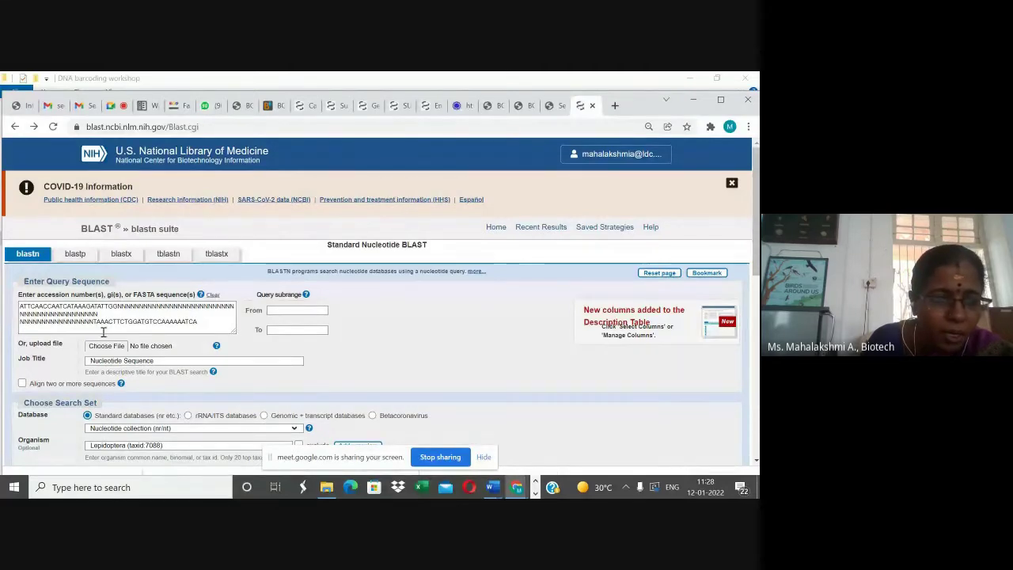
Clear the old BLAST query and paste in the LepF primer copied from slide 7.
click(19, 309)
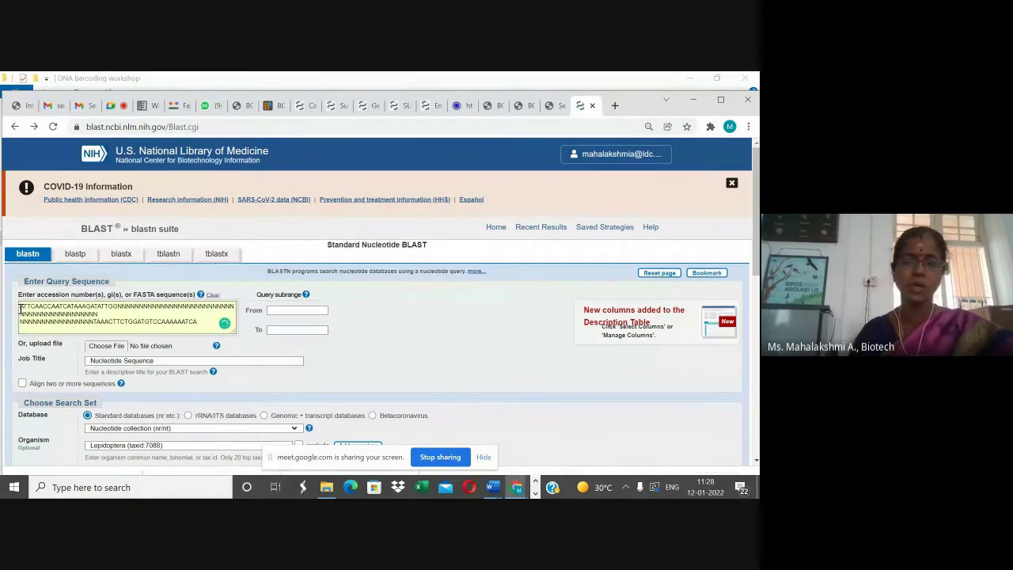
key(shift+Down)
key(shift+Down)
key(shift+Down)
key(Delete)
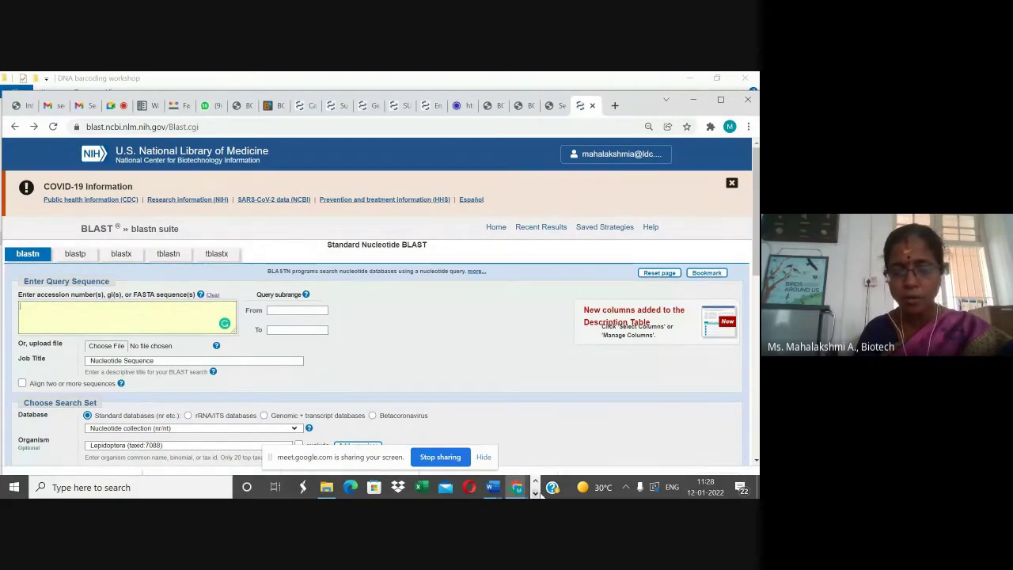
click(535, 492)
click(335, 486)
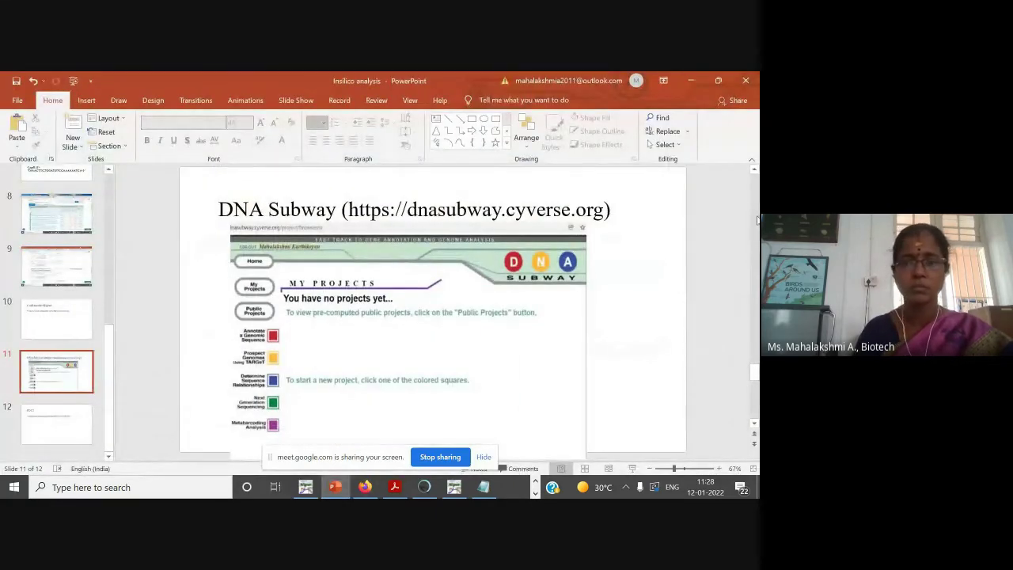
scroll(757, 220, up, 4)
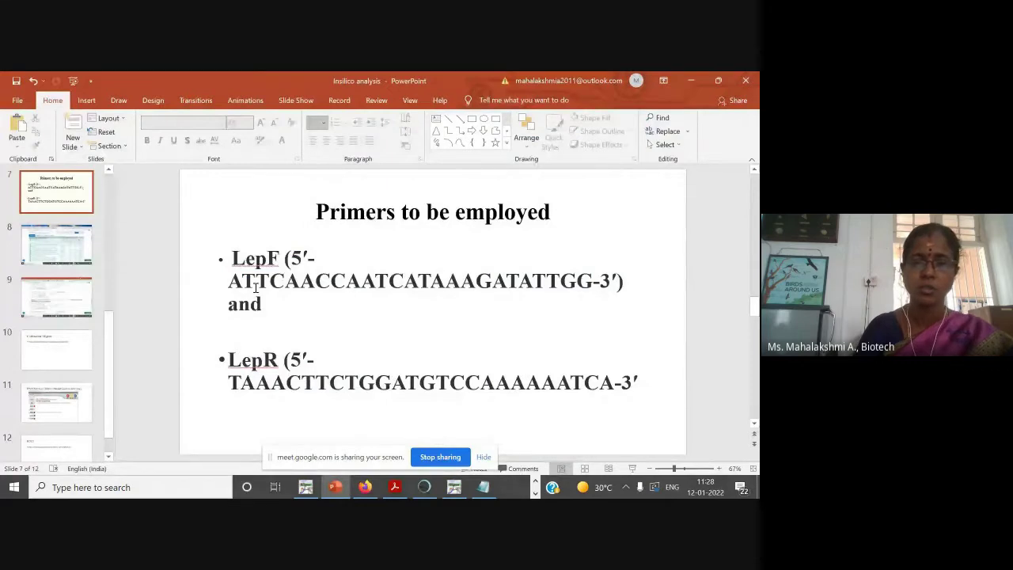
click(234, 280)
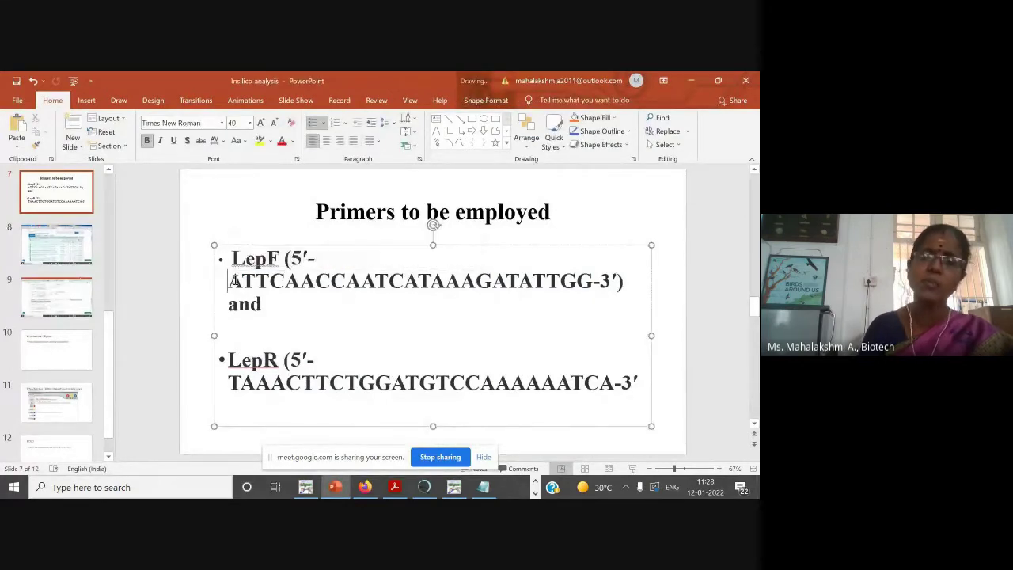
key(shift+Right)
key(shift+Right)
key(shift+Right)
key(shift+Right)
key(shift+Right)
key(shift+Right)
key(shift+Right)
key(shift+Right)
key(shift+Right)
key(shift+Right)
key(shift+Right)
key(shift+Right)
key(shift+Right)
key(shift+Right)
key(shift+Right)
key(shift+Right)
key(shift+Right)
key(shift+Right)
key(shift+Right)
key(shift+Right)
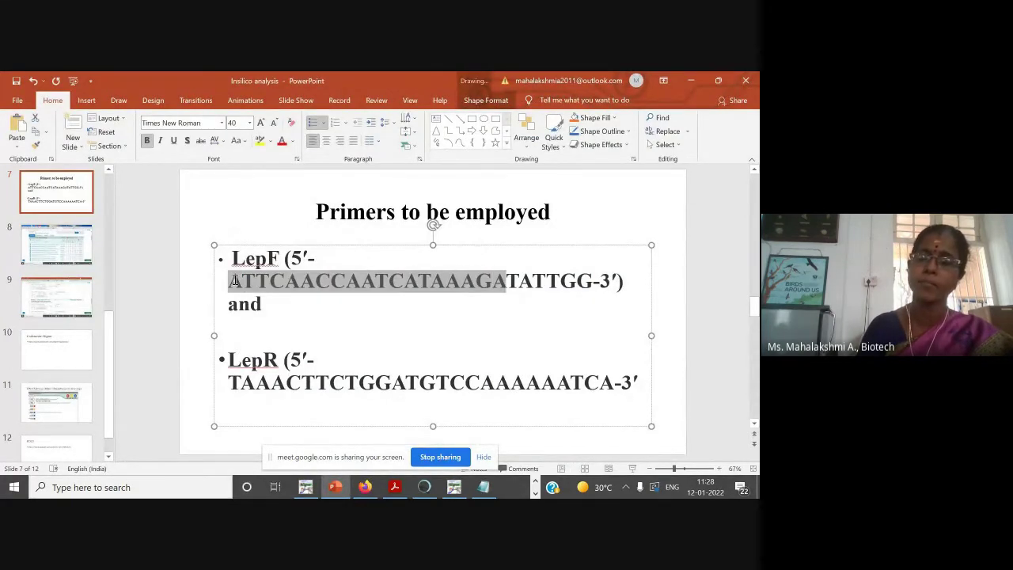
key(shift+Right)
key(shift+Right)
key(shift+Right)
key(shift+Right)
key(ctrl+c)
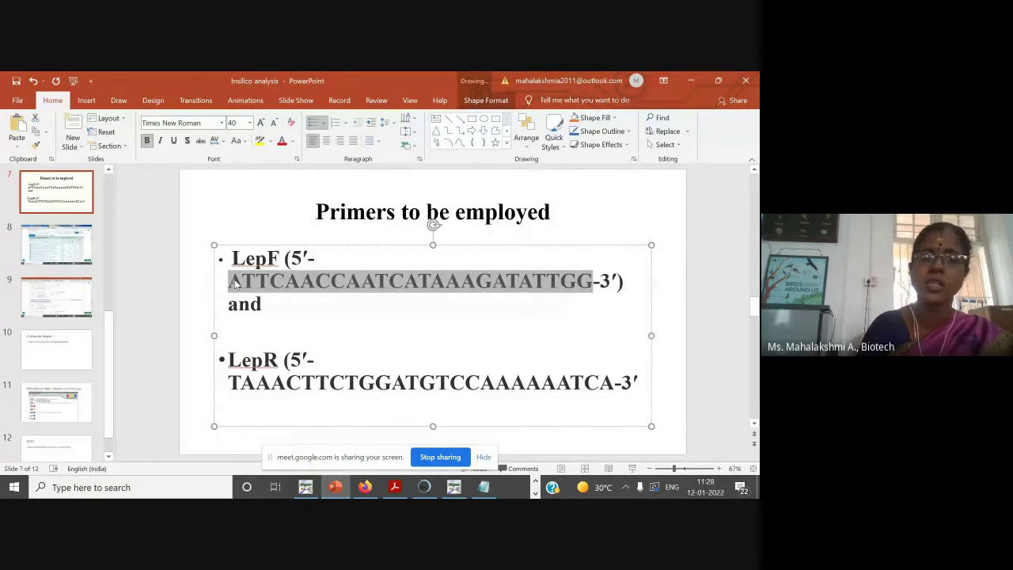
click(692, 80)
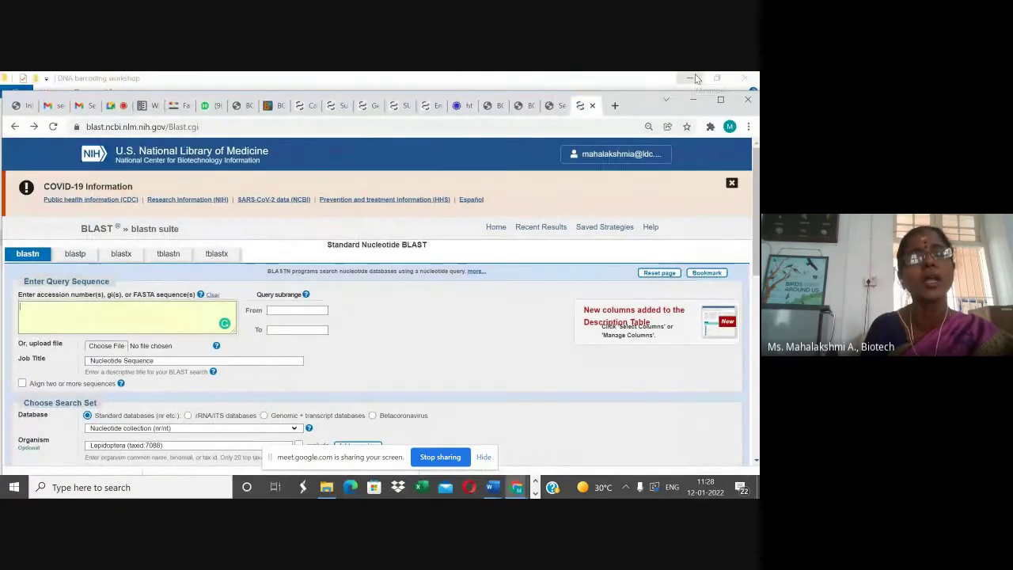
click(152, 320)
key(ctrl+v)
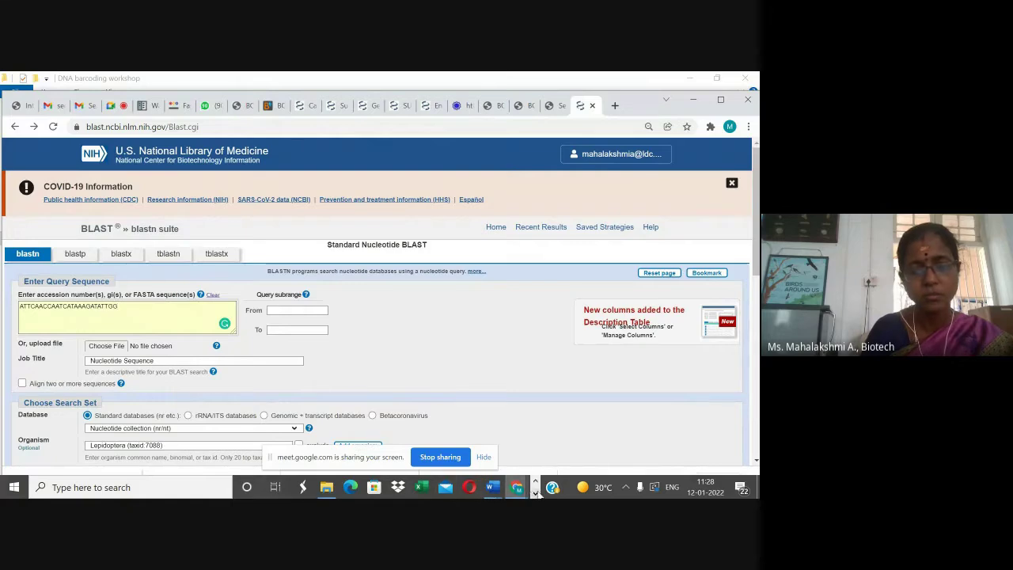
Add the LepR primer, joined to LepF on one line by a run of Ns, and clear the job title.
click(536, 492)
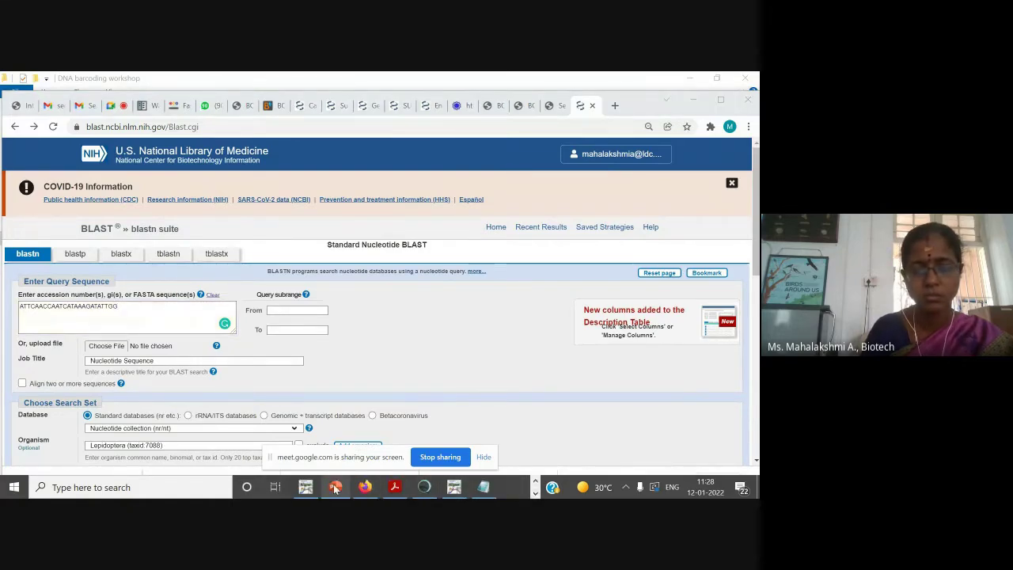
click(335, 488)
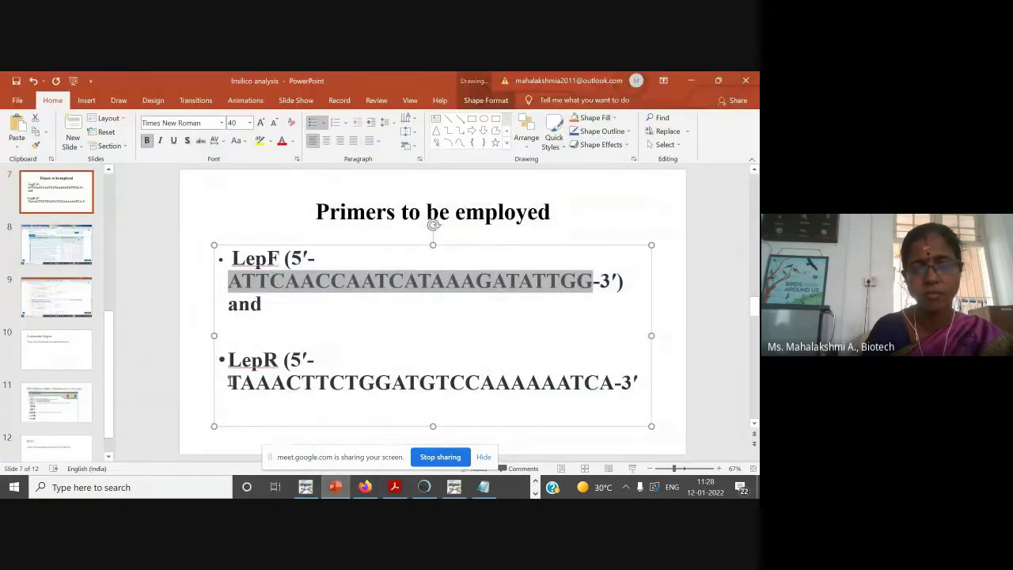
click(229, 382)
key(shift+Right)
key(shift+Right)
key(shift+Right)
key(shift+Right)
key(shift+Right)
key(shift+Right)
key(shift+Right)
key(shift+Right)
key(shift+Right)
key(shift+Right)
key(shift+Right)
key(shift+Right)
key(shift+Right)
key(shift+Right)
key(shift+Right)
key(shift+Right)
key(shift+Right)
key(shift+Right)
key(shift+Right)
key(shift+Right)
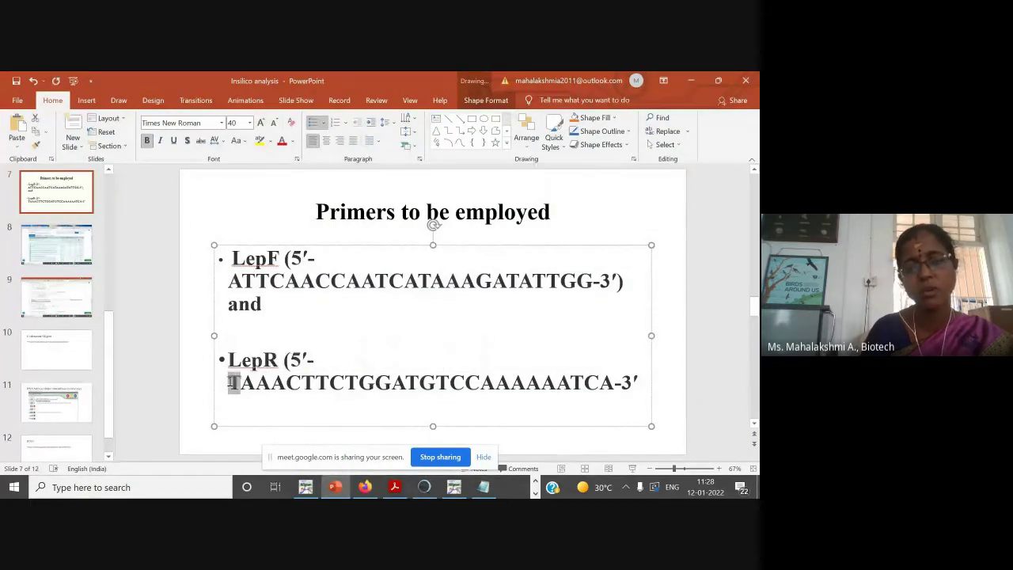
key(shift+Right)
key(shift+Right)
key(ctrl+c)
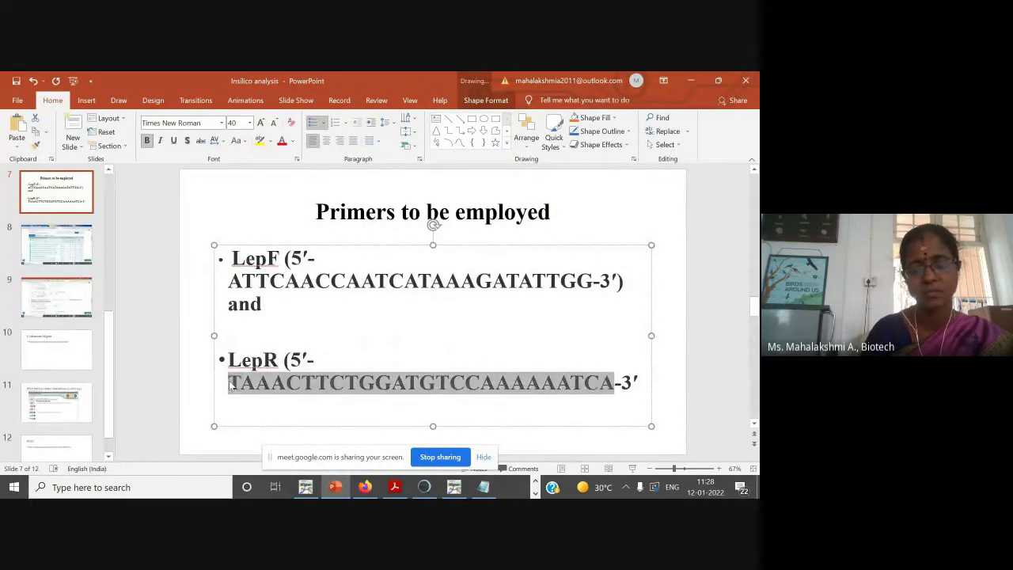
click(698, 79)
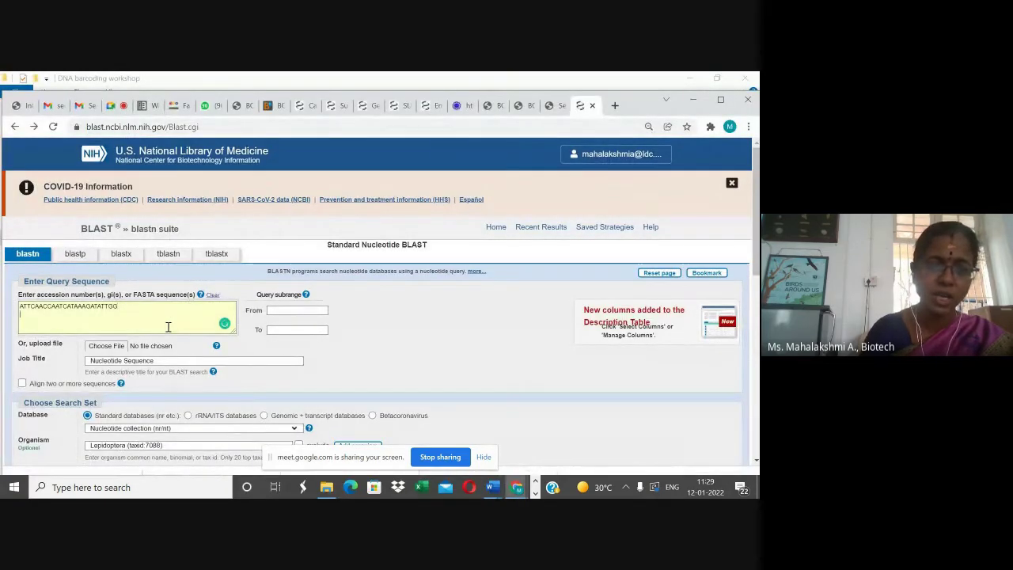
key(ctrl+v)
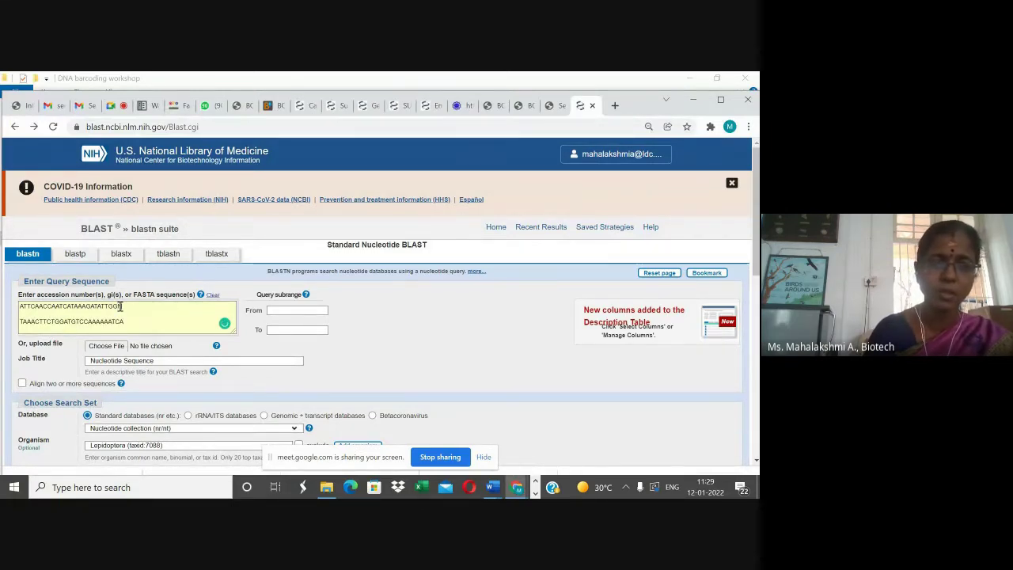
text(NNNNNNNNNNNNNNNNN)
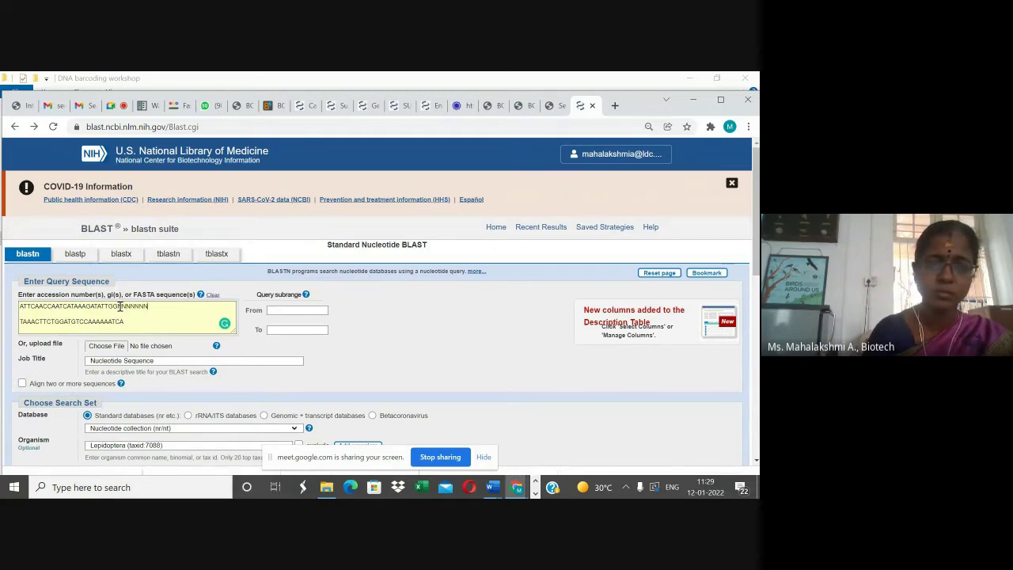
text(N)
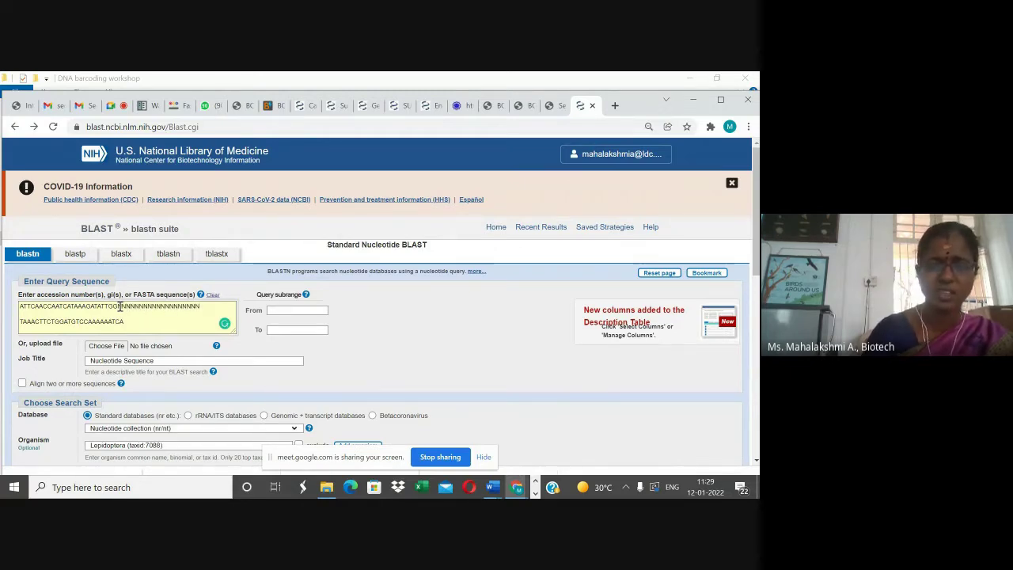
key(Delete)
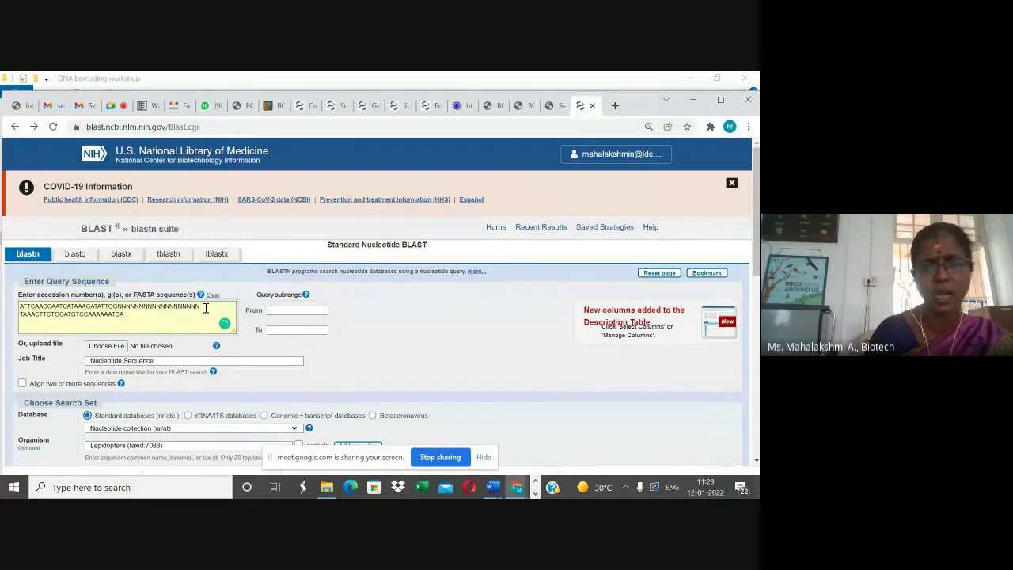
key(Delete)
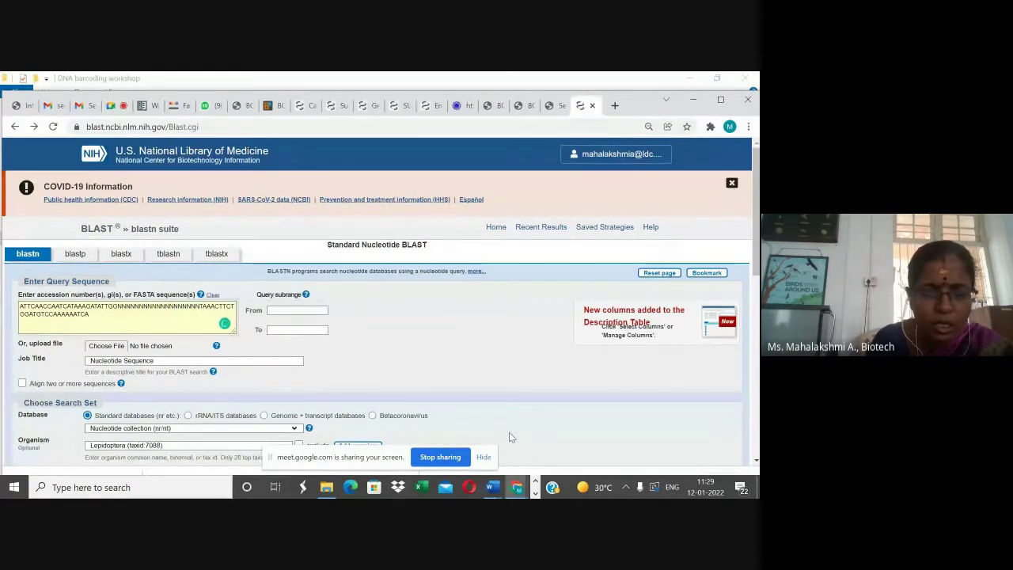
key(BackSpace)
key(BackSpace)
key(BackSpace)
key(BackSpace)
key(BackSpace)
key(BackSpace)
key(BackSpace)
key(BackSpace)
key(BackSpace)
key(BackSpace)
key(BackSpace)
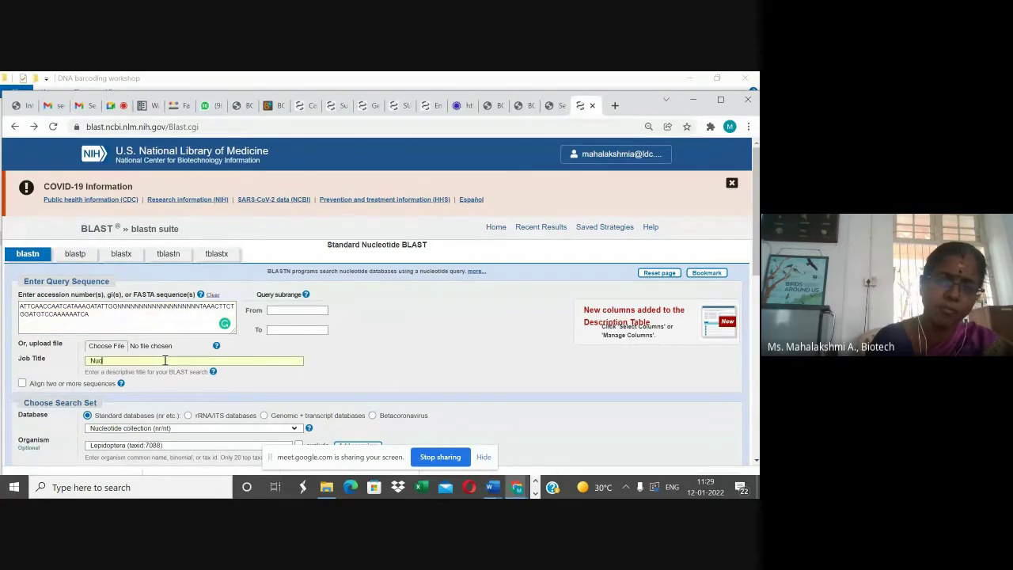
Title the BLAST job 'PCR primers'.
text(PCR primers)
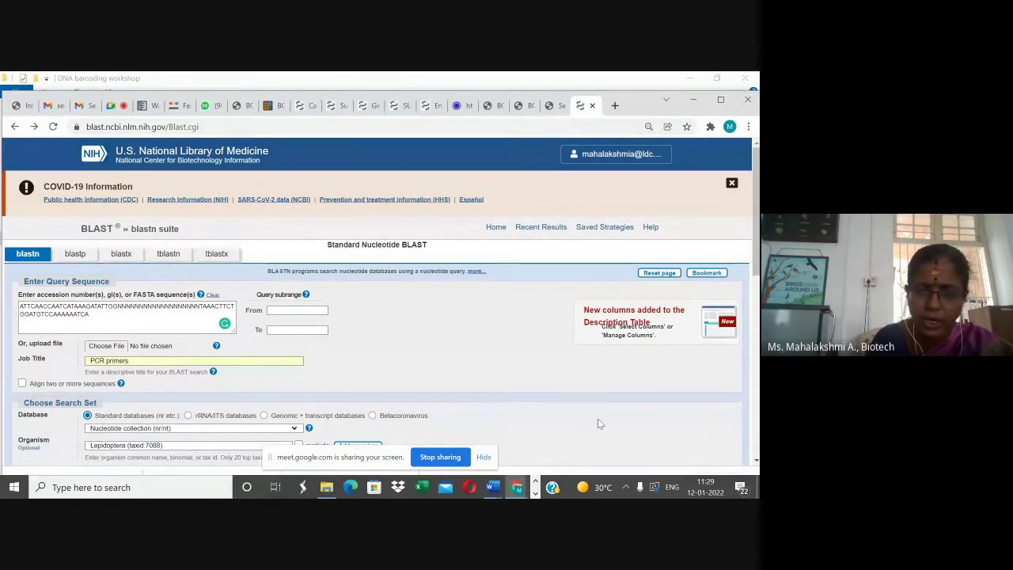
click(756, 461)
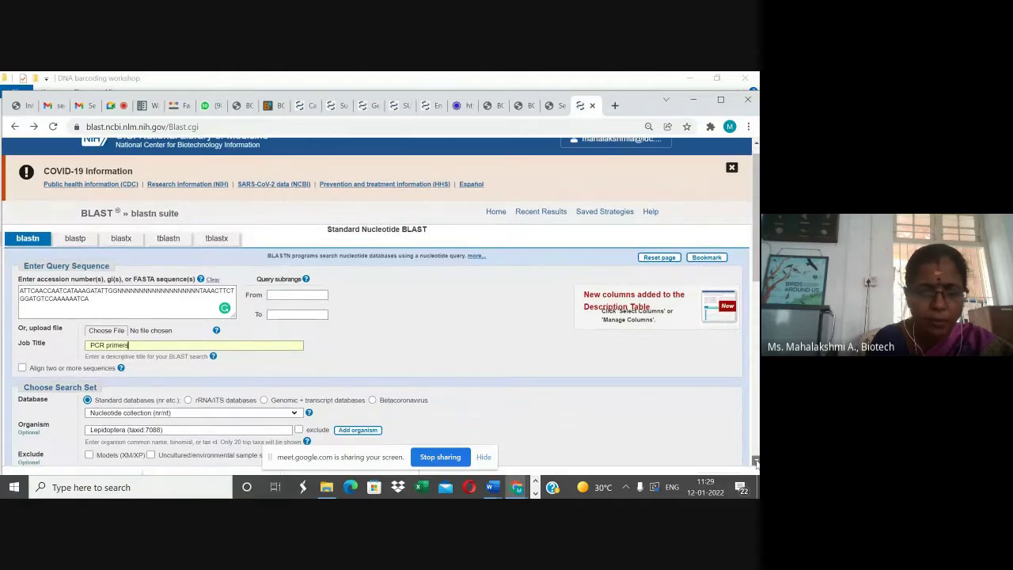
scroll(756, 463, down, 1)
Empty the Organism field so no Lepidoptera sp. (taxid:2724185) restriction remains.
click(238, 350)
key(BackSpace)
key(BackSpace)
key(BackSpace)
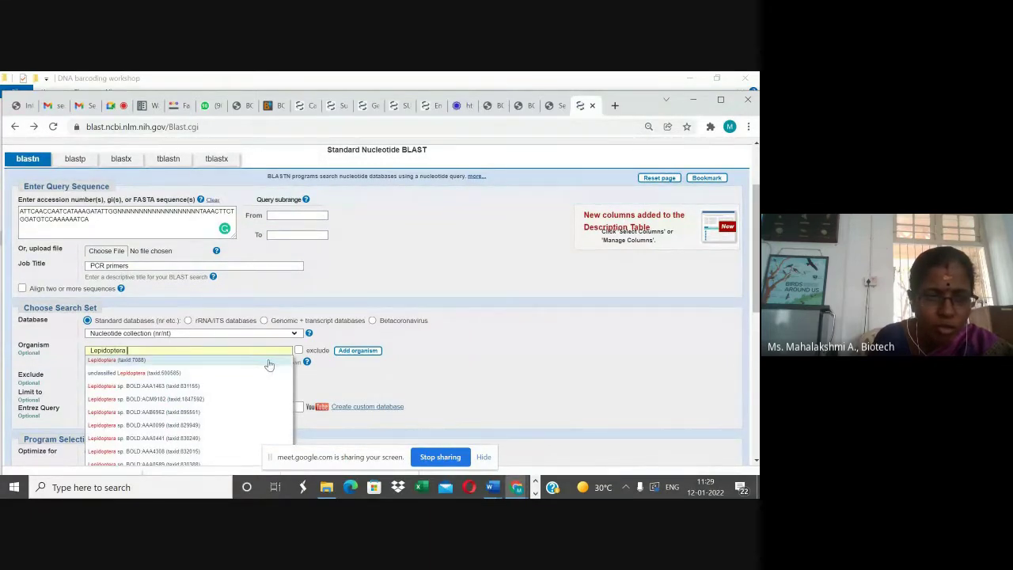
key(Down)
key(Down)
key(Down)
key(Down)
key(Down)
key(Down)
key(Down)
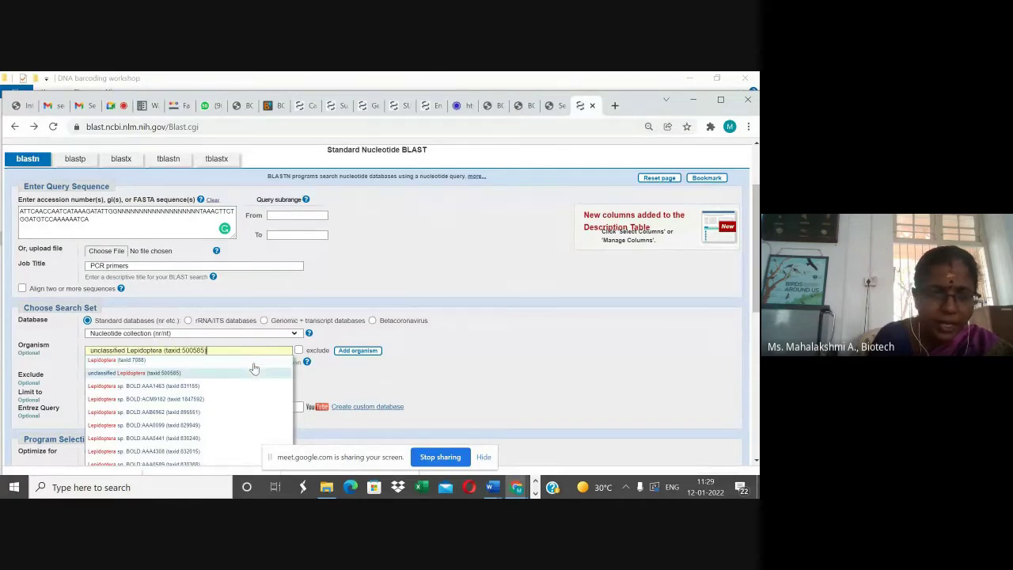
key(Down)
key(Down)
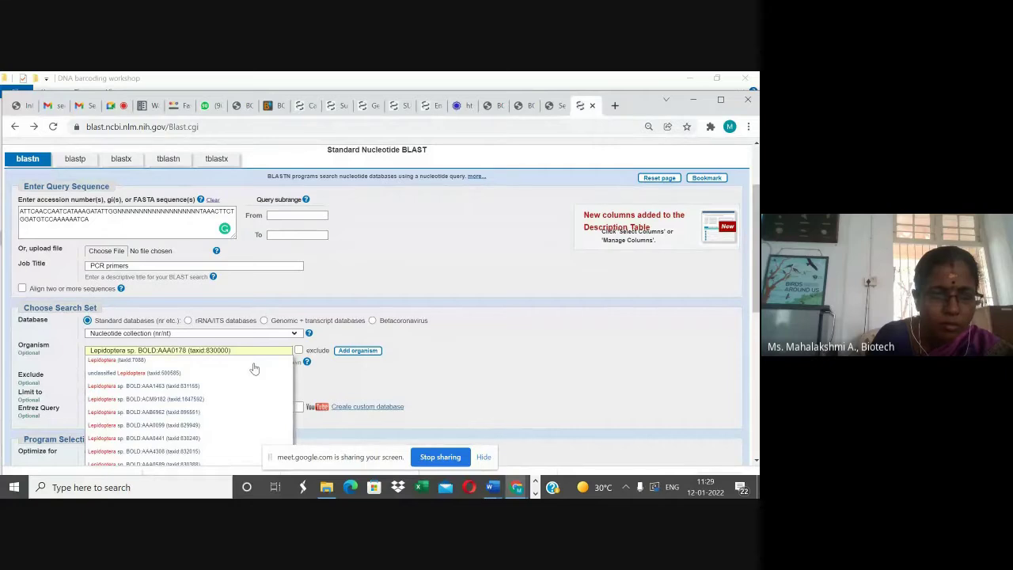
key(Down)
key(Down)
key(Down)
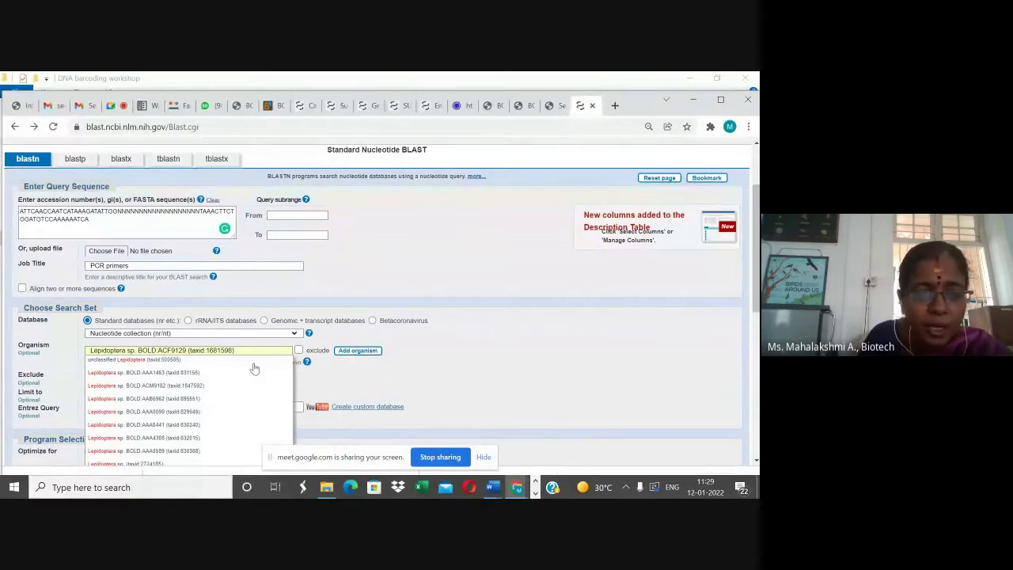
key(Down)
key(Down)
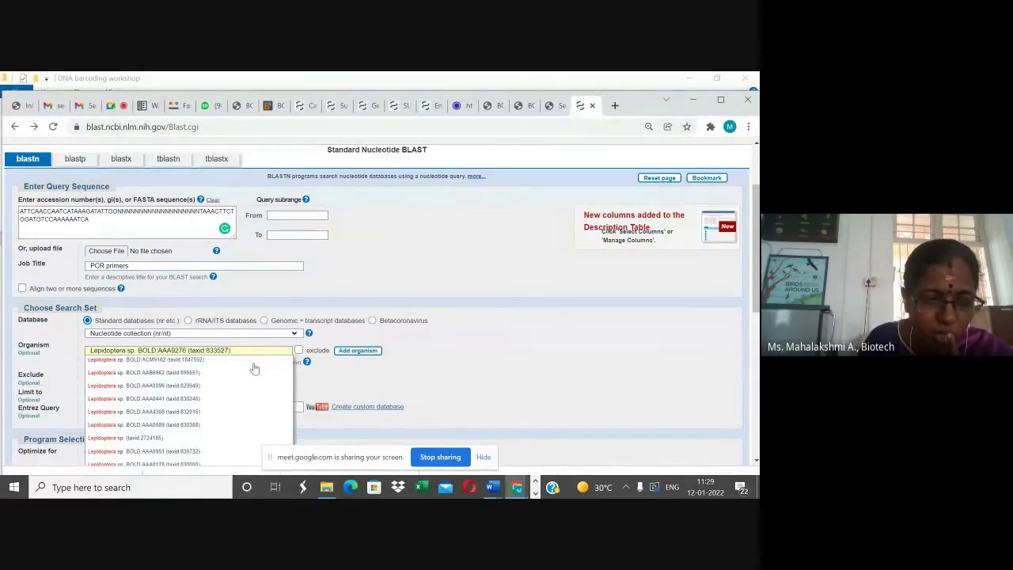
key(Down)
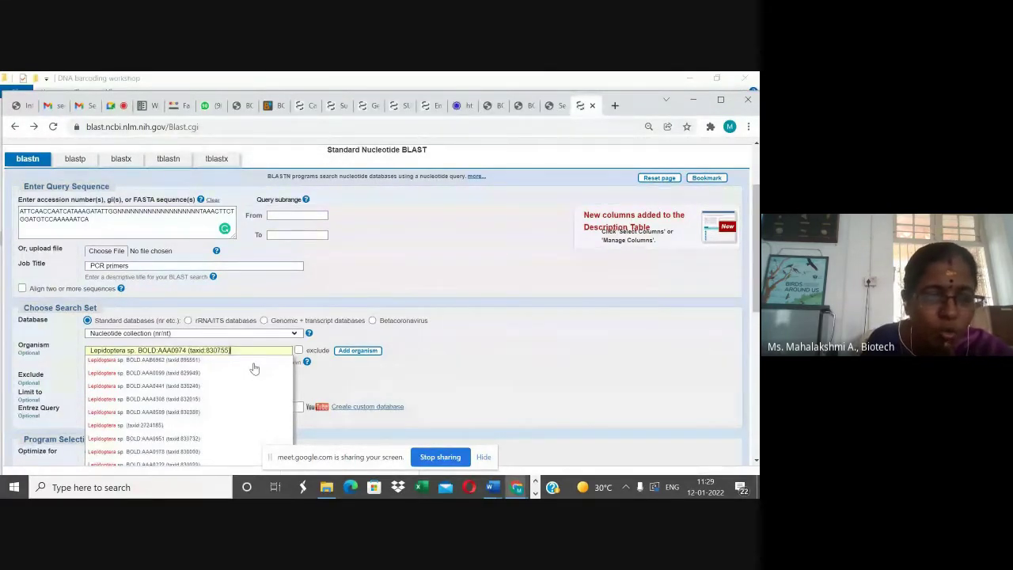
click(151, 425)
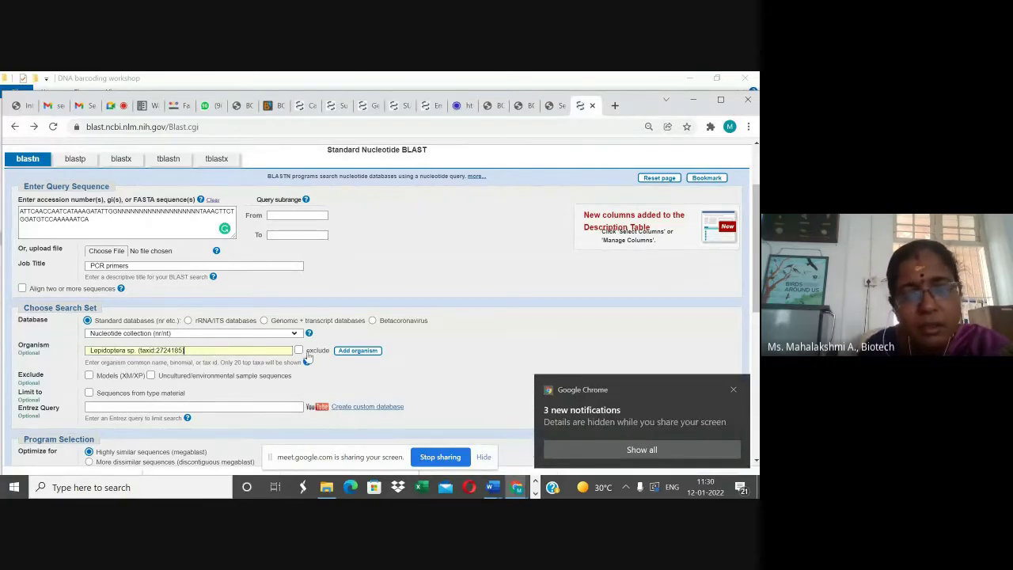
click(736, 390)
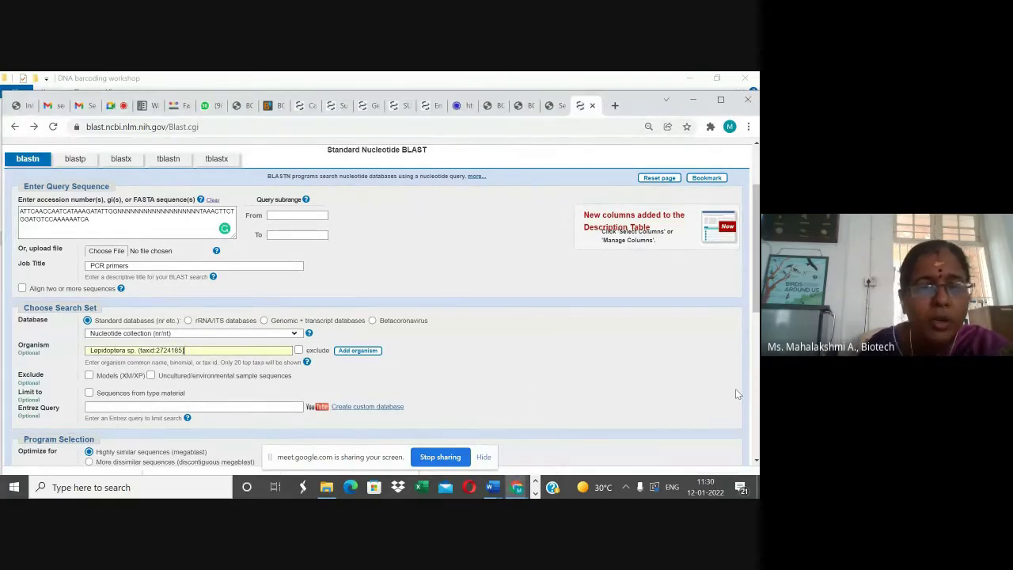
key(BackSpace)
key(BackSpace)
key(BackSpace)
key(BackSpace)
key(BackSpace)
key(BackSpace)
key(BackSpace)
key(BackSpace)
key(BackSpace)
key(BackSpace)
key(BackSpace)
key(BackSpace)
key(BackSpace)
key(BackSpace)
key(BackSpace)
key(BackSpace)
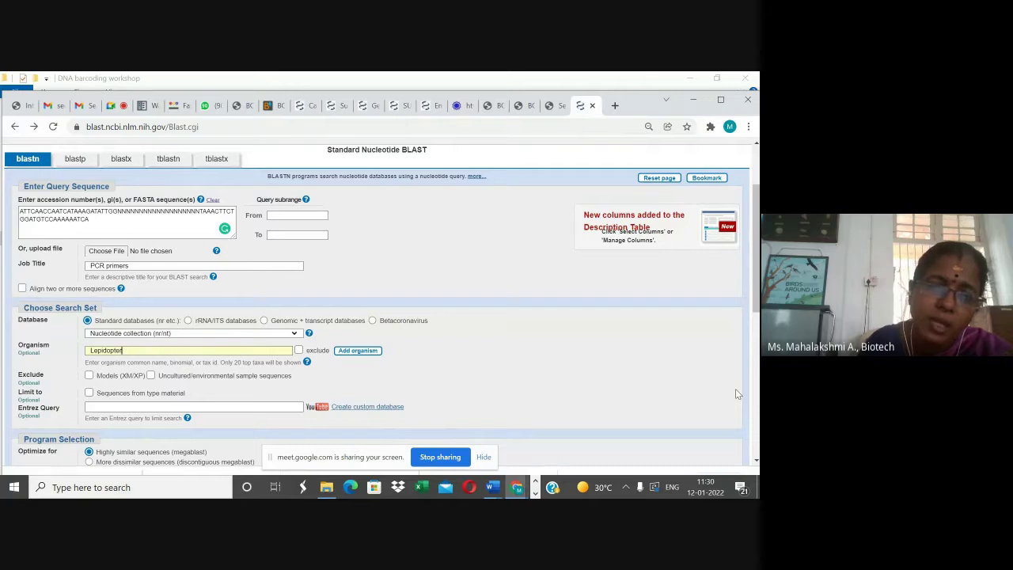
key(BackSpace)
key(BackSpace)
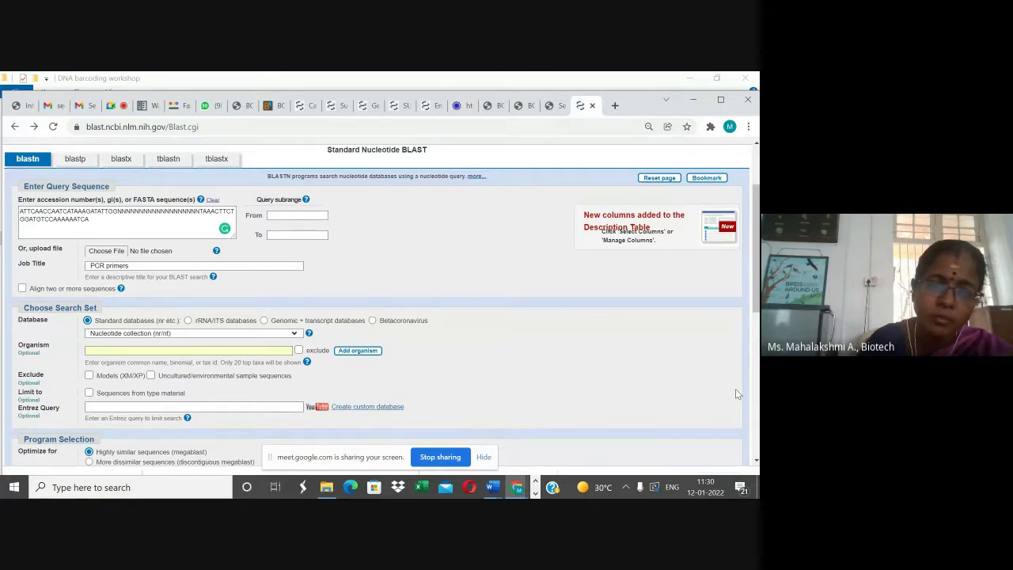
Run the 'PCR primers' search, see no significant similarity, and go back to the form.
scroll(320, 205, down, 4)
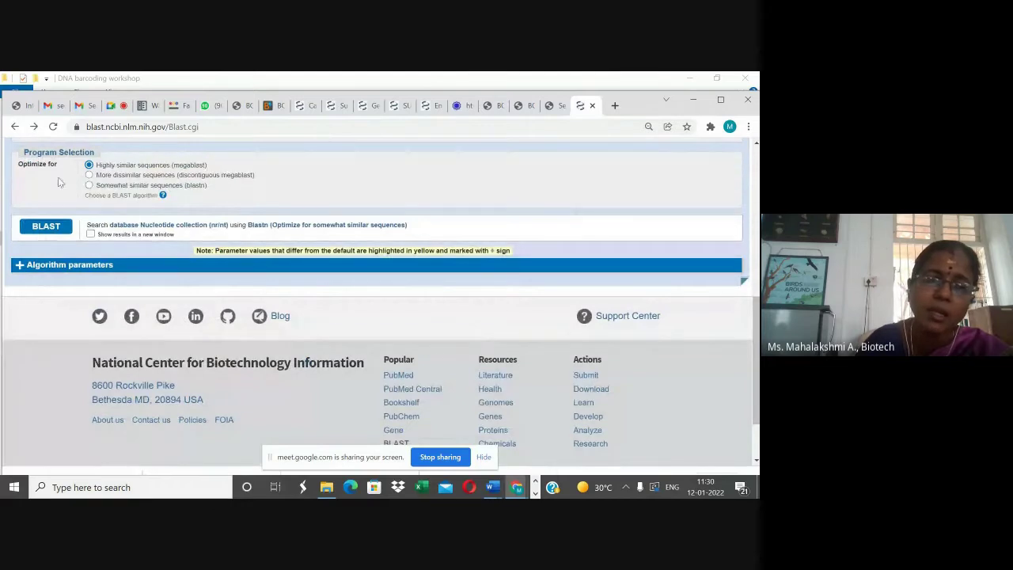
click(46, 227)
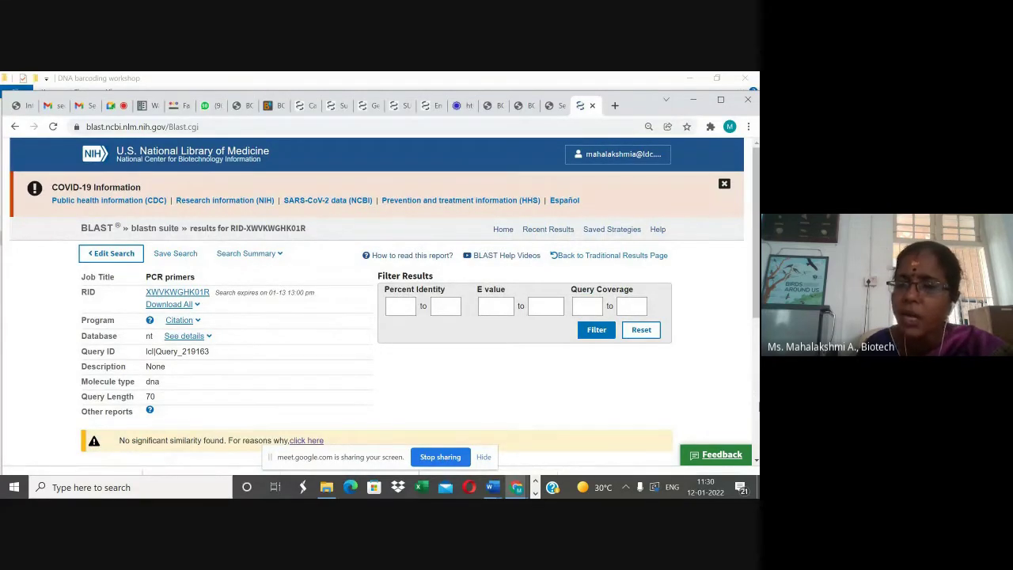
scroll(376, 301, down, 5)
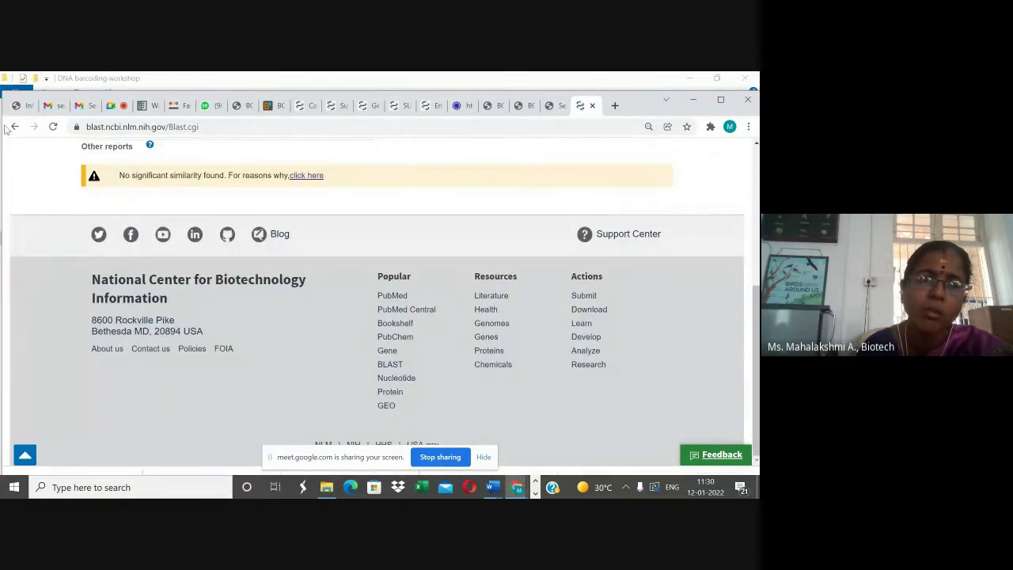
click(15, 128)
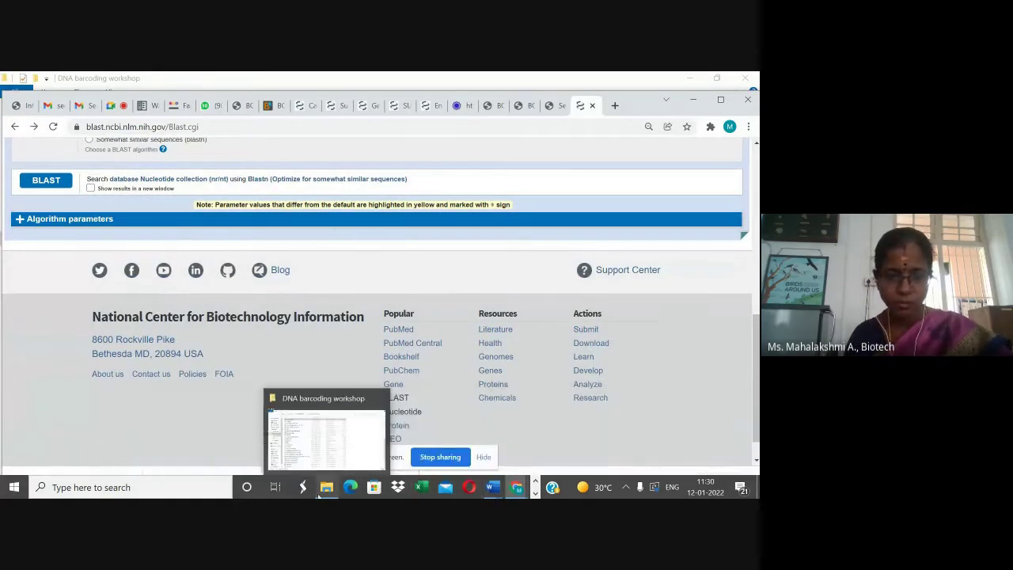
Open the fINAL MAIN manual at the LCO1490 and HC02198 COI primer list on page 34.
click(320, 493)
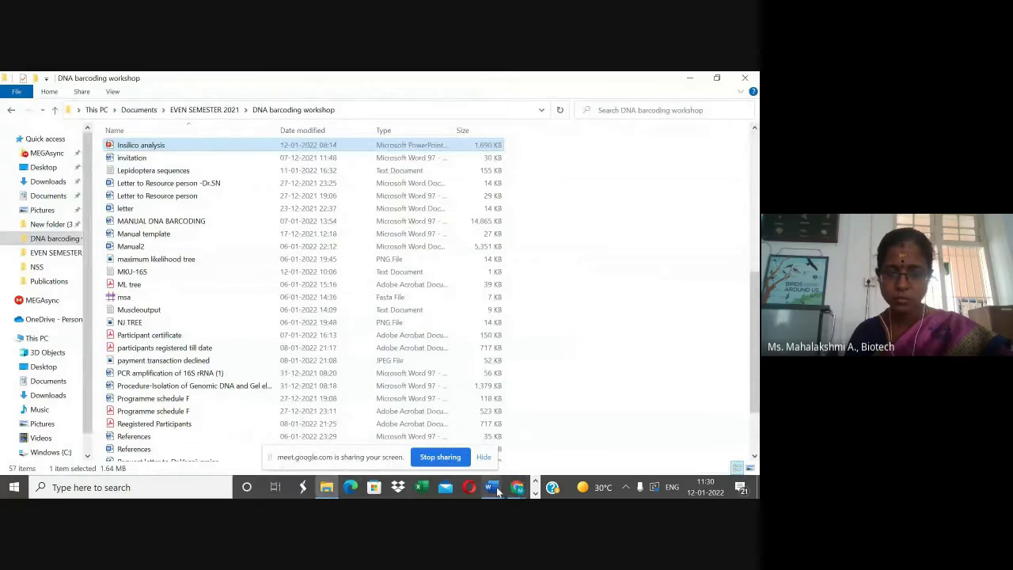
mouse_move(497, 491)
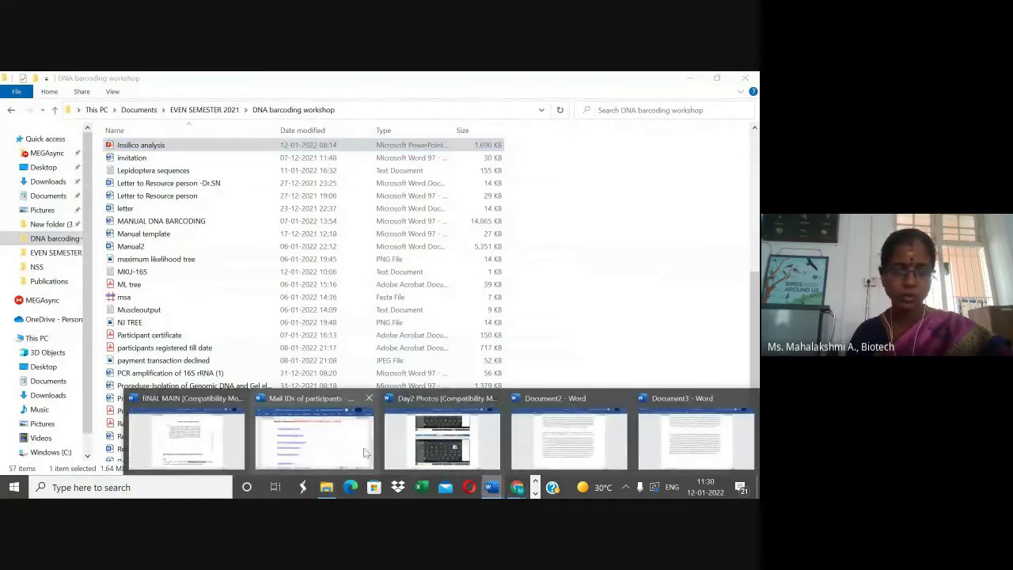
click(219, 448)
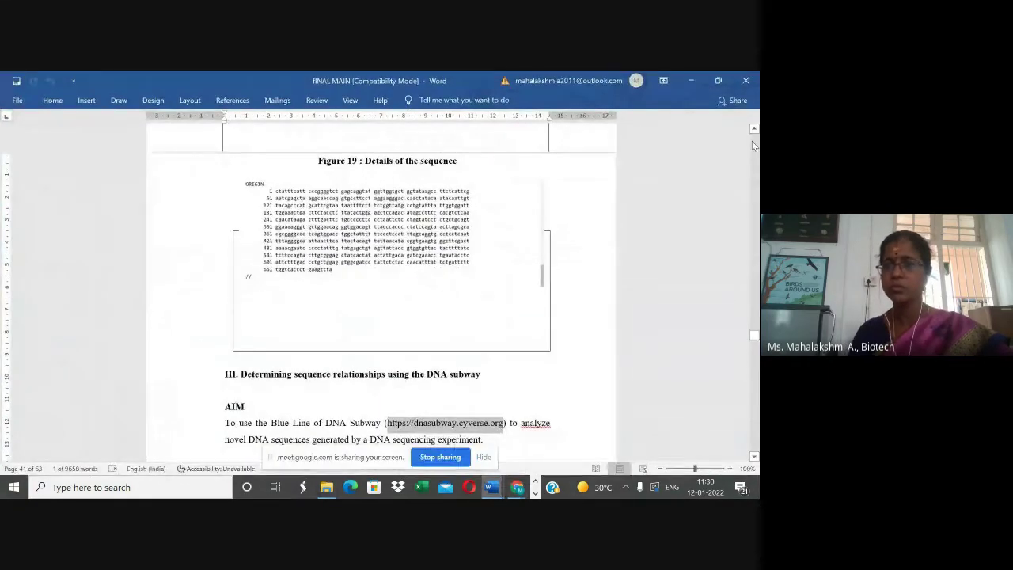
scroll(752, 142, up, 15)
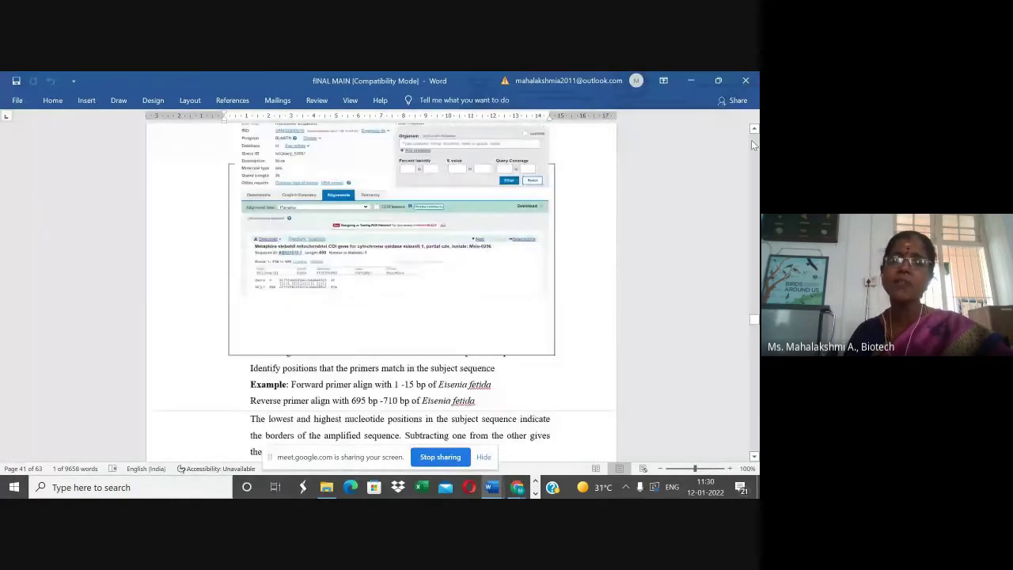
scroll(754, 144, up, 15)
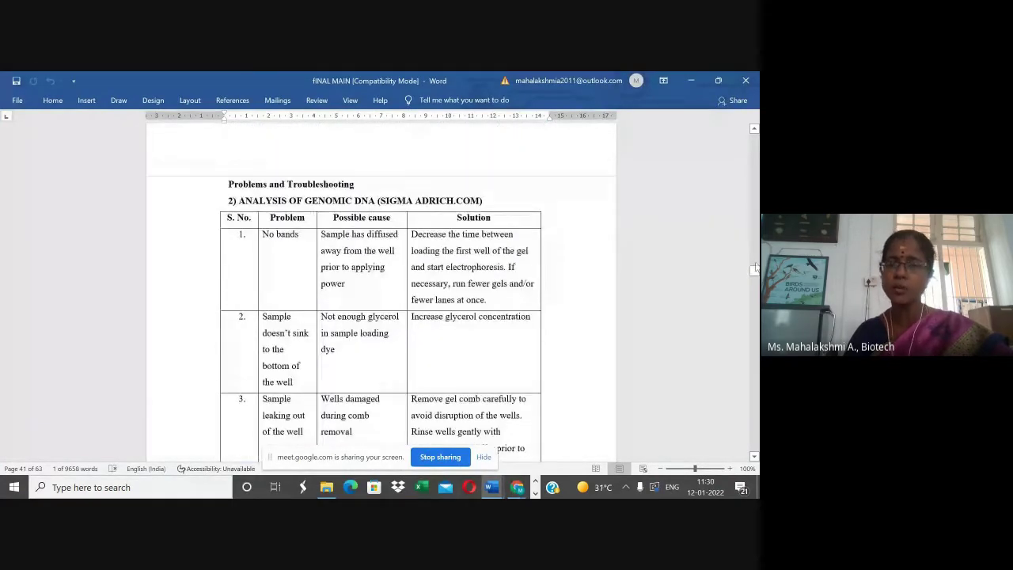
scroll(751, 357, down, 15)
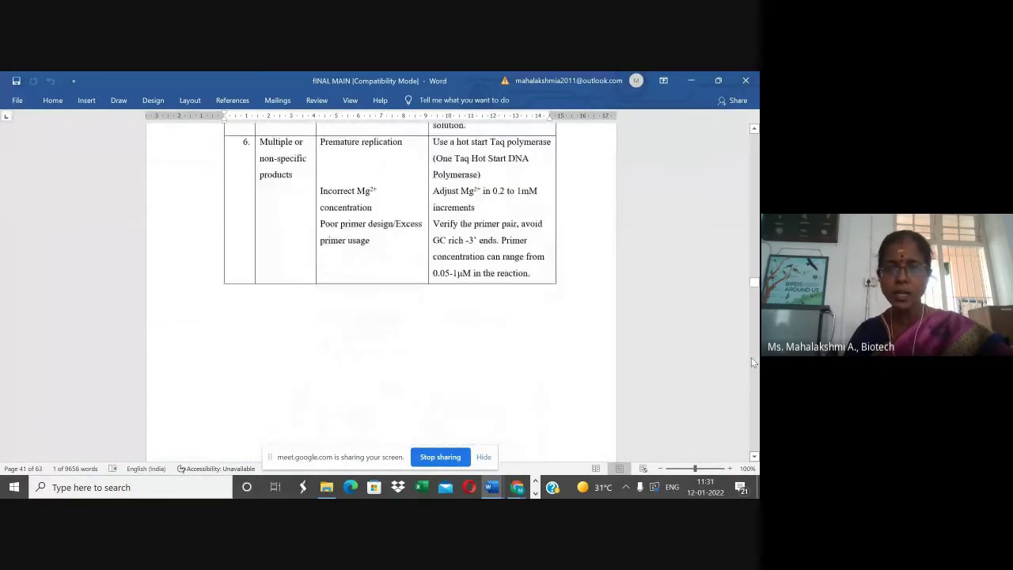
scroll(758, 392, down, 10)
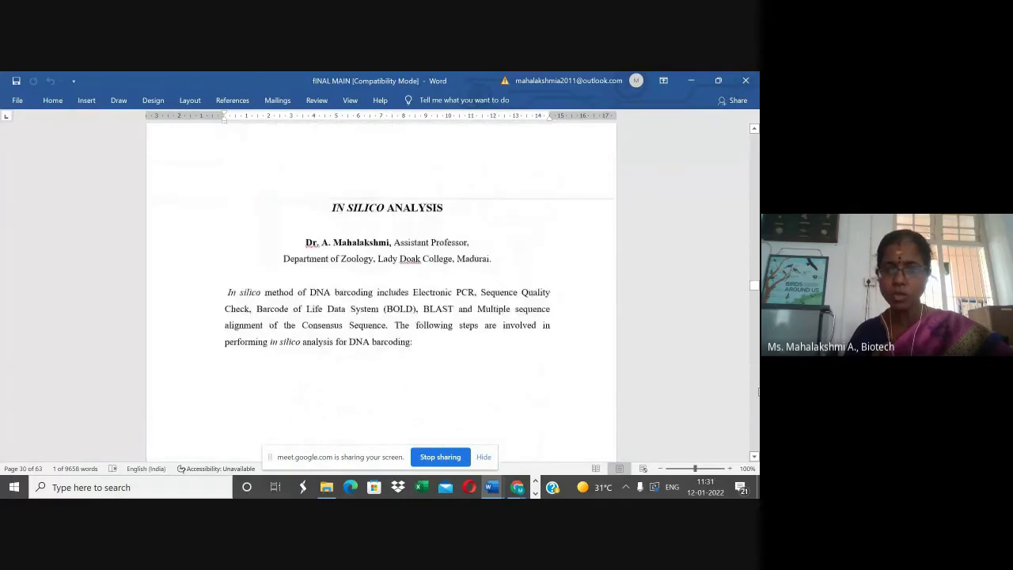
scroll(758, 391, down, 20)
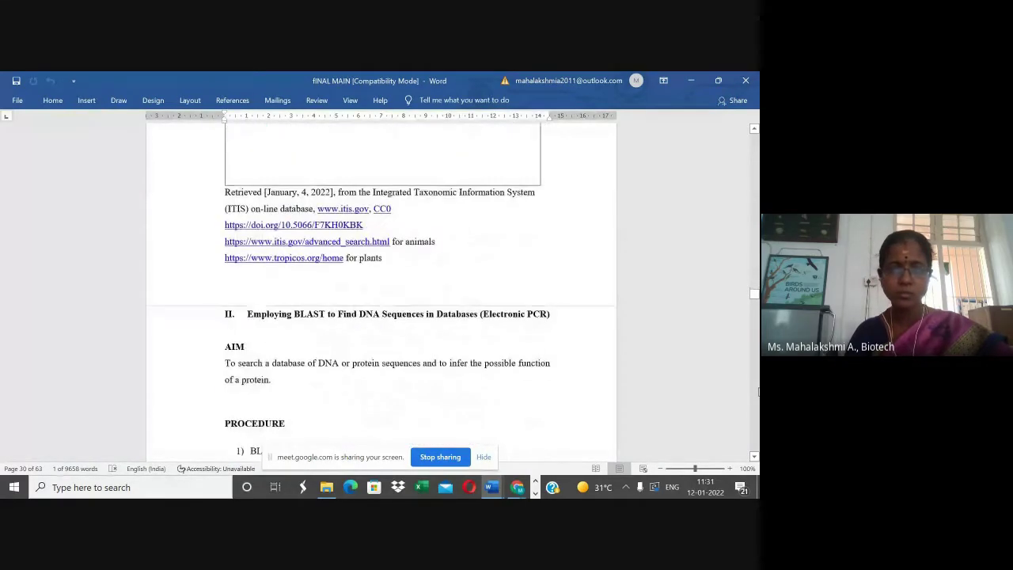
scroll(758, 392, down, 15)
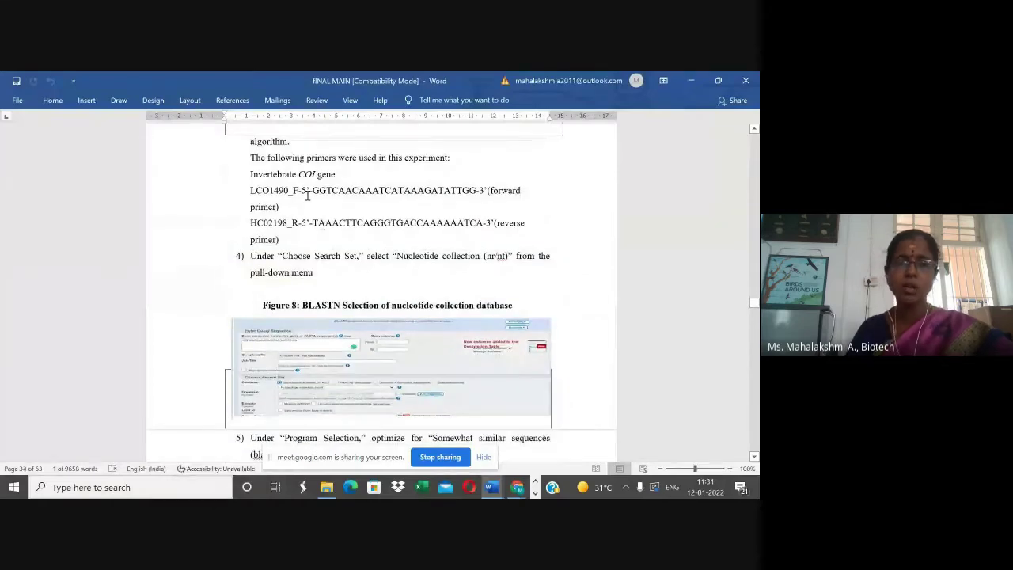
Copy the LCO1490 forward primer sequence from the fINAL MAIN manual.
click(315, 193)
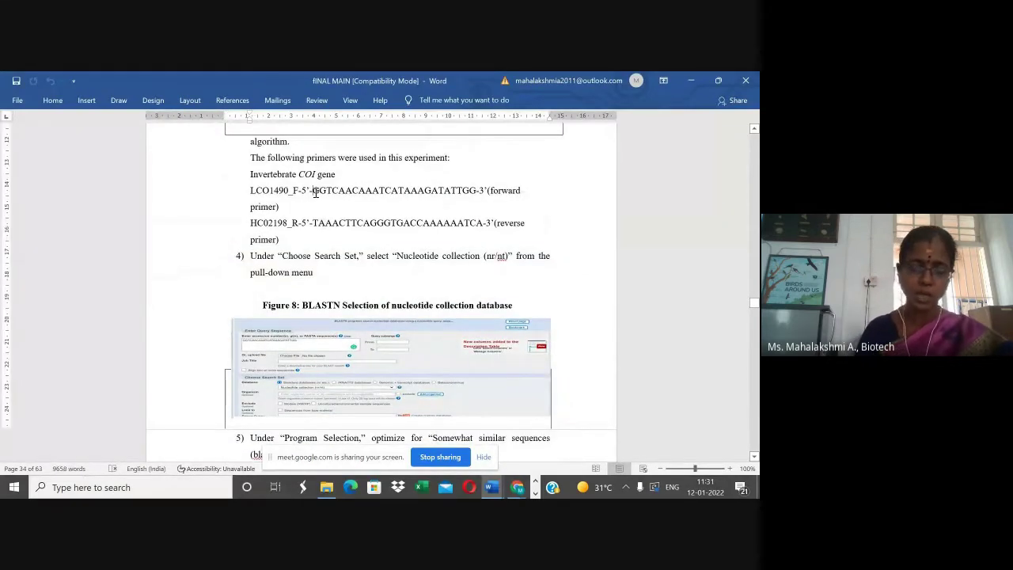
key(ctrl+shift+Down)
key(shift+Left)
key(shift+Left)
key(shift+Left)
key(shift+Left)
key(shift+Left)
key(shift+Left)
key(shift+Left)
key(shift+Left)
key(shift+Left)
key(shift+Left)
key(shift+Left)
key(shift+Left)
key(shift+Left)
key(shift+Left)
key(shift+Left)
key(shift+Left)
key(shift+Left)
key(shift+Left)
key(shift+Left)
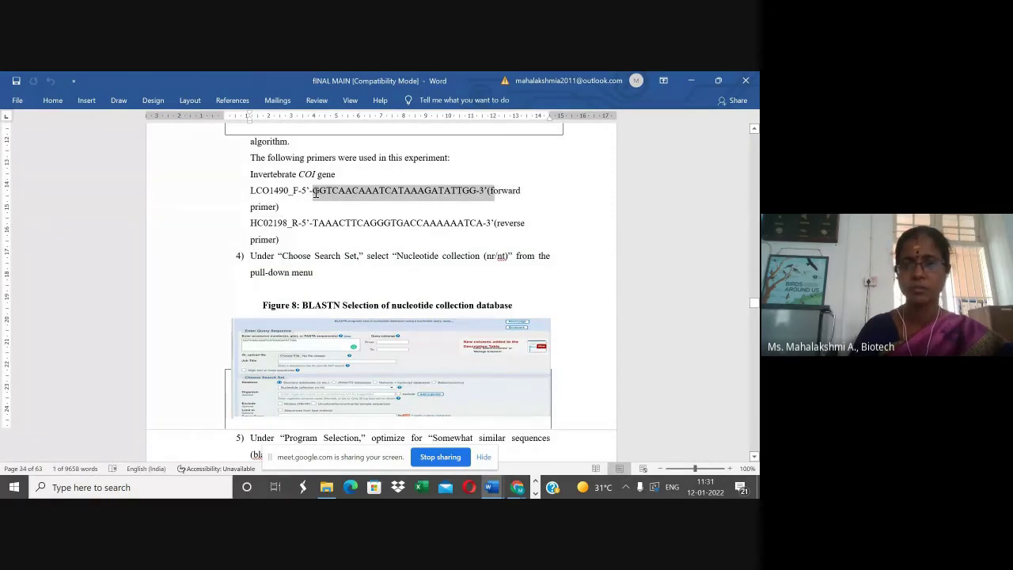
key(ctrl+c)
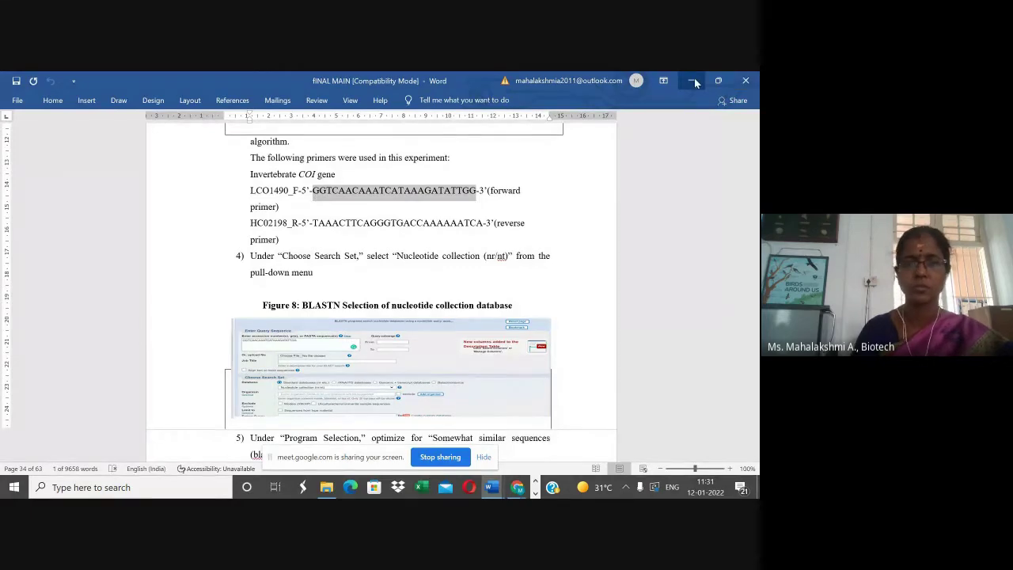
Replace the BLAST query with the forward primer followed by 12 Ns.
click(692, 80)
click(690, 80)
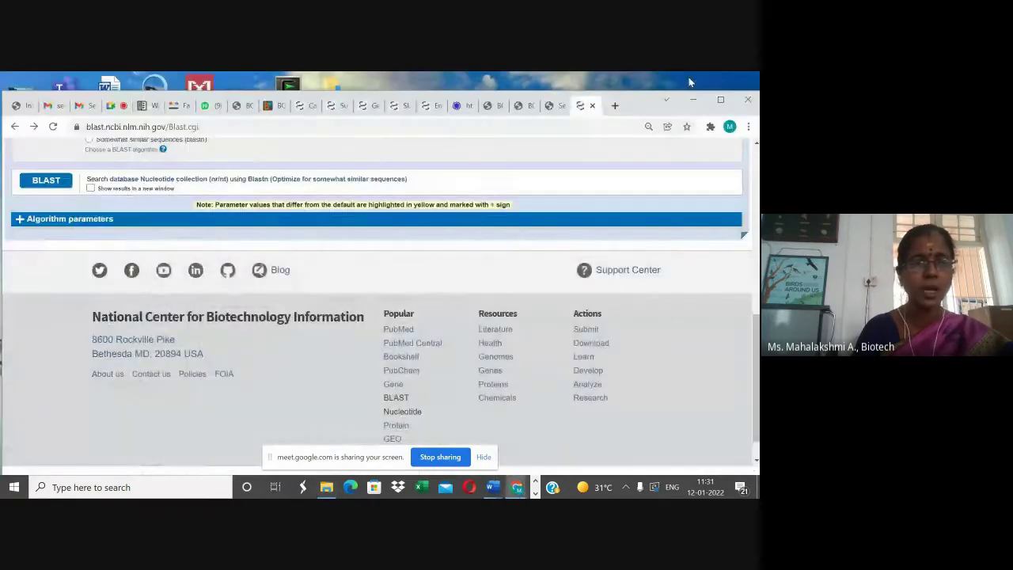
scroll(757, 158, up, 10)
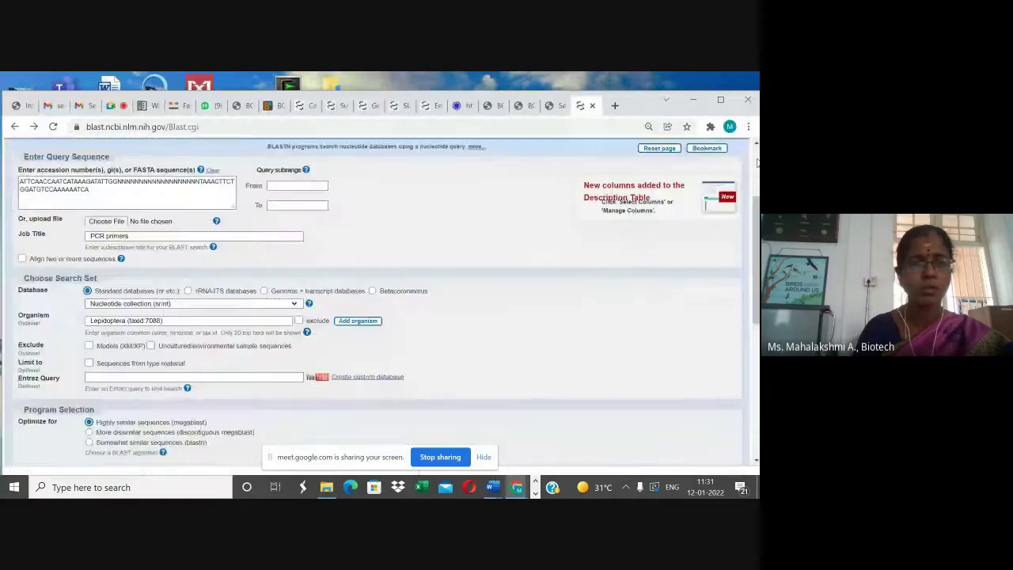
click(26, 305)
drag(234, 305, 21, 306)
key(ctrl+a)
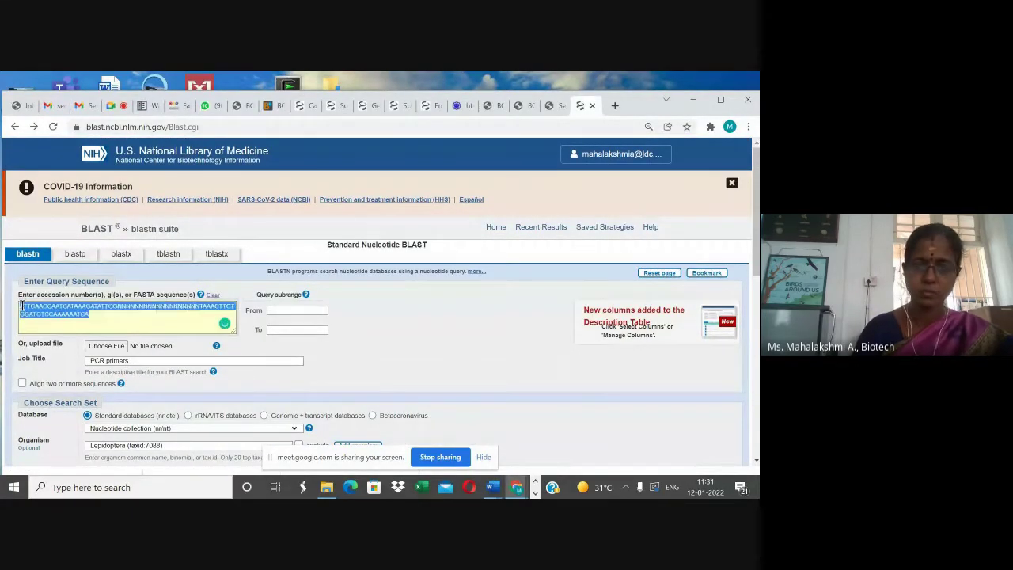
key(Delete)
key(ctrl+v)
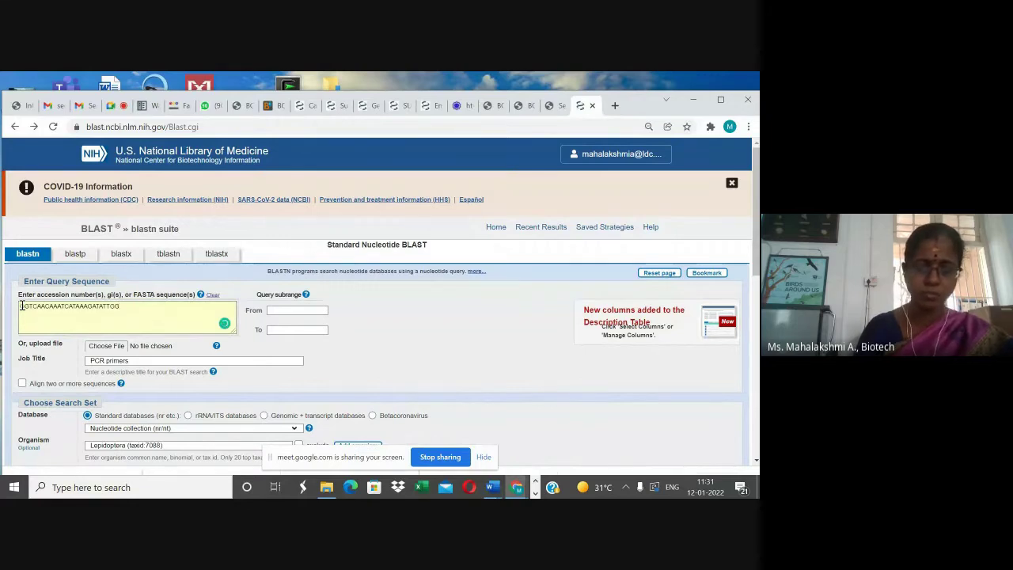
text(NNNN)
text(NNNNNNNNNNNN)
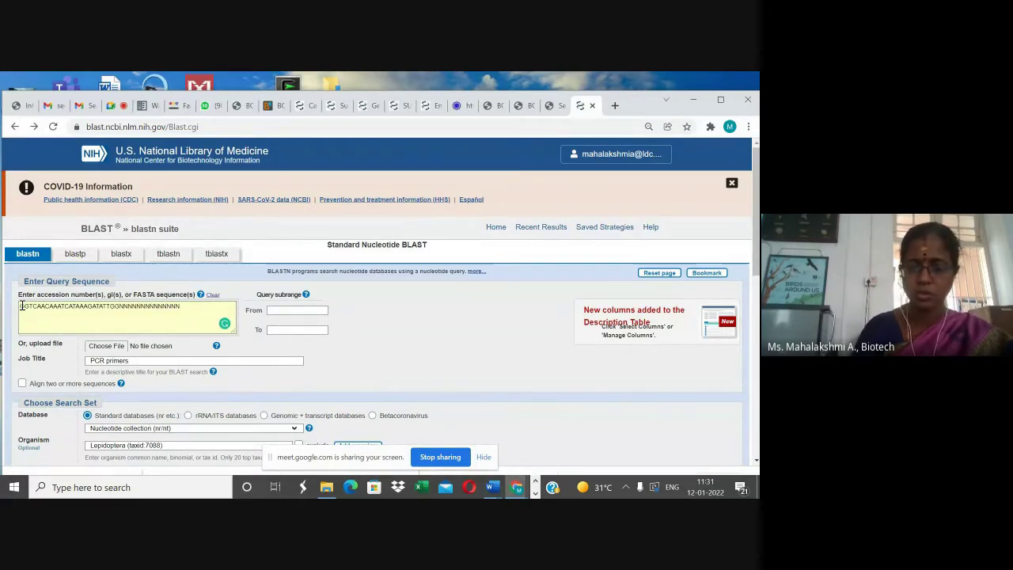
Select the HC02198 reverse primer sequence in the manual.
click(489, 487)
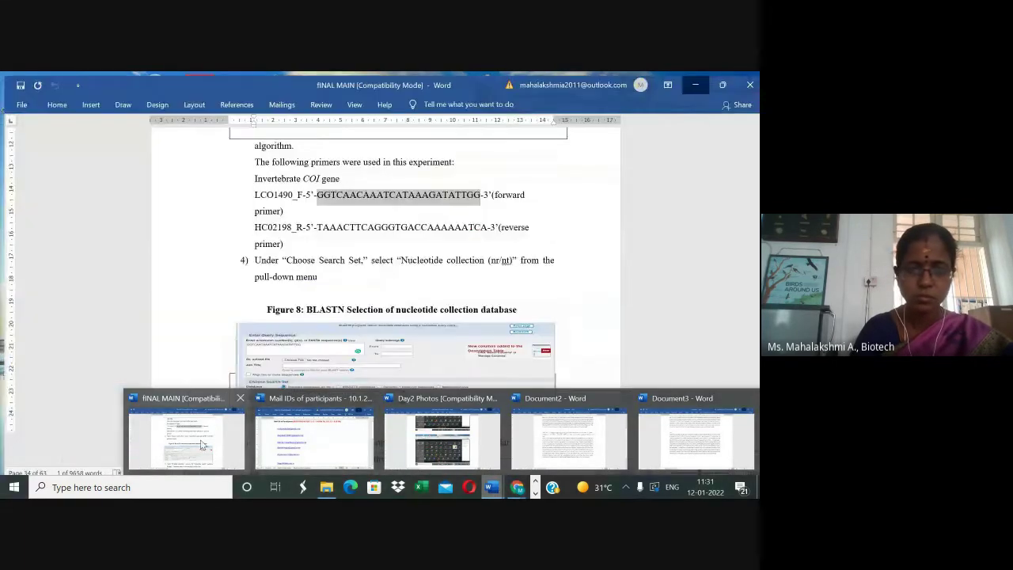
click(187, 437)
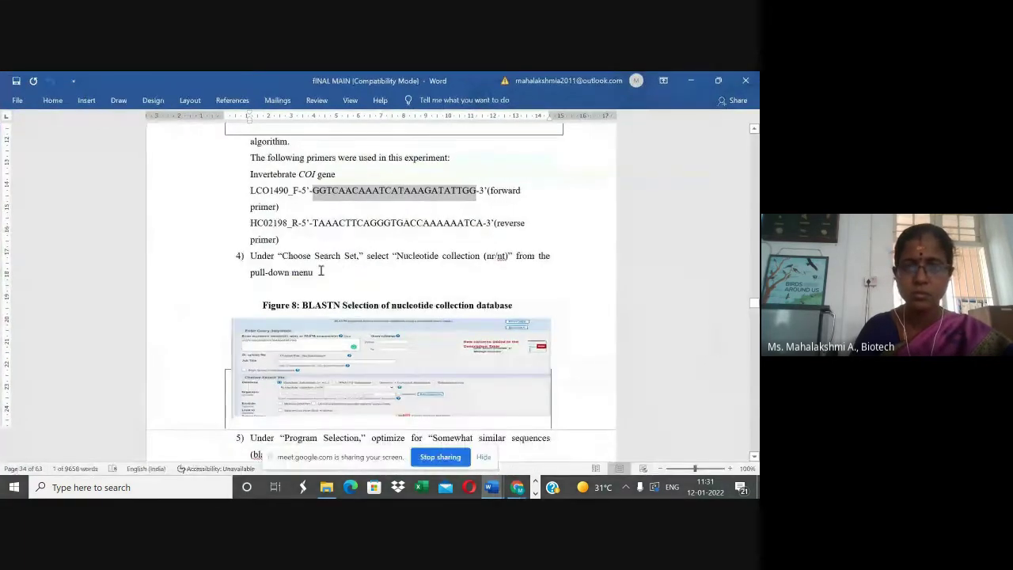
click(316, 222)
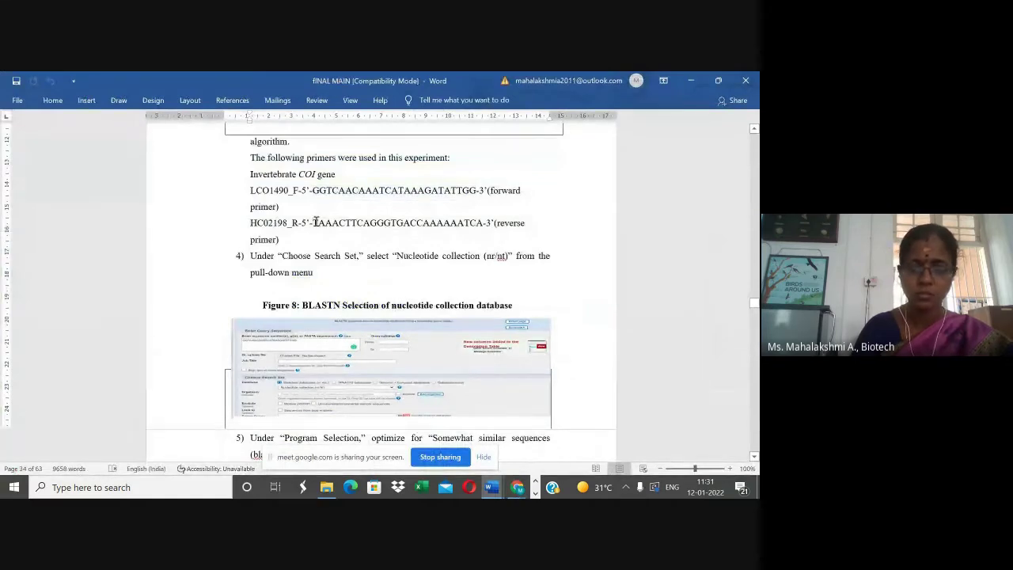
key(shift+Right)
key(shift+Right)
key(shift+Right)
key(shift+Right)
key(shift+Right)
key(shift+Right)
key(shift+Right)
key(shift+Right)
key(shift+Right)
key(shift+Right)
key(shift+Right)
key(shift+Right)
key(shift+Right)
key(shift+Right)
key(shift+Right)
key(shift+Right)
key(shift+Right)
key(shift+Right)
key(shift+Right)
key(shift+Right)
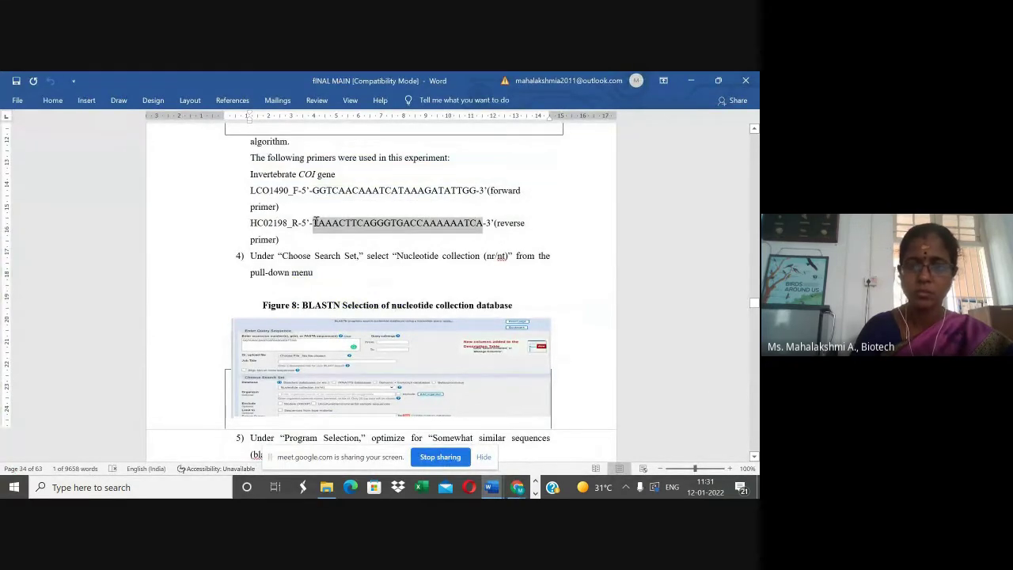
click(693, 80)
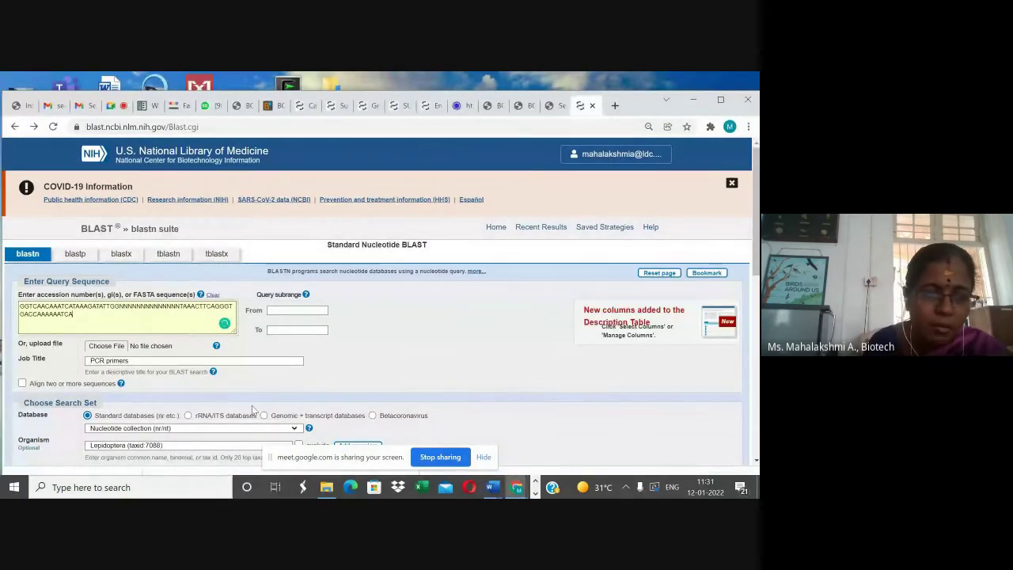
Erase the Lepidoptera restriction from the Organism field.
click(209, 446)
key(BackSpace)
key(BackSpace)
key(BackSpace)
key(BackSpace)
key(BackSpace)
key(BackSpace)
key(BackSpace)
key(BackSpace)
key(BackSpace)
key(BackSpace)
key(BackSpace)
key(BackSpace)
key(BackSpace)
key(BackSpace)
key(BackSpace)
key(BackSpace)
key(BackSpace)
key(BackSpace)
key(BackSpace)
key(BackSpace)
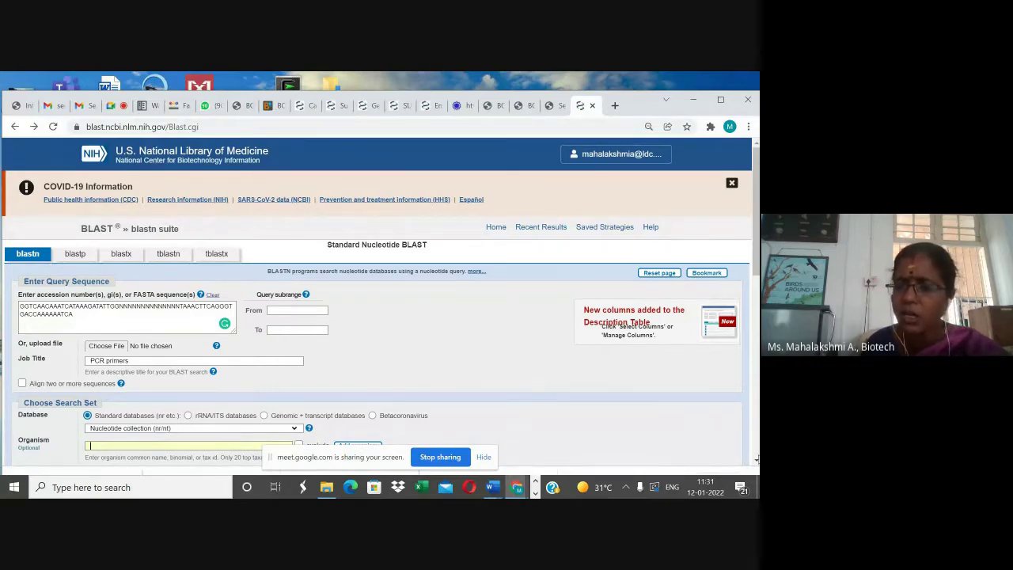
click(756, 460)
click(492, 486)
click(227, 423)
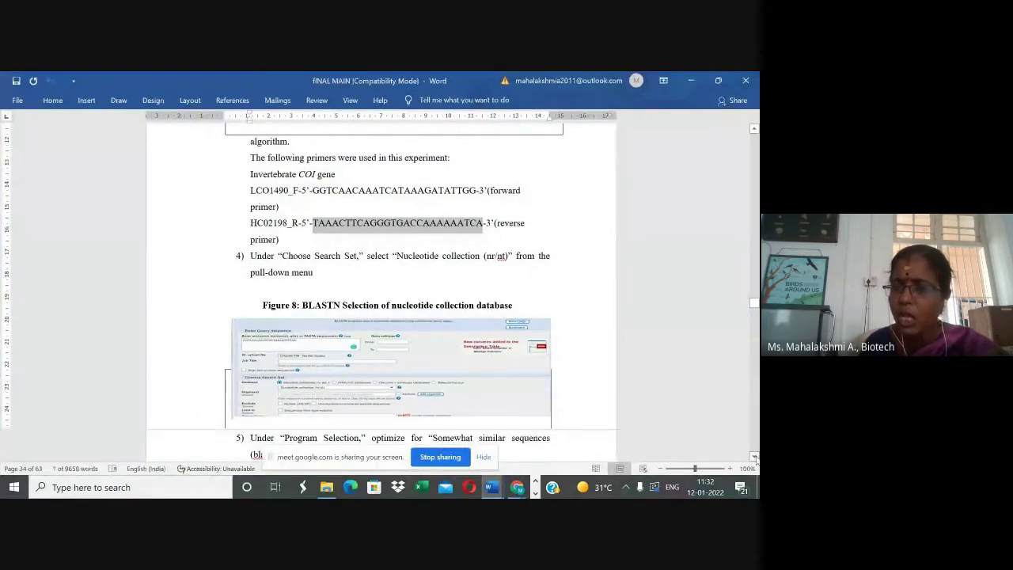
click(755, 457)
click(754, 457)
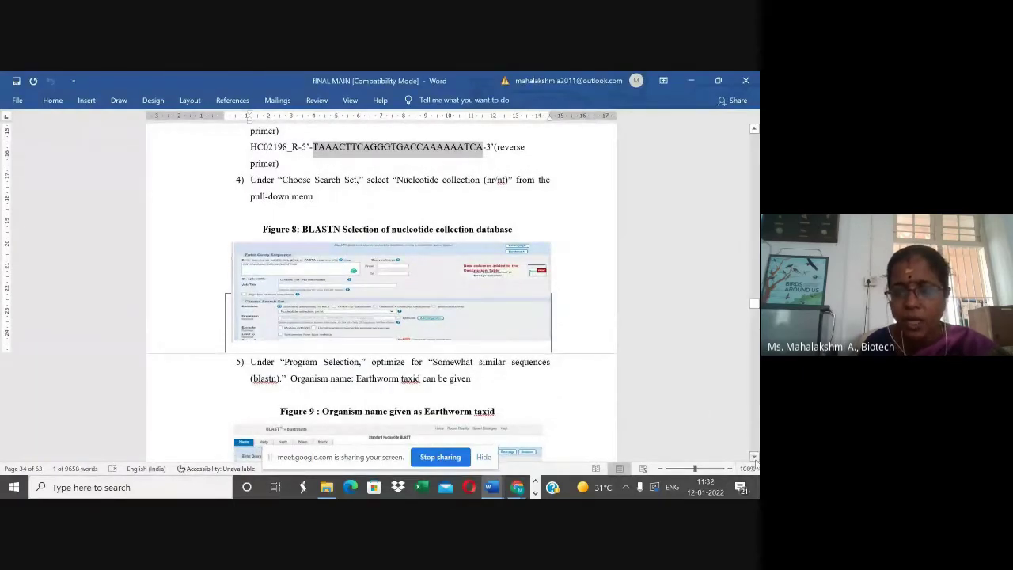
scroll(755, 463, down, 3)
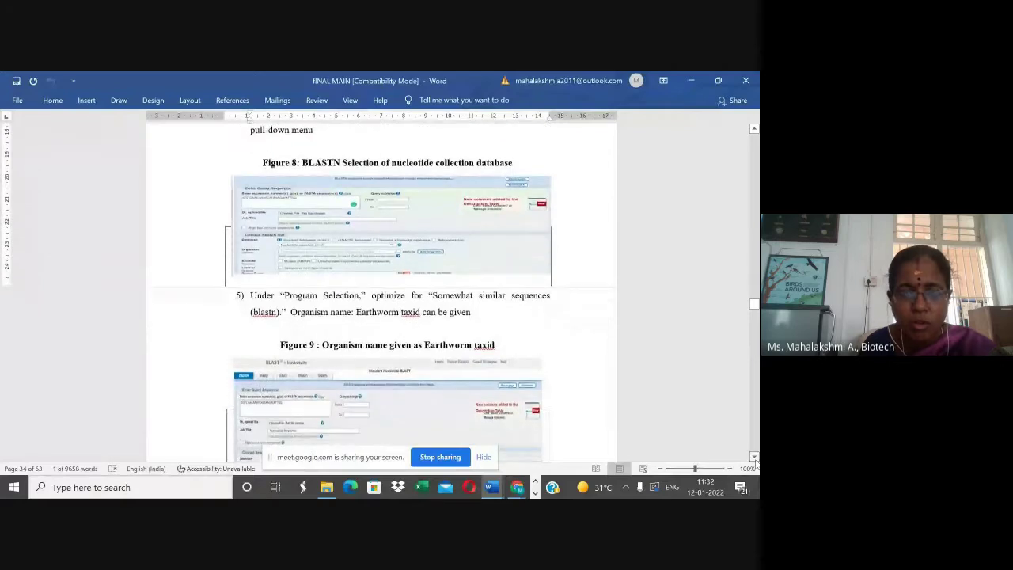
scroll(755, 463, down, 3)
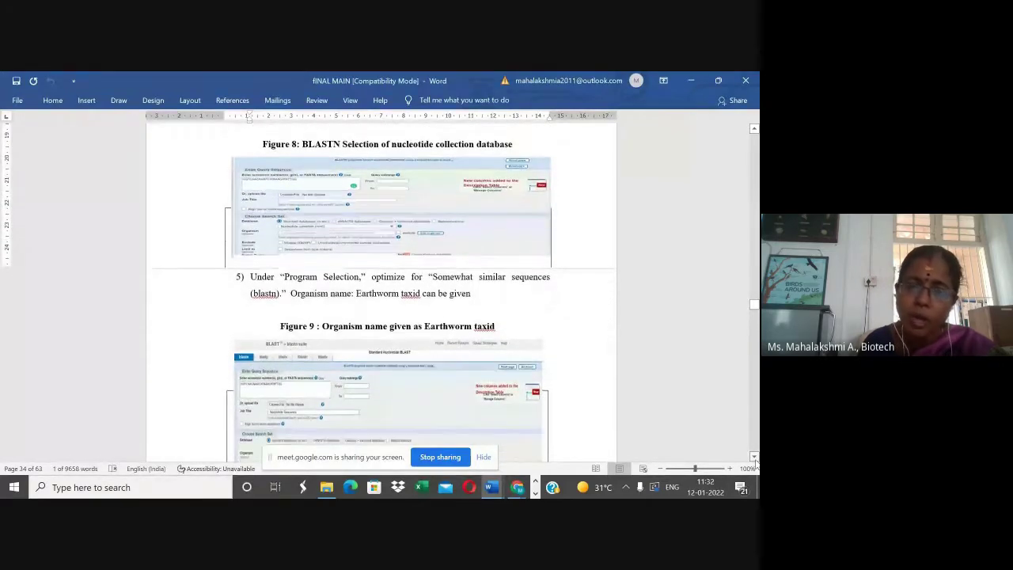
scroll(756, 464, down, 2)
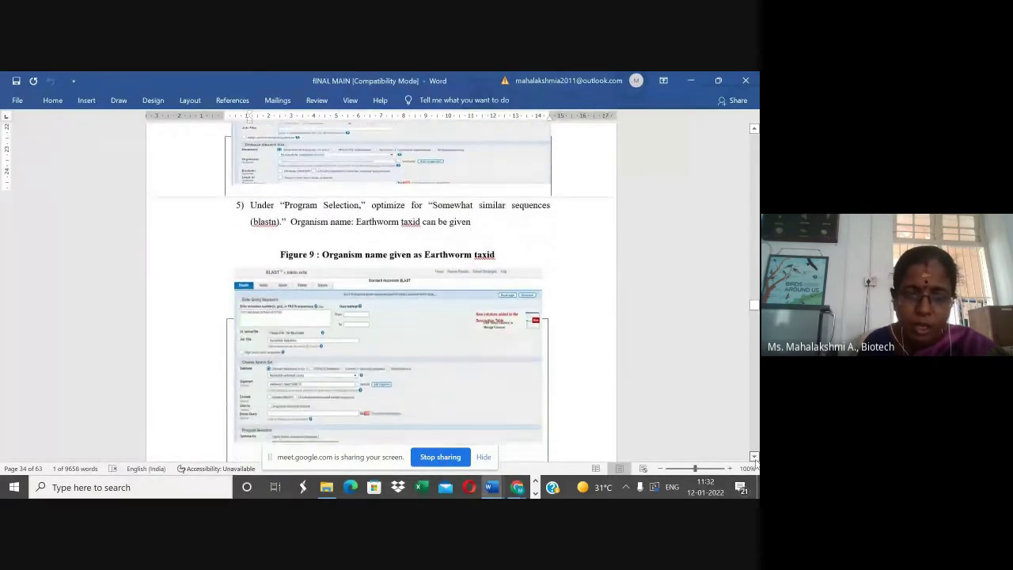
scroll(756, 464, down, 10)
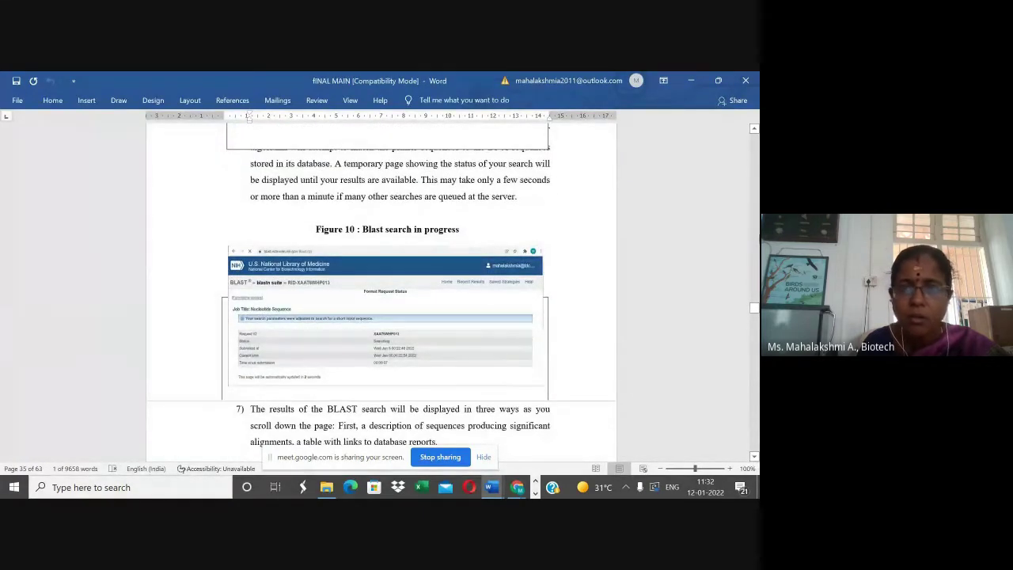
scroll(380, 293, up, 10)
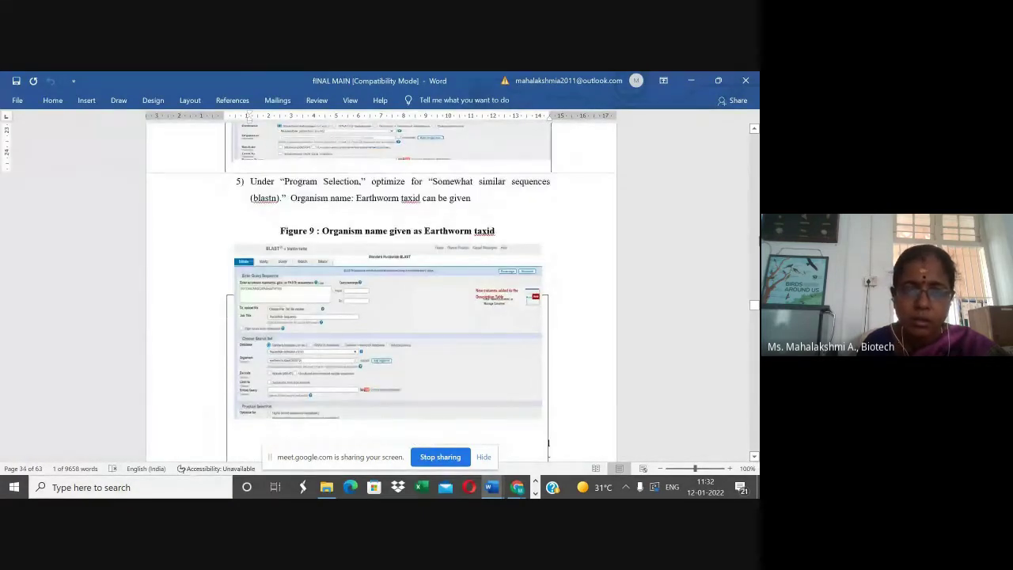
scroll(380, 293, up, 15)
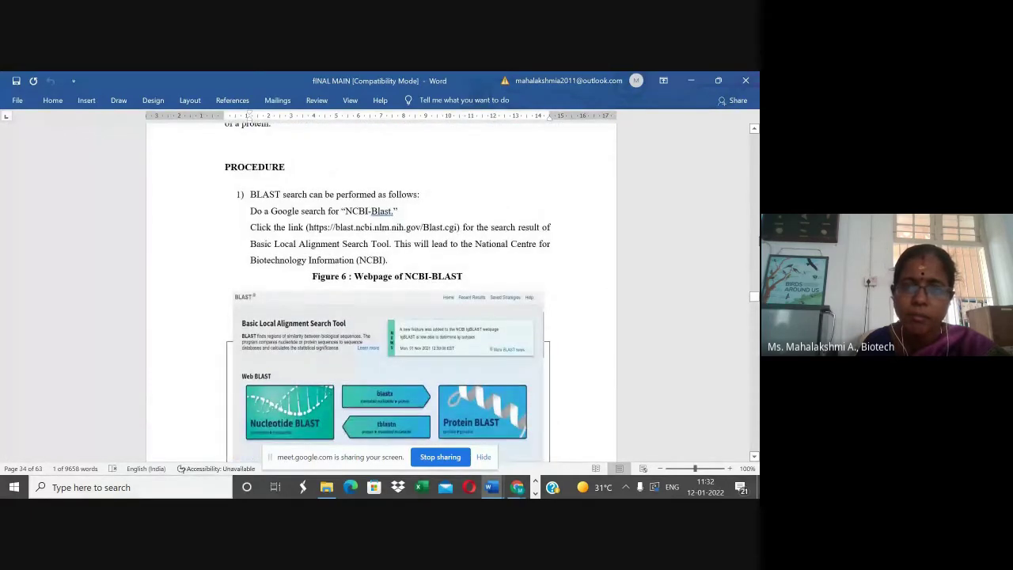
Submit the 'PCR primers' blastn search against the nucleotide collection.
click(692, 80)
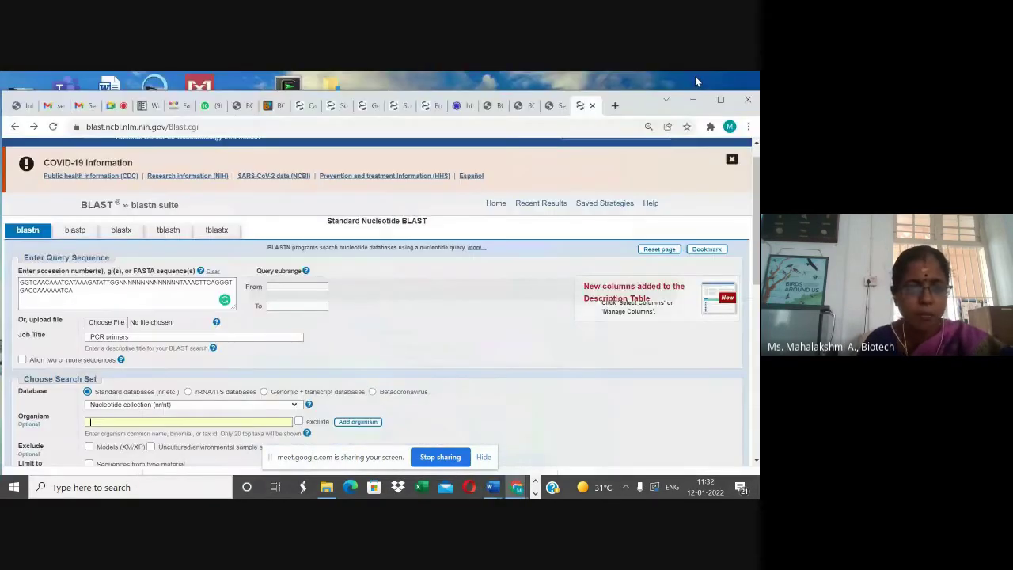
click(754, 325)
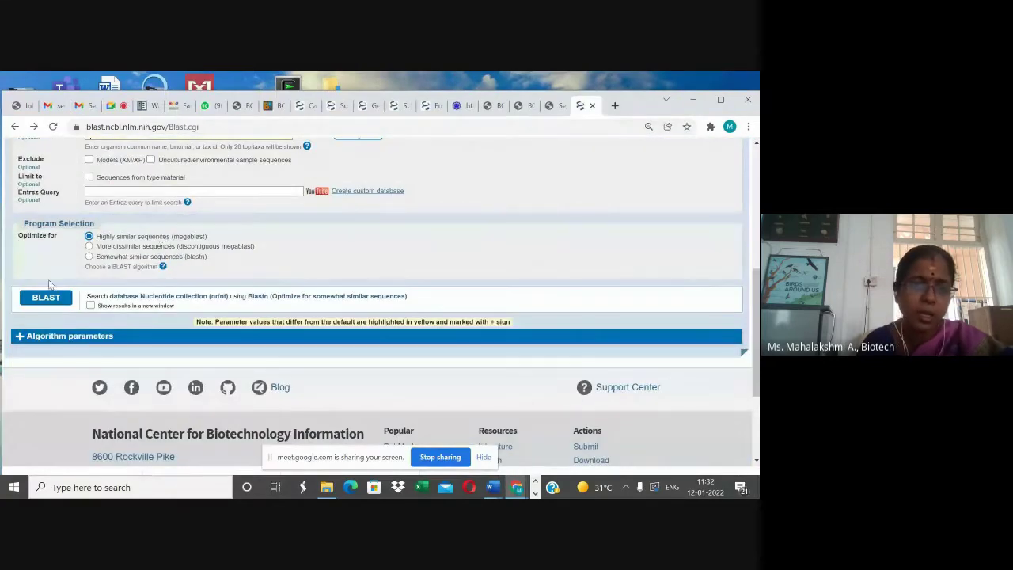
click(45, 299)
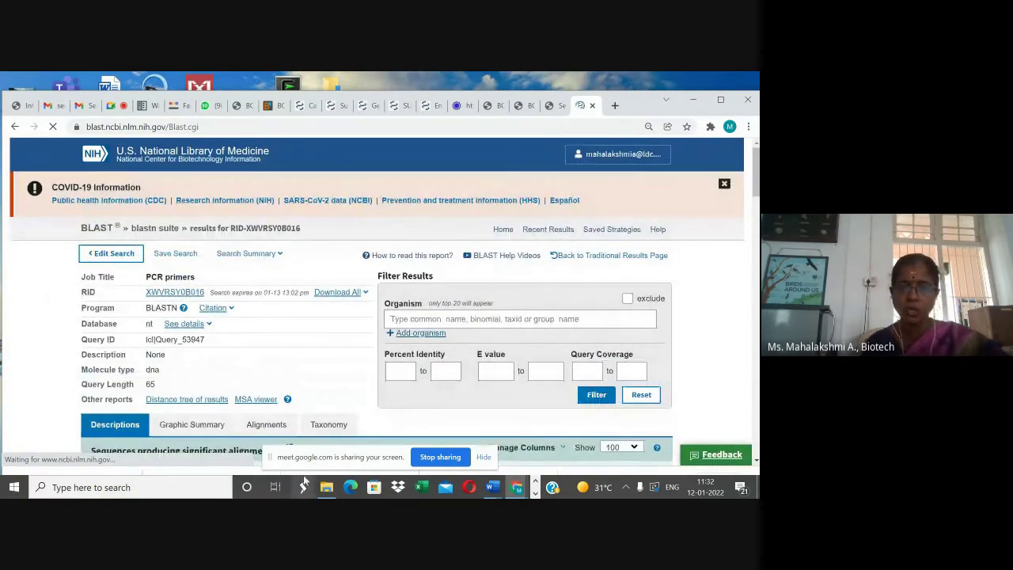
Open the GenBank record of the top 100%-identity hit, OL863188.1.
scroll(633, 388, down, 10)
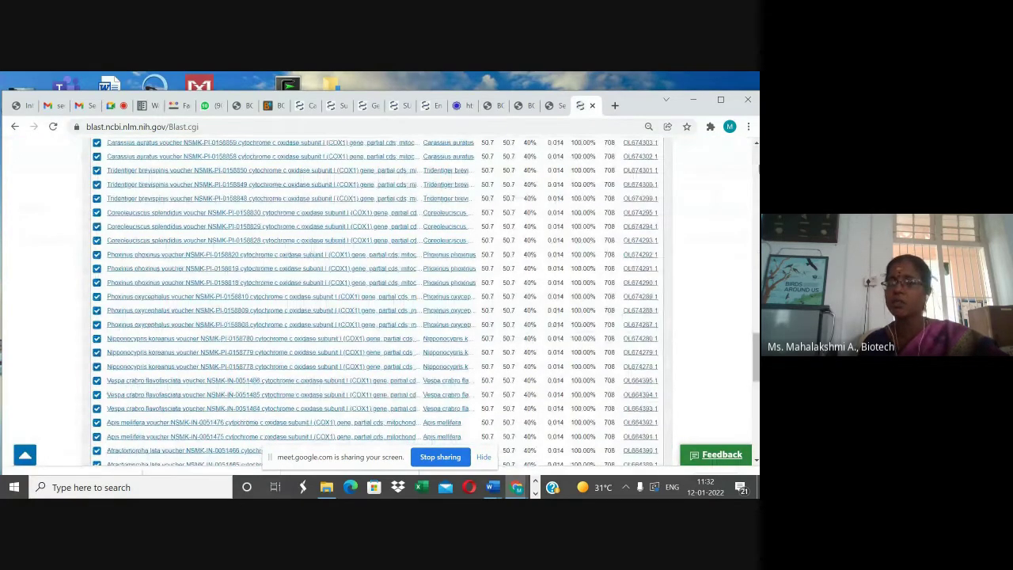
scroll(376, 300, up, 4)
scroll(376, 301, up, 5)
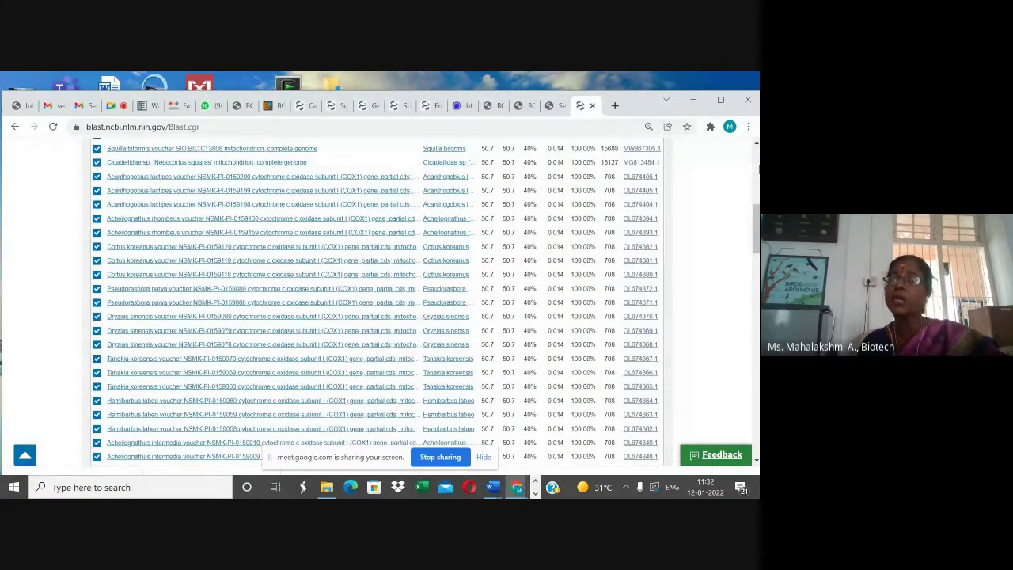
scroll(758, 166, up, 4)
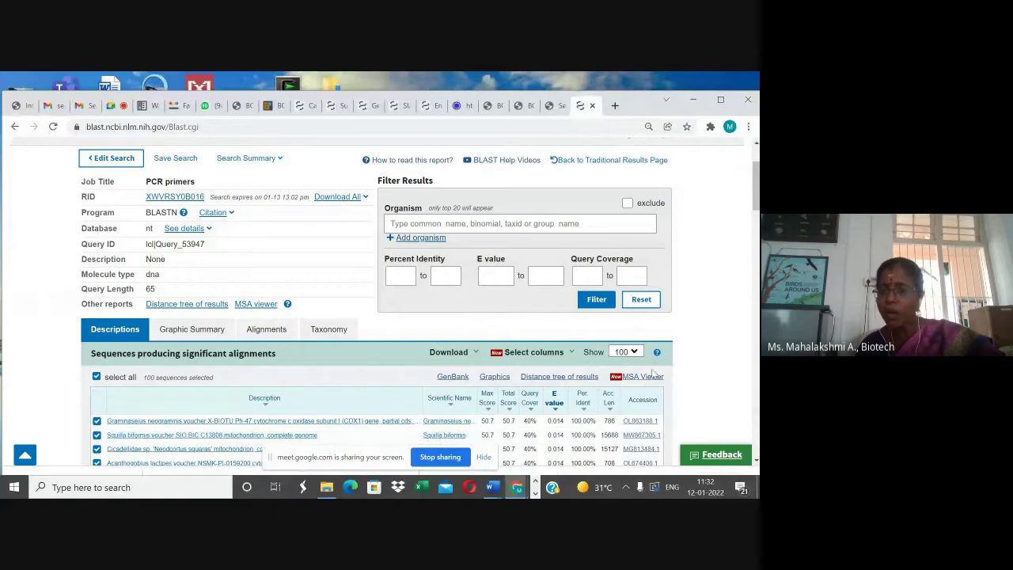
click(755, 462)
scroll(756, 462, down, 5)
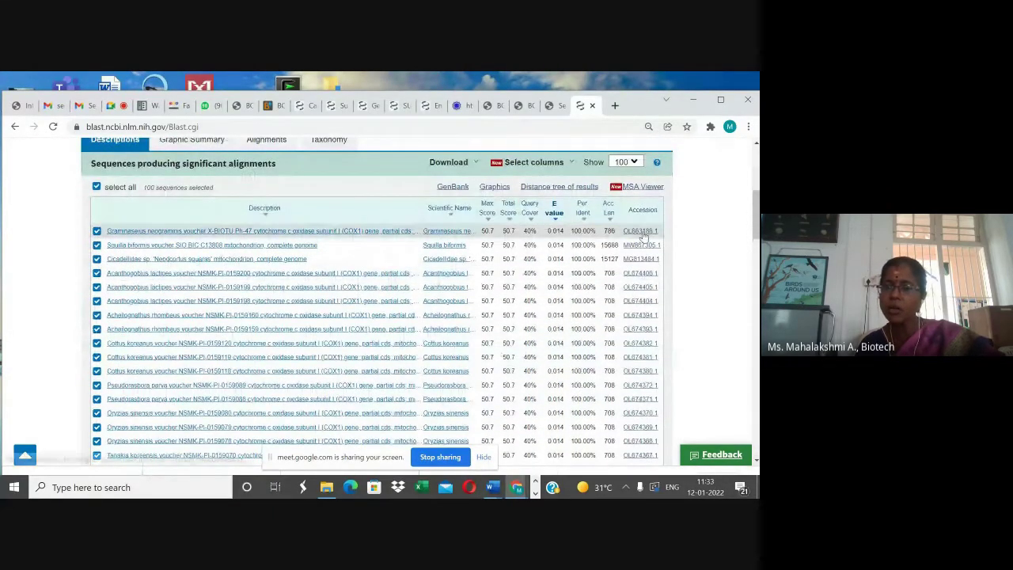
click(641, 231)
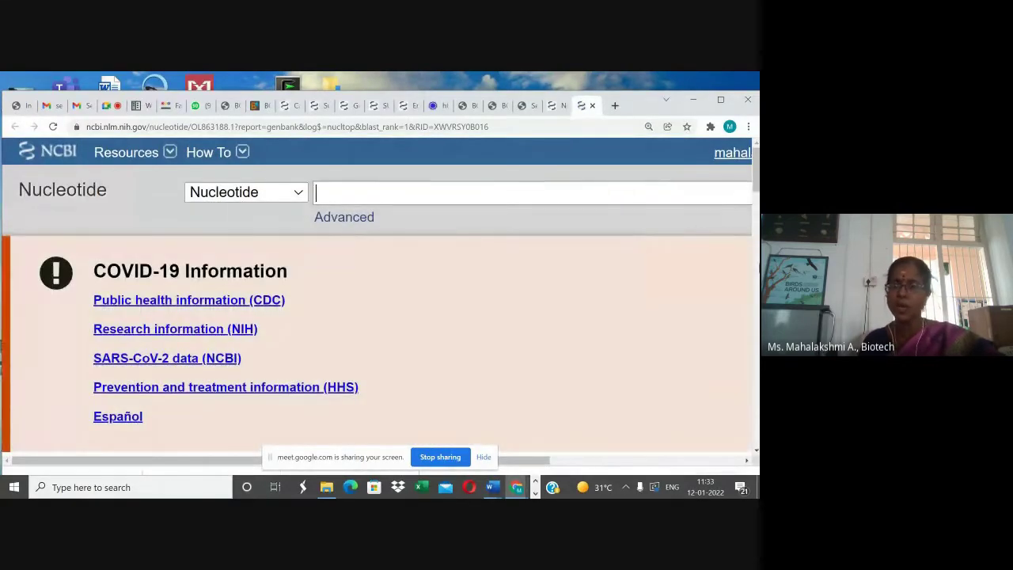
Read the Graminaseius neograminis COX1 record down to its sequence, then return to the BLAST results.
scroll(643, 231, down, 3)
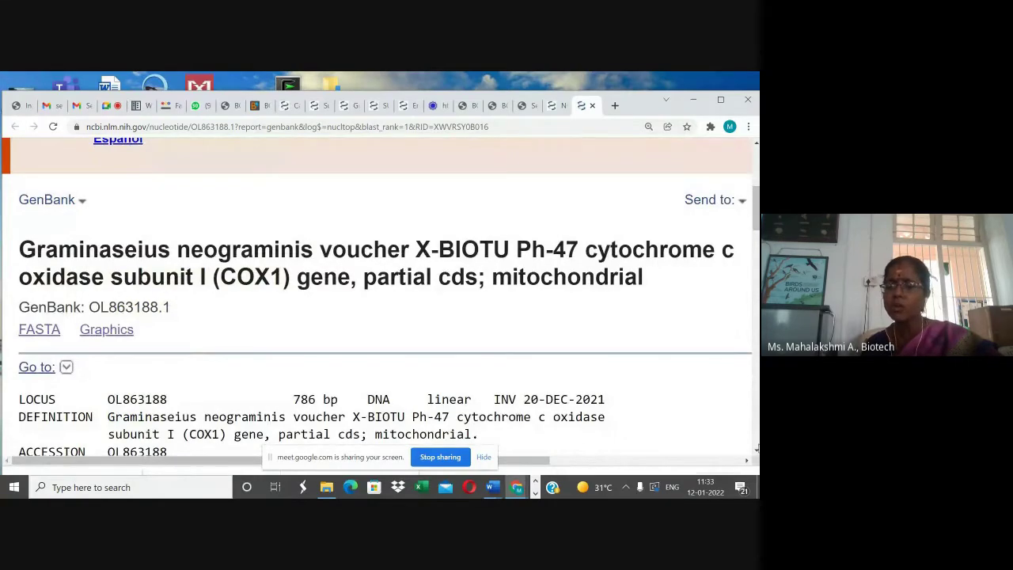
scroll(756, 448, down, 4)
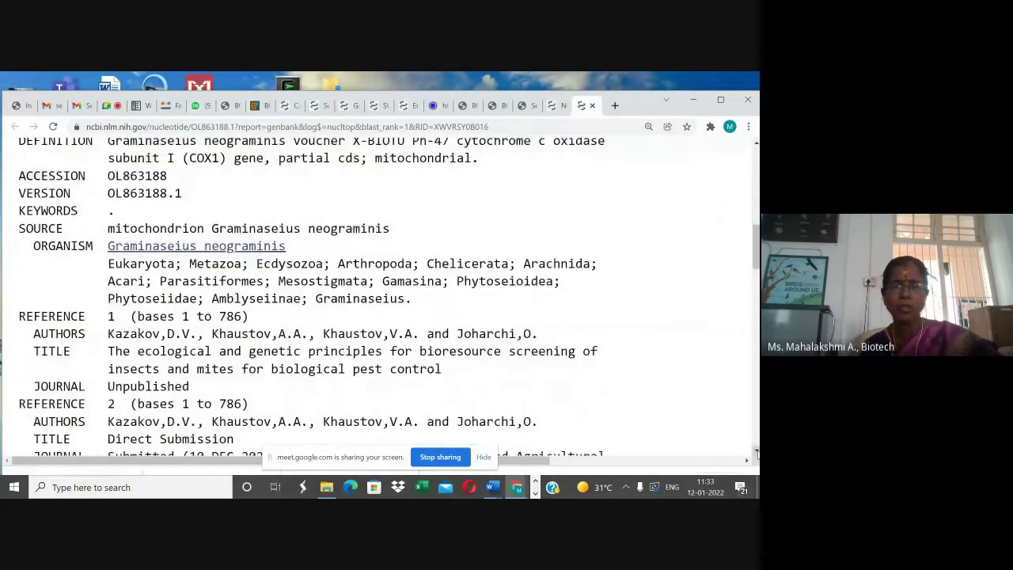
scroll(755, 453, down, 1)
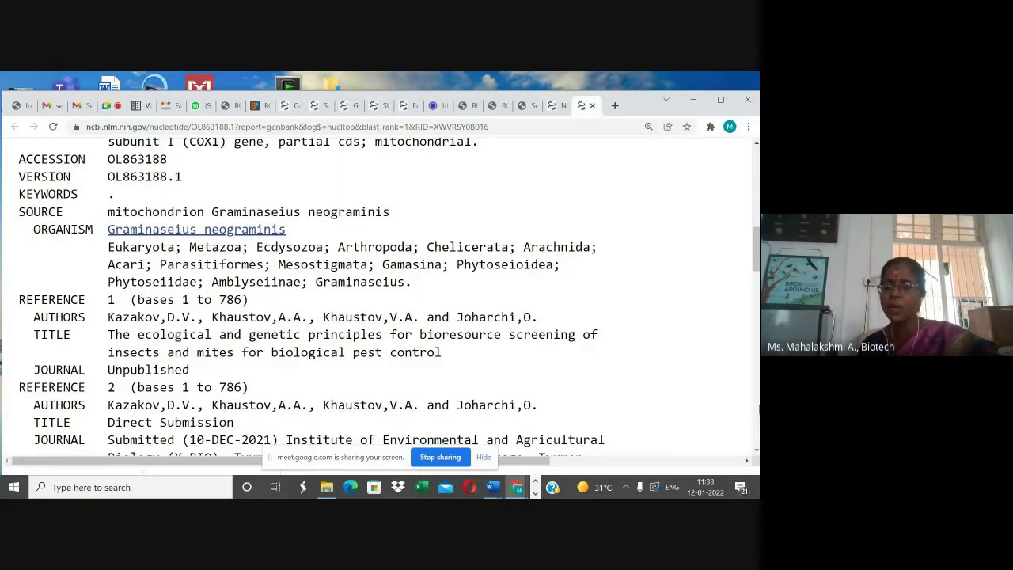
scroll(757, 436, down, 6)
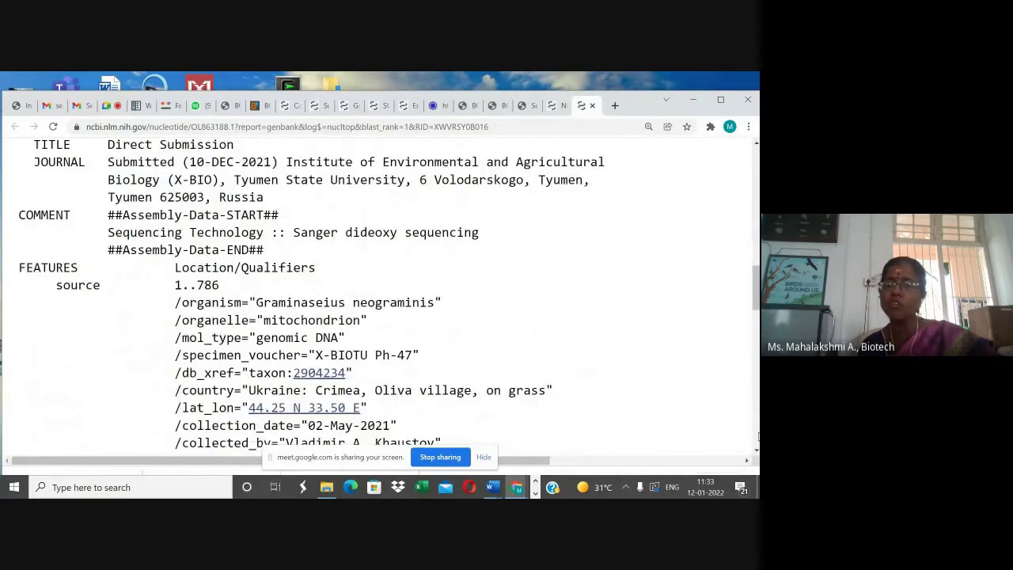
scroll(757, 436, down, 6)
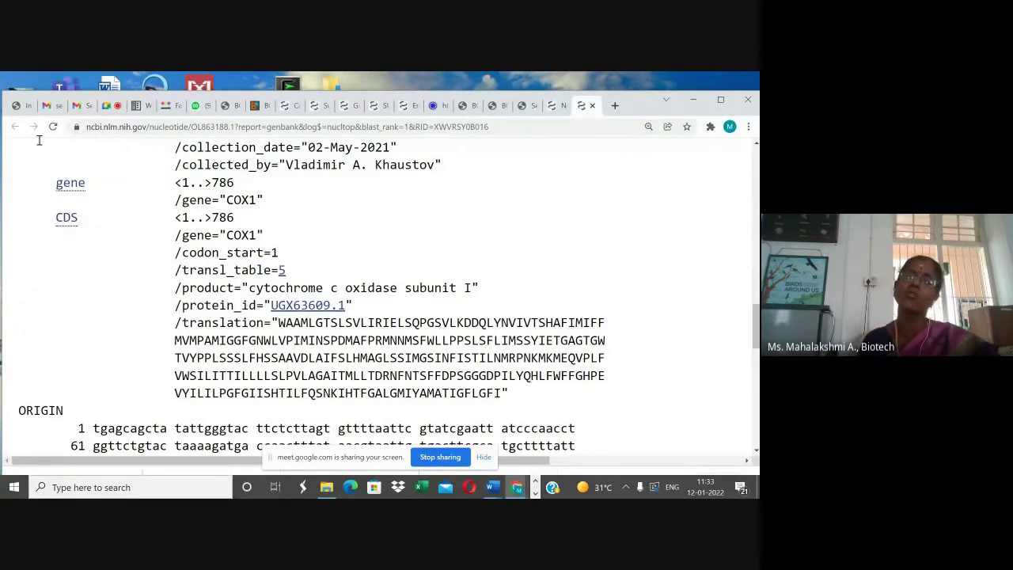
click(556, 107)
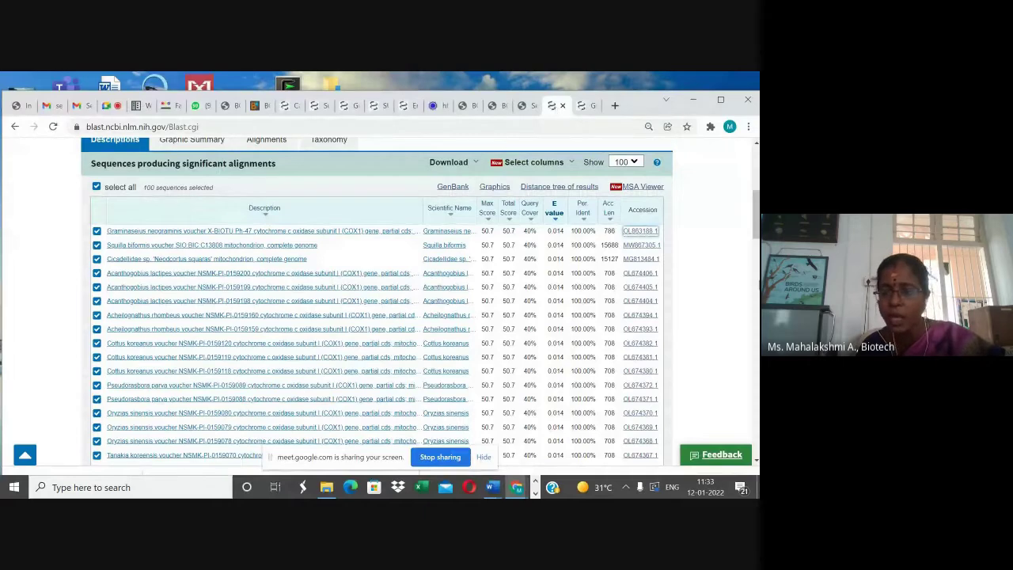
Open and review the Tanakia koreensis OL674367.1 GenBank record.
scroll(757, 371, down, 5)
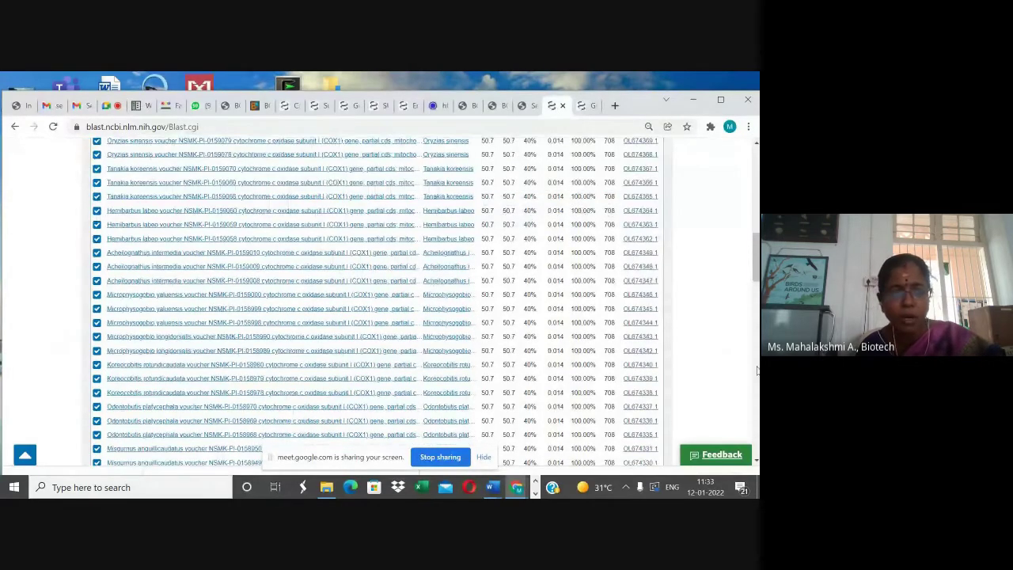
scroll(757, 371, down, 5)
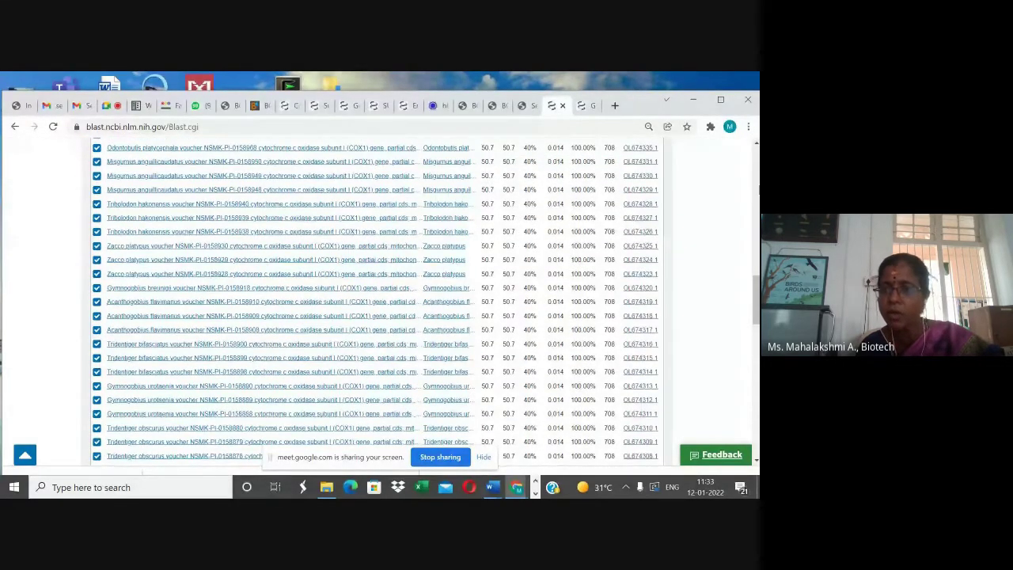
scroll(757, 180, up, 5)
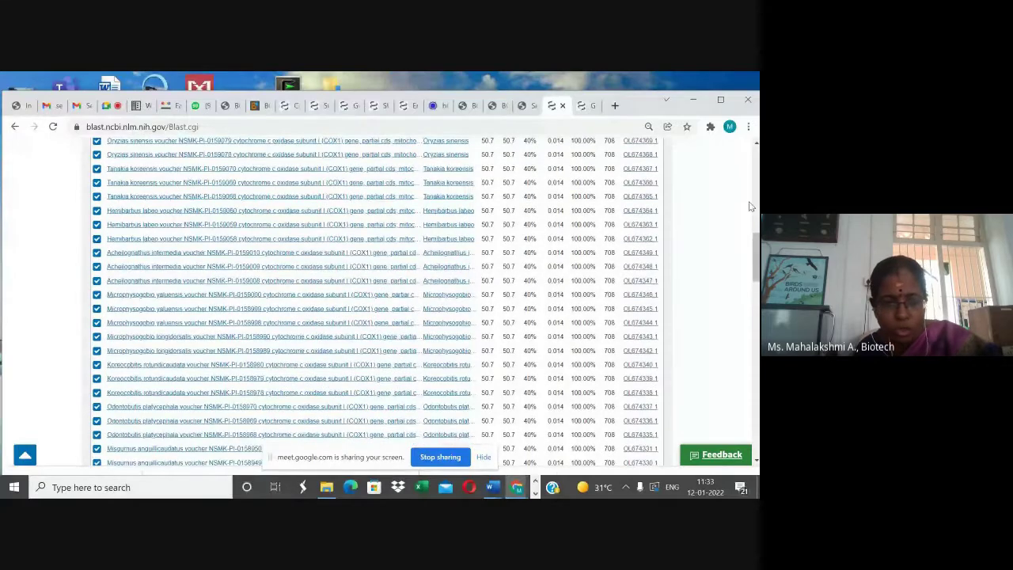
click(645, 170)
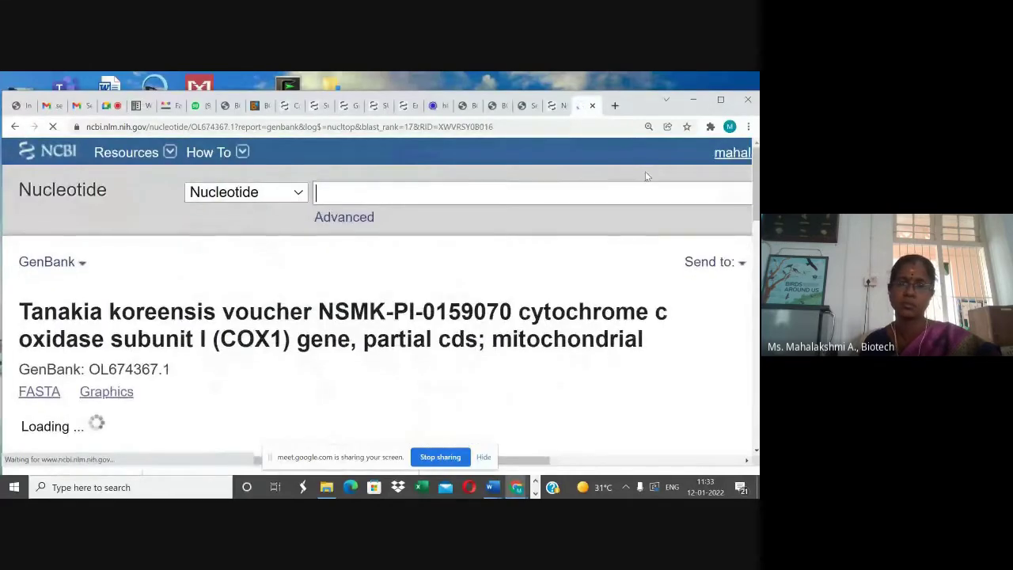
scroll(758, 278, down, 8)
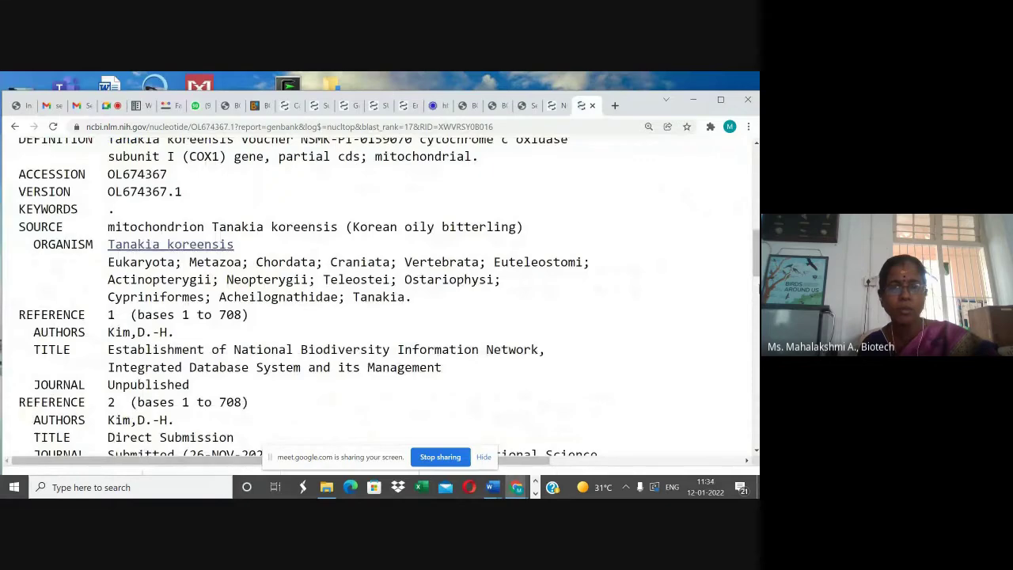
scroll(380, 301, down, 5)
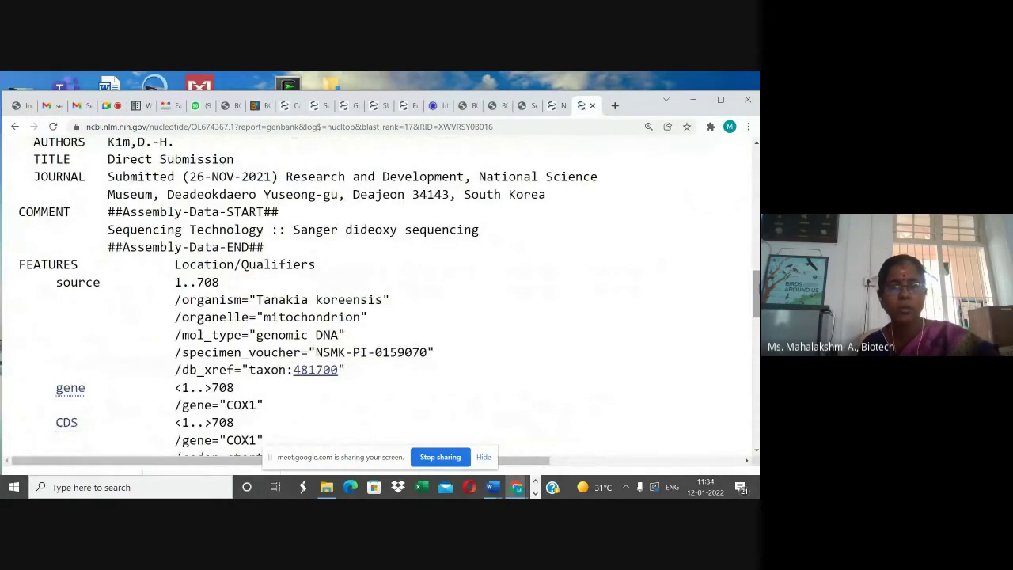
click(755, 369)
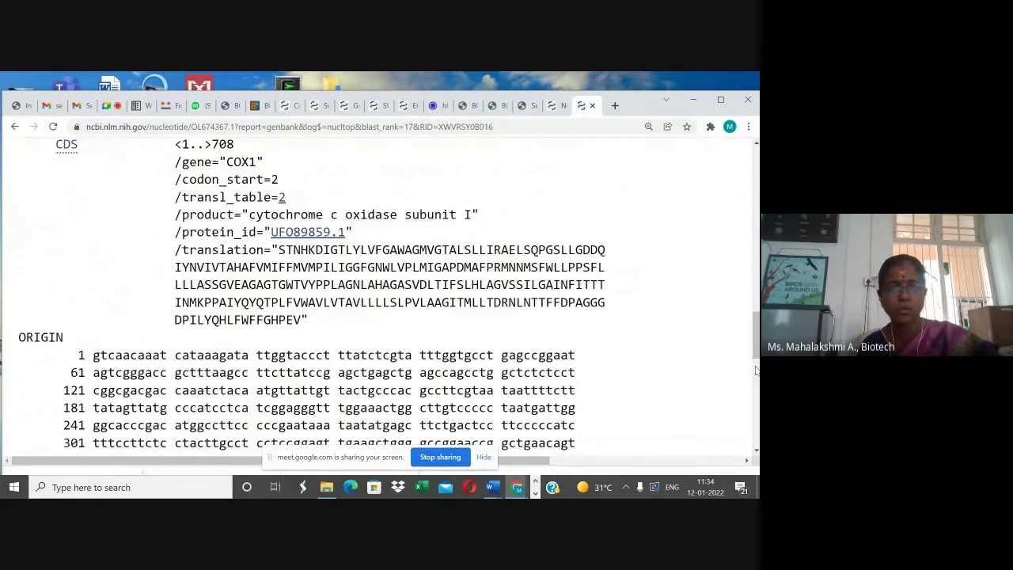
click(756, 210)
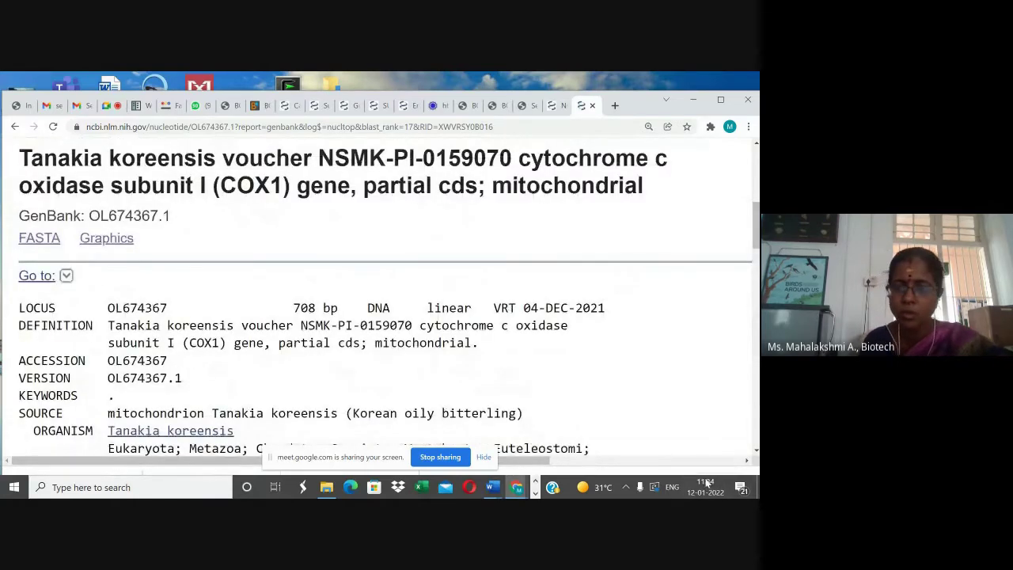
click(755, 450)
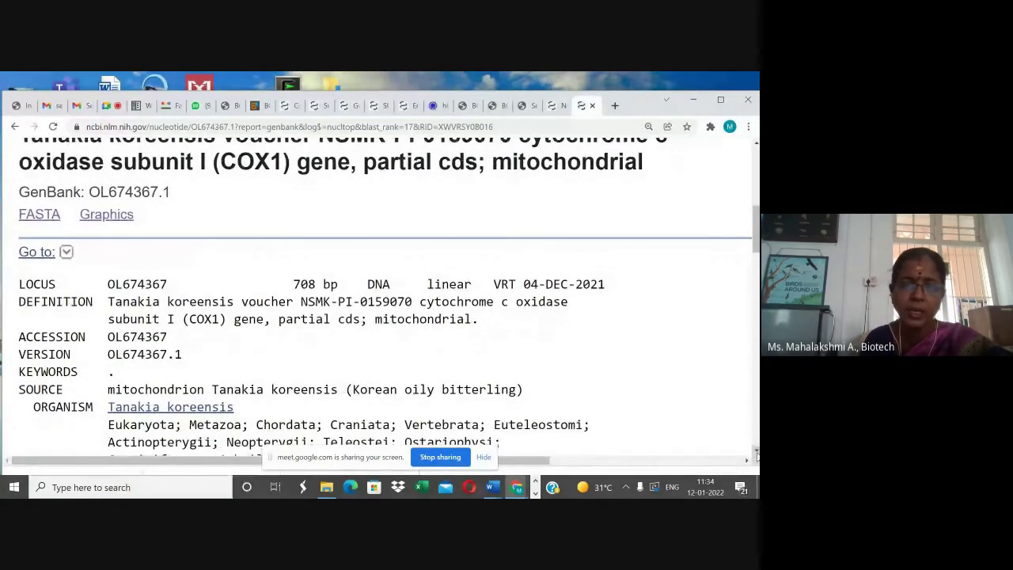
drag(755, 455, 757, 456)
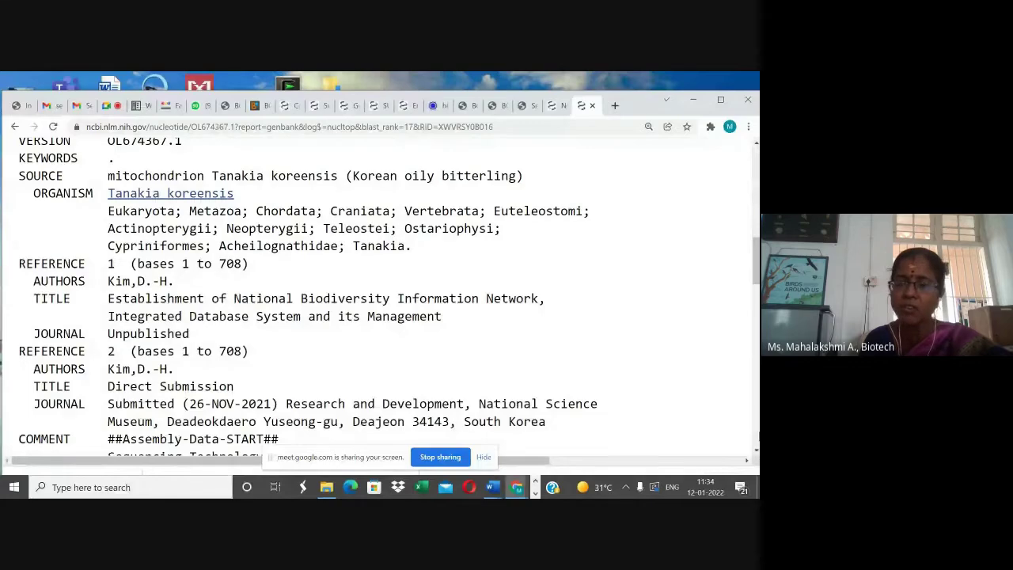
scroll(756, 451, down, 3)
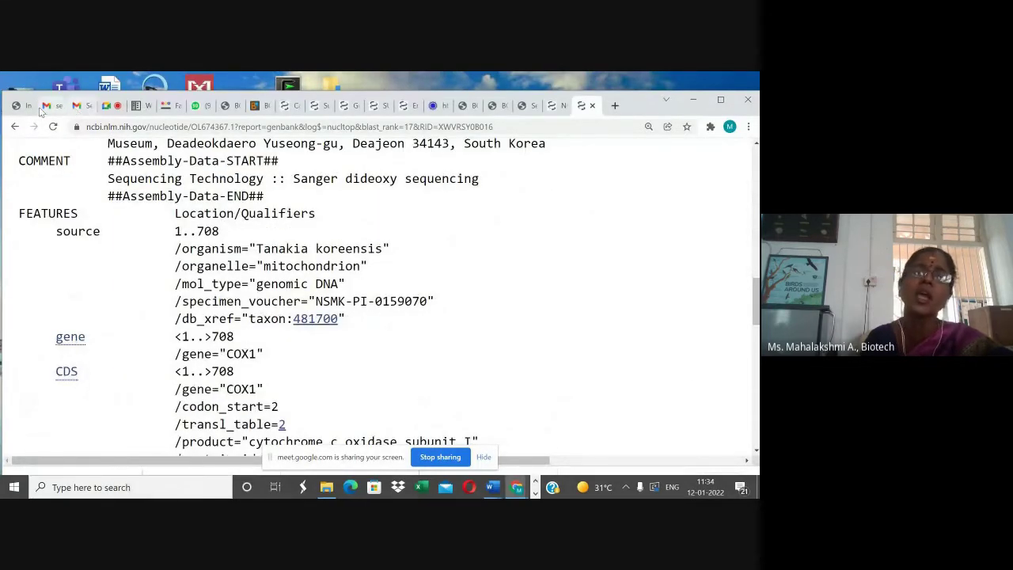
Go back to the OL863188.1 record, then return to the BLAST results list.
click(15, 126)
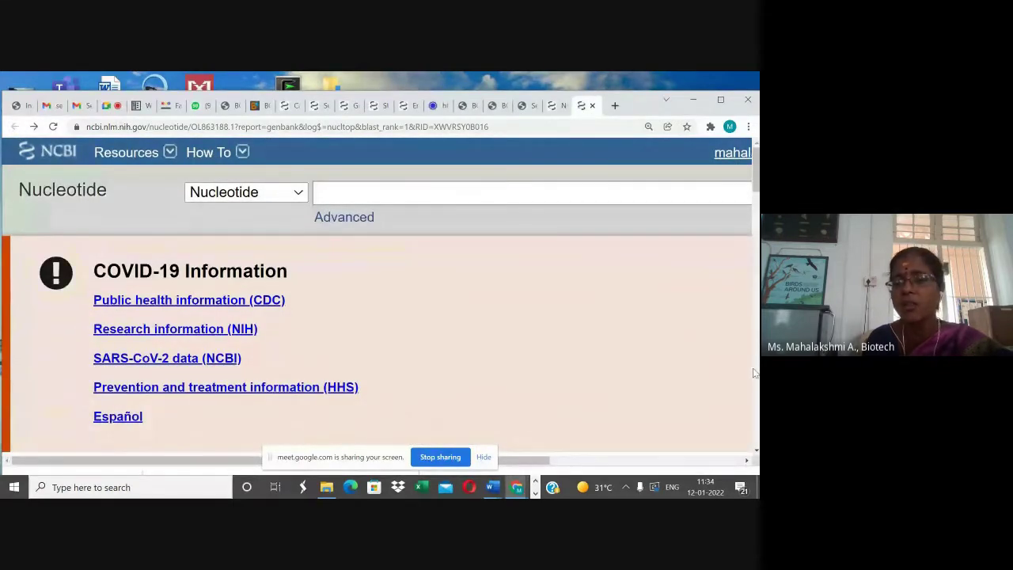
scroll(756, 372, down, 4)
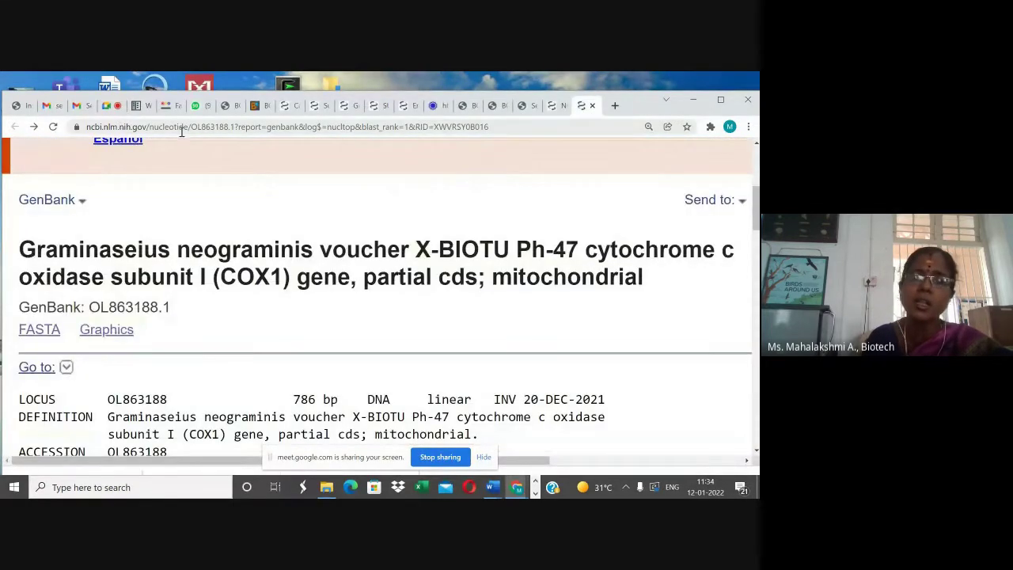
click(560, 111)
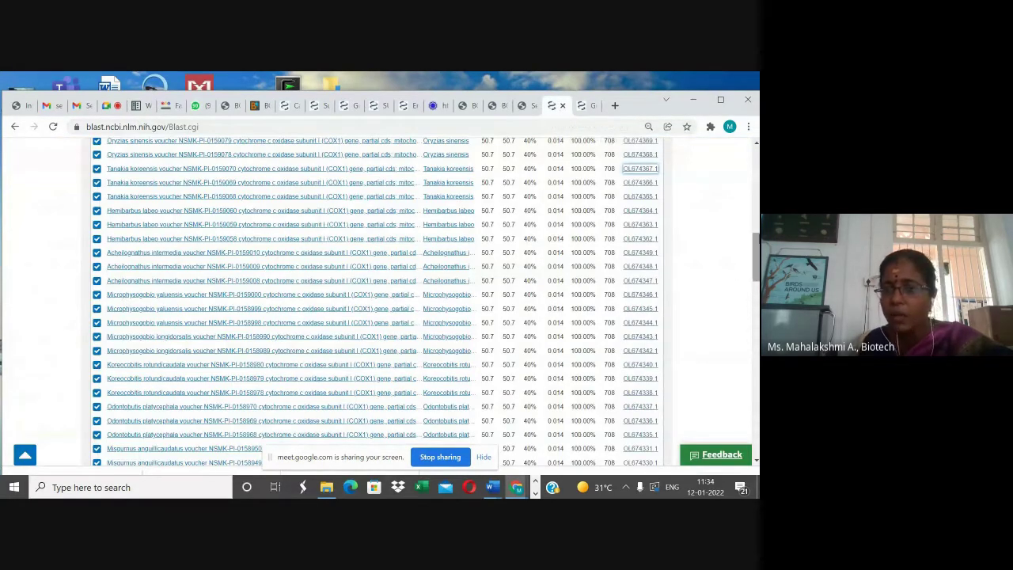
Show the Graphic Summary of the top 100 hits aligning near query positions 40–65.
scroll(757, 181, up, 4)
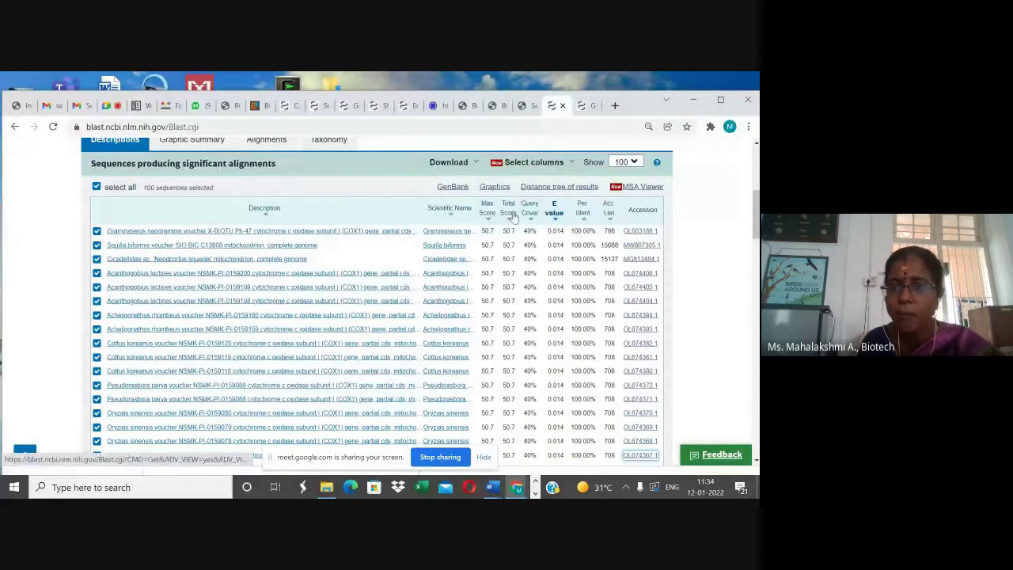
click(204, 144)
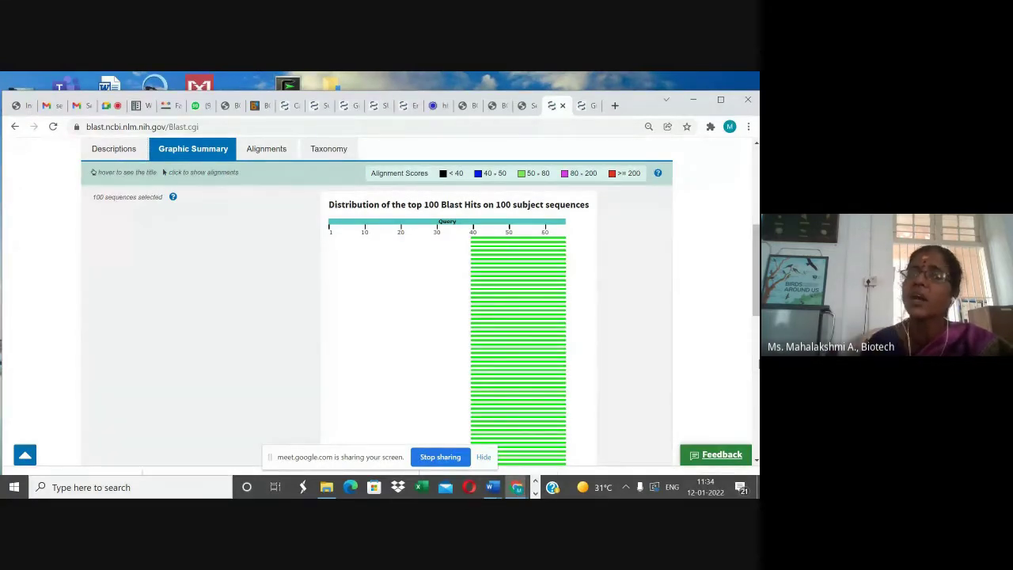
scroll(756, 415, down, 5)
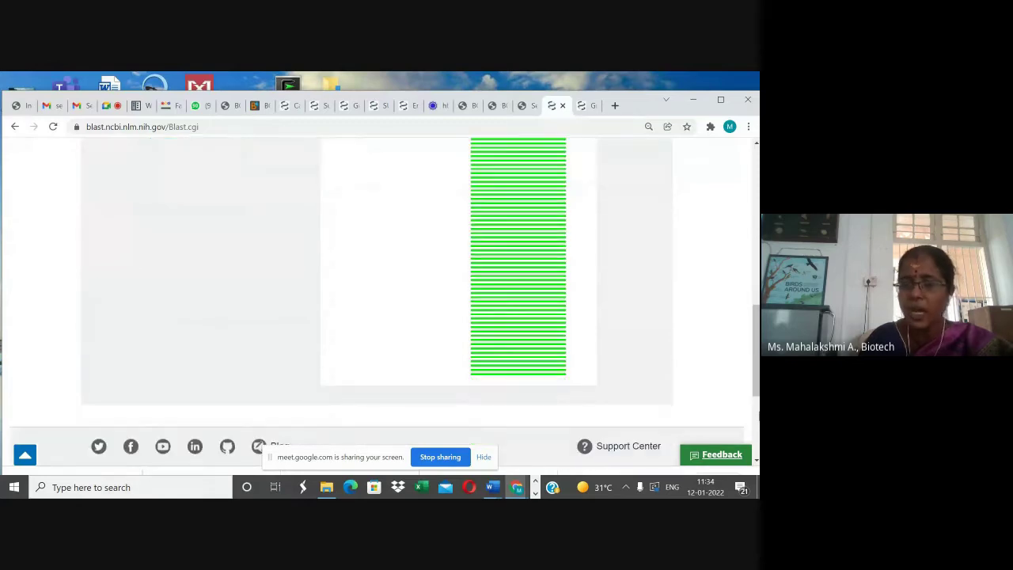
scroll(376, 300, up, 5)
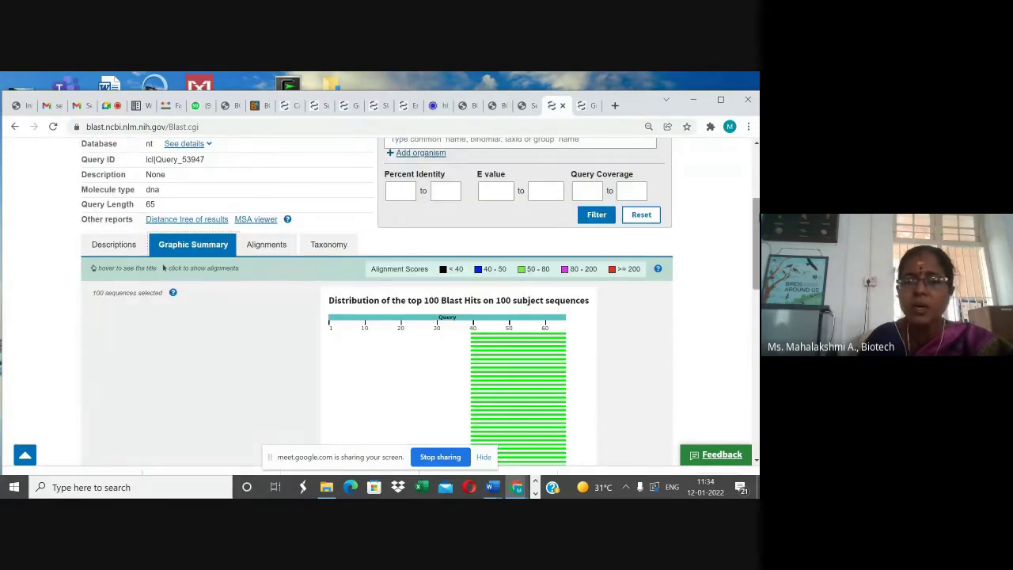
Show the pairwise alignments and scroll through the first hits' 26/26 identity matches.
click(279, 246)
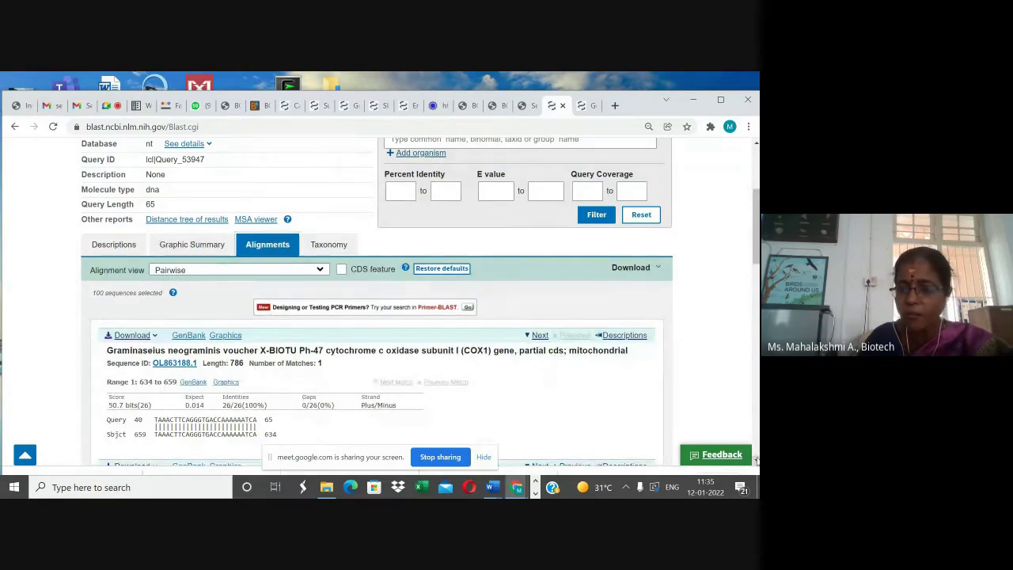
scroll(756, 459, down, 4)
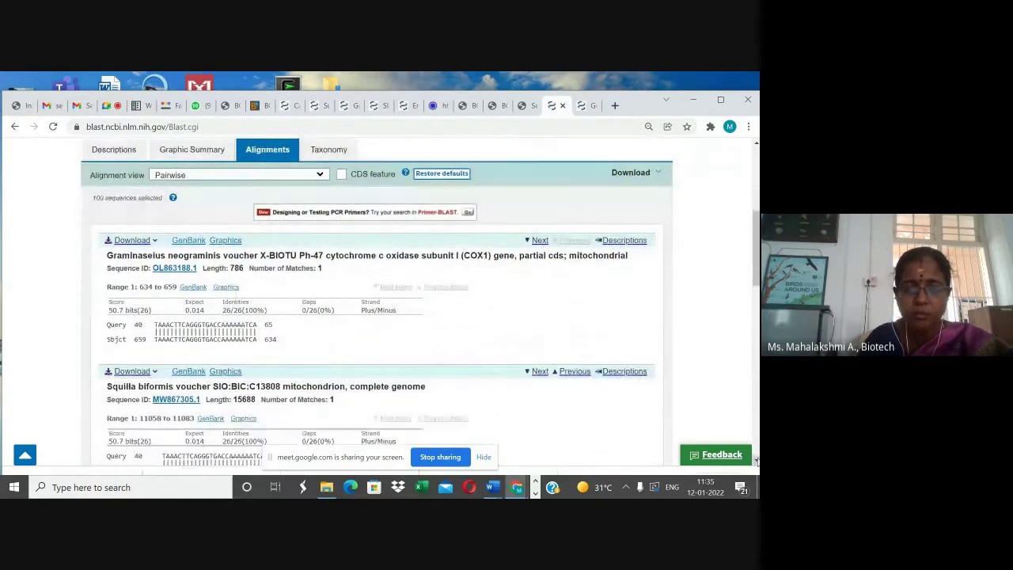
scroll(756, 461, down, 1)
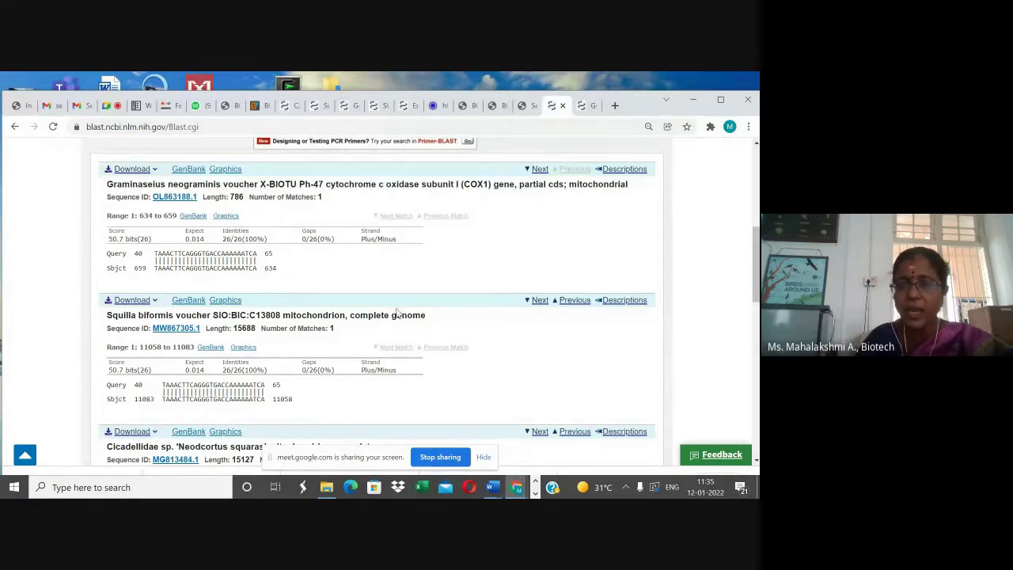
scroll(758, 408, down, 5)
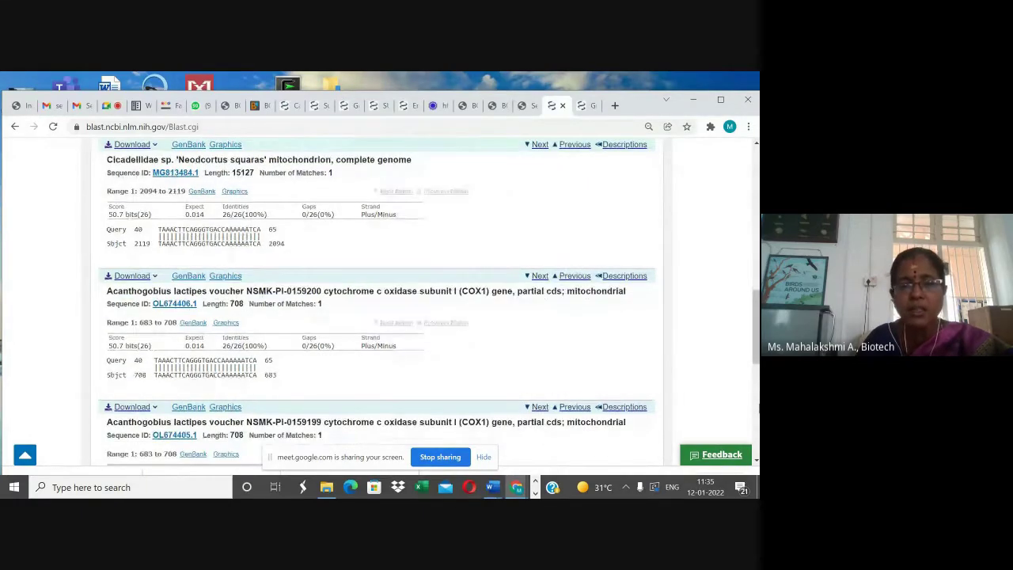
scroll(758, 408, down, 5)
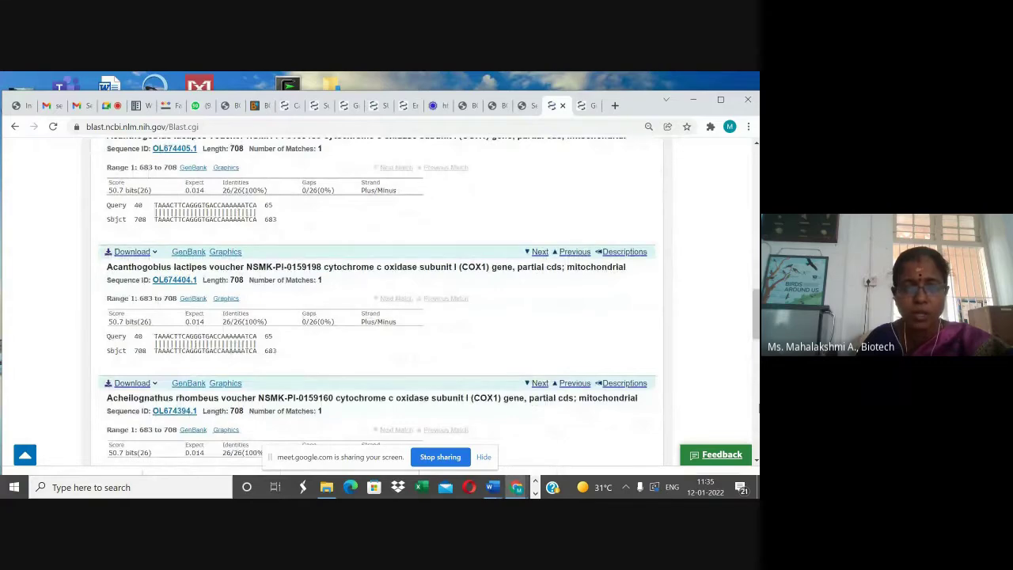
scroll(758, 408, down, 5)
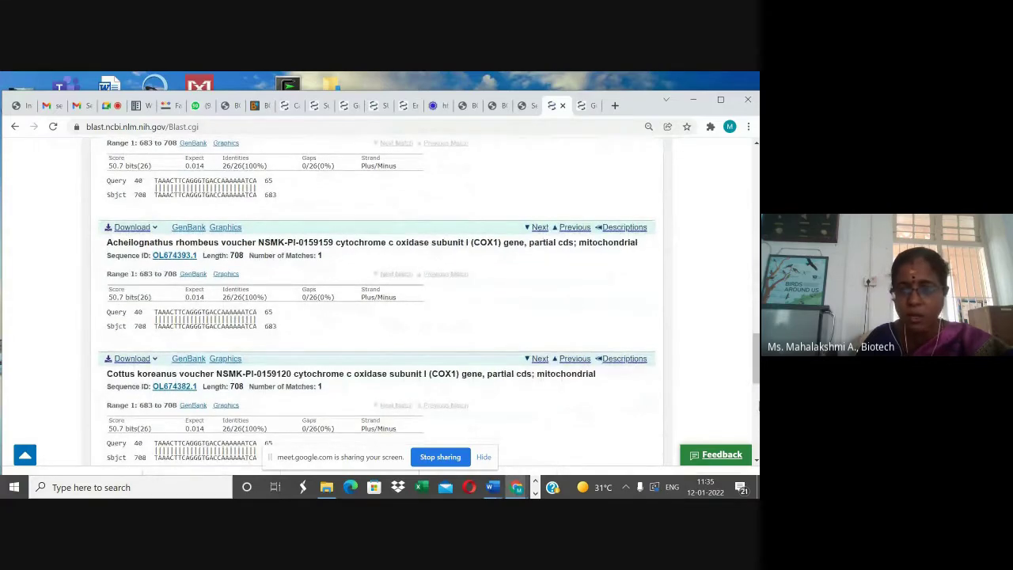
scroll(757, 424, down, 5)
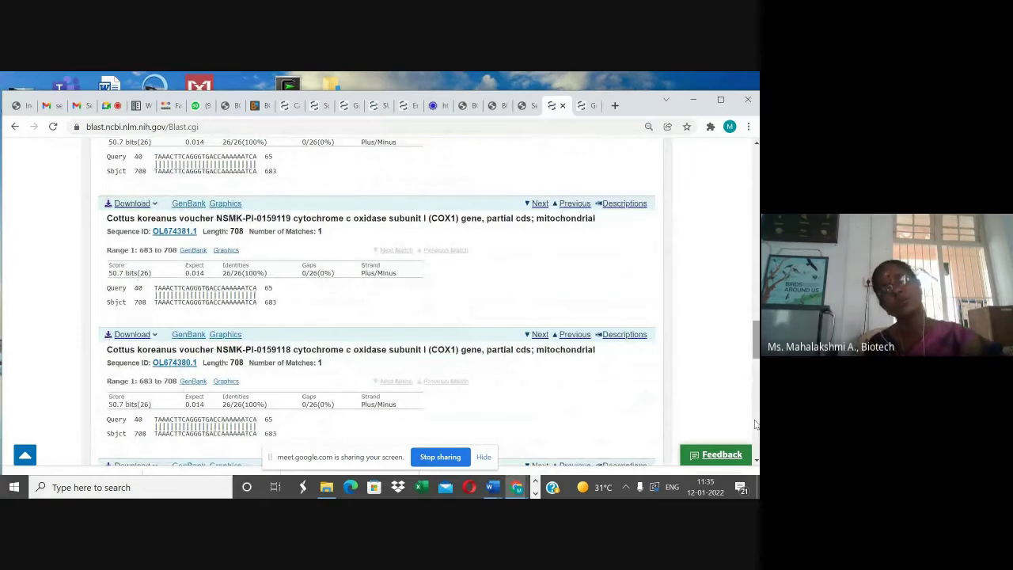
Step through the next hits' alignments, confirming 26/26 (100%) identity, then return to the top.
click(540, 204)
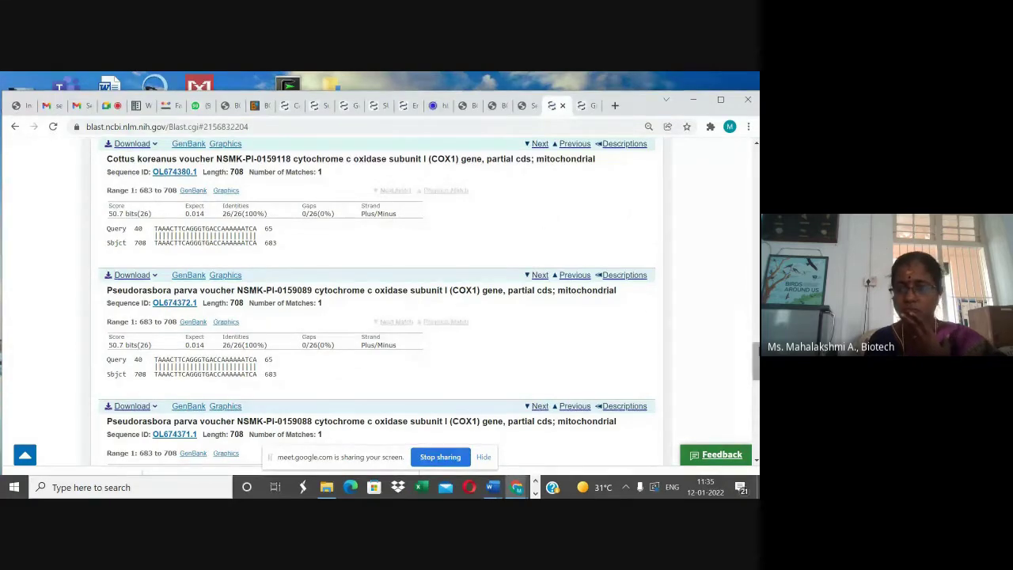
click(756, 410)
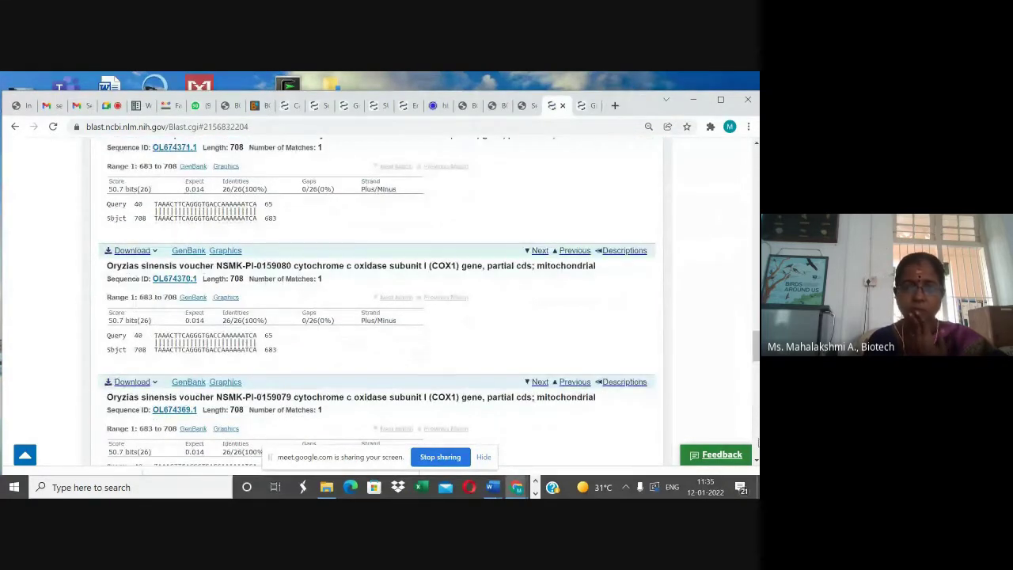
click(757, 436)
click(757, 443)
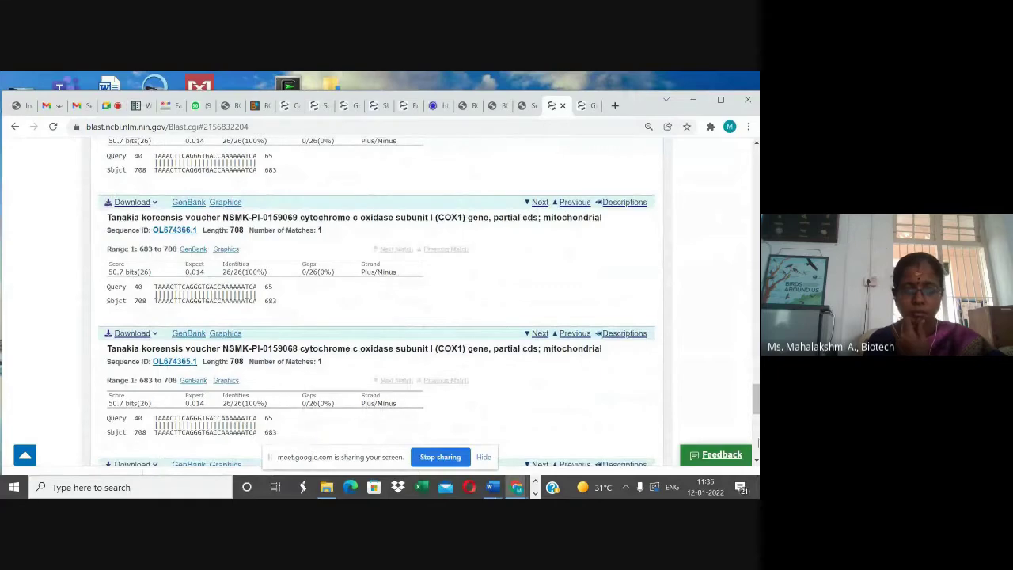
click(756, 453)
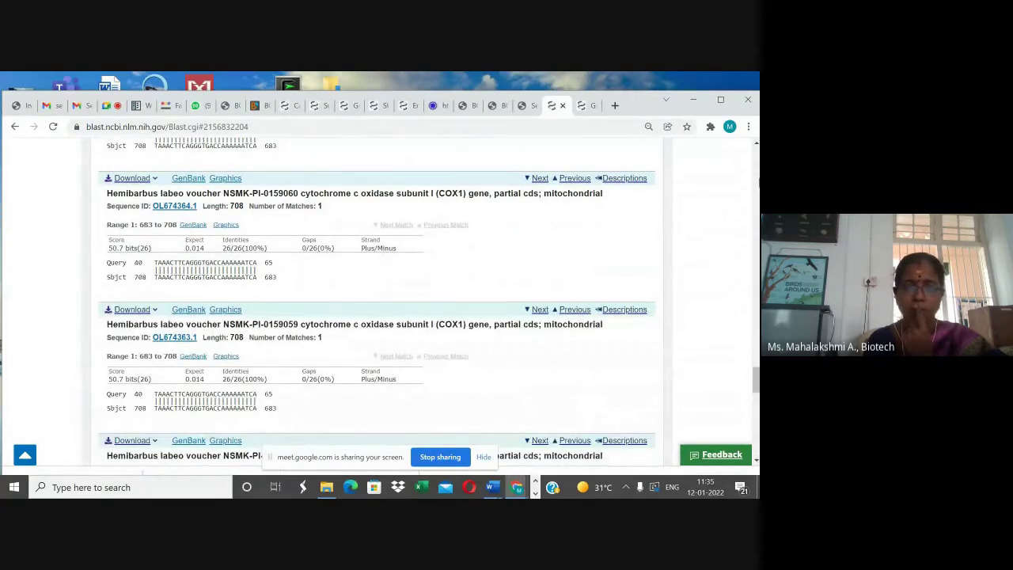
scroll(377, 301, up, 15)
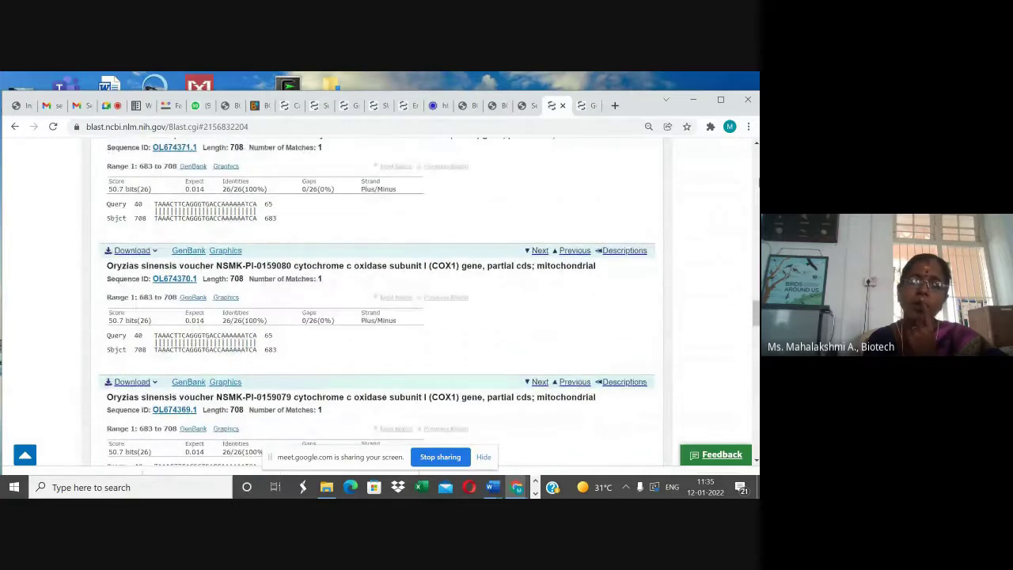
scroll(378, 300, up, 15)
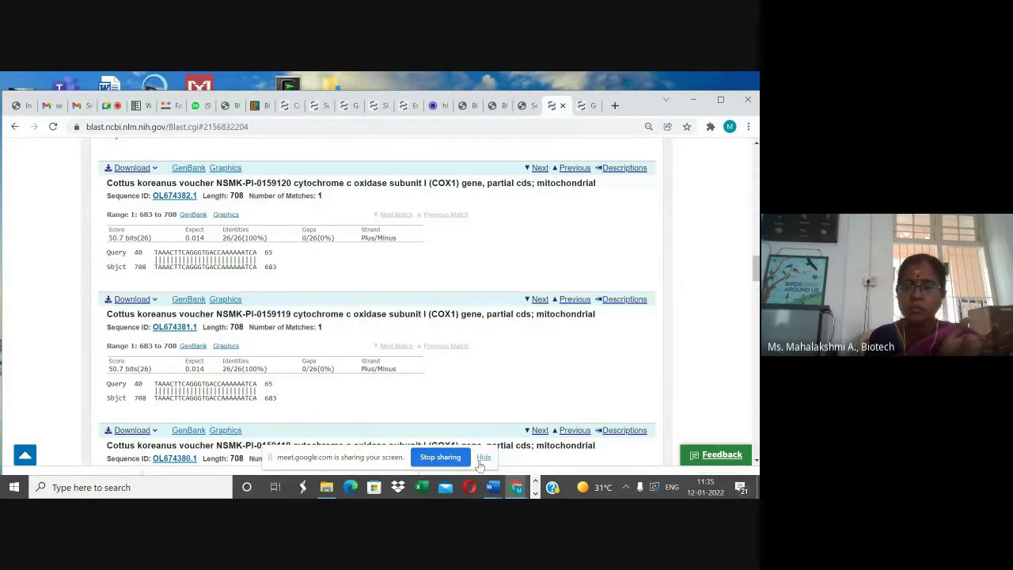
mouse_move(493, 488)
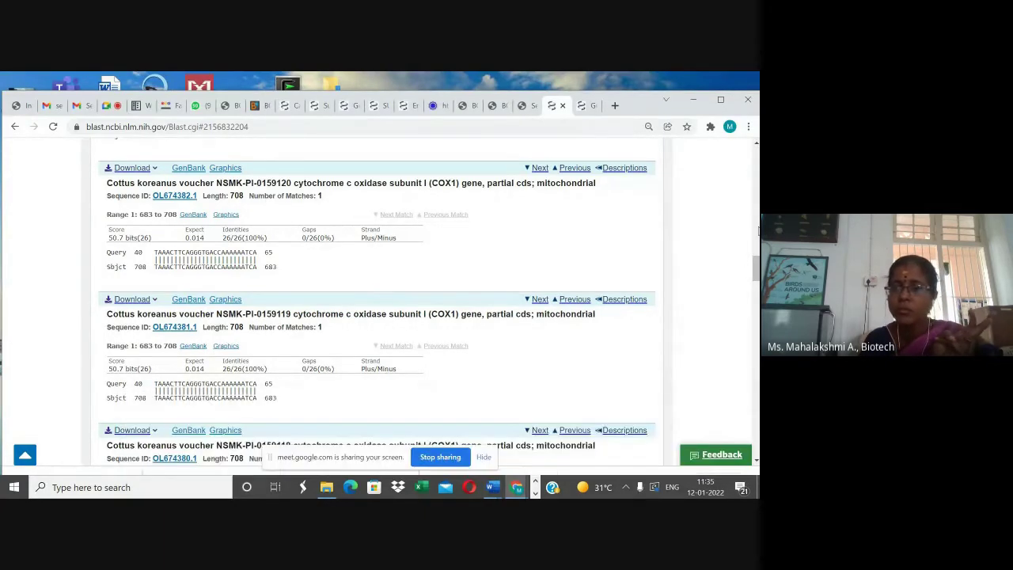
scroll(757, 182, up, 5)
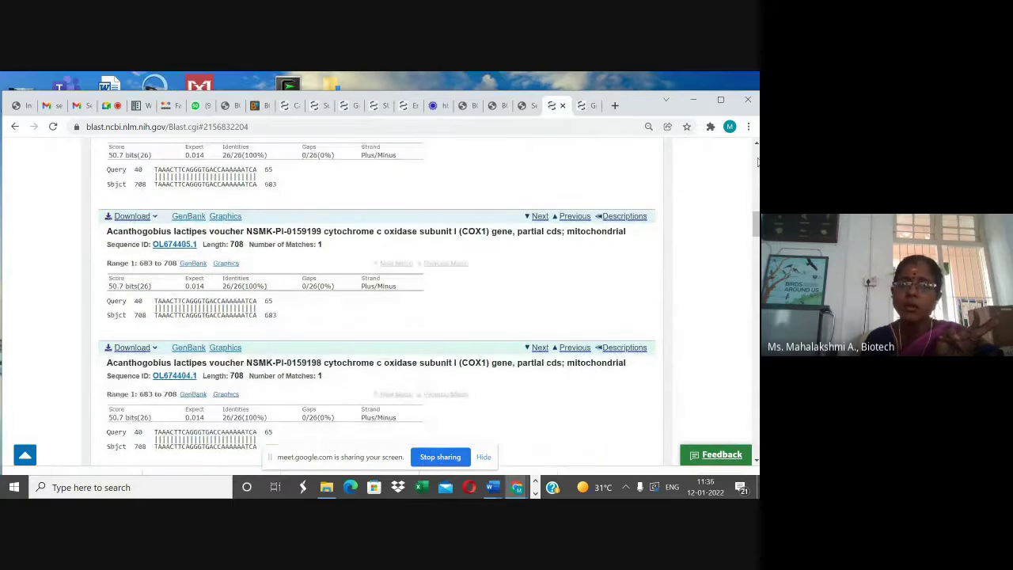
scroll(757, 162, up, 10)
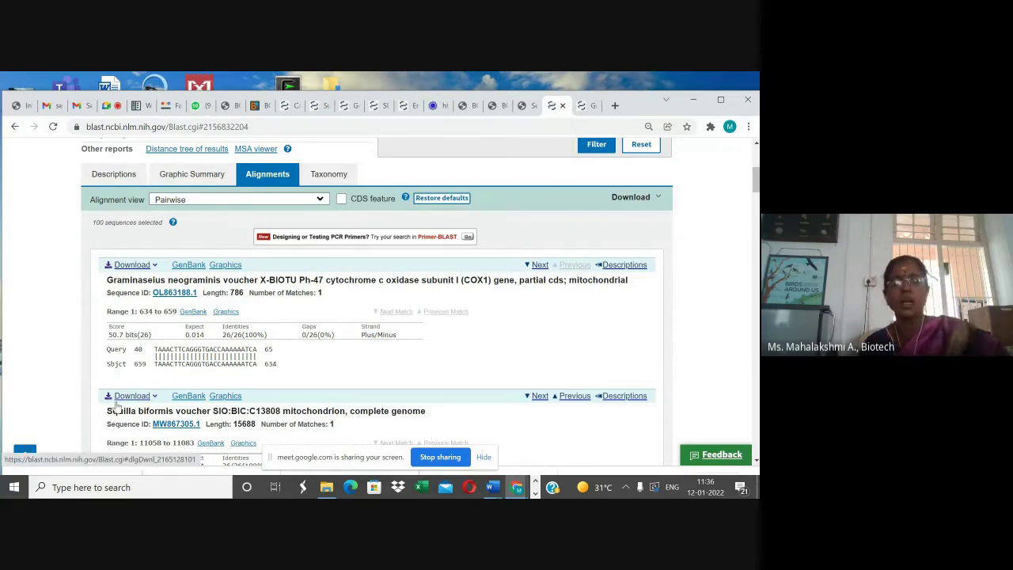
Paste the first alignment block from BLAST into a new blank Word document.
double_click(138, 349)
triple_click(138, 349)
key(ctrl+c)
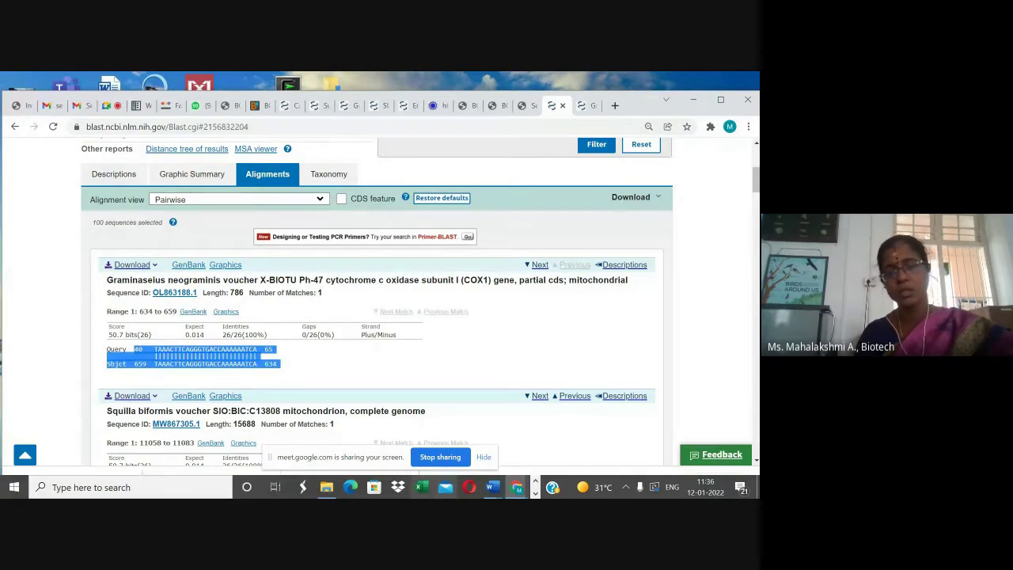
click(493, 487)
click(697, 439)
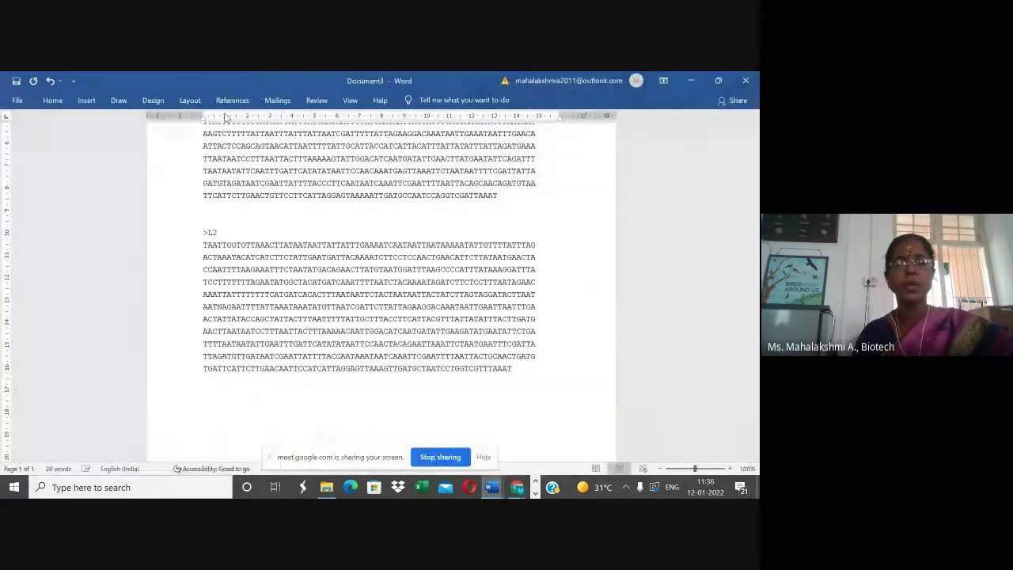
click(17, 100)
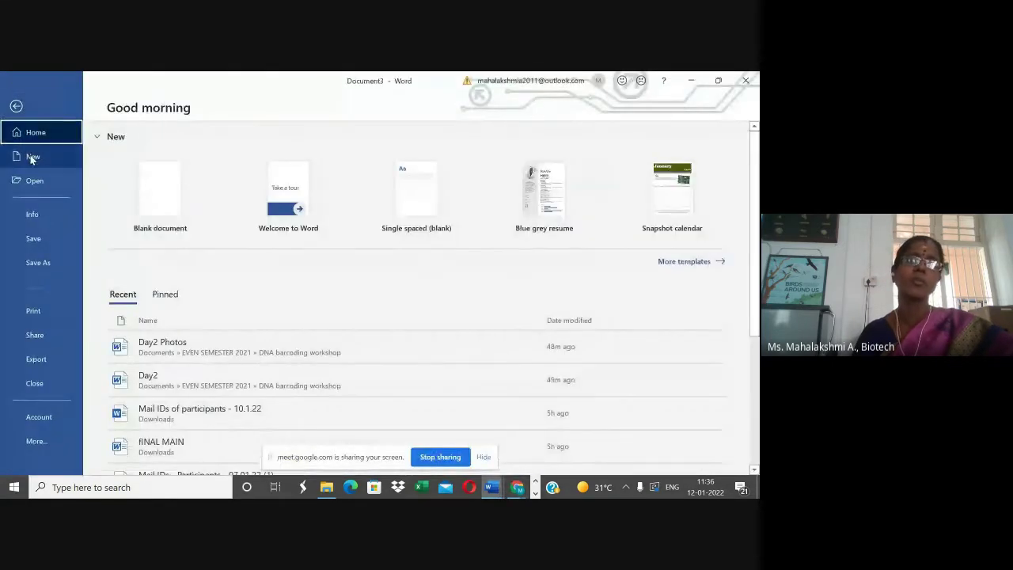
click(33, 156)
click(187, 187)
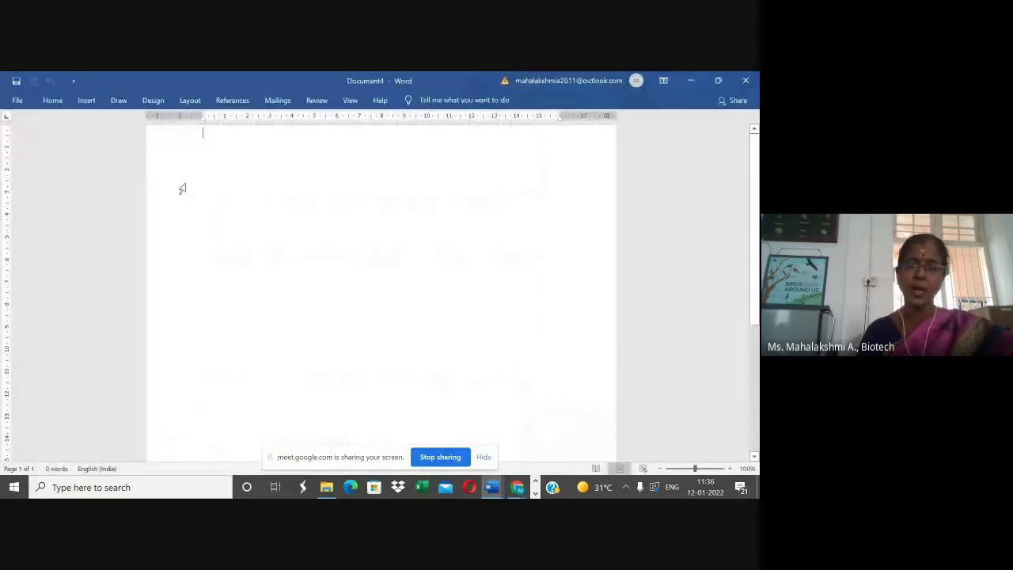
key(ctrl+v)
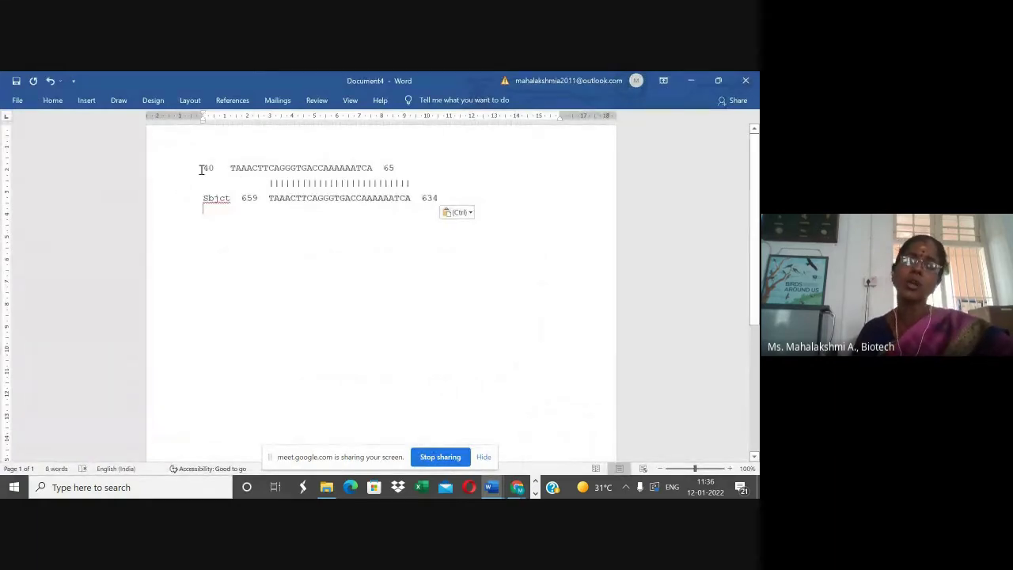
Set the pasted alignment lines to Arial Narrow, then minimize Document4 and Document3.
click(201, 169)
key(shift+Down)
key(shift+Down)
key(shift+Down)
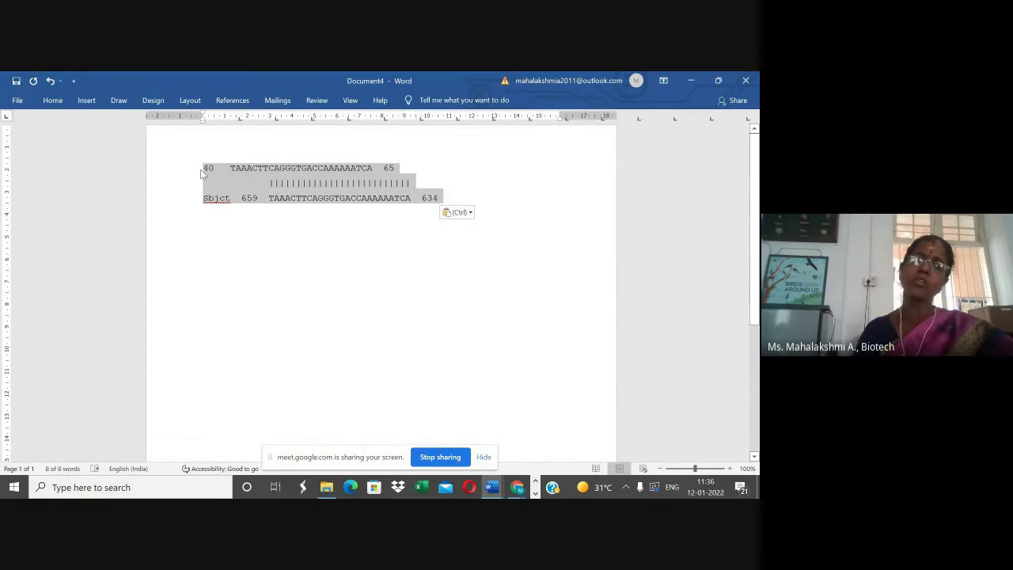
click(52, 100)
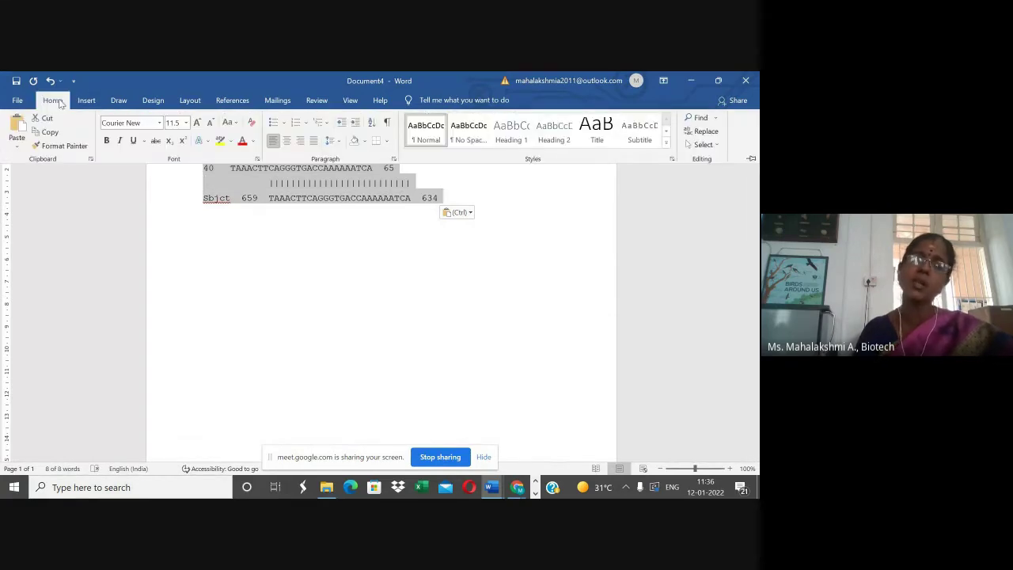
click(159, 123)
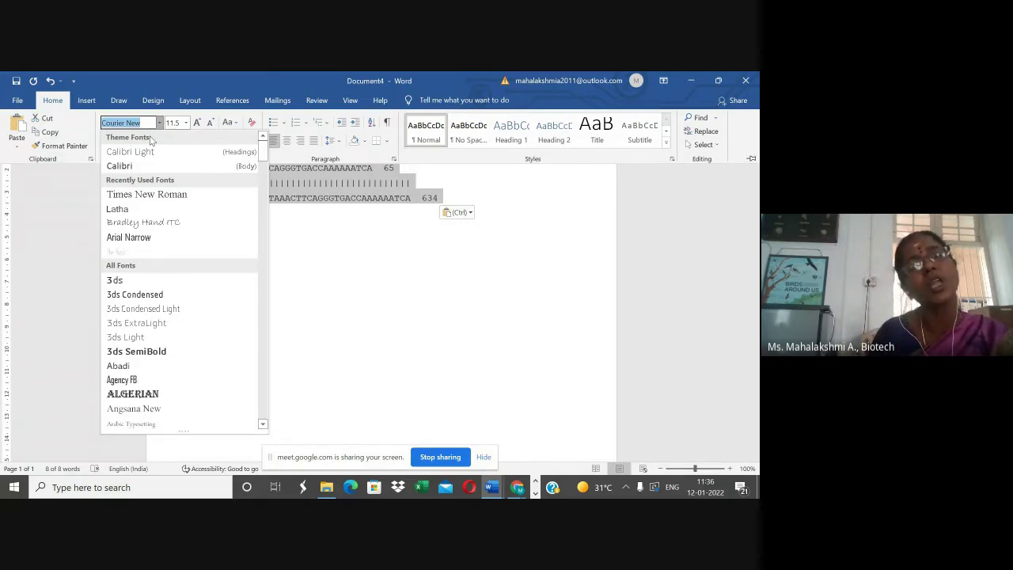
text(Arial Narrow)
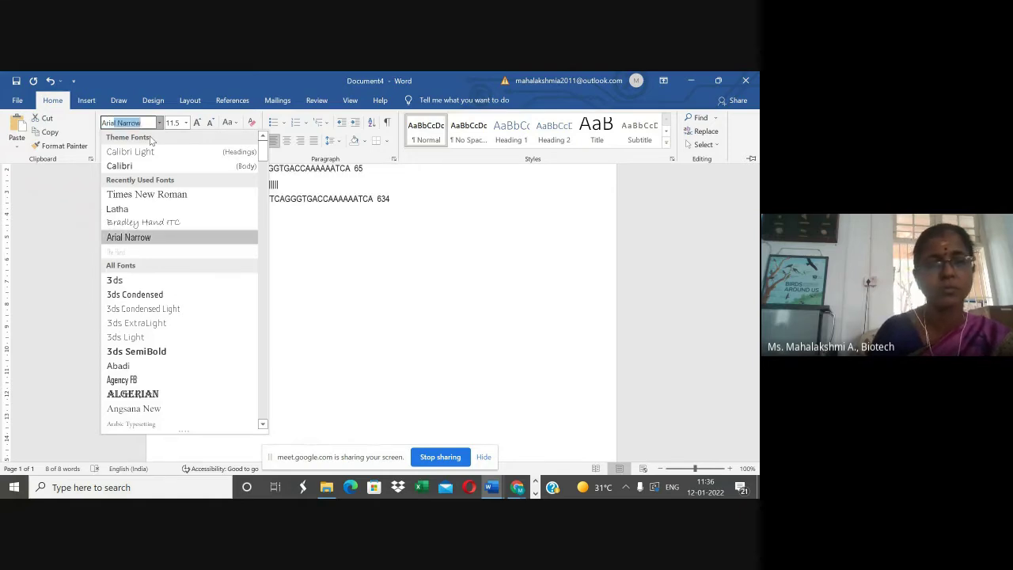
key(Return)
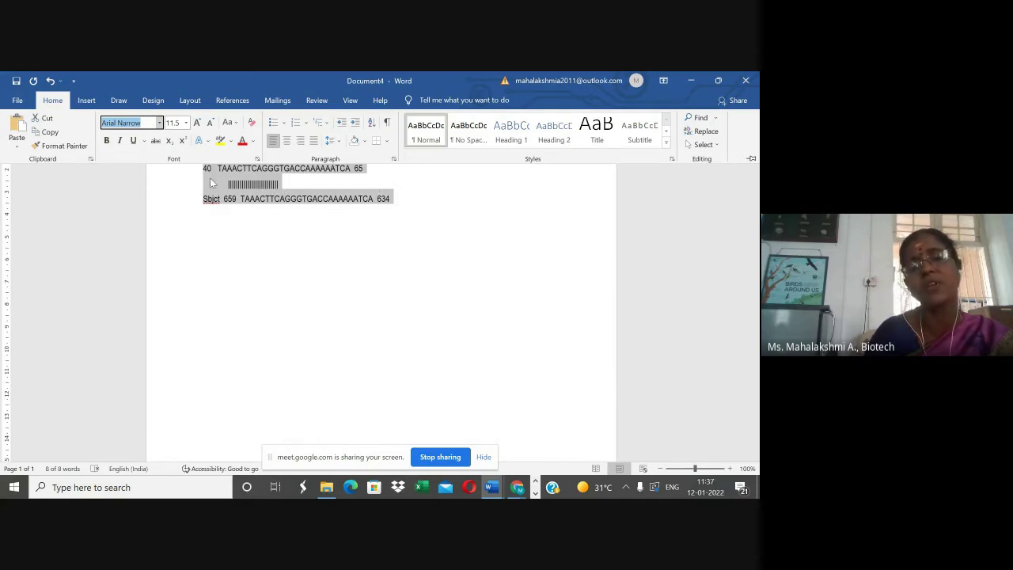
click(689, 81)
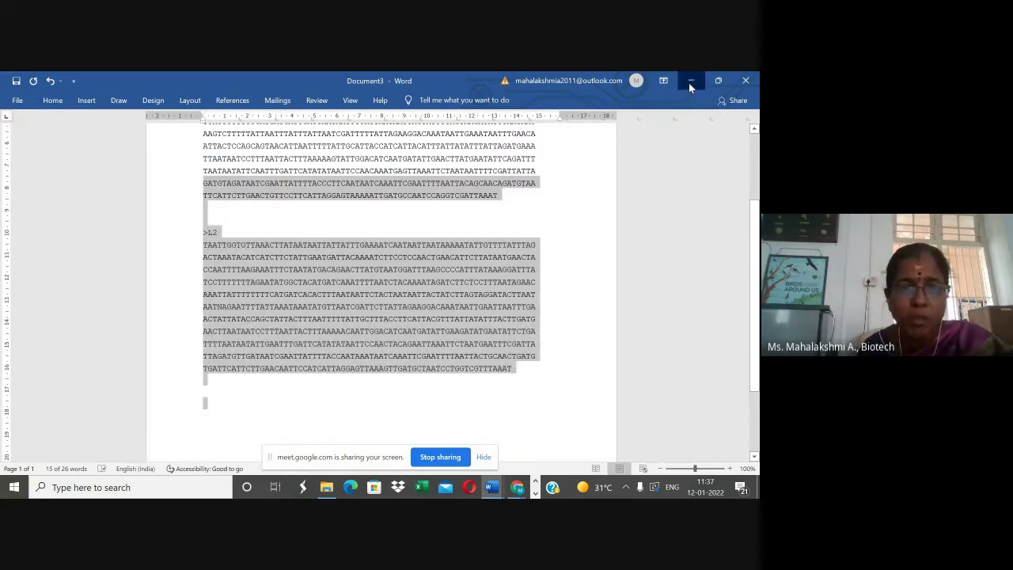
click(689, 82)
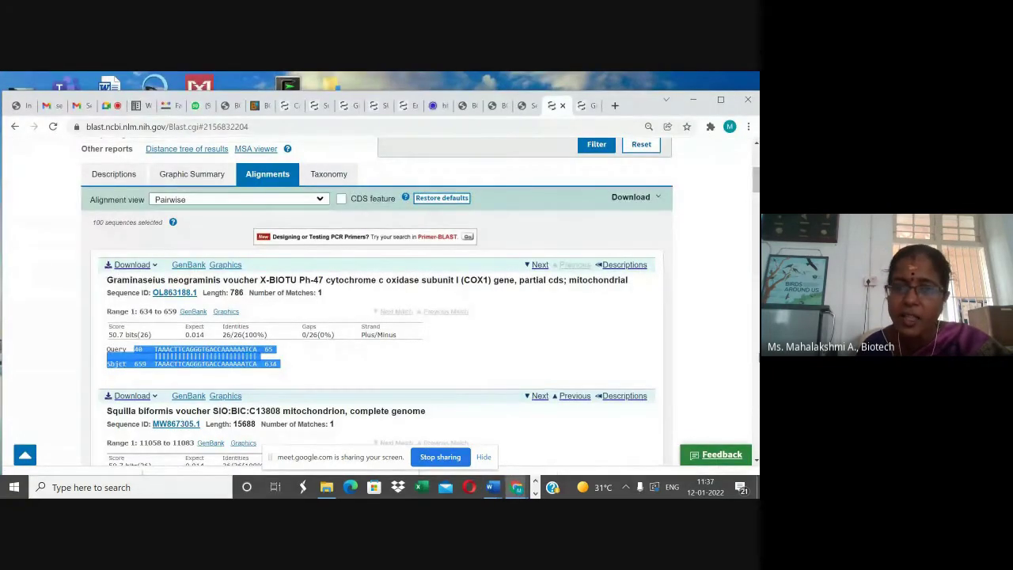
Switch the alignment view to 'Query-anchored with dots for identities' and review hits across query 40–65.
scroll(376, 301, down, 5)
scroll(376, 300, down, 5)
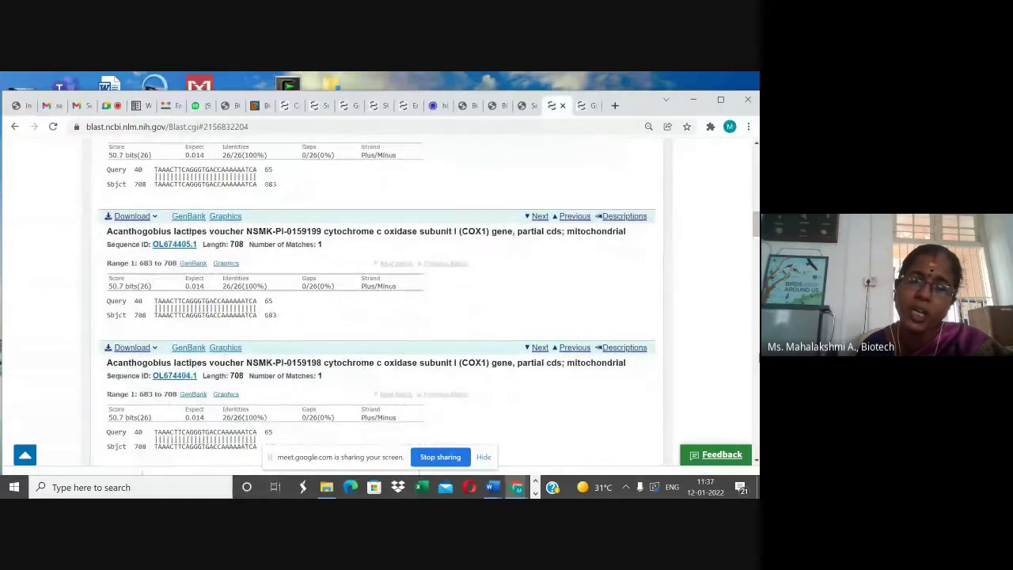
drag(754, 218, 756, 155)
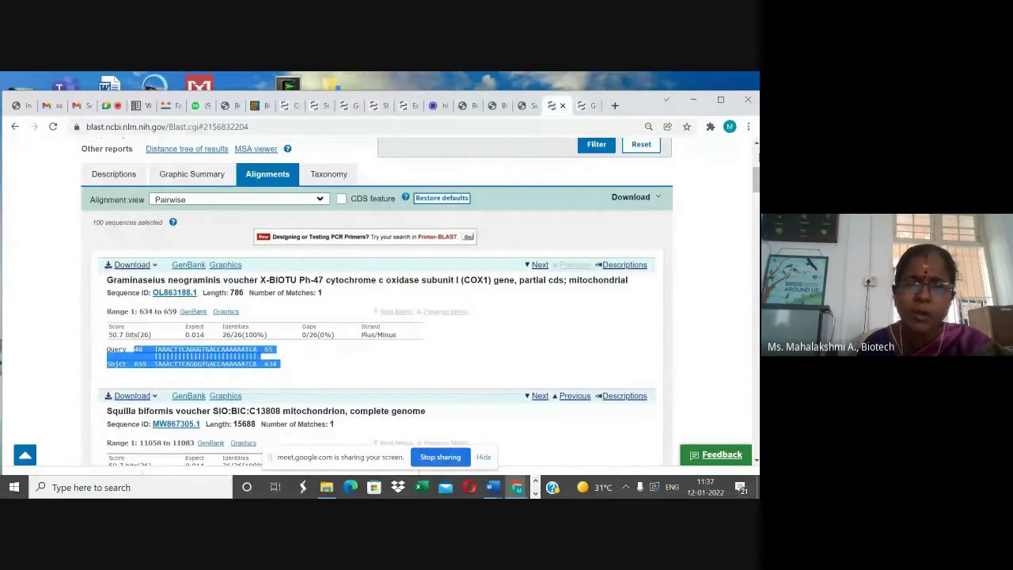
click(320, 200)
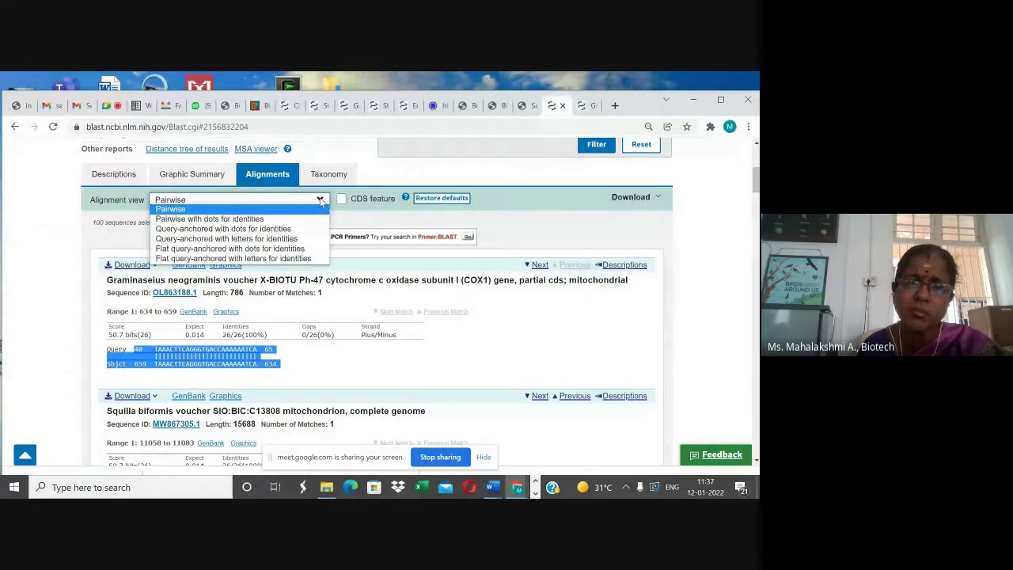
click(291, 228)
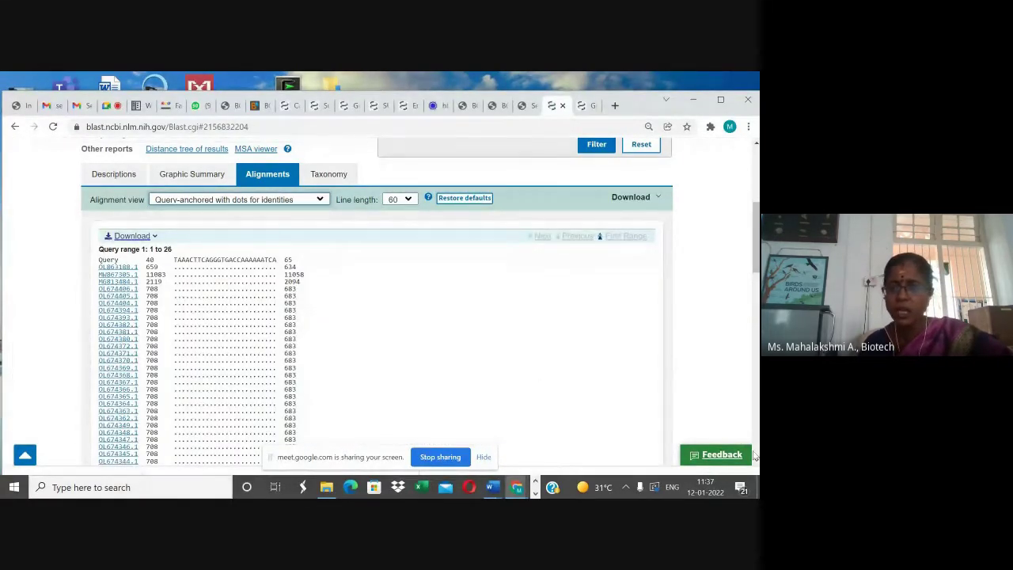
scroll(757, 467, down, 2)
scroll(757, 467, down, 3)
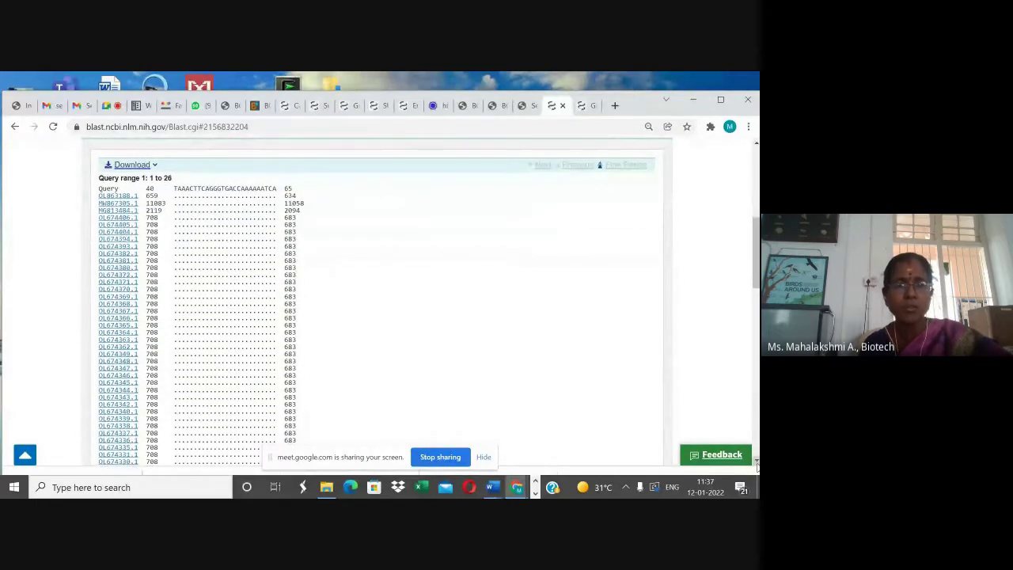
scroll(757, 467, down, 10)
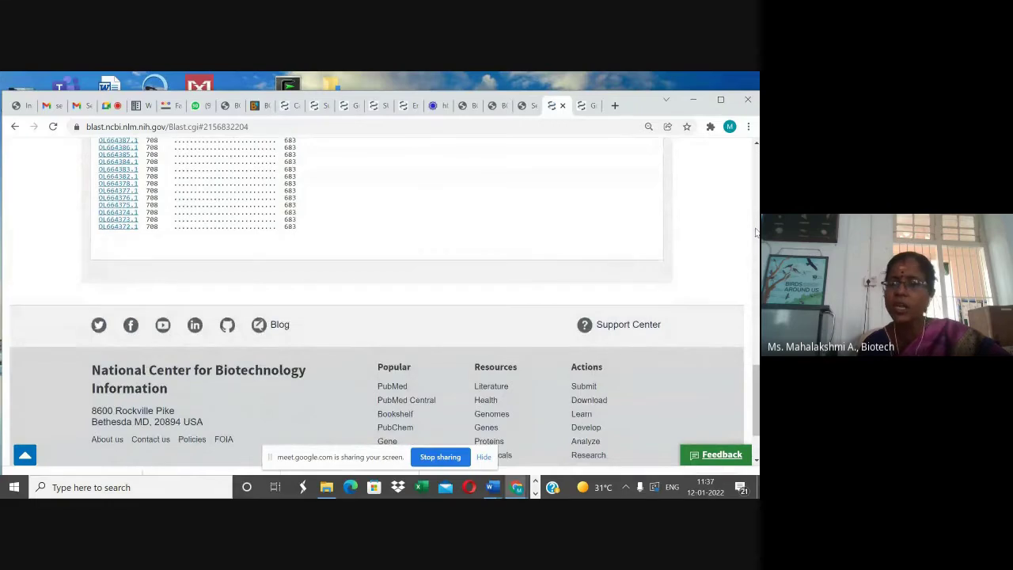
scroll(758, 207, up, 15)
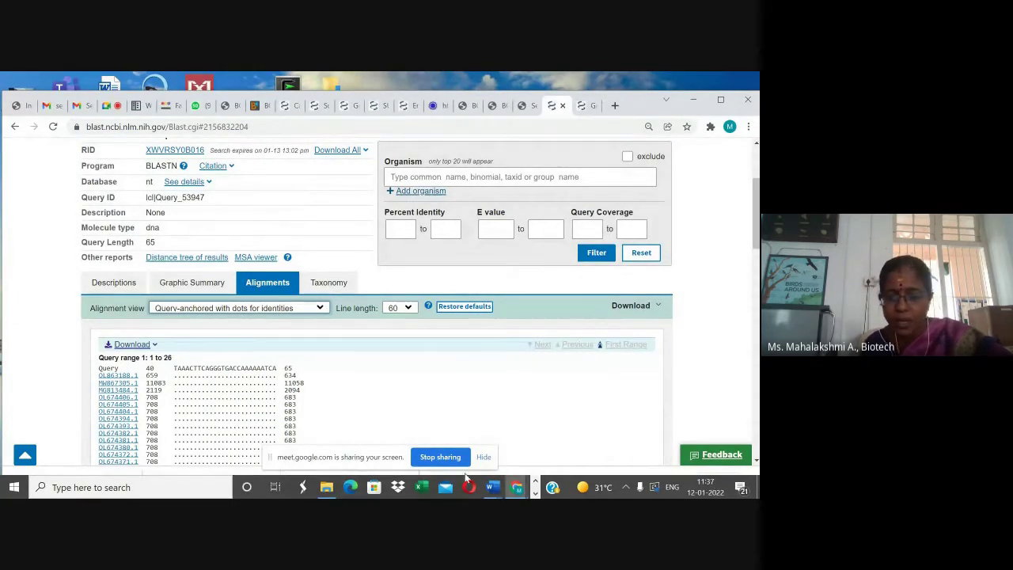
Bring up the 'Primers to be employed' slide of the Insilico analysis presentation.
click(493, 487)
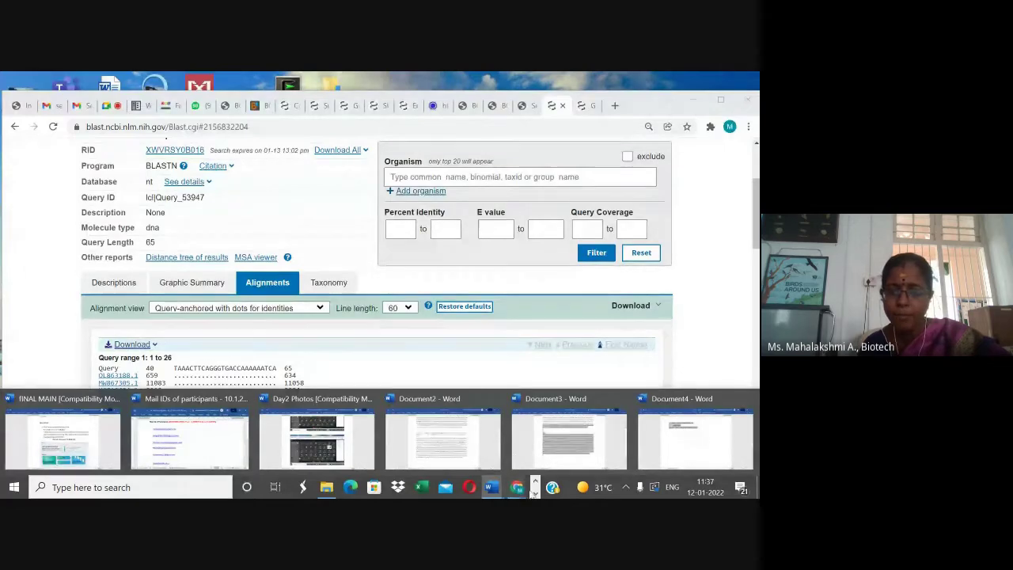
click(535, 492)
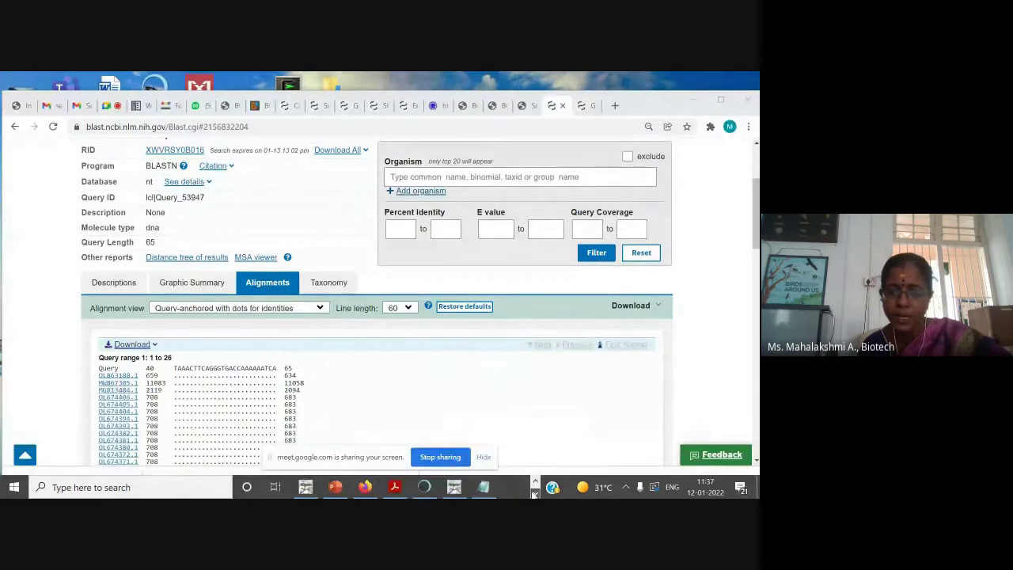
click(335, 487)
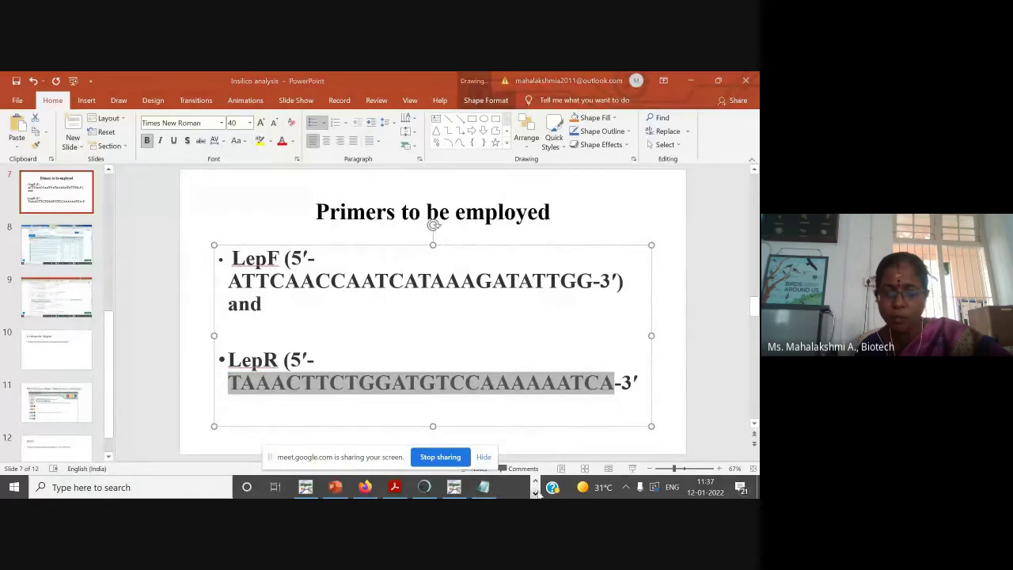
Switch to the FINAL MAIN Word document and page down toward the primer list.
click(534, 480)
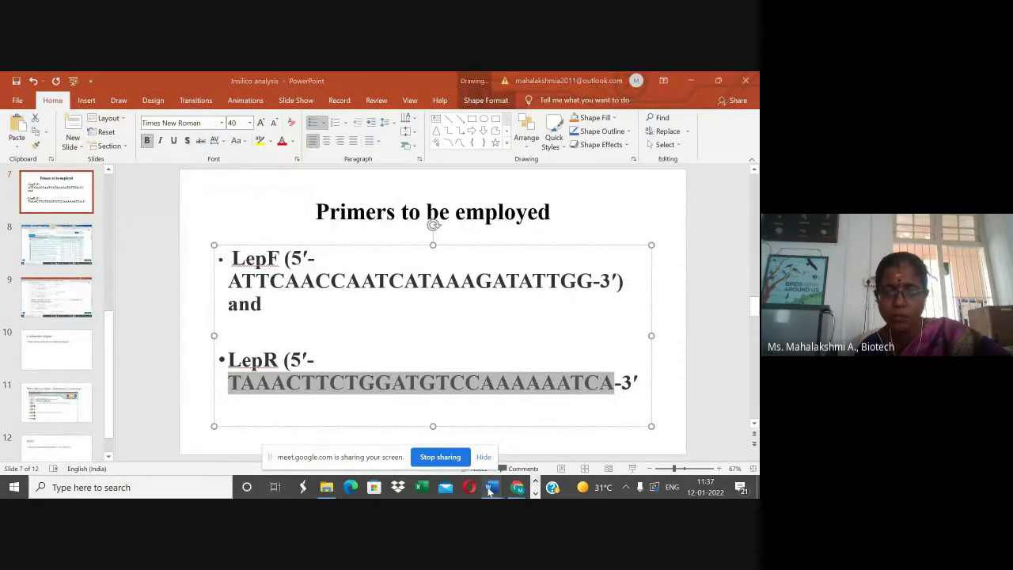
mouse_move(492, 487)
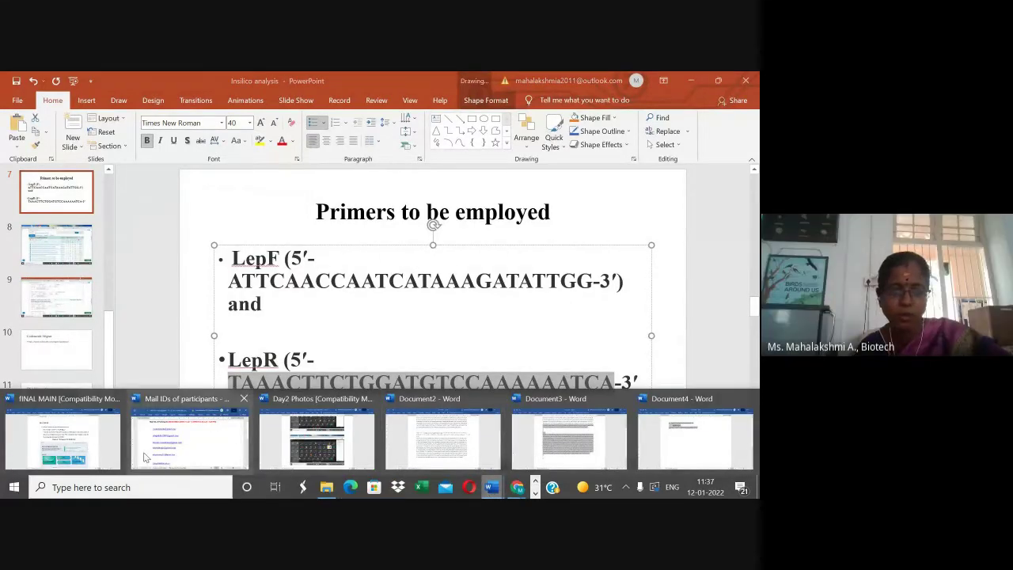
click(119, 409)
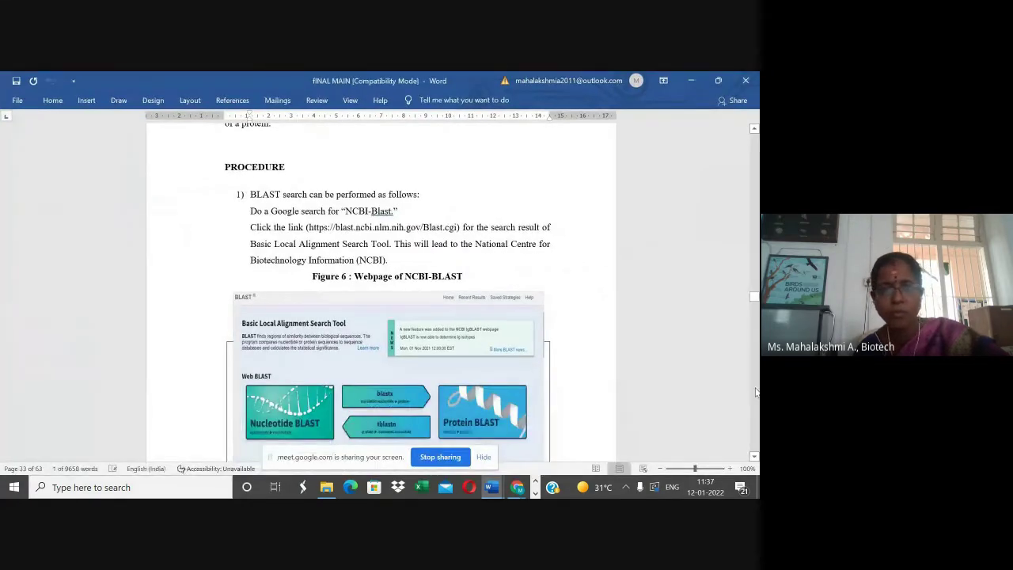
click(756, 391)
Select and copy the LCO1490 forward primer sequence from the primers used list.
click(756, 391)
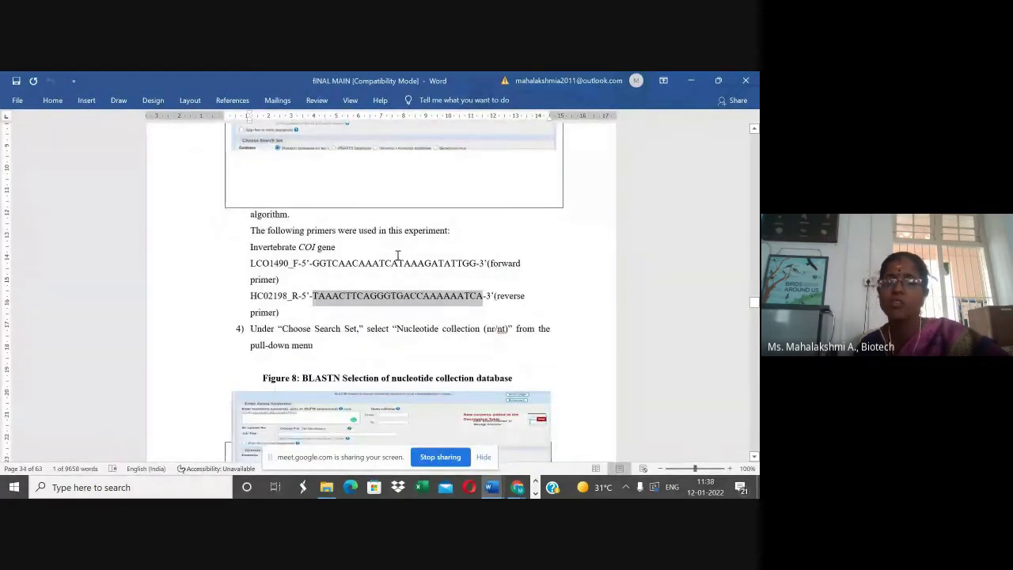
click(312, 264)
key(shift+Right)
key(shift+Right)
key(shift+Right)
key(shift+Right)
key(shift+Right)
key(shift+Right)
key(shift+Right)
key(shift+Right)
key(shift+Right)
key(shift+Right)
key(shift+Right)
key(shift+Right)
key(shift+Right)
key(shift+Right)
key(shift+Right)
key(shift+Right)
key(shift+Right)
key(shift+Right)
key(shift+Right)
key(shift+Right)
key(shift+Right)
key(shift+Right)
key(shift+Right)
key(shift+Right)
key(shift+Right)
key(ctrl+c)
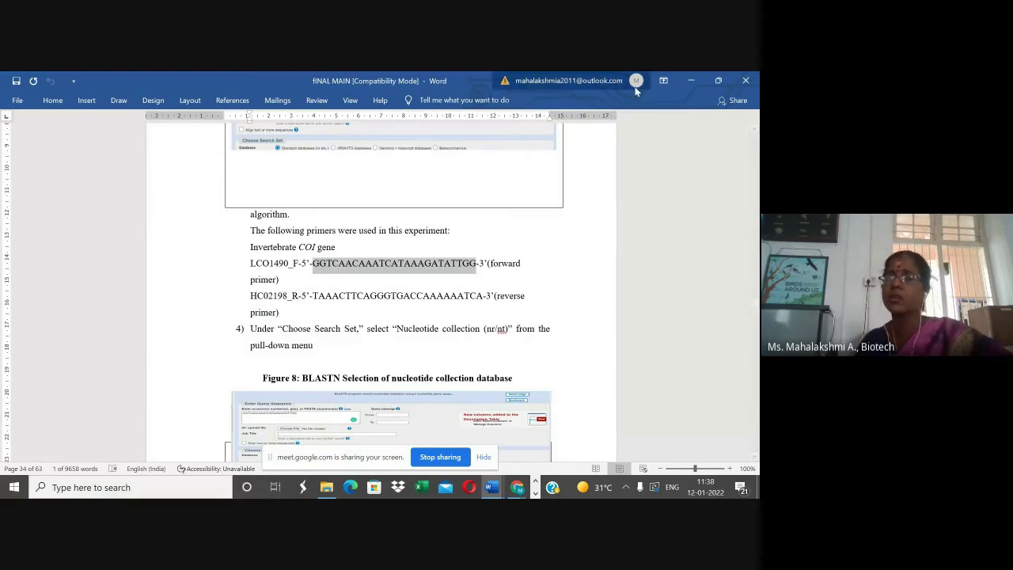
click(692, 80)
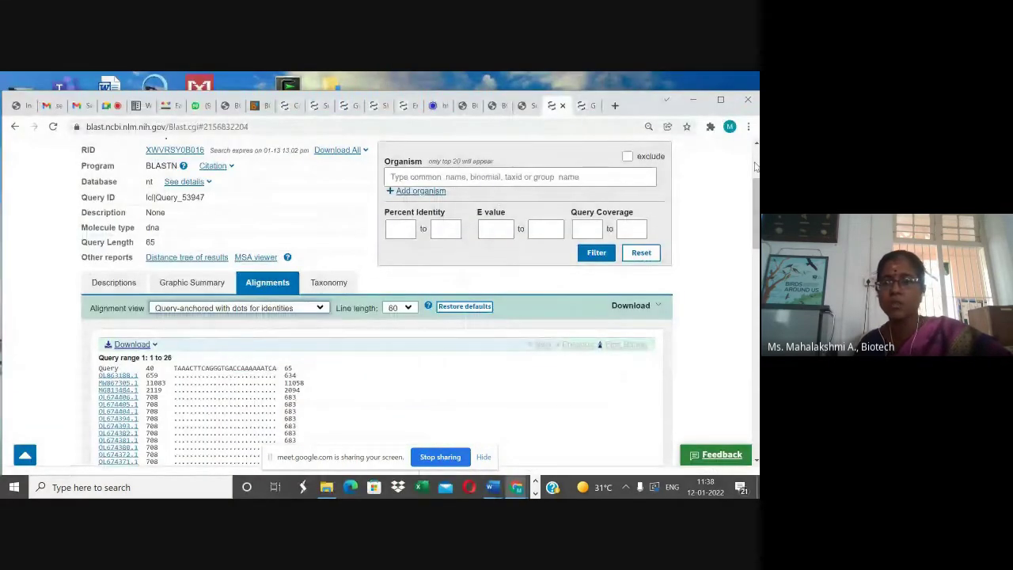
Search Google for 'BLASTN' in a new tab and open NCBI's Standard Nucleotide BLAST page.
scroll(748, 174, up, 3)
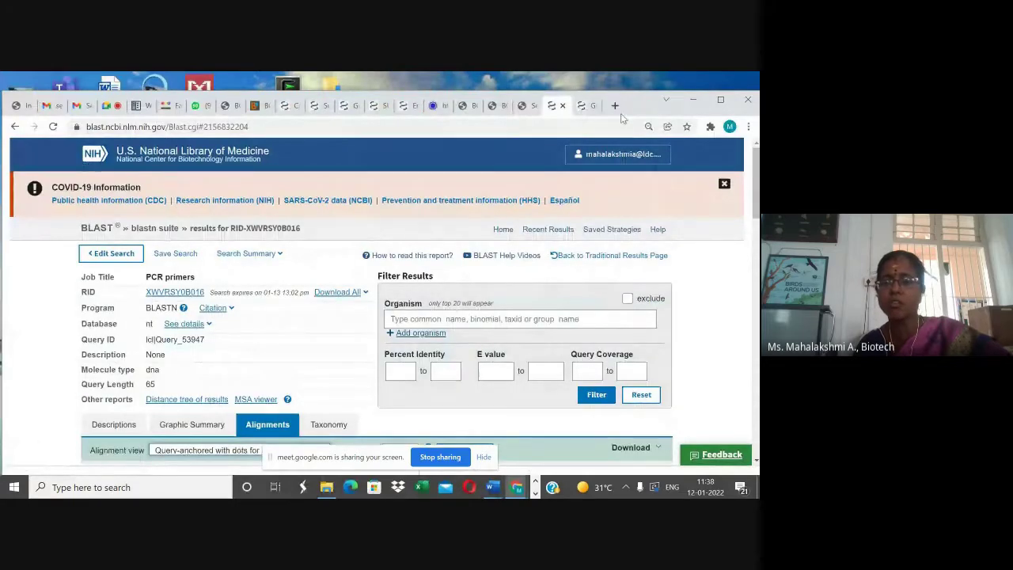
click(615, 105)
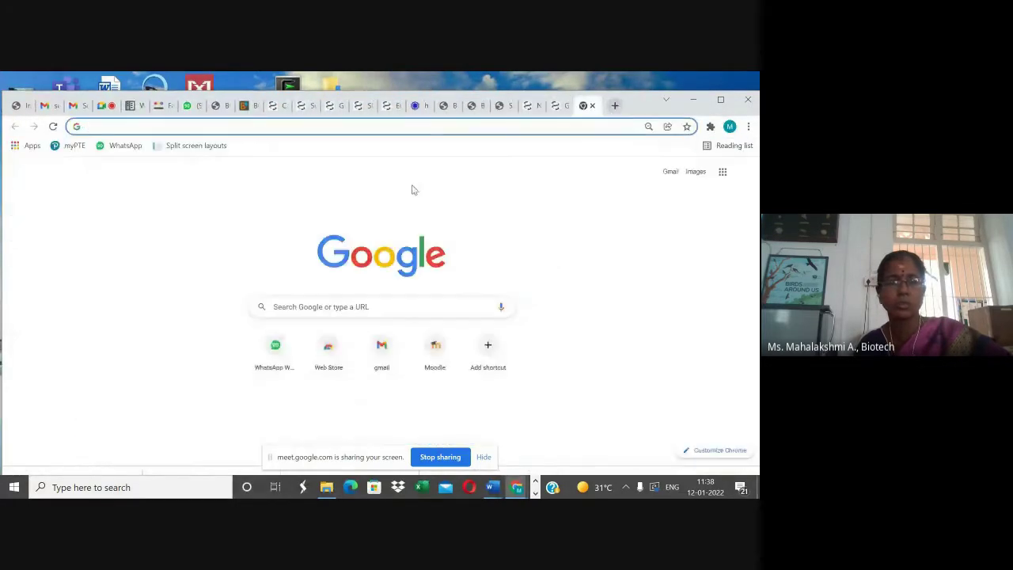
click(330, 306)
text(BLASTN)
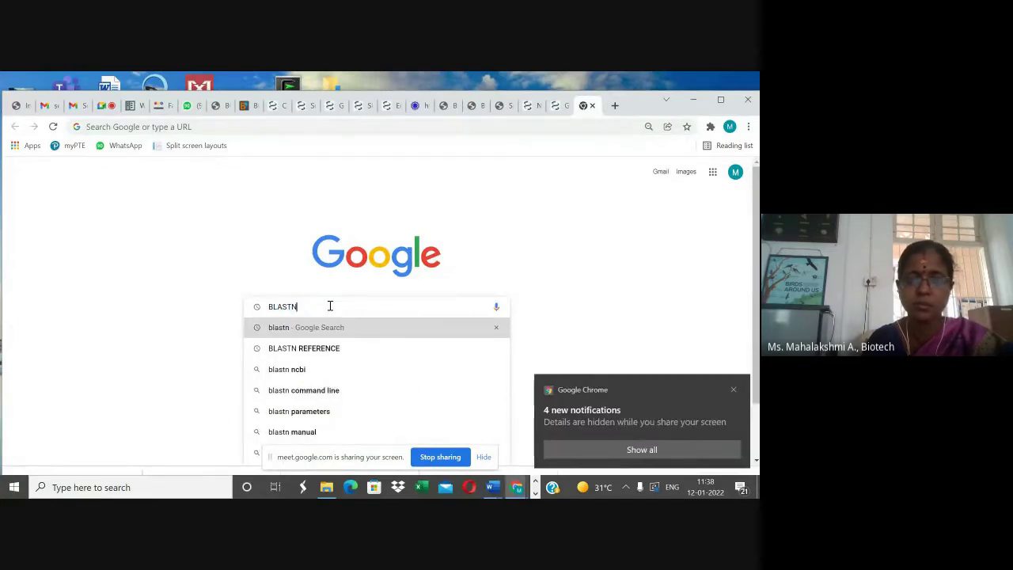
key(Return)
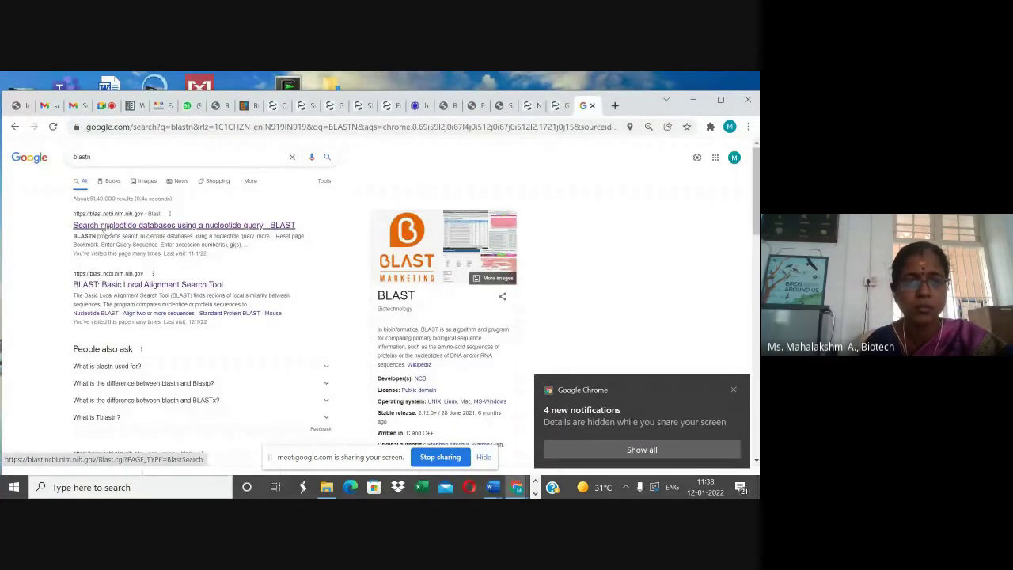
click(106, 228)
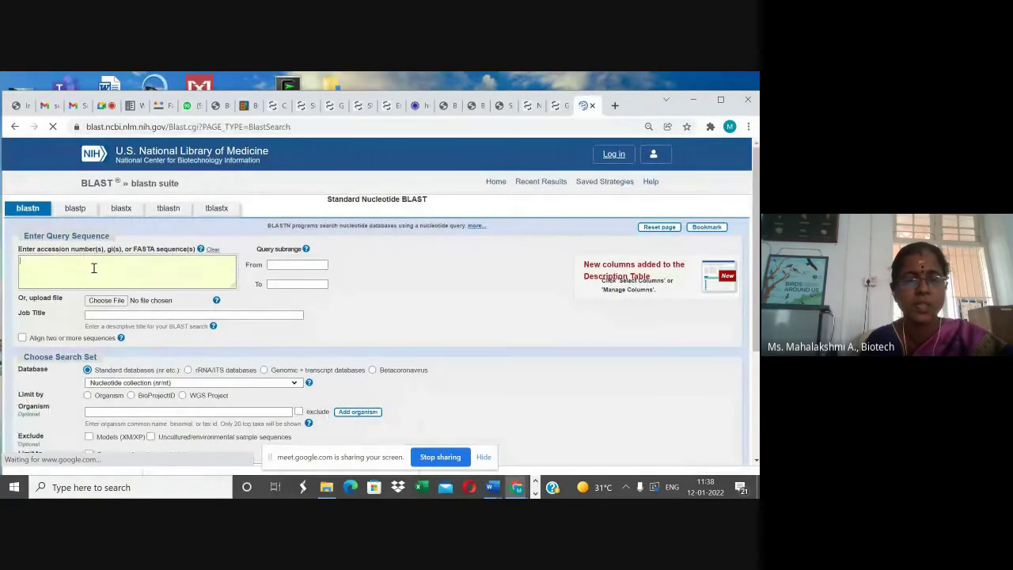
Paste GGTCAACAAATCATAAAGATATTGG as the query and run BLAST against nr/nt.
key(ctrl+v)
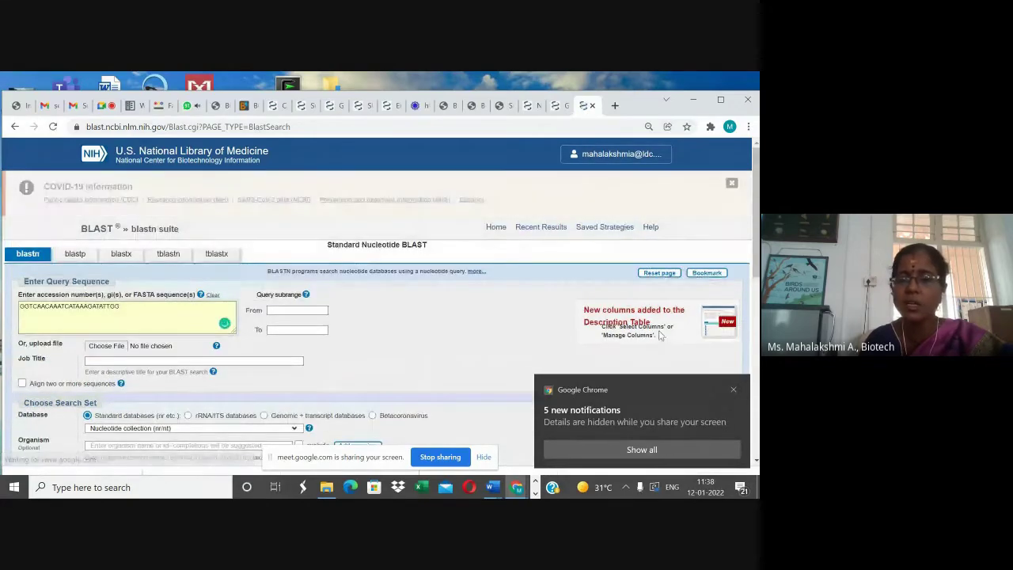
click(733, 388)
scroll(380, 301, down, 3)
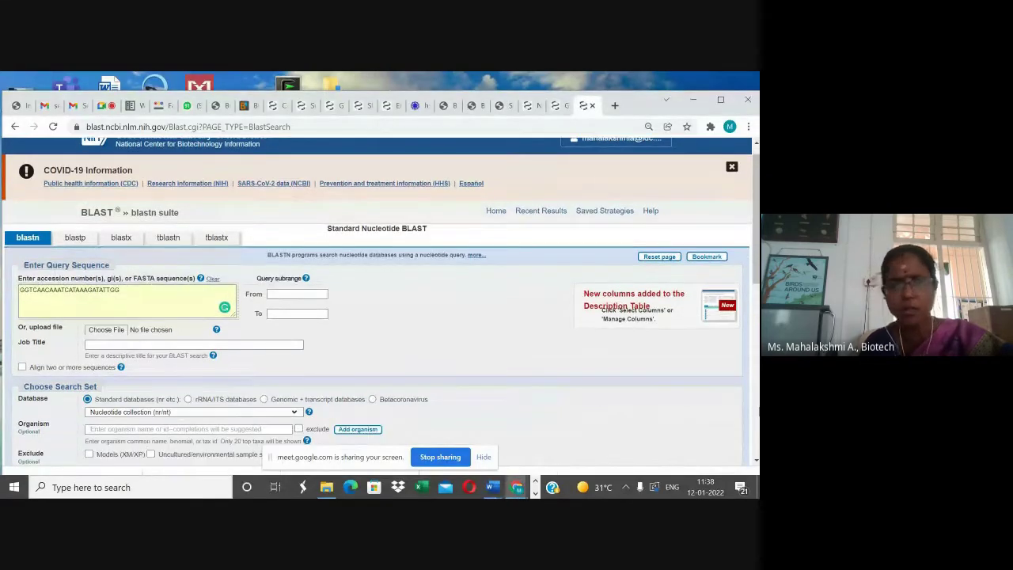
click(49, 323)
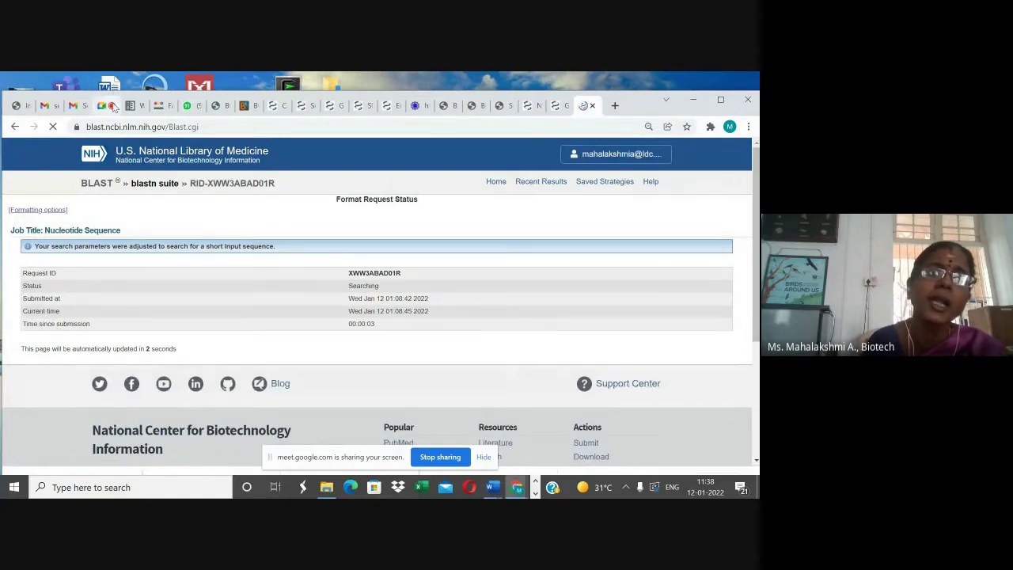
Glance at the Meet call, then return to the BLAST results page for RID XWW3ABAD01R.
click(110, 107)
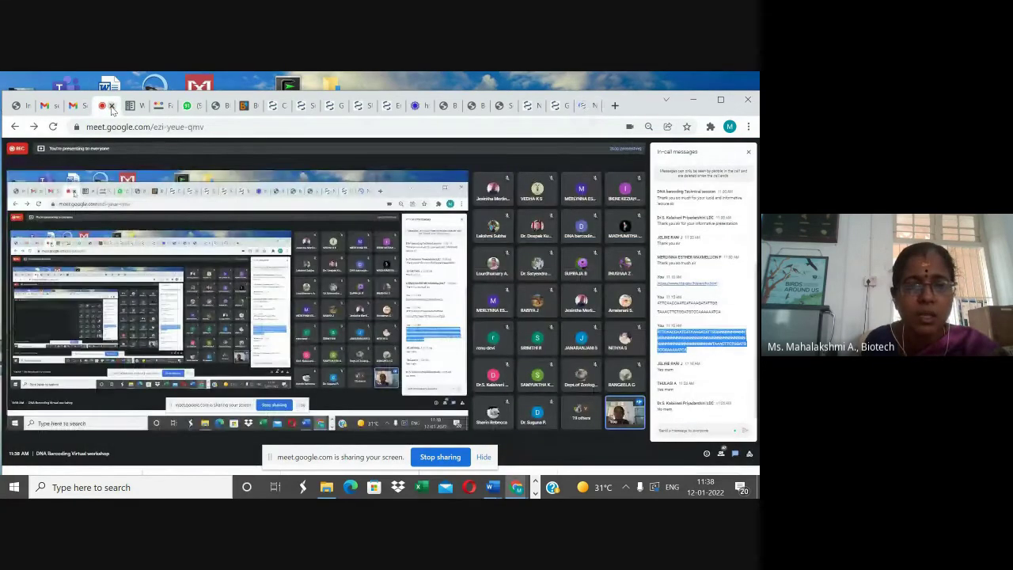
click(583, 107)
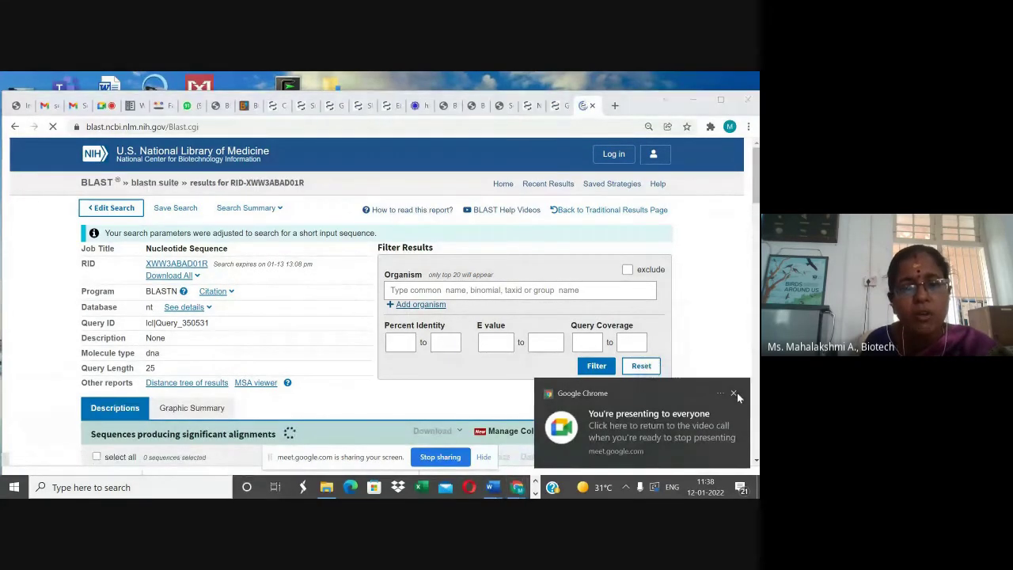
click(734, 394)
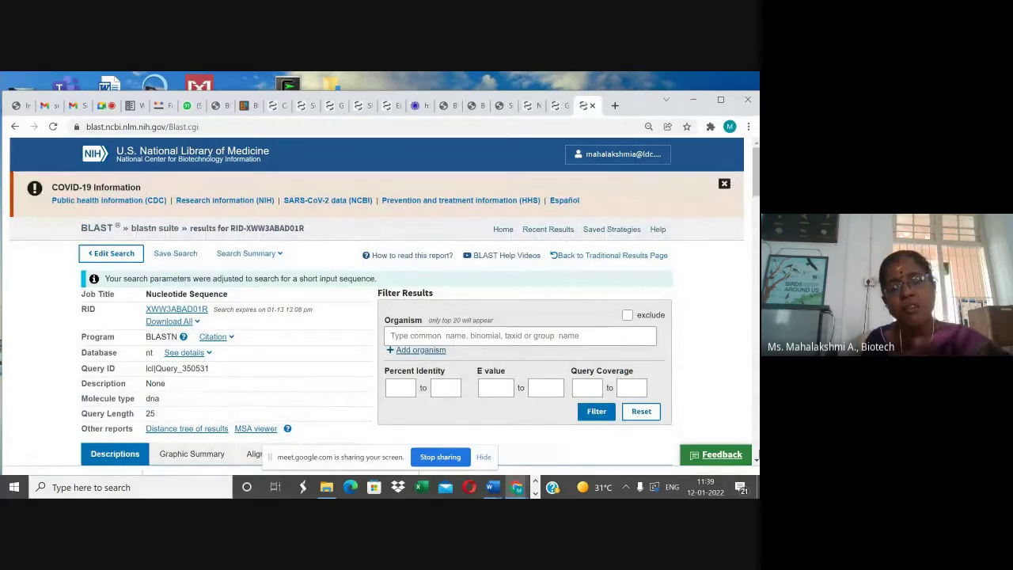
View the Graphic Summary, then pairwise alignments showing 25/25 (100%) COX1 hits like MW940283.1.
scroll(385, 301, down, 1)
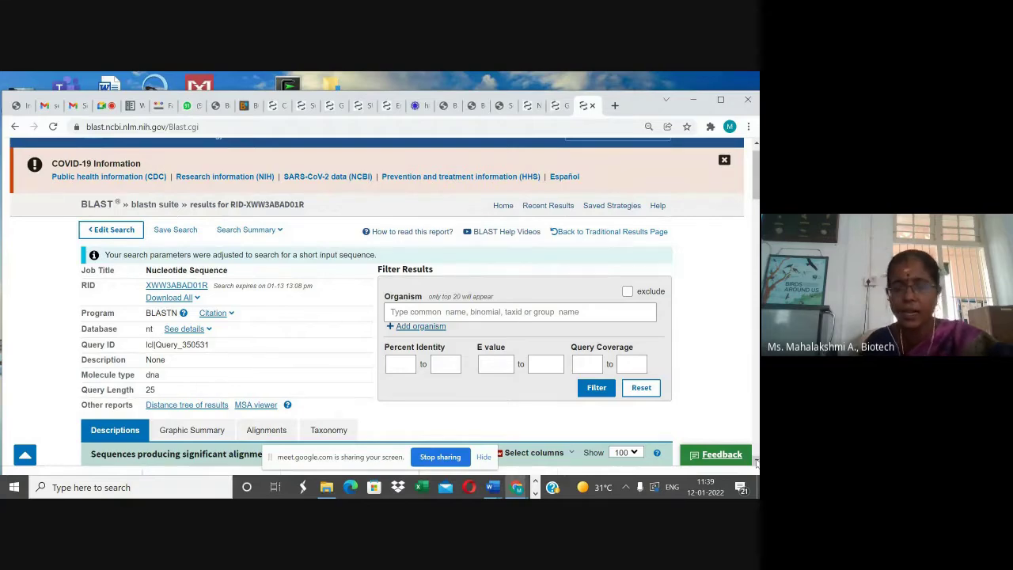
scroll(756, 464, down, 3)
scroll(756, 464, down, 3)
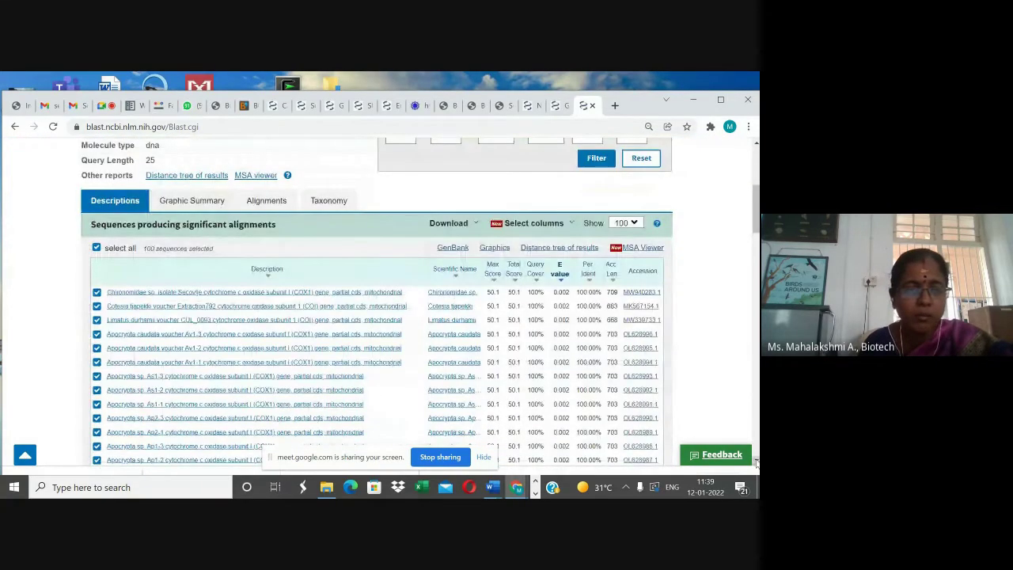
click(207, 204)
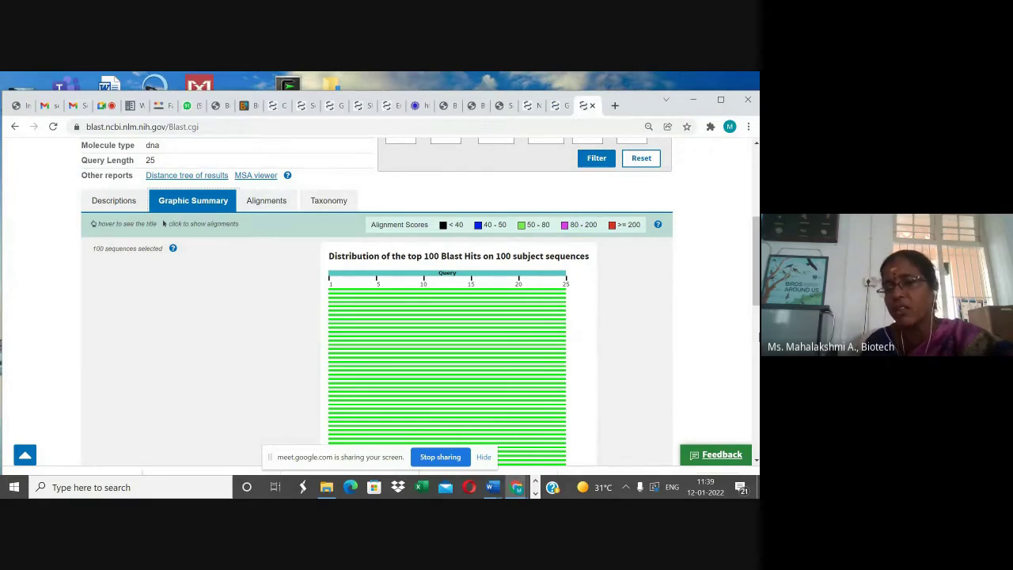
click(273, 201)
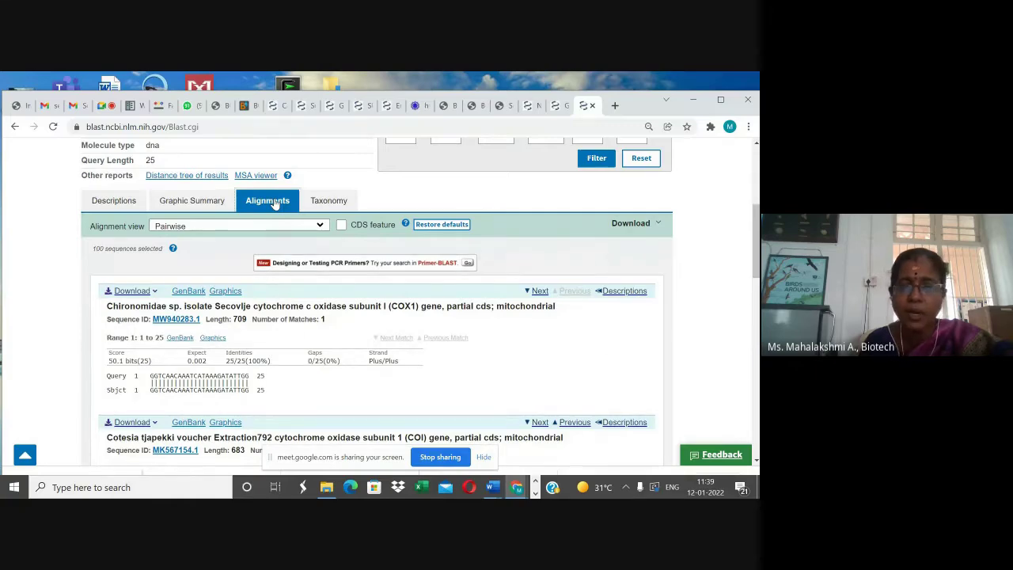
scroll(757, 406, down, 5)
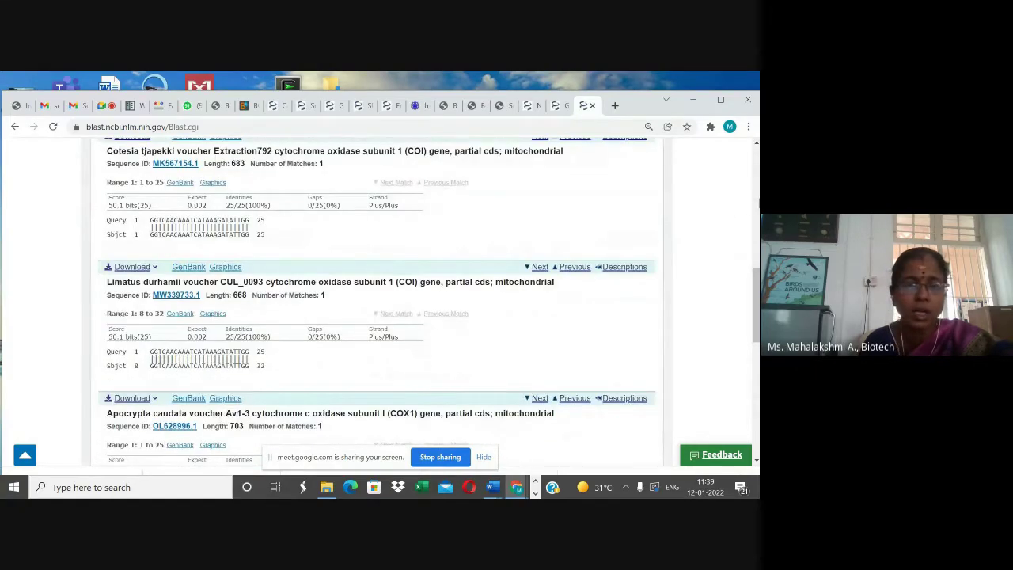
scroll(377, 301, up, 5)
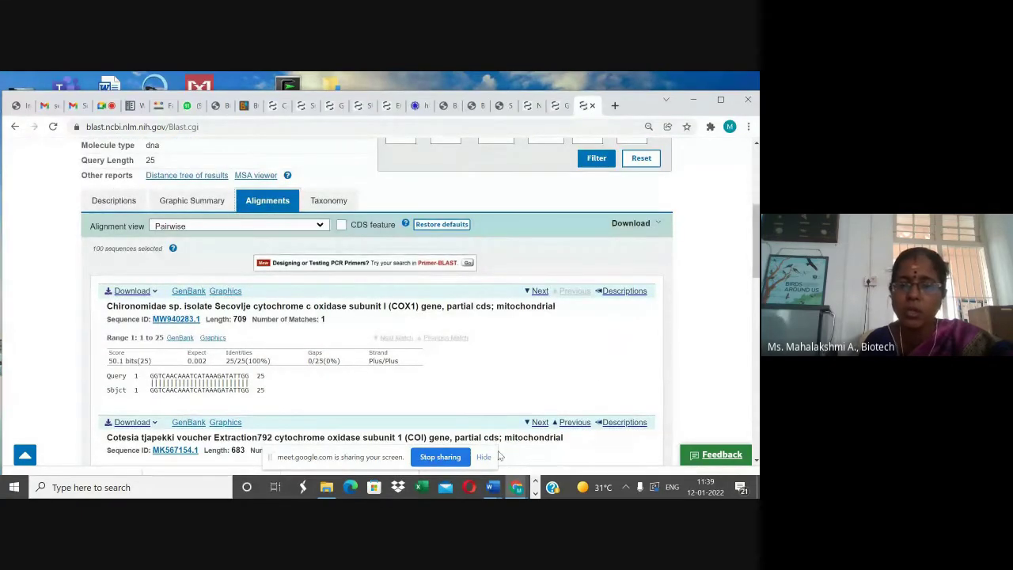
mouse_move(494, 488)
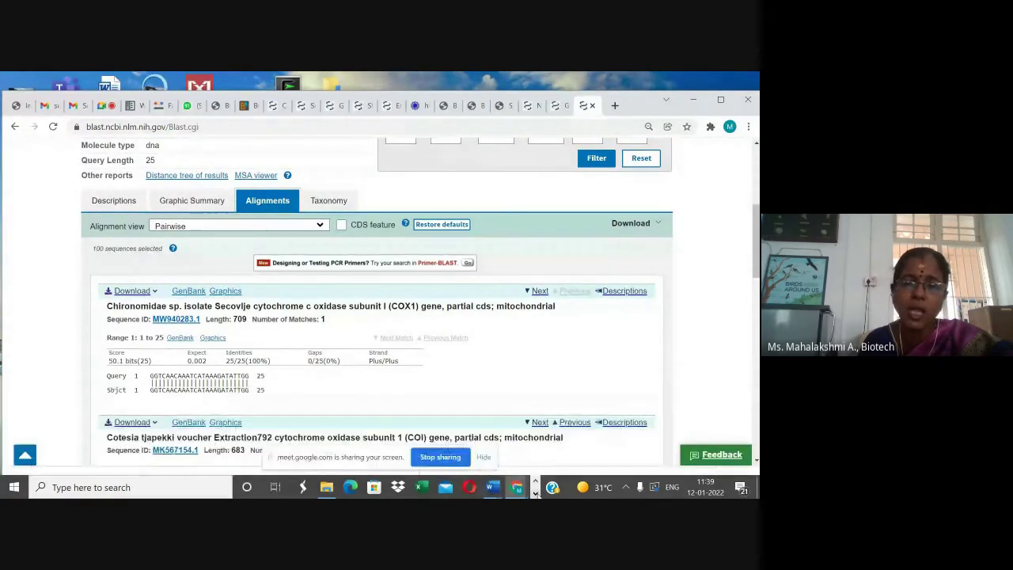
click(493, 488)
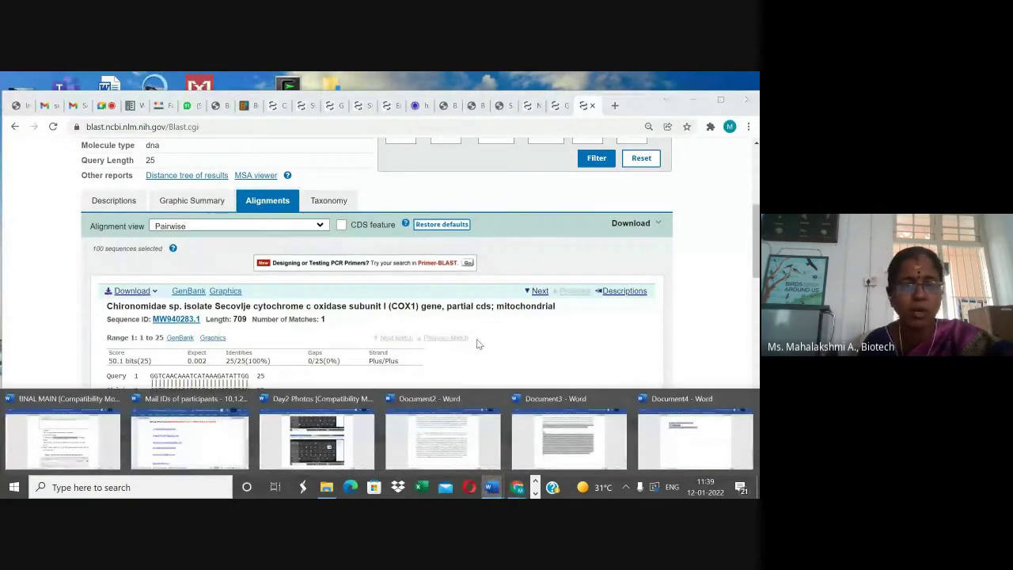
Run the Insilico analysis presentation as a slide show from the LepF/LepR primers slide.
mouse_move(75, 438)
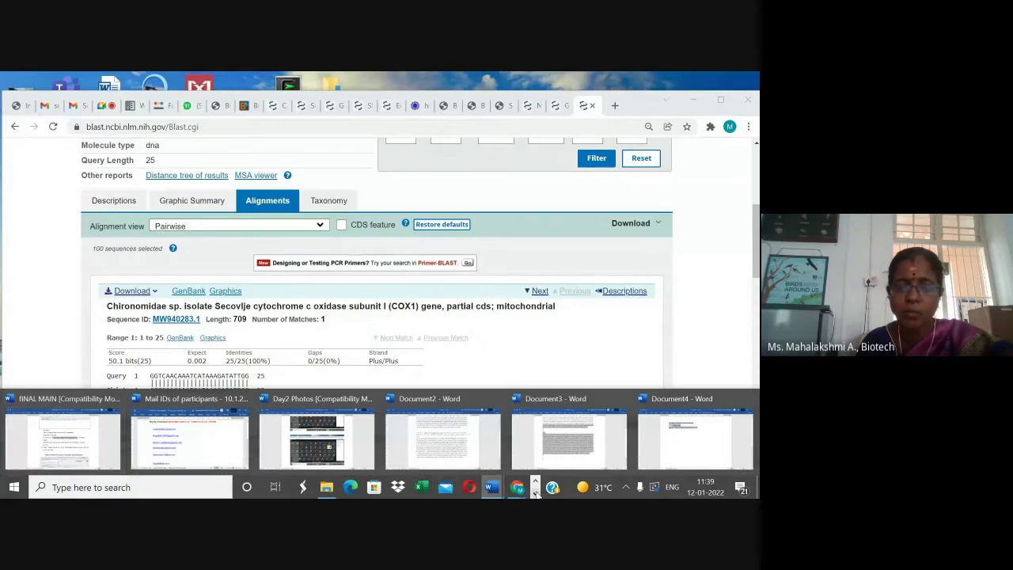
click(339, 487)
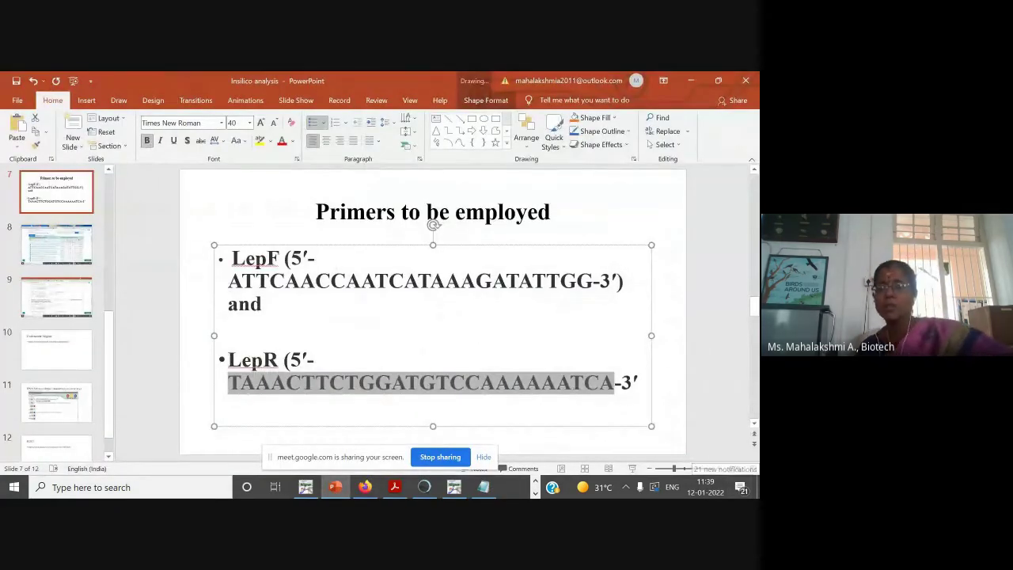
click(632, 469)
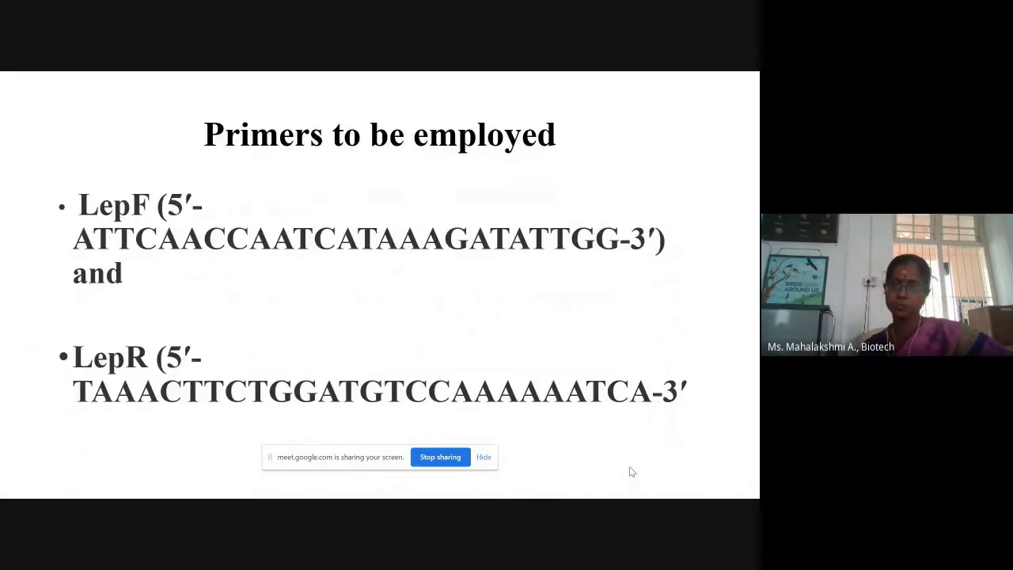
Advance to the BLAST alignments slide showing the Eterusia aedea MH324505.1 hit at 26/26 (100%).
key(alt+Tab)
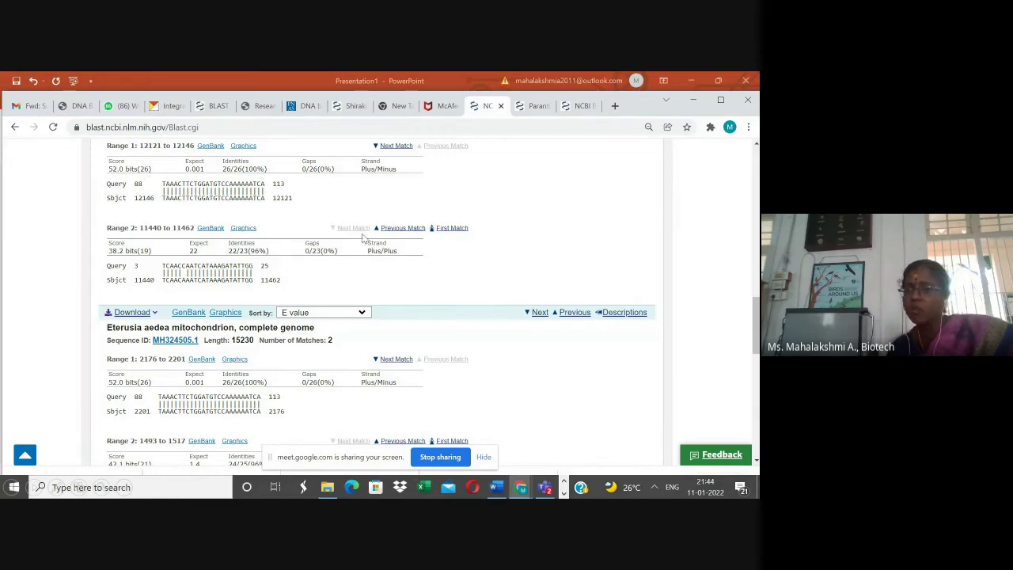
Browse the Codoncode Aligner and DNA Subway slides, return to 'Primers to be employed', then exit.
key(alt+Tab)
key(Right)
key(Left)
key(alt+Tab)
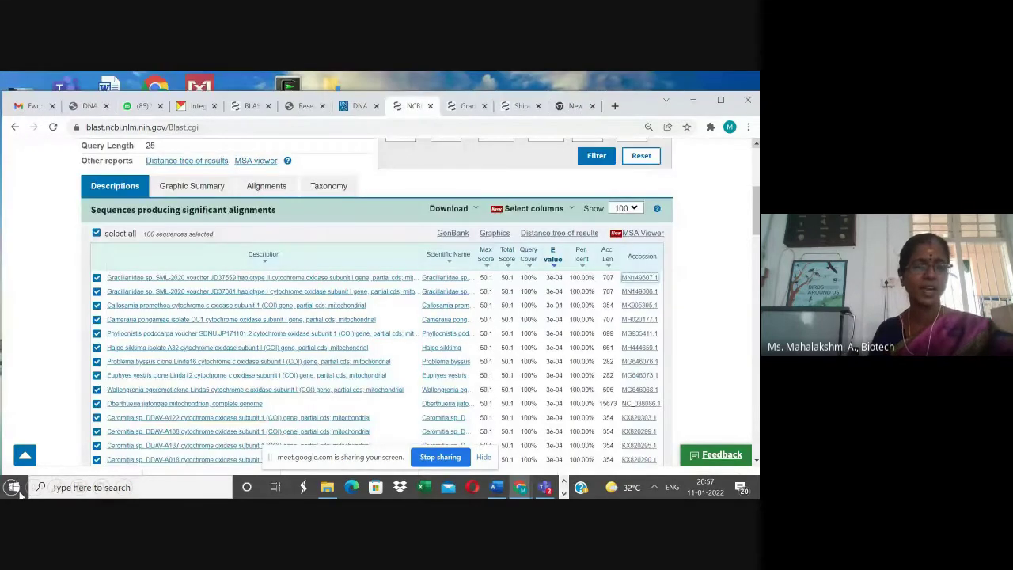
key(alt+Tab)
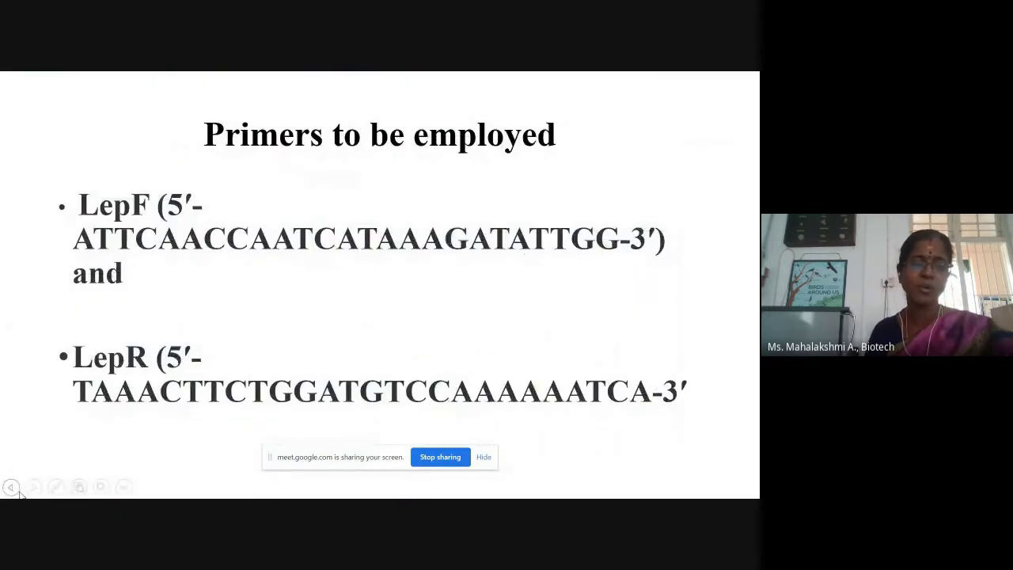
key(Escape)
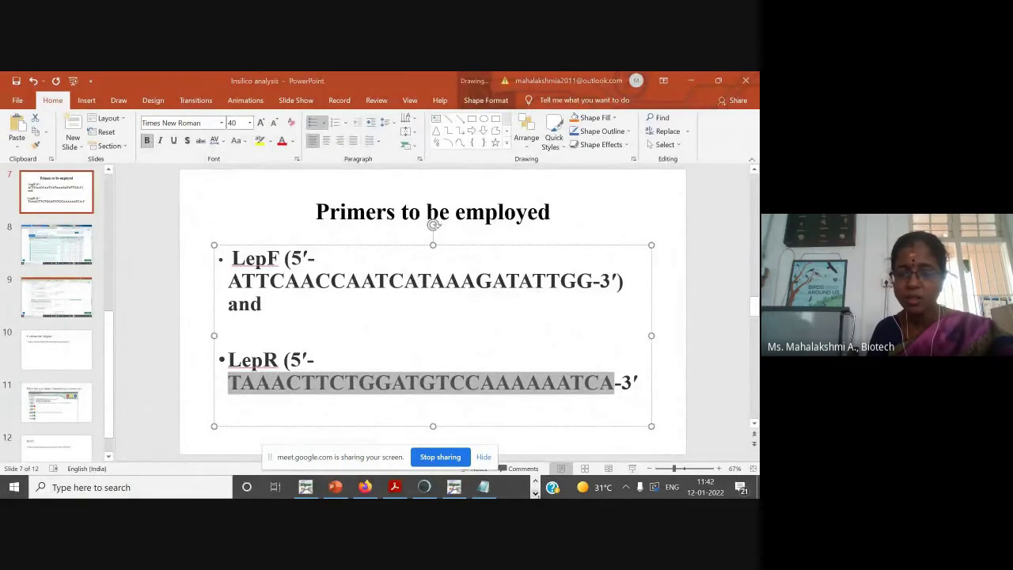
click(535, 492)
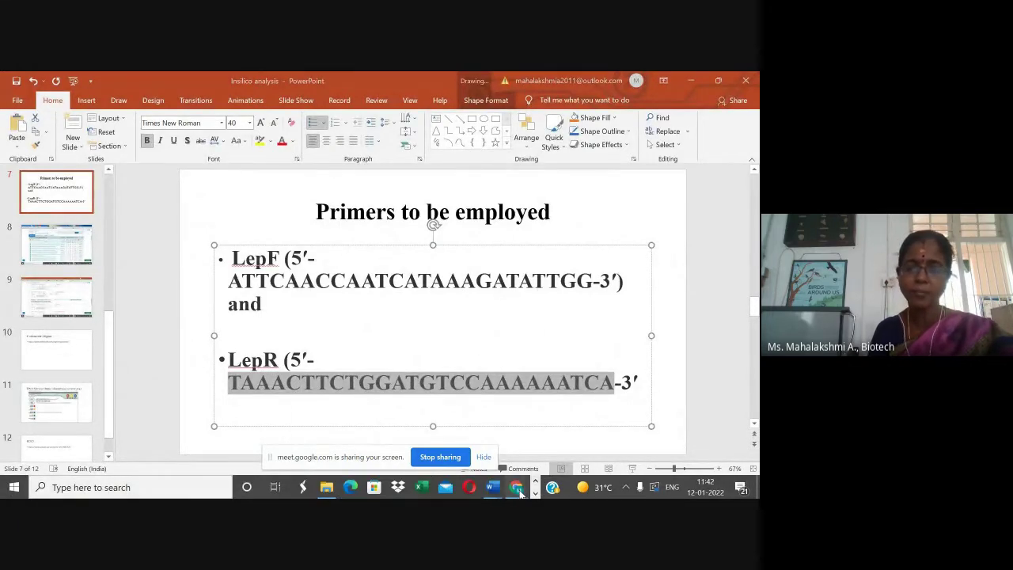
mouse_move(520, 492)
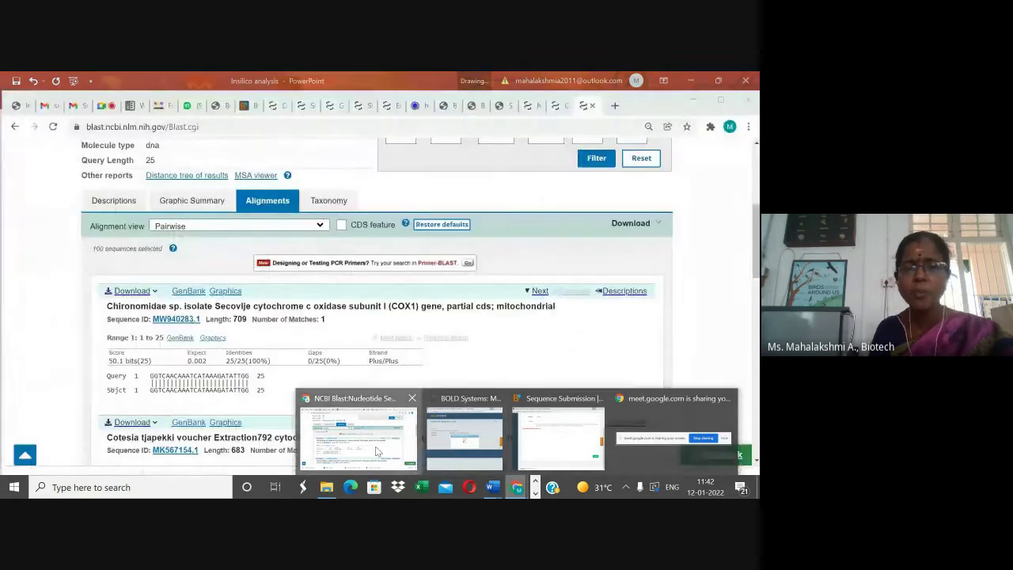
click(378, 450)
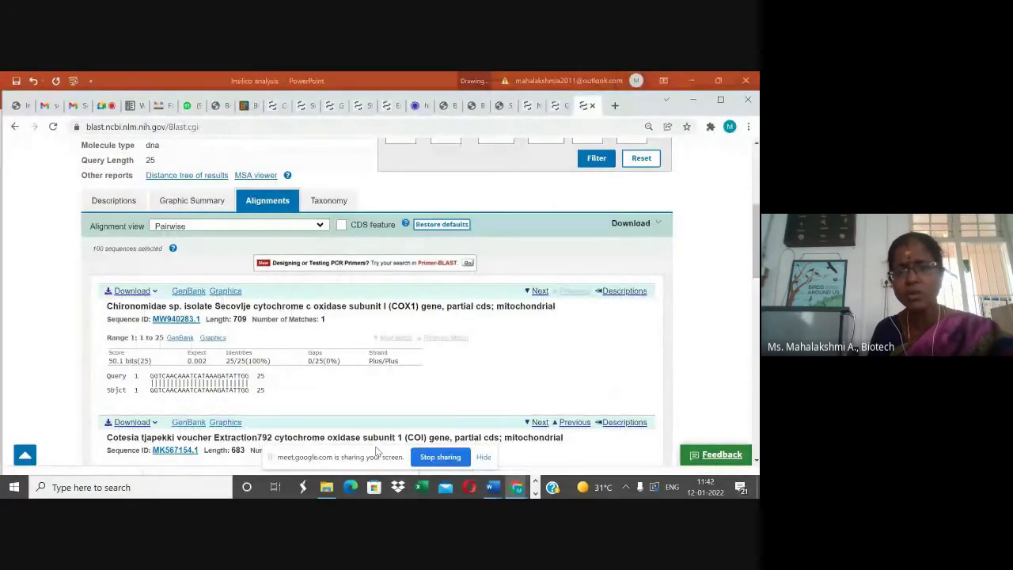
click(525, 105)
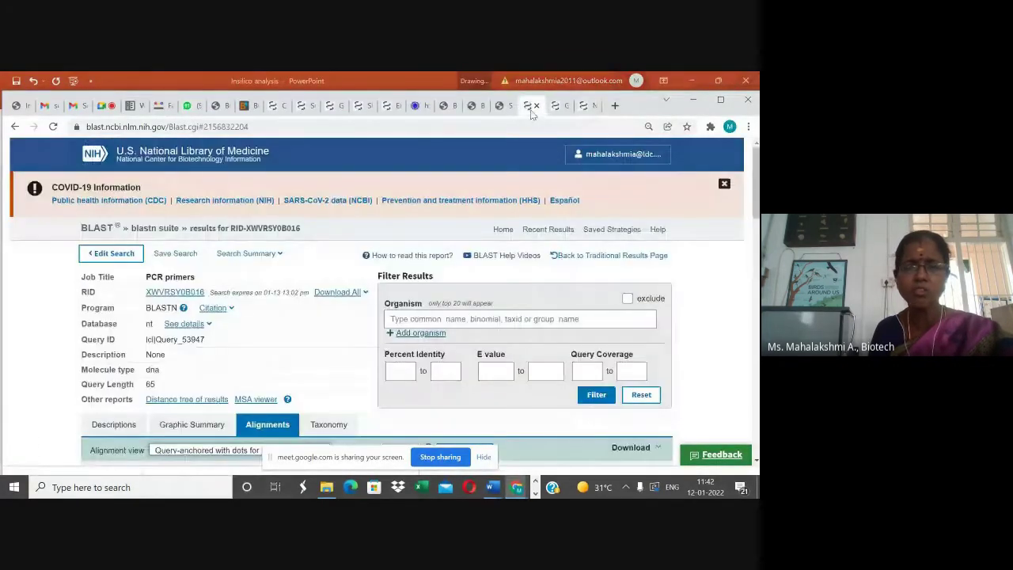
click(556, 106)
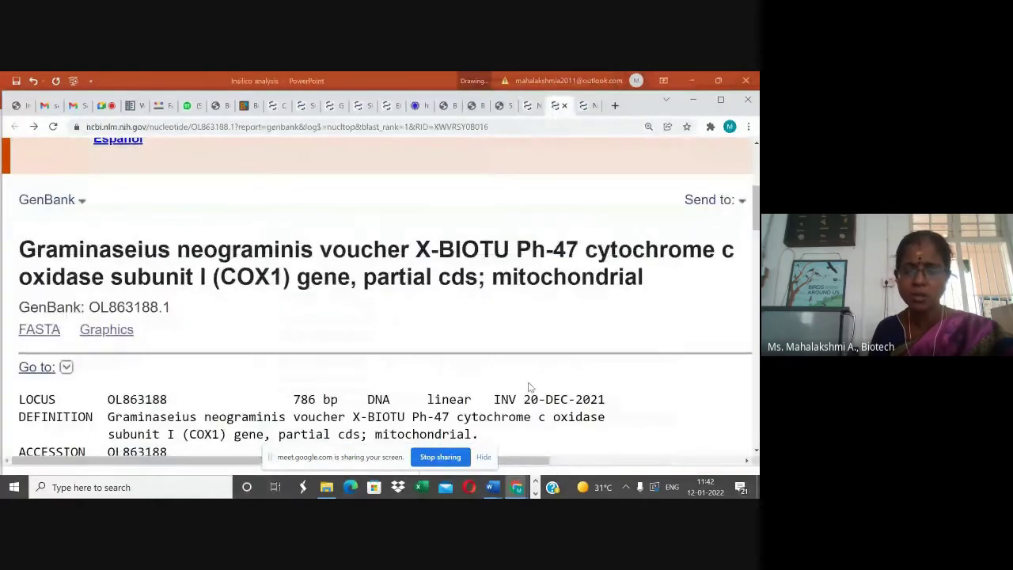
click(535, 493)
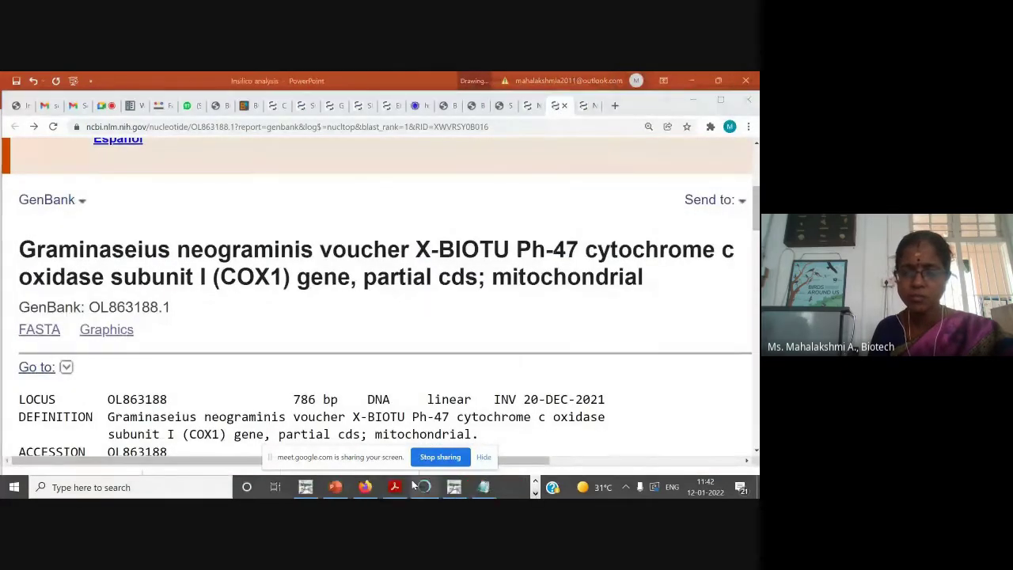
click(336, 487)
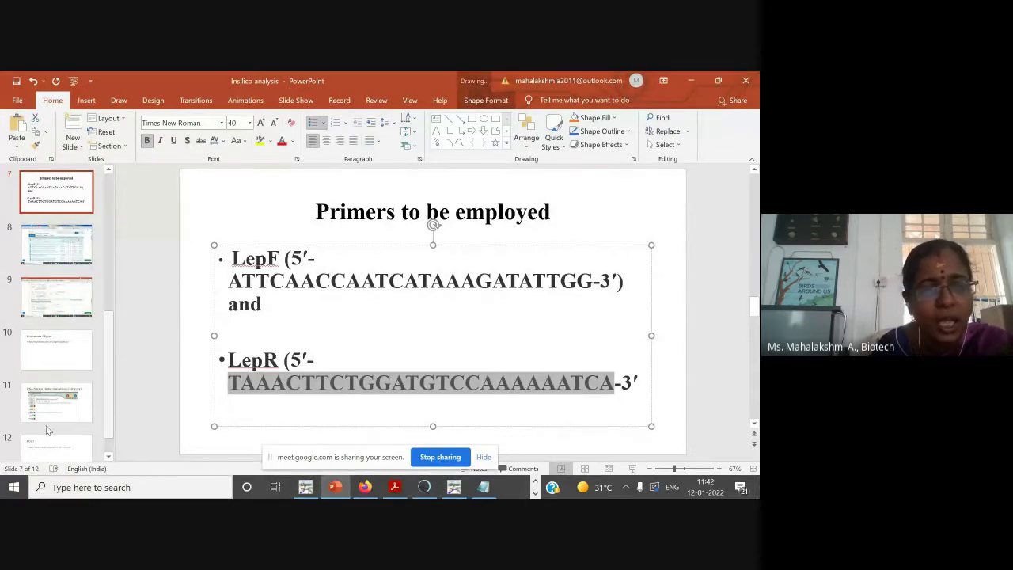
Start the slide show from slide 8's BLAST results and advance to the alignment details.
click(51, 253)
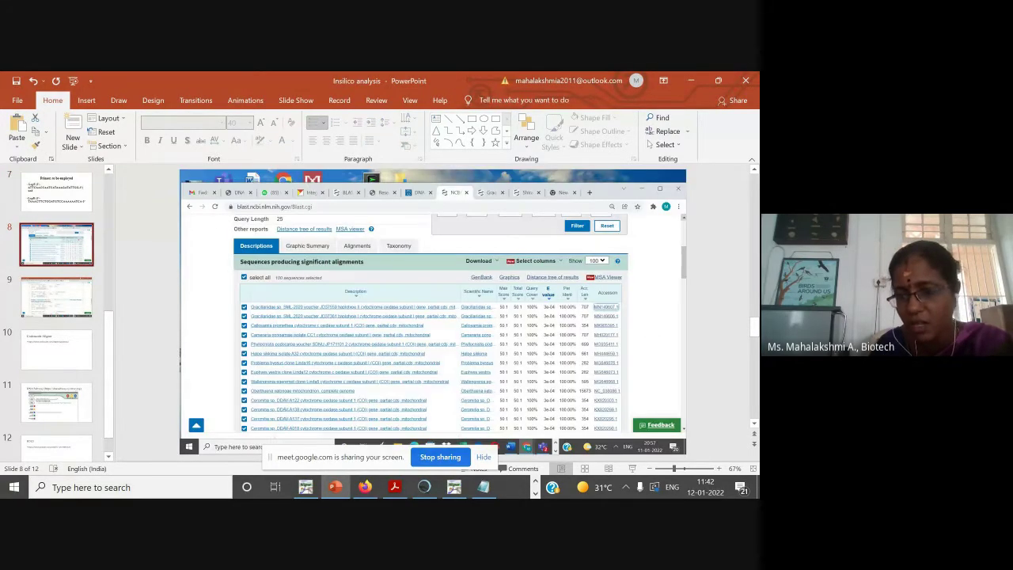
click(634, 469)
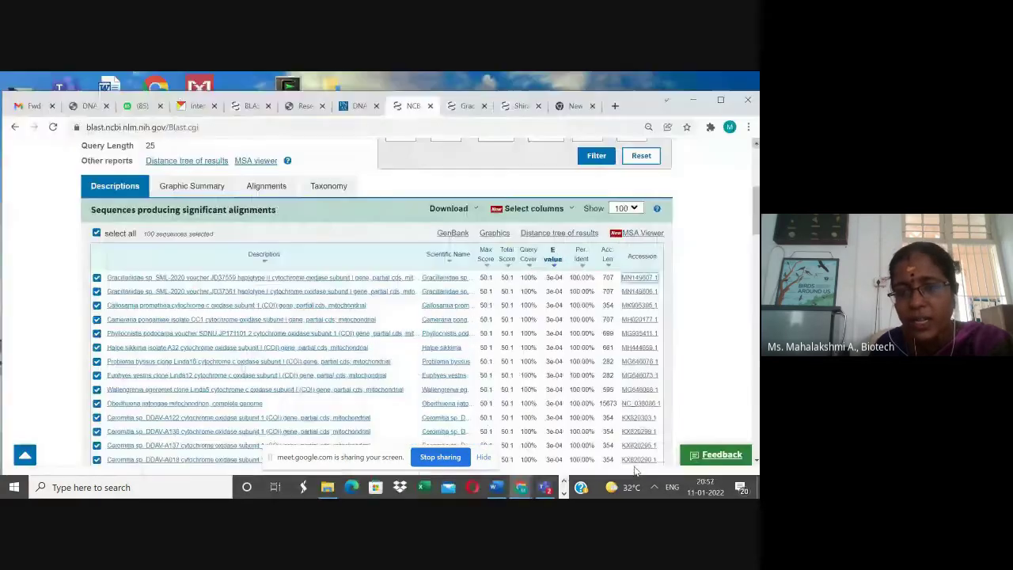
click(640, 405)
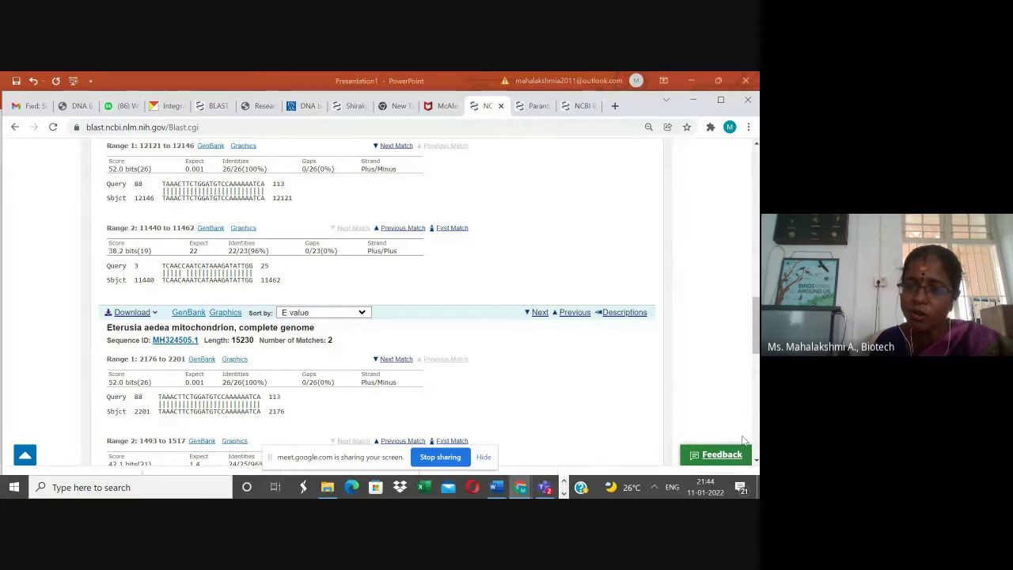
Move past the Codoncode Aligner and BLAST alignments slides to the Electronic PCR slide.
key(alt+Tab)
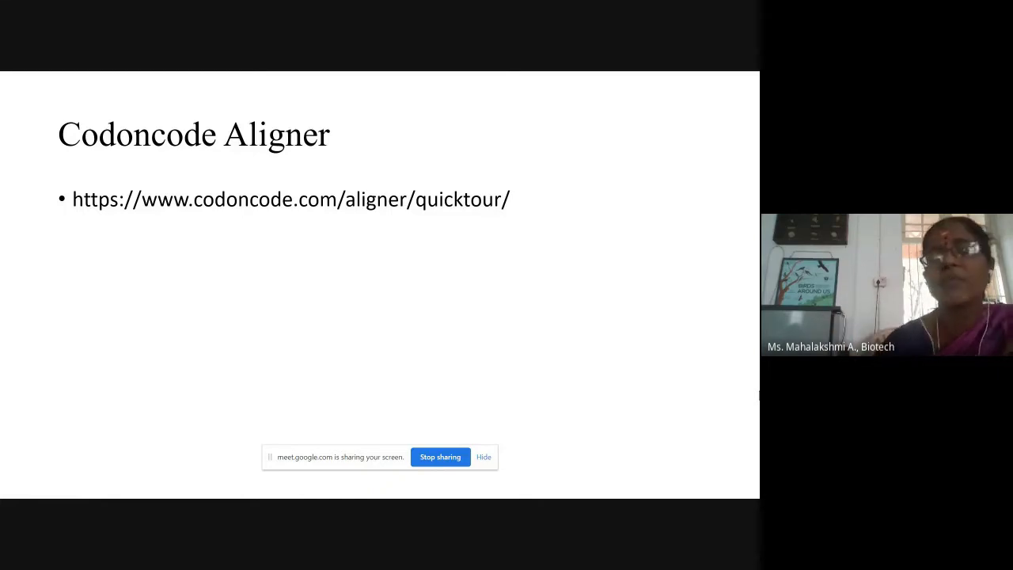
key(alt+Tab)
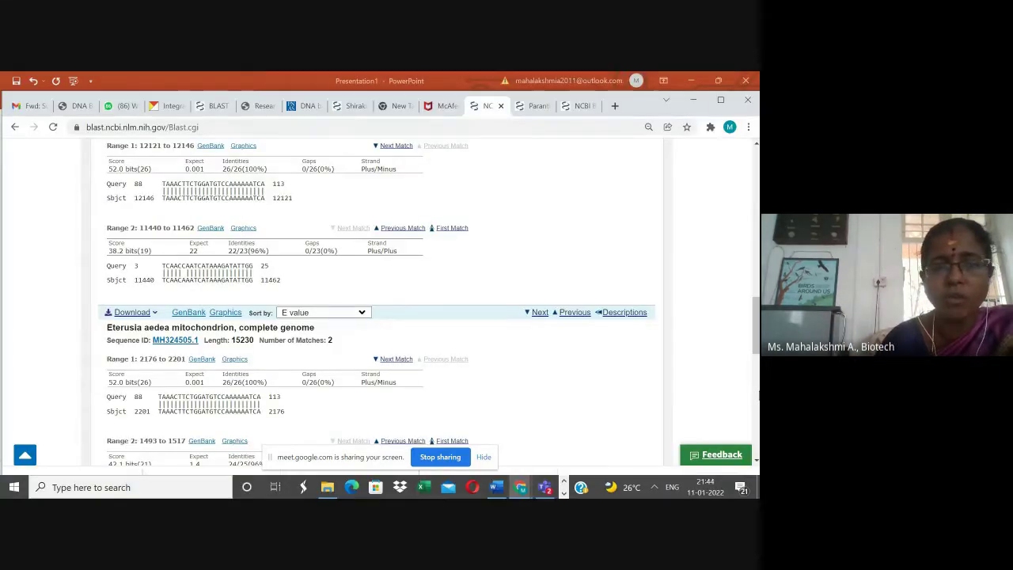
key(alt+Tab)
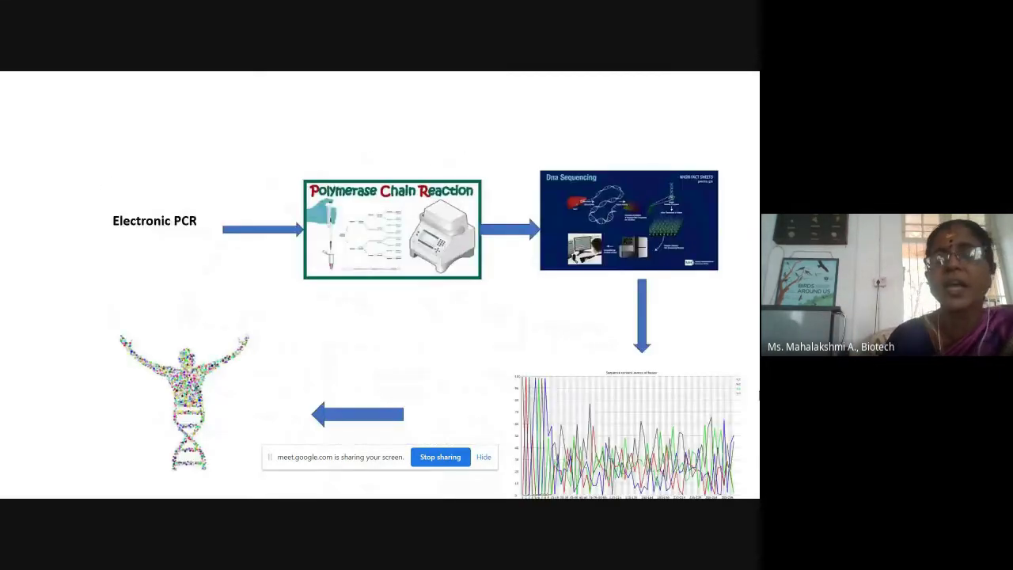
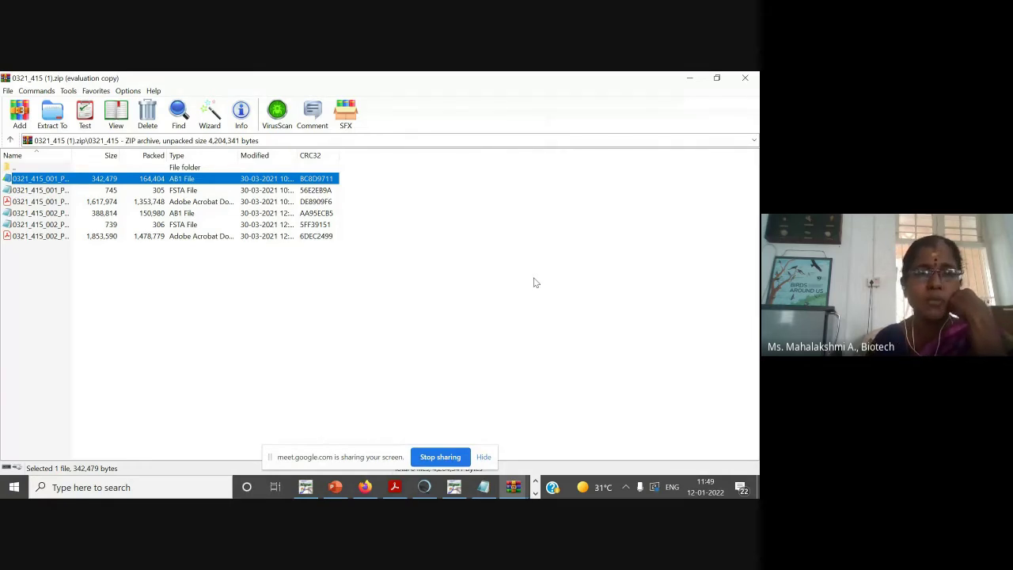
View the zipped FSTA sequence and AB1 trace files as plain text, then close them.
double_click(34, 191)
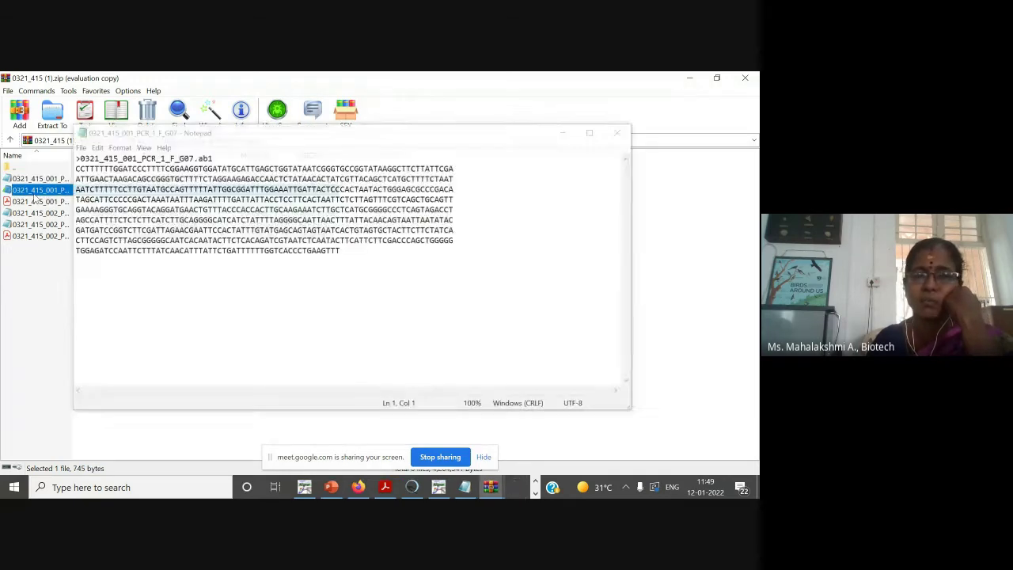
key(Escape)
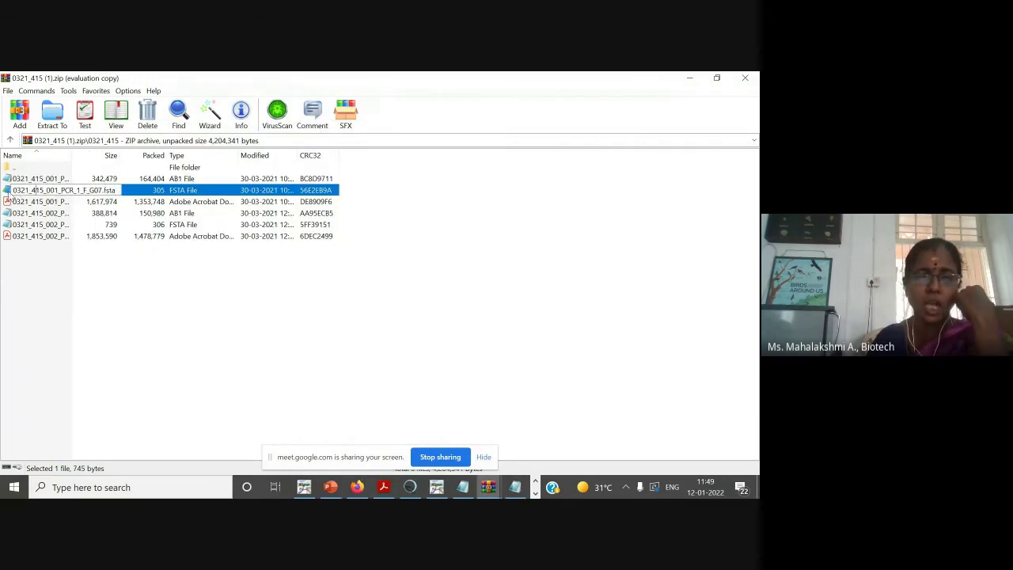
double_click(11, 213)
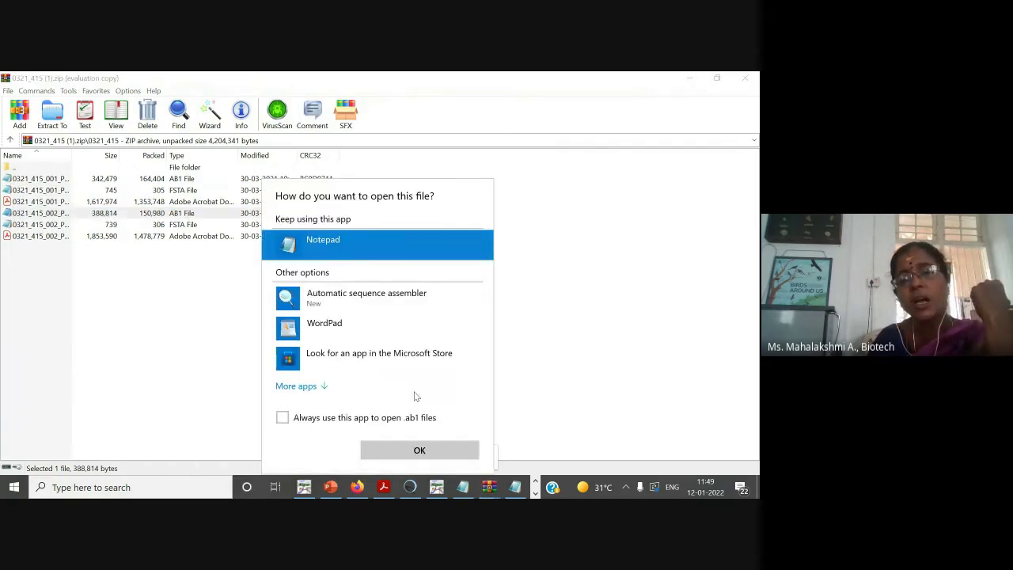
click(423, 451)
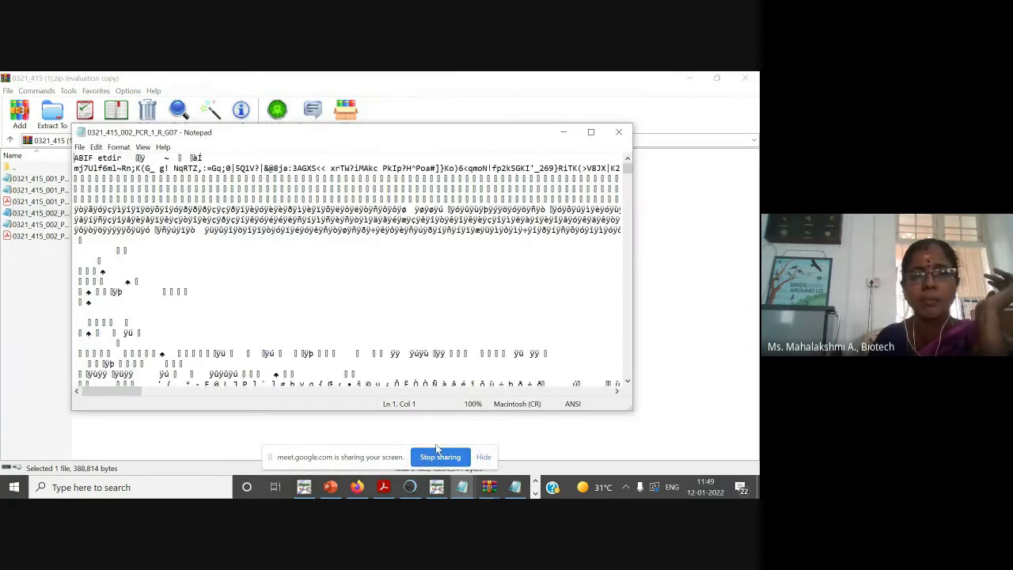
click(619, 132)
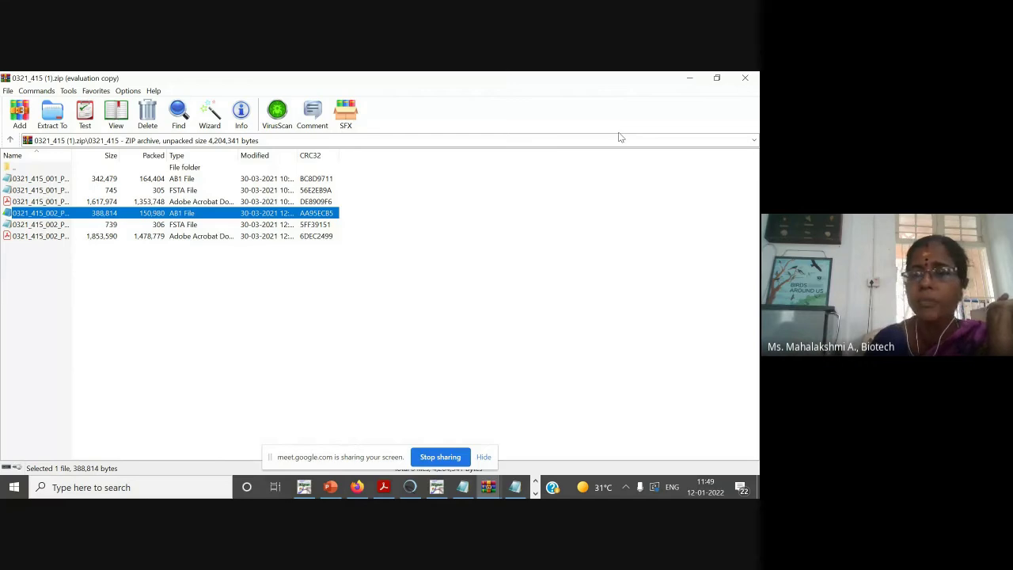
Minimize WinRAR and the FASTA text window, and dismiss the licence purchase reminder.
click(695, 77)
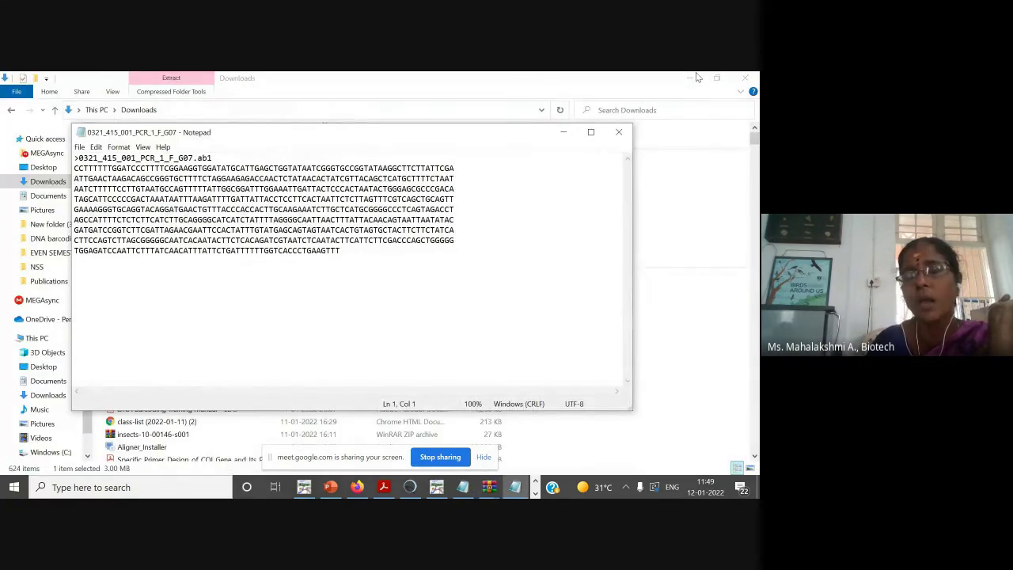
click(563, 132)
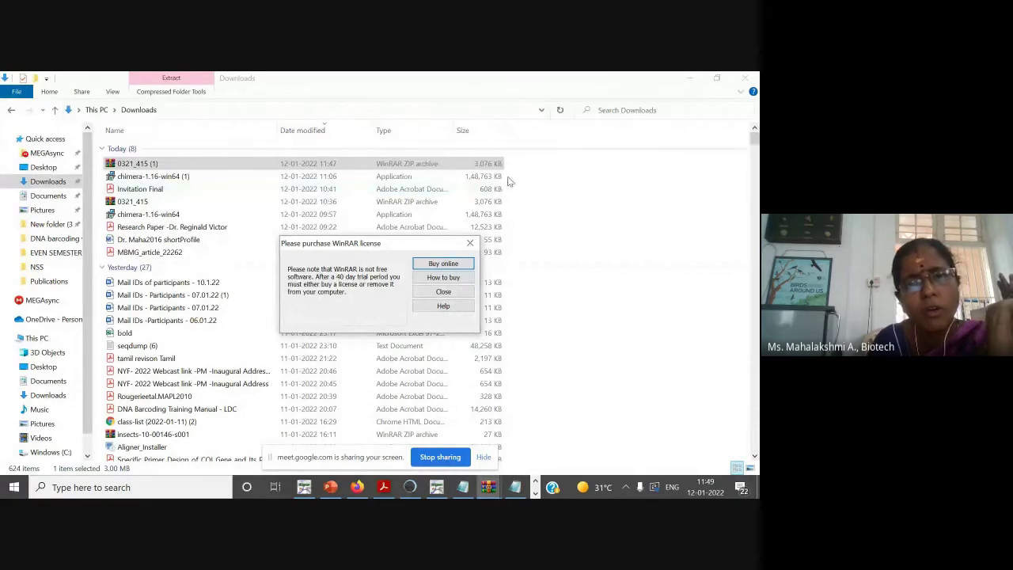
click(444, 293)
Minimize the Downloads window, return to Google Meet and clear the screen-sharing notices.
click(687, 76)
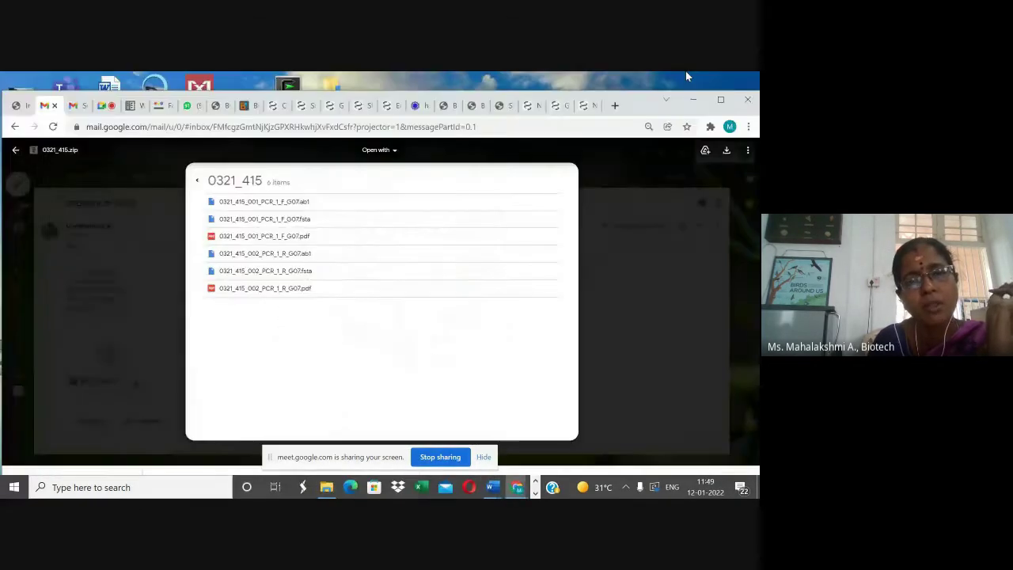
click(111, 106)
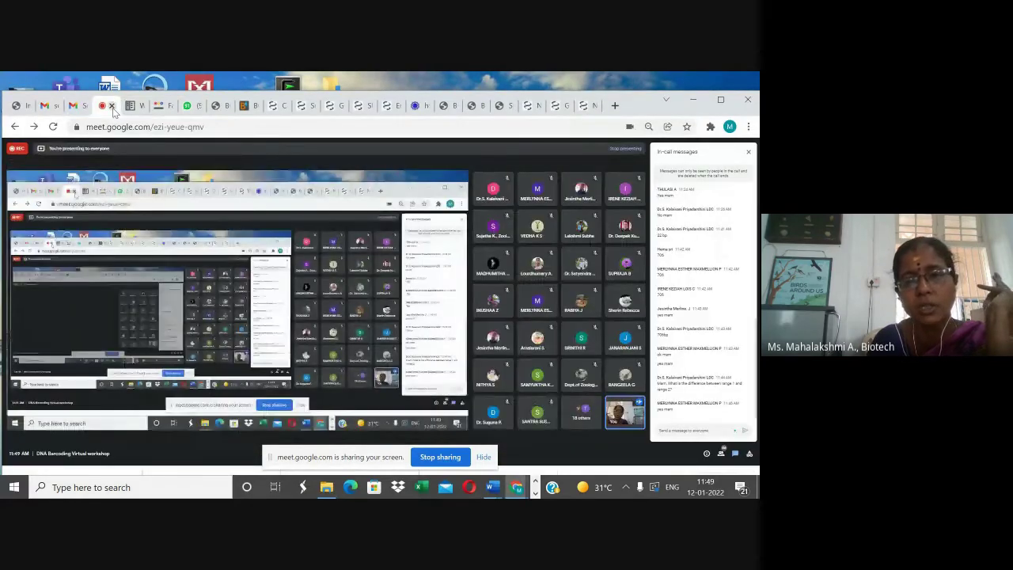
click(483, 457)
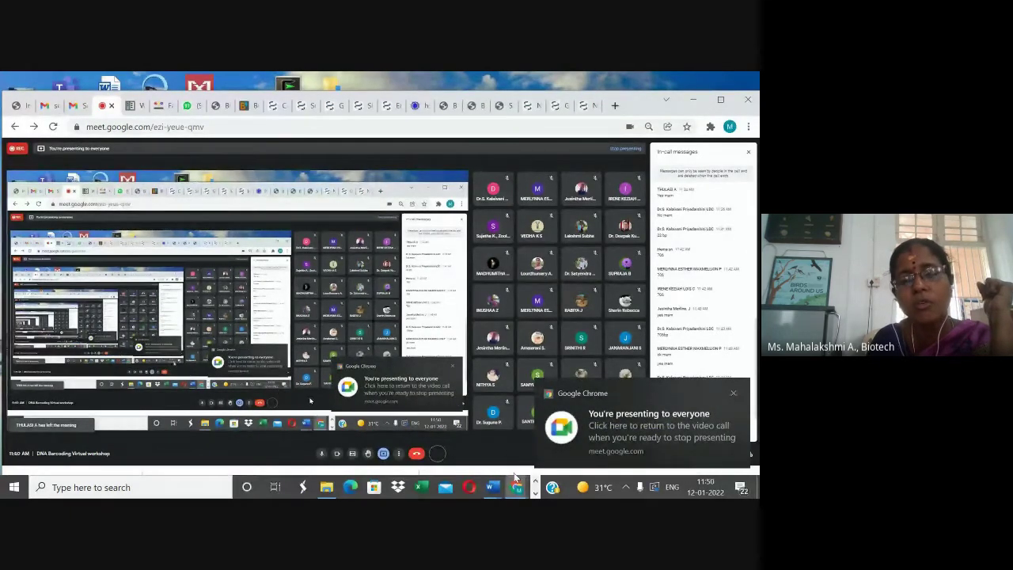
click(535, 492)
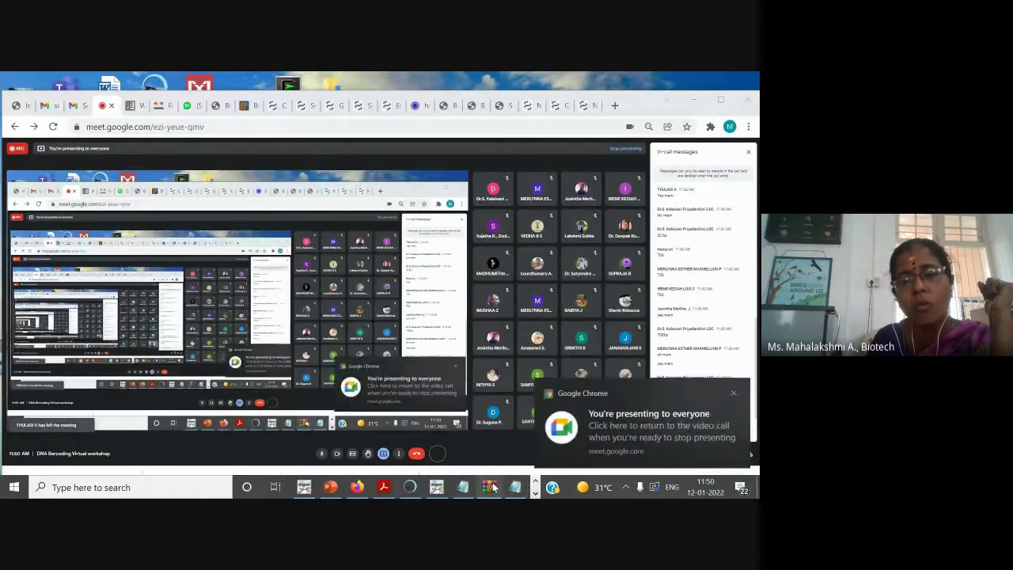
mouse_move(491, 486)
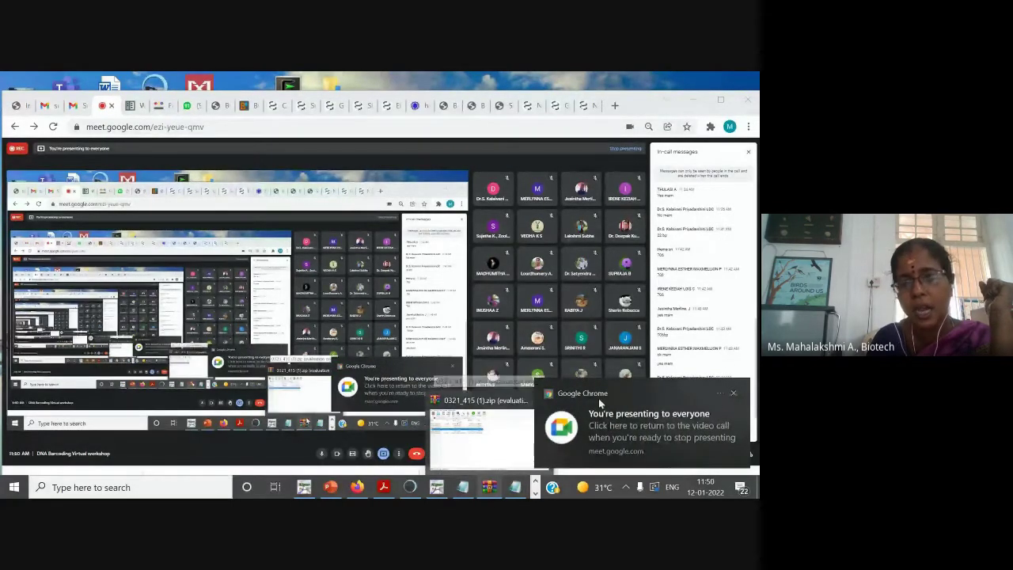
click(731, 395)
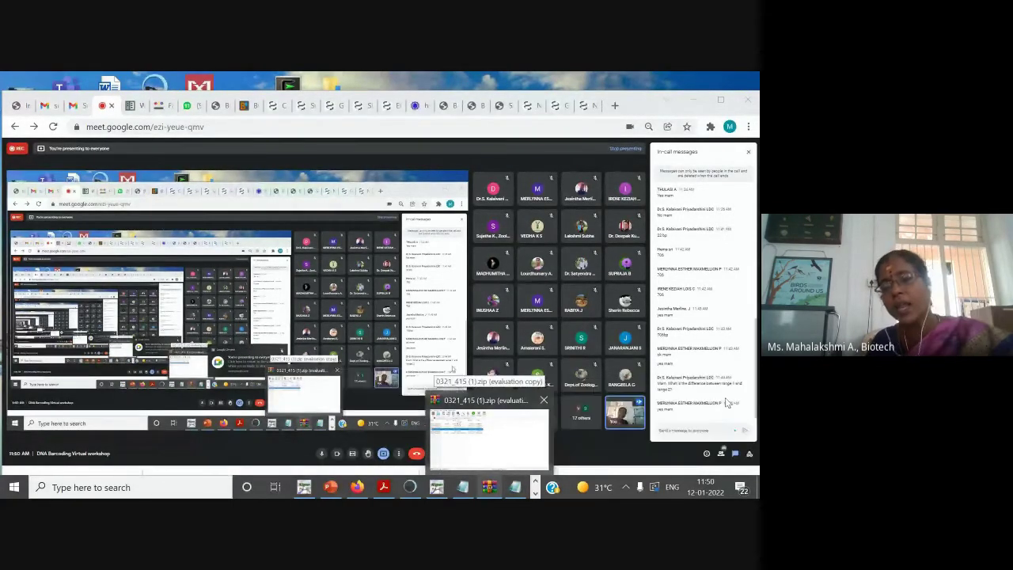
Send the 'CODONCODE ALIGNER' message to everyone in the meeting chat.
click(682, 430)
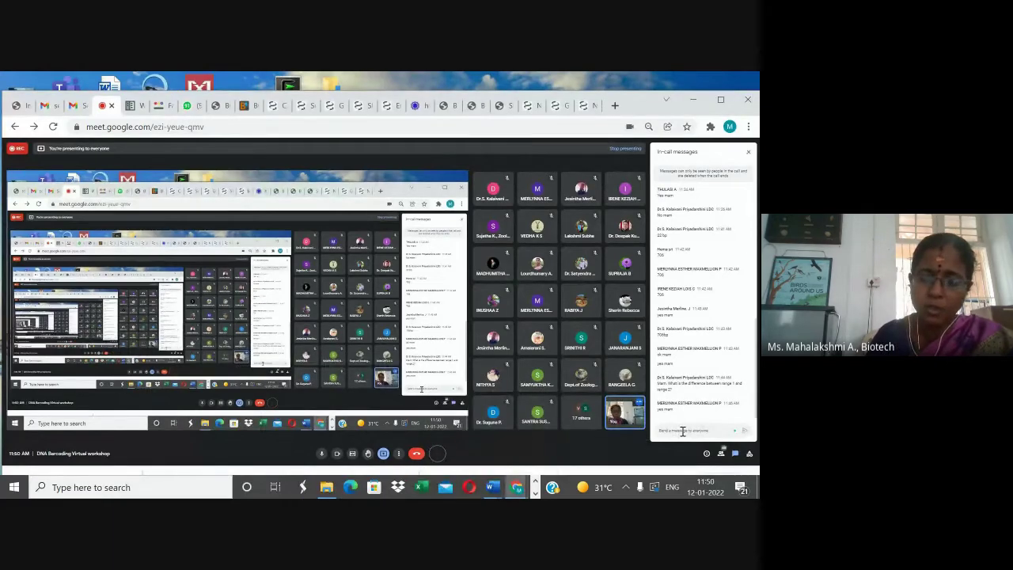
text(Good m)
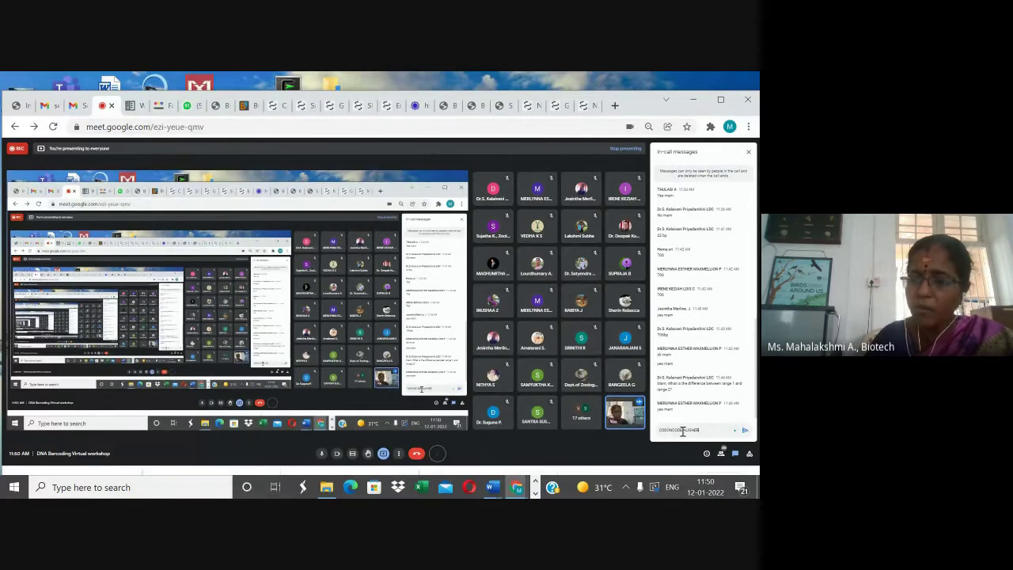
key(Return)
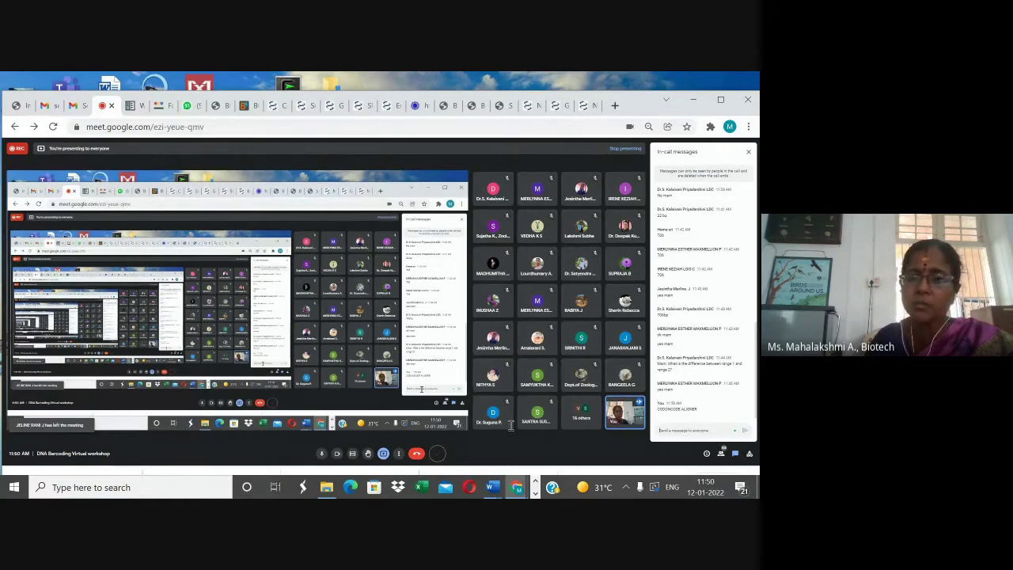
Close the BLAST results tab and open a new blank tab.
click(587, 105)
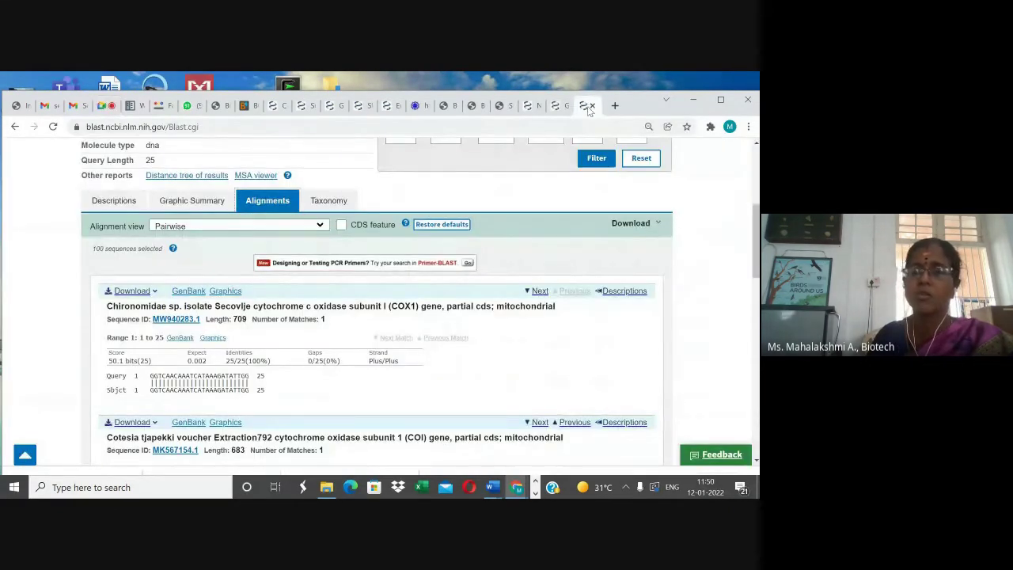
click(590, 106)
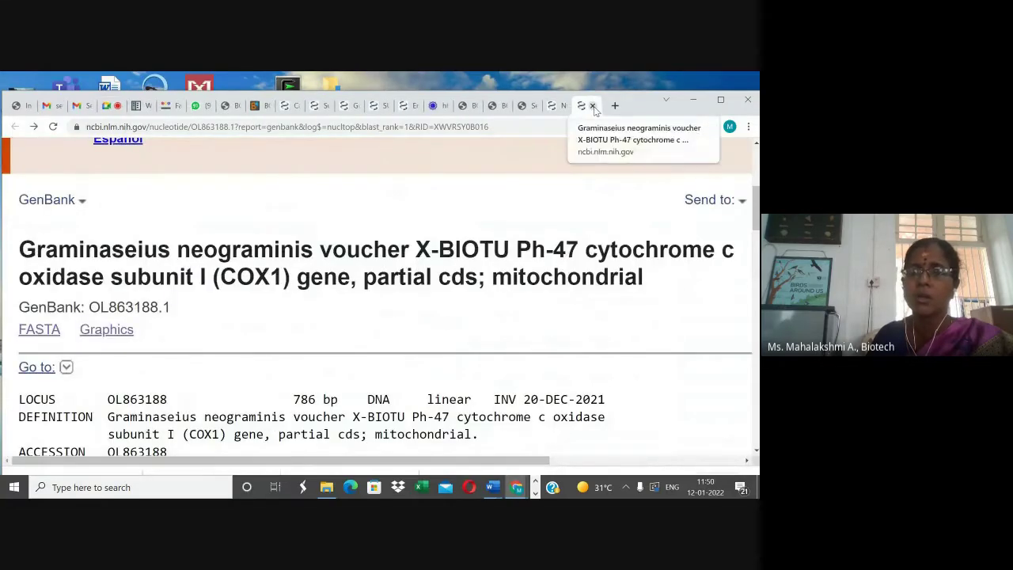
click(615, 106)
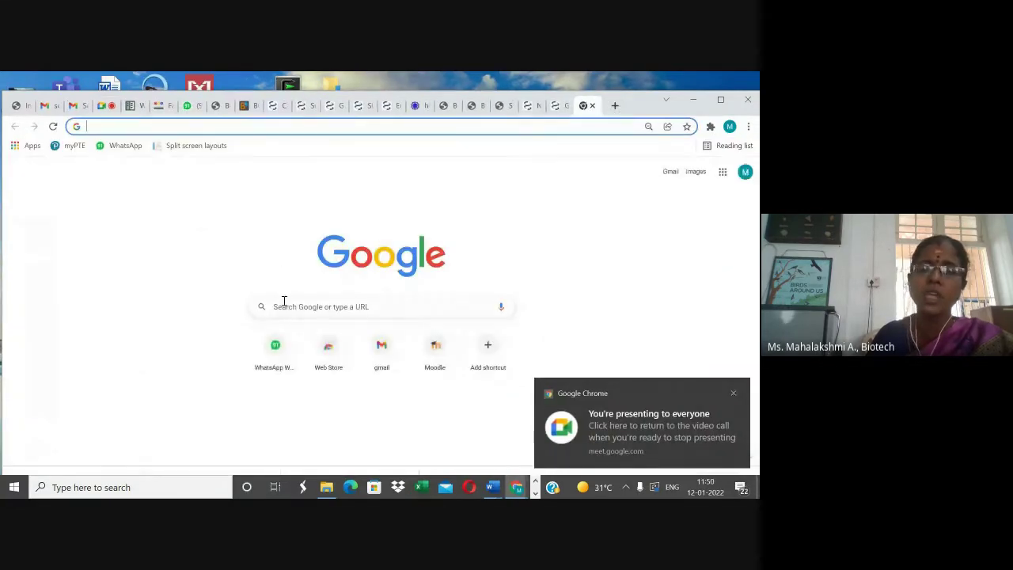
Search Google for 'CODON CODE ALIGNER' and return to its results after checking the meeting.
click(281, 302)
text(CO)
key(BackSpace)
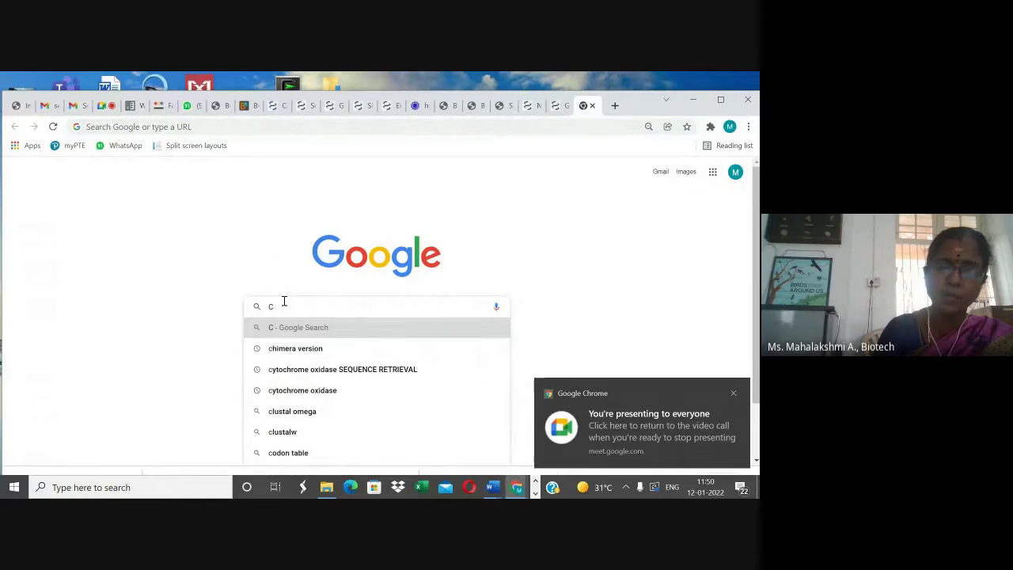
text(ODON CODE A)
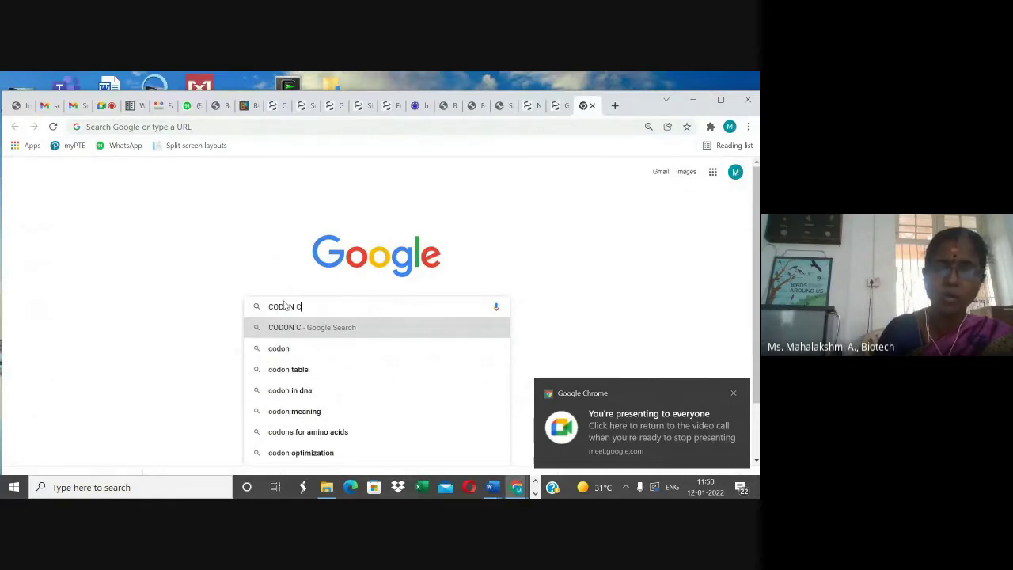
text(LIGNER)
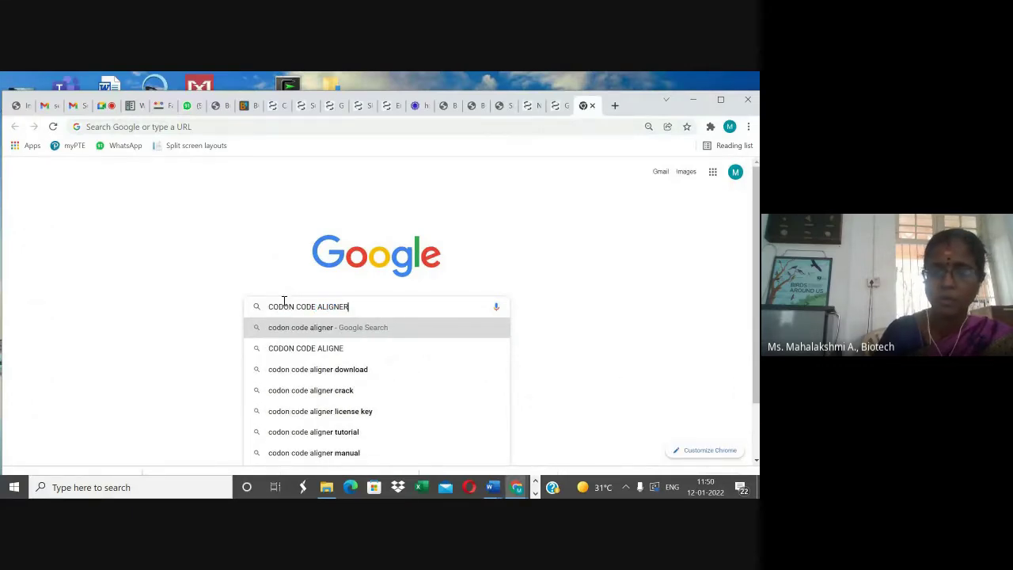
key(Return)
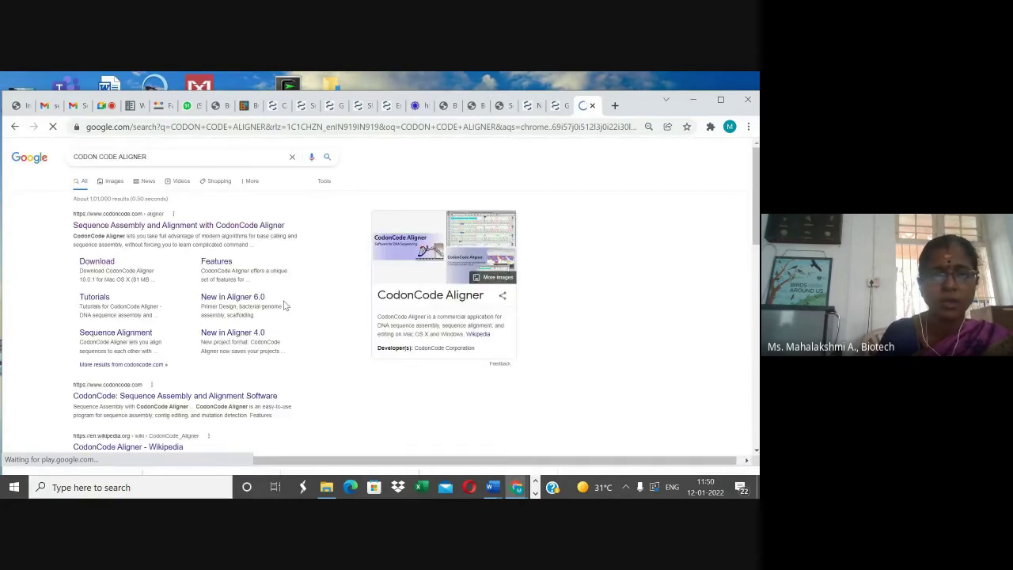
click(103, 109)
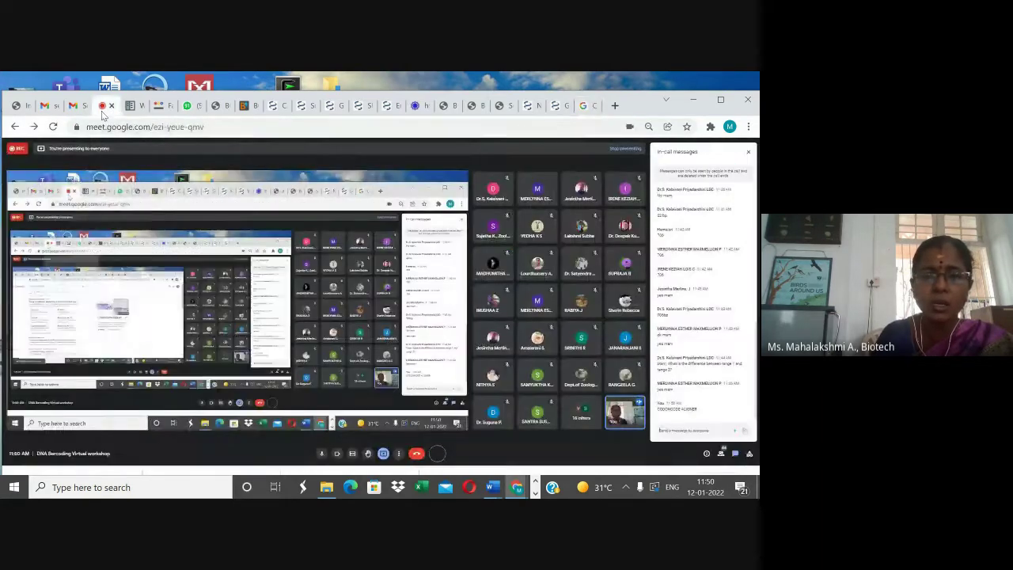
click(583, 106)
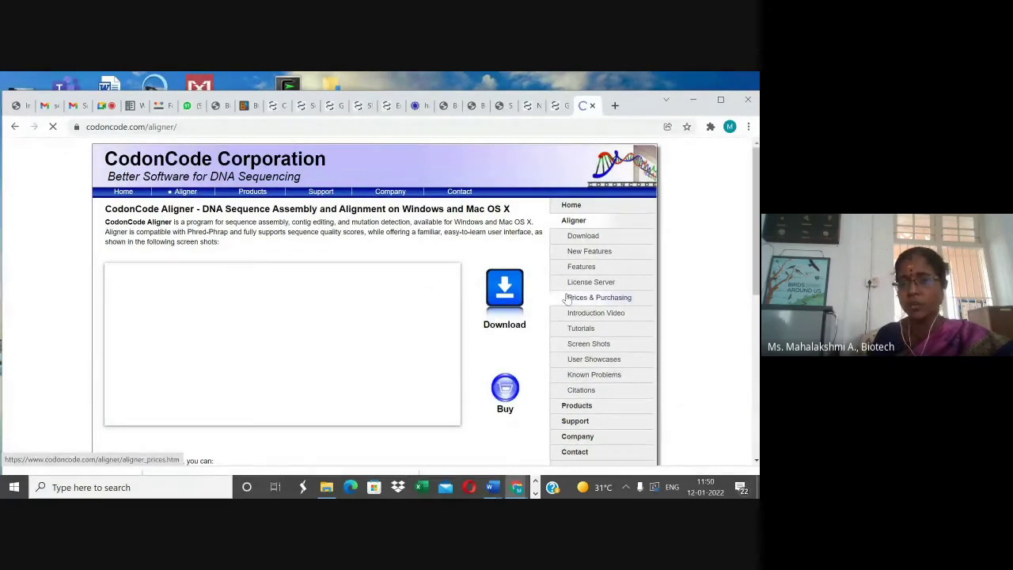
Open the Aligner downloads page, refresh the Downloads folder, then minimize Explorer and Chrome.
click(507, 296)
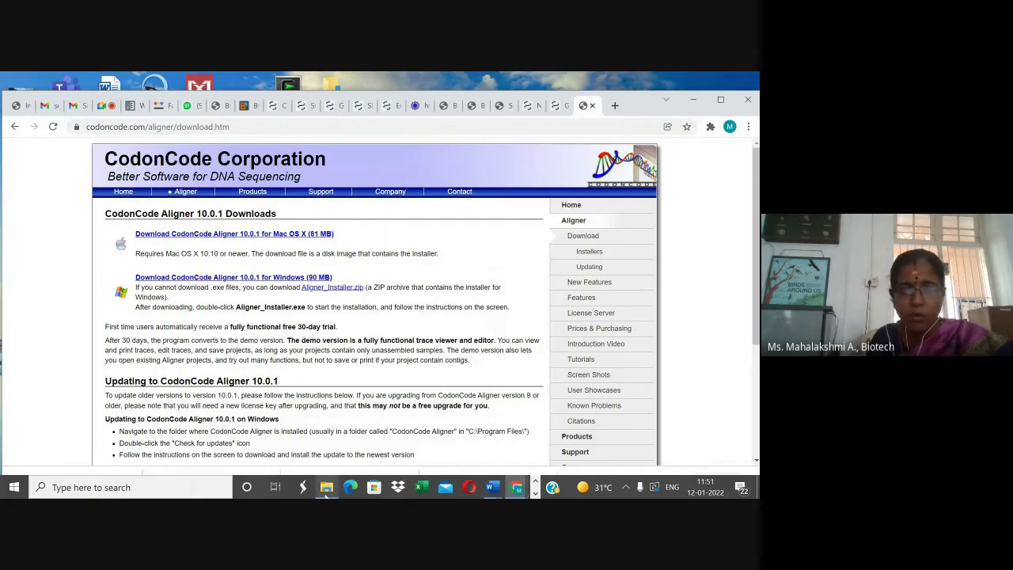
click(327, 485)
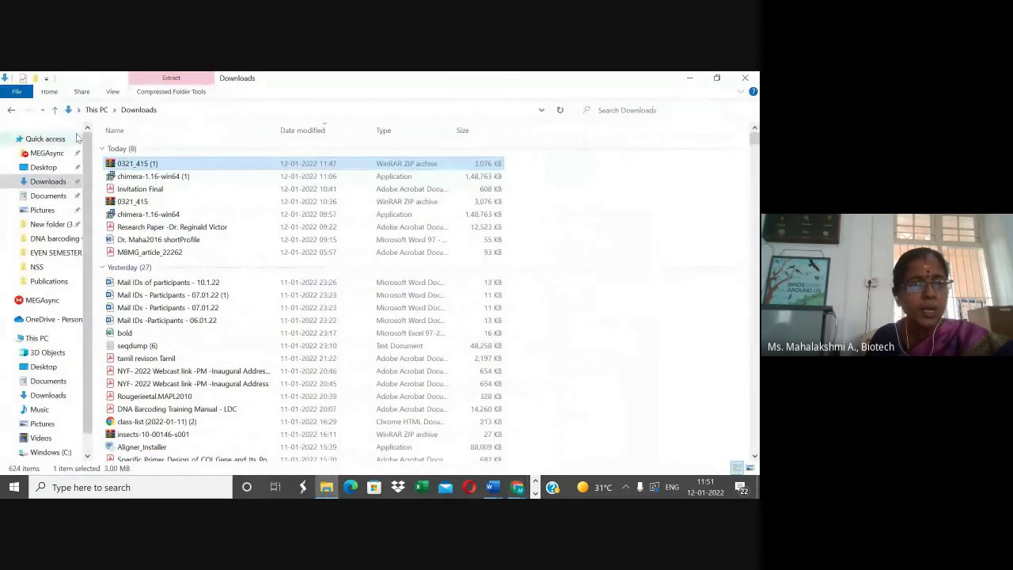
click(49, 182)
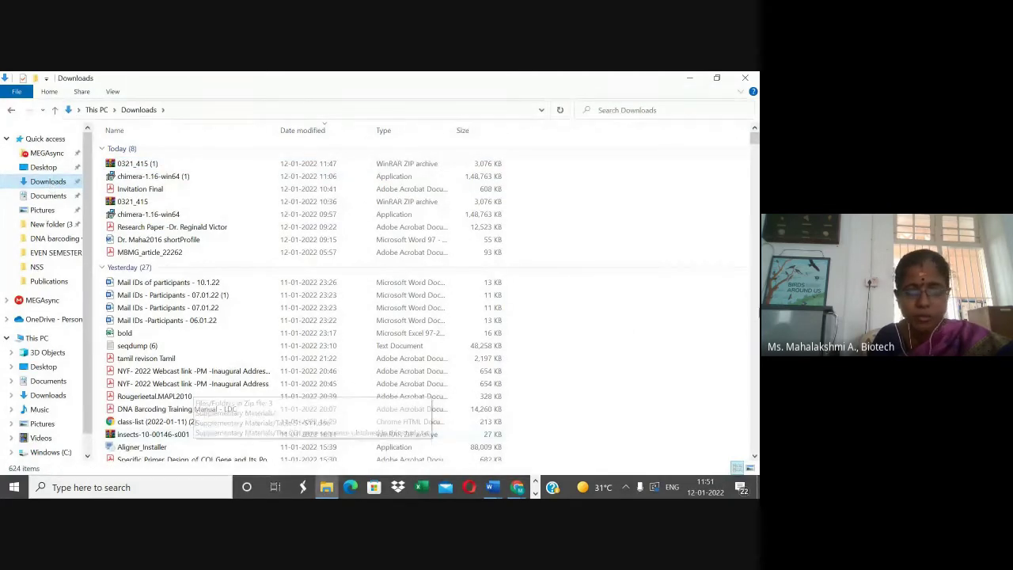
click(756, 380)
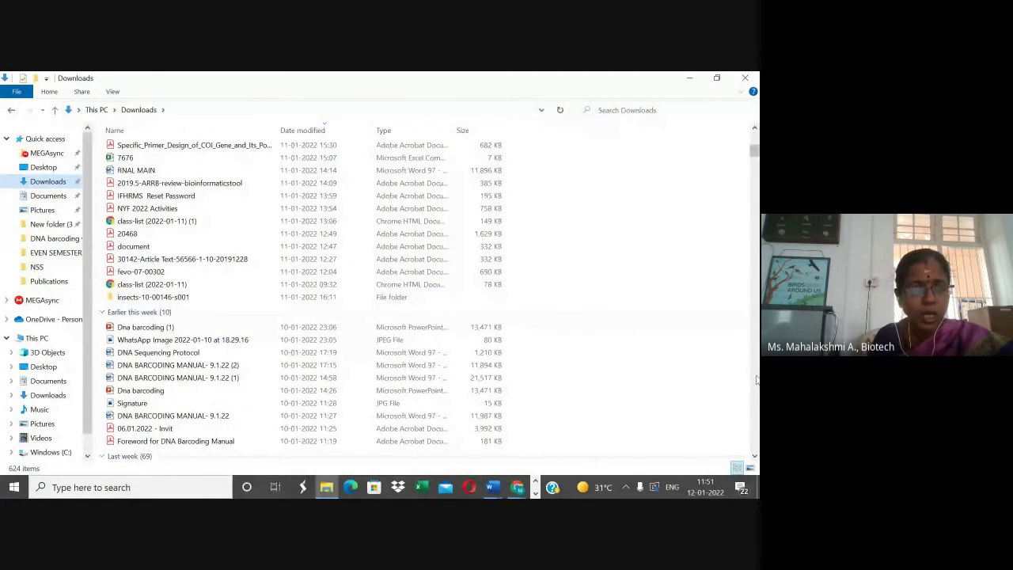
click(690, 80)
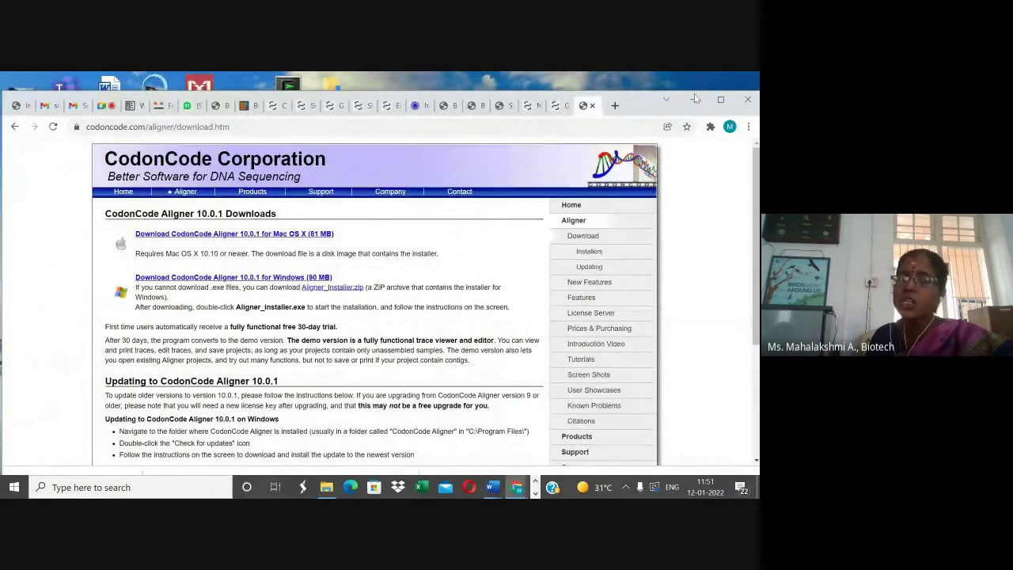
click(695, 98)
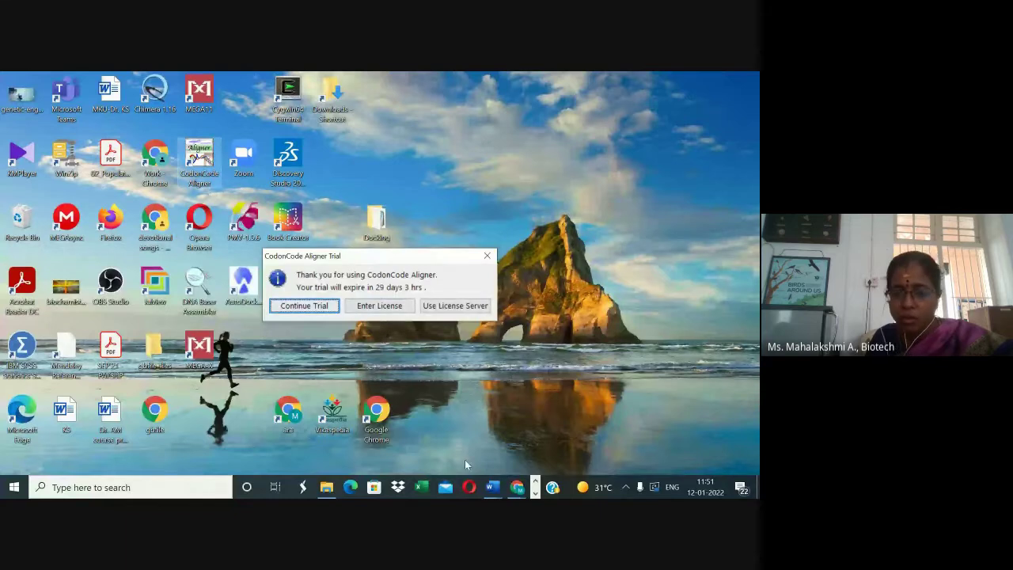
Continue the trial, create a new project from the Startup dialog and close the Tip of the Day.
click(516, 488)
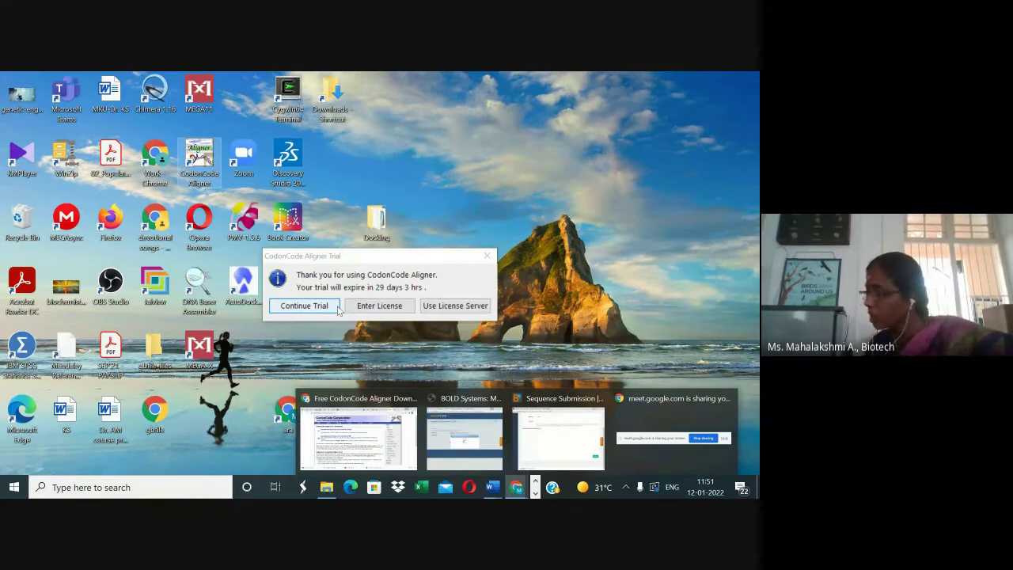
click(290, 307)
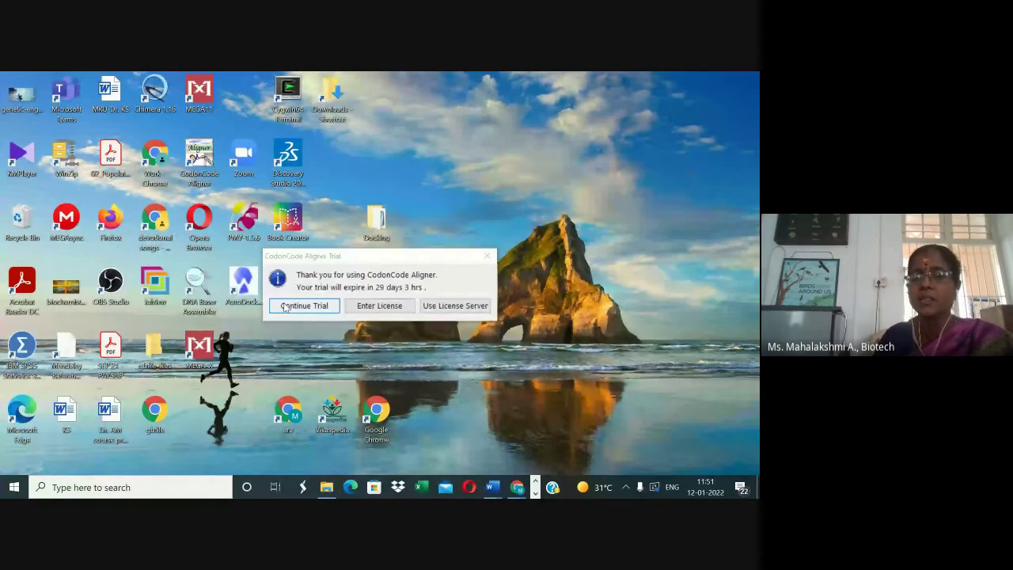
click(304, 306)
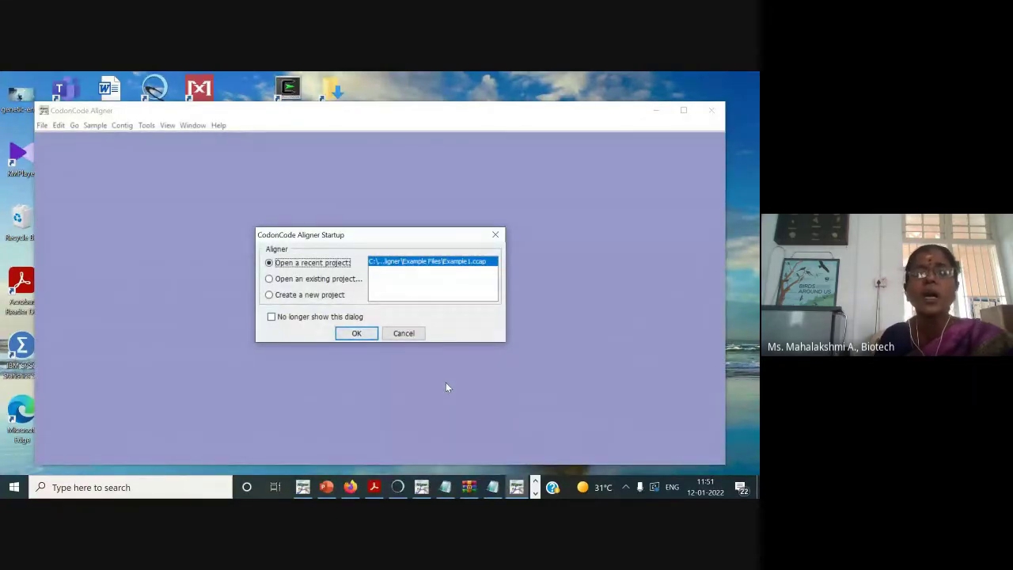
click(269, 296)
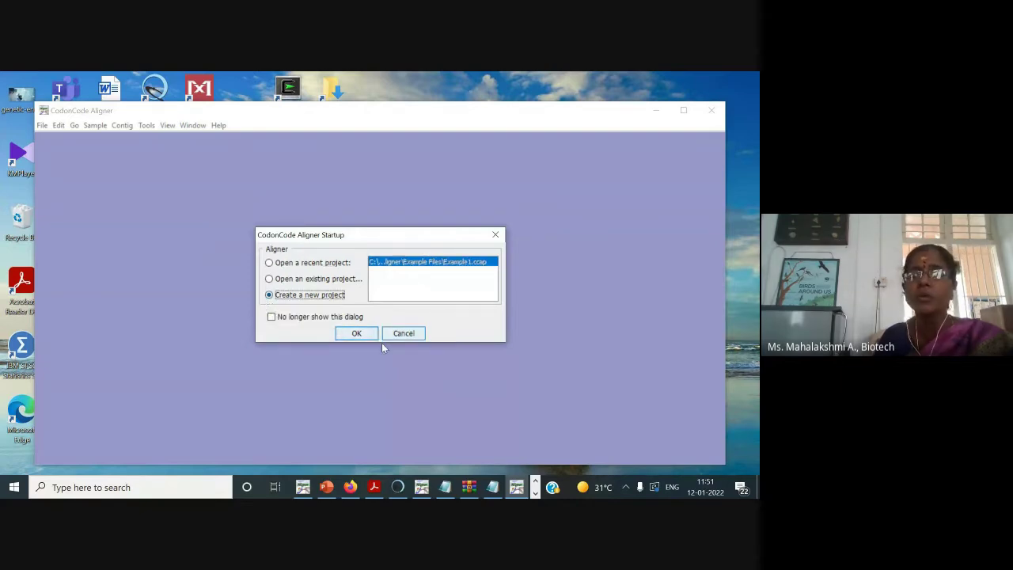
click(358, 334)
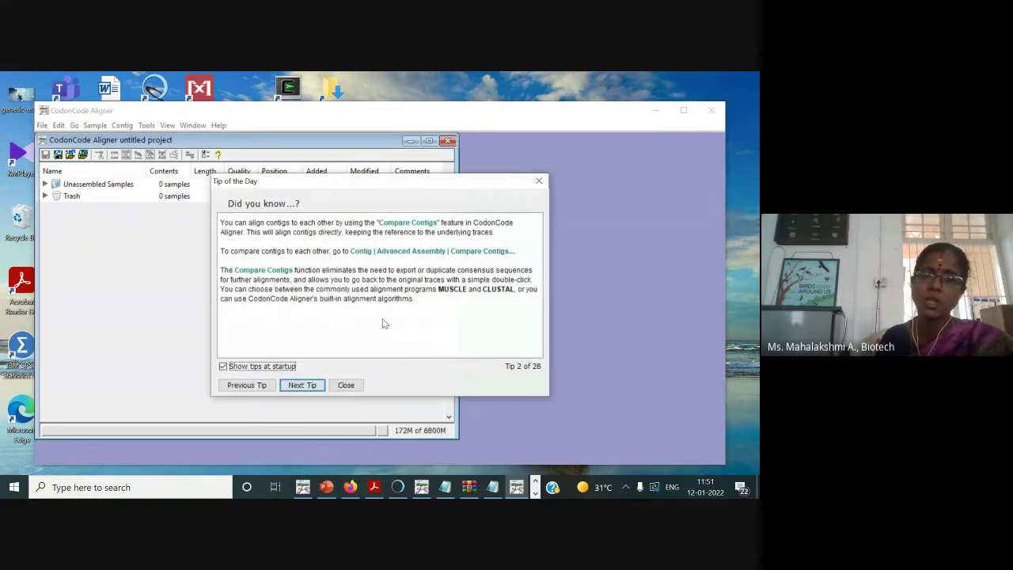
click(543, 182)
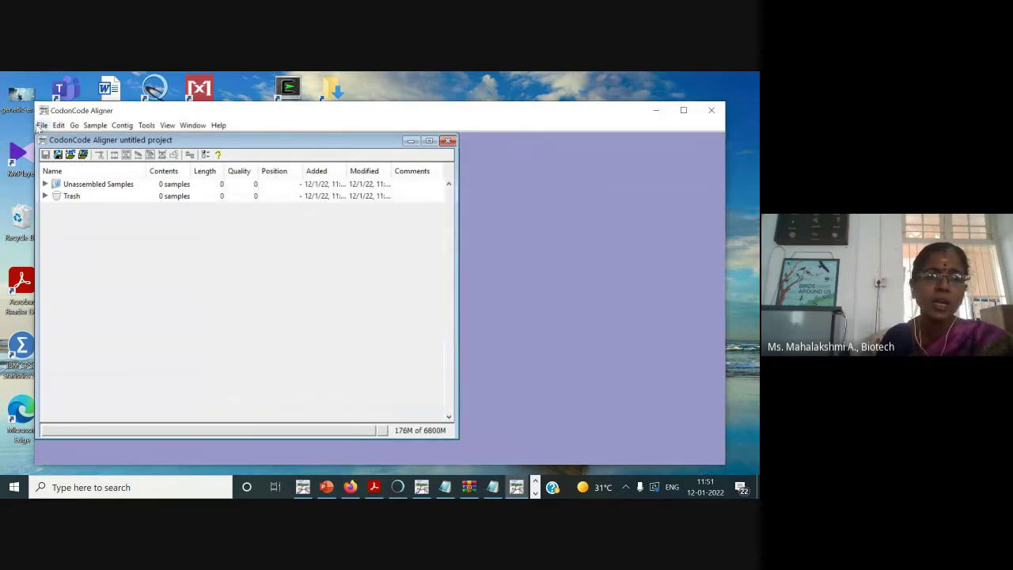
Add Paired_ends1.fq and Paired_ends2.fq from Bowtie2 example data, with file type set to All Files.
click(41, 125)
mouse_move(74, 249)
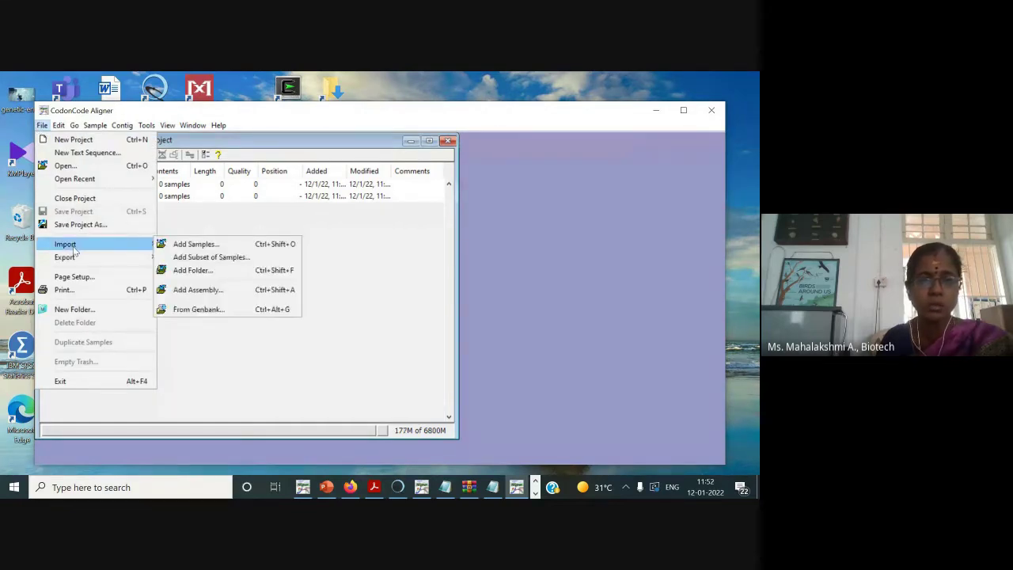
click(182, 247)
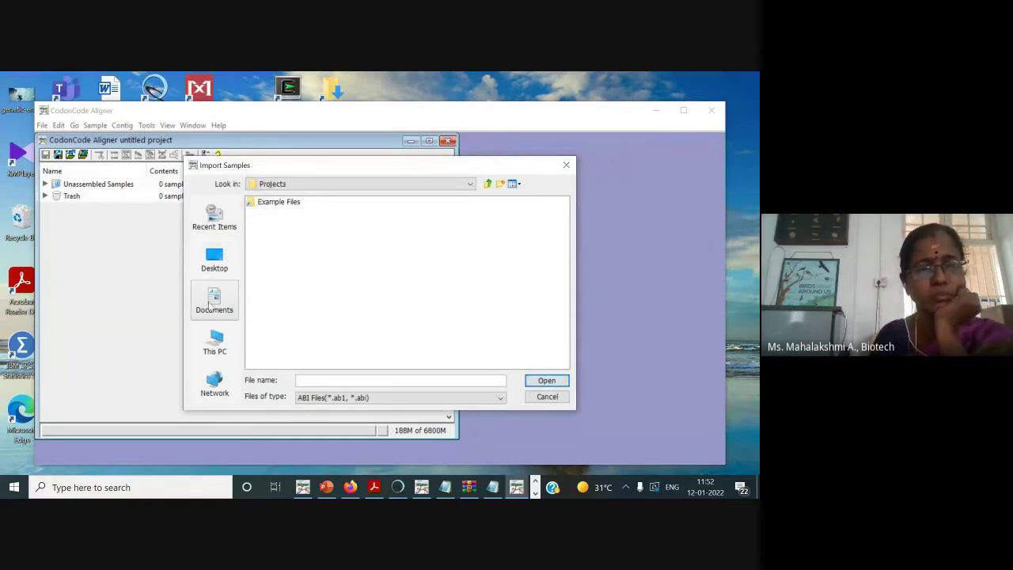
double_click(277, 204)
double_click(276, 204)
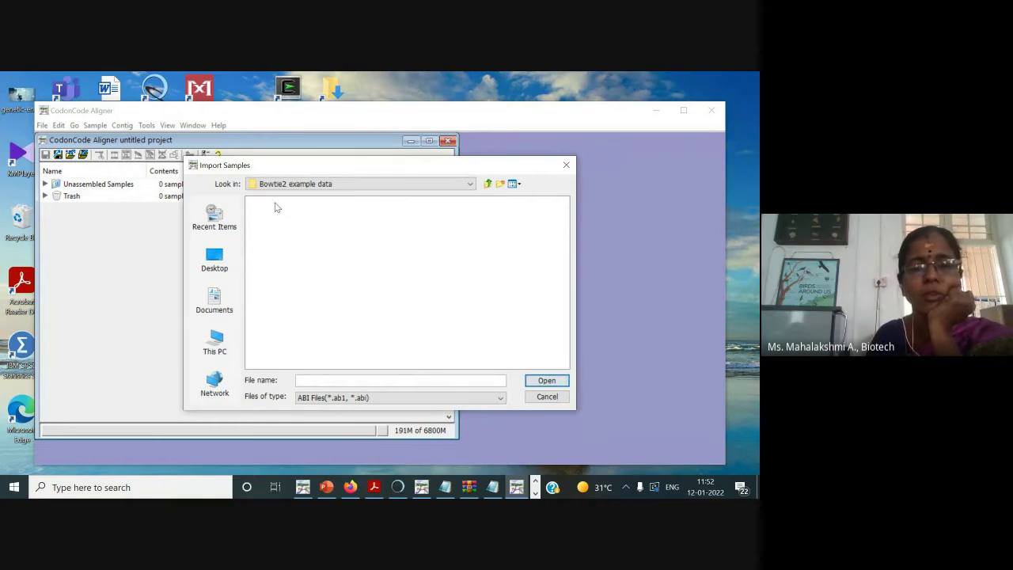
click(432, 398)
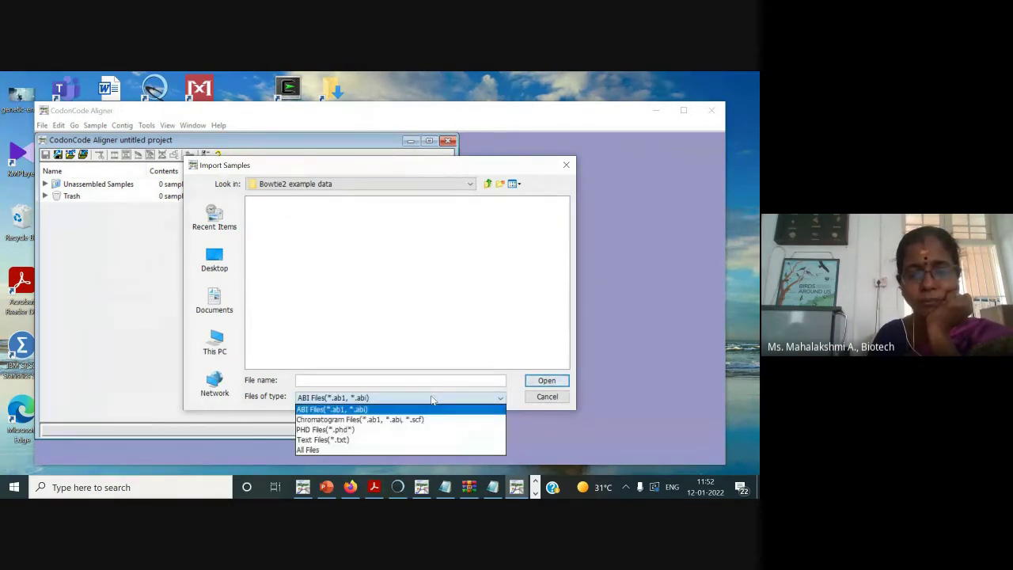
click(358, 420)
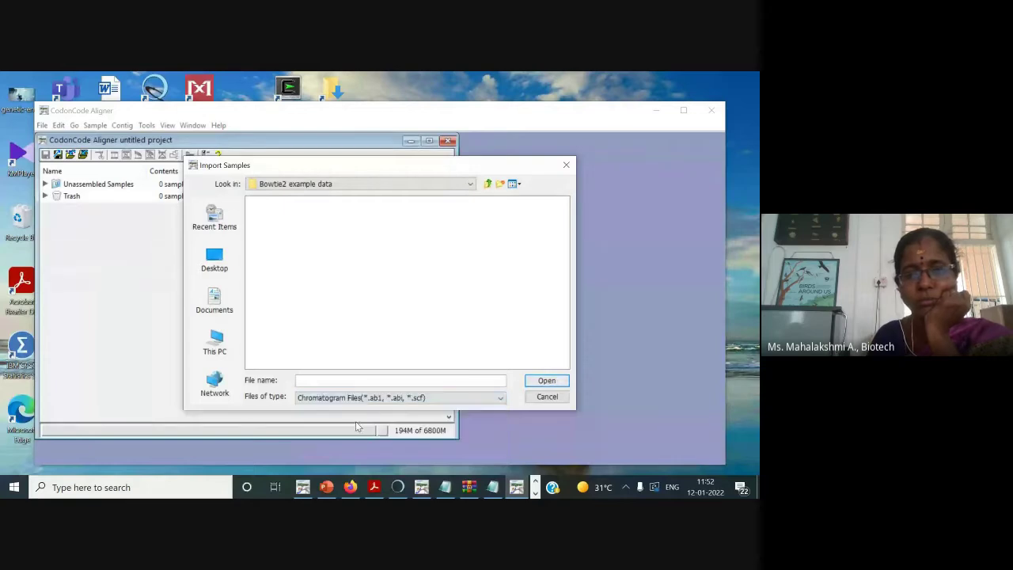
click(416, 398)
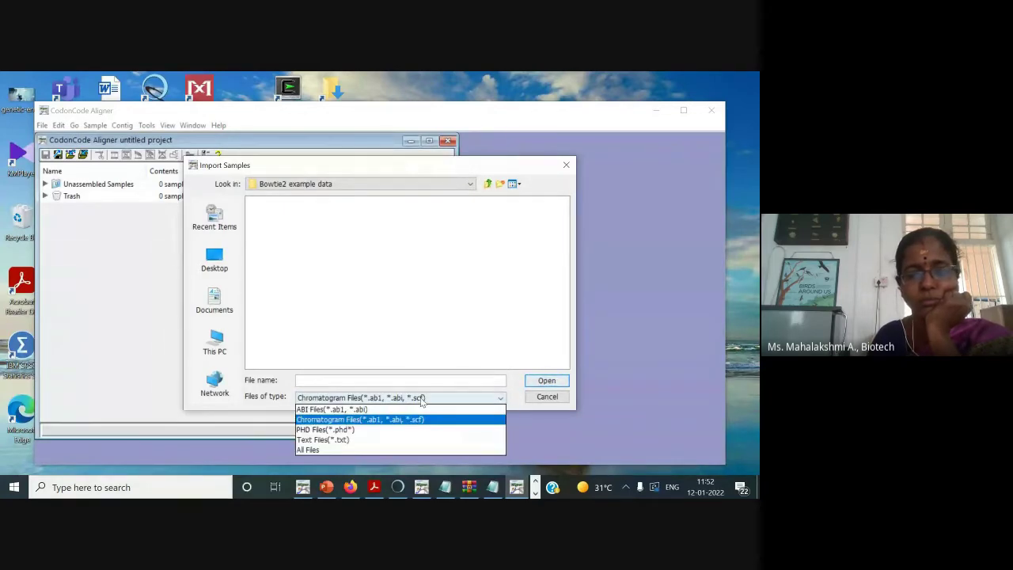
click(316, 448)
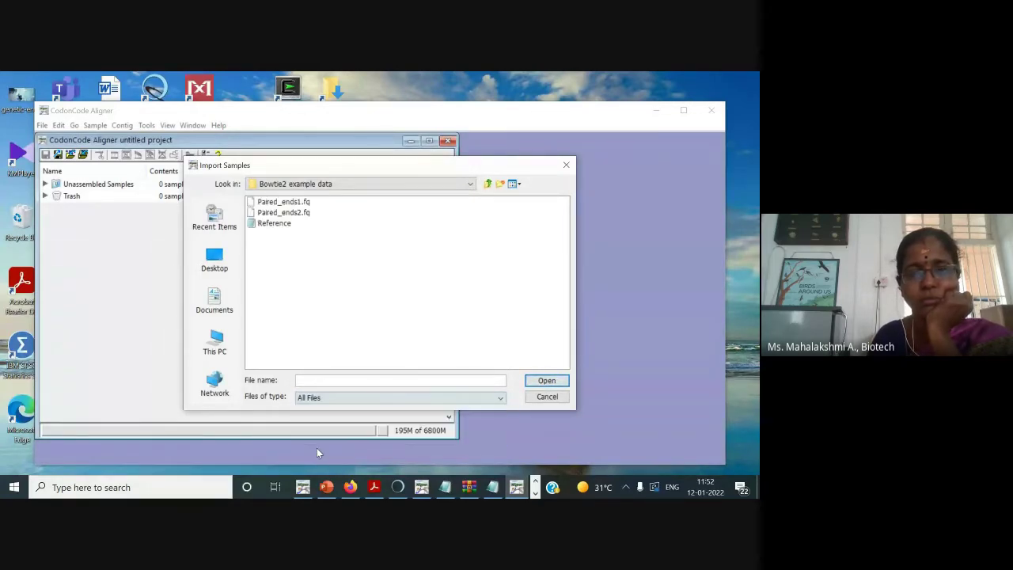
click(305, 202)
shift+click(308, 211)
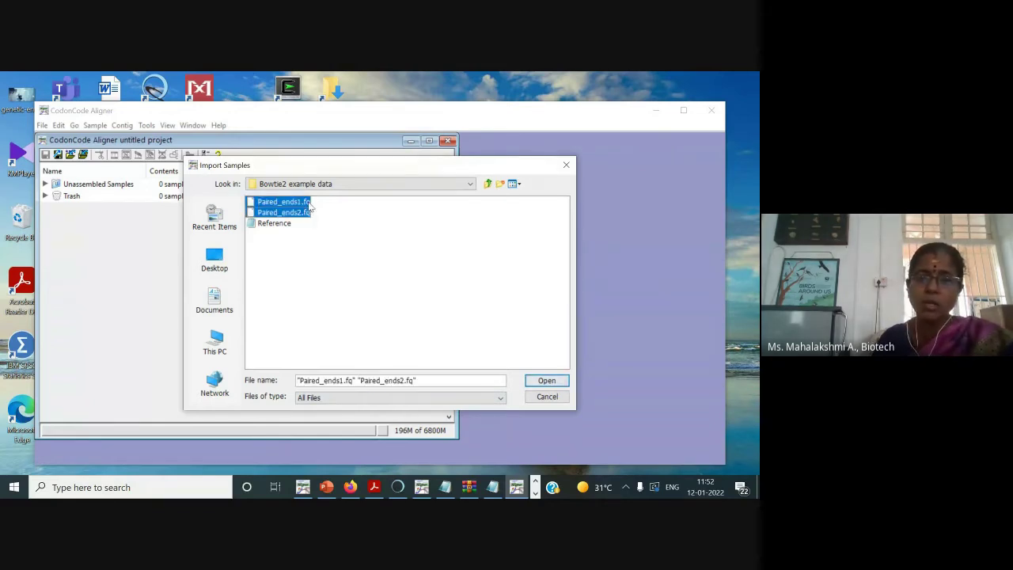
click(547, 381)
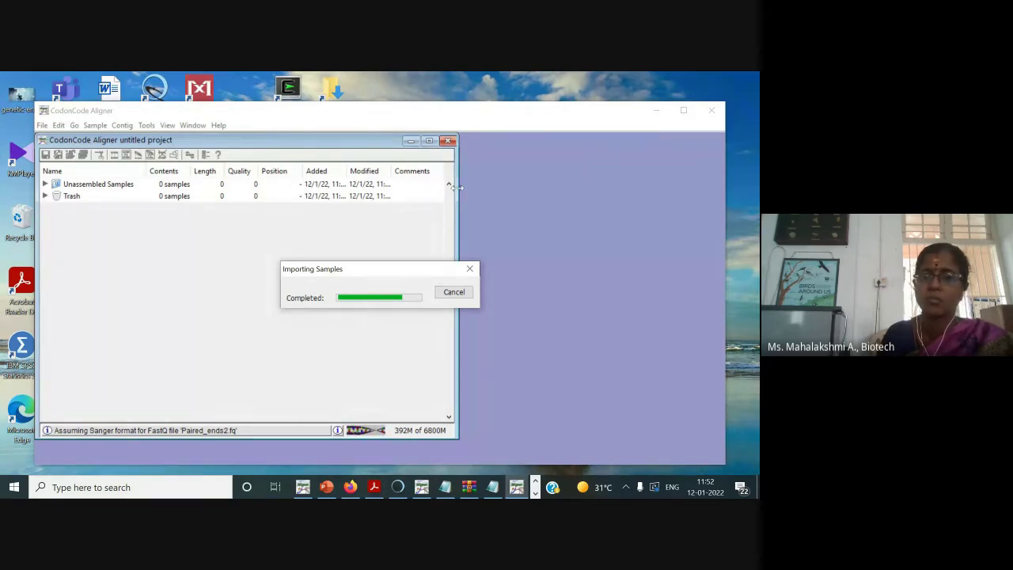
Maximize the project window, select Unassembled Samples and look through the Sample menu.
click(432, 142)
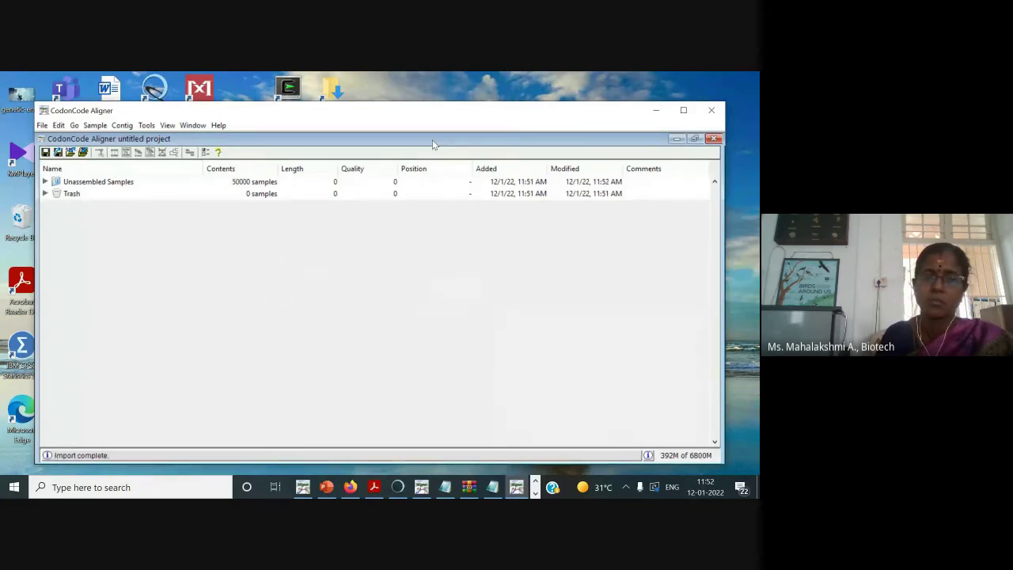
click(115, 185)
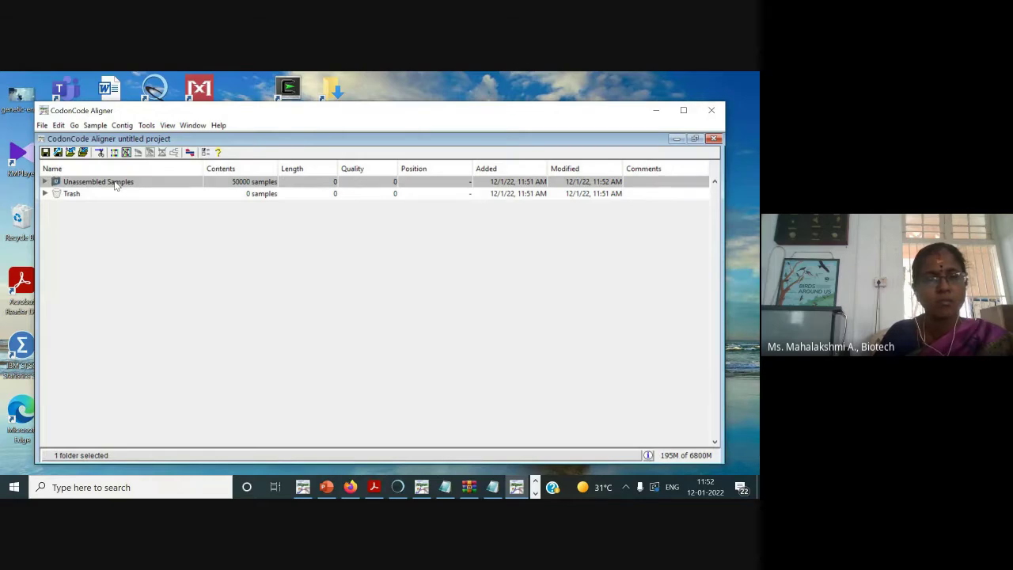
click(95, 125)
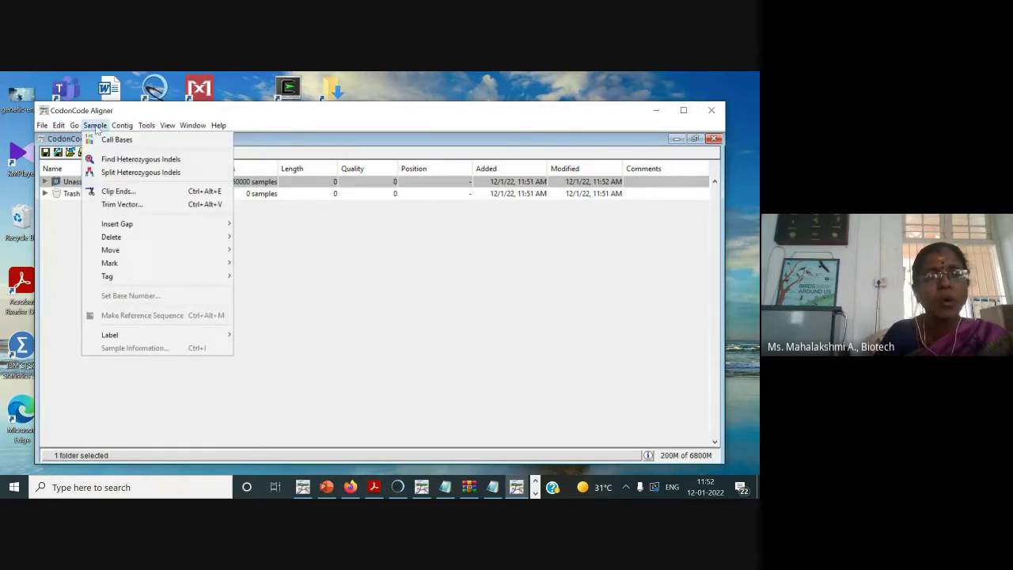
mouse_move(123, 131)
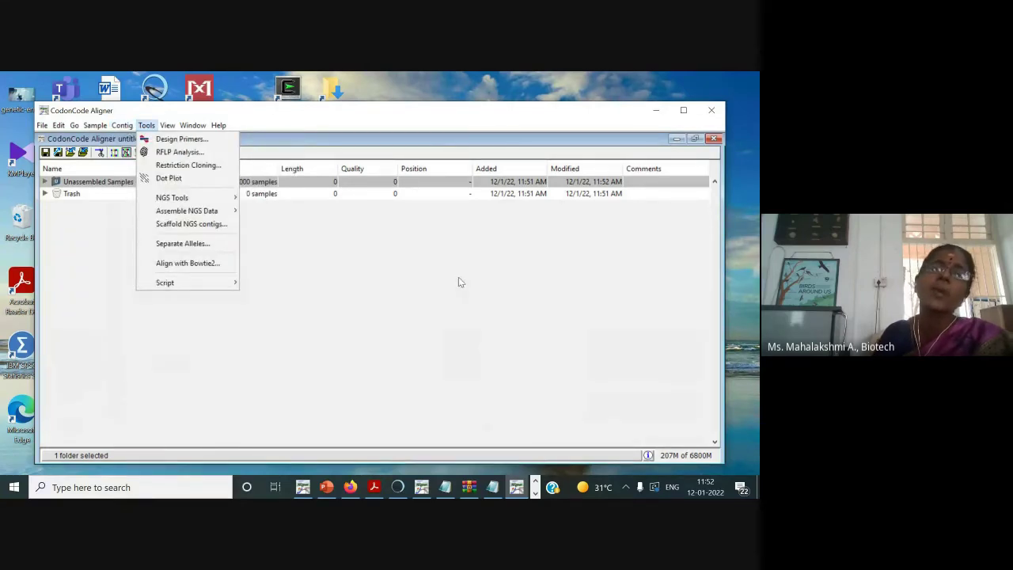
click(419, 324)
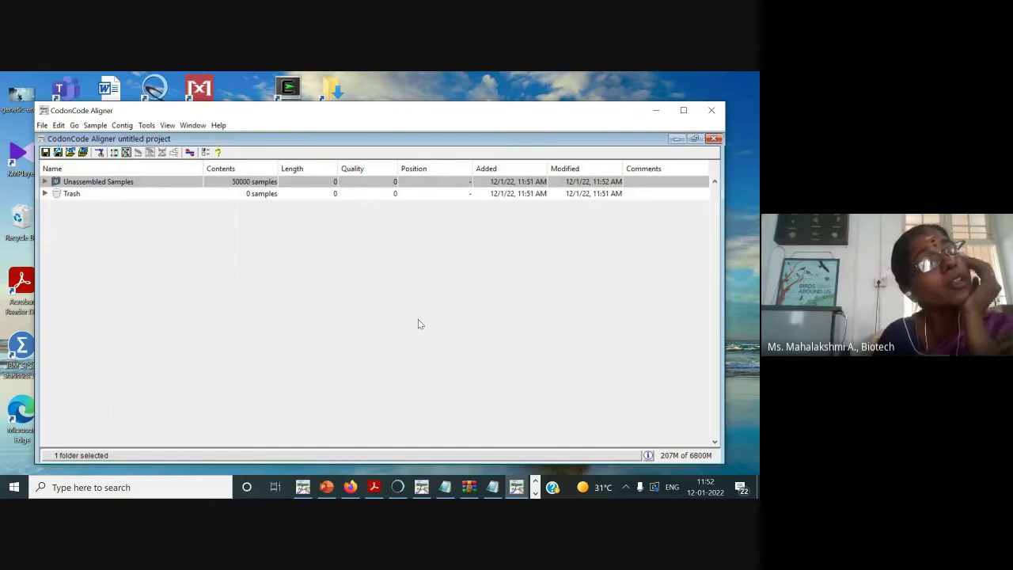
click(41, 125)
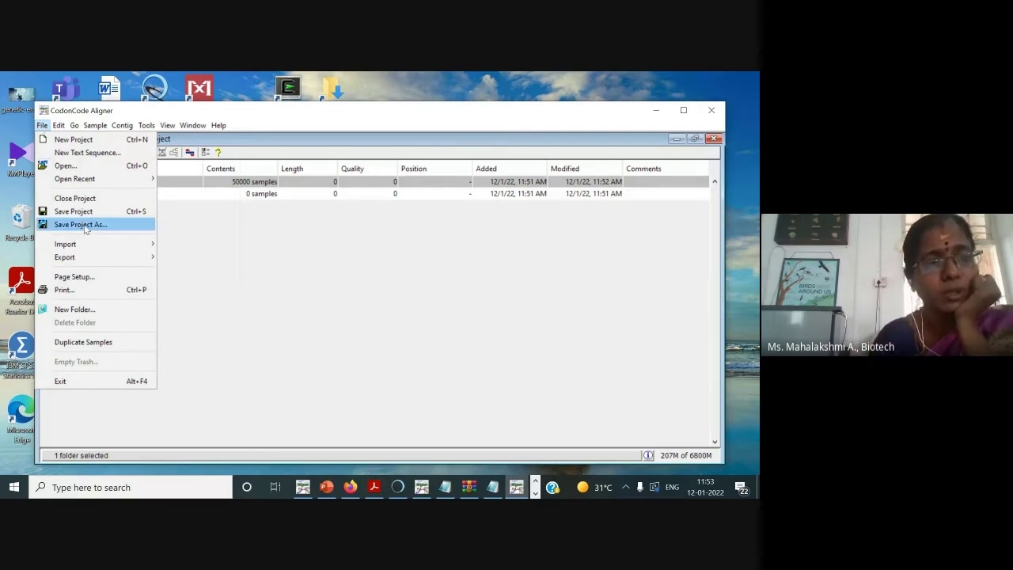
Import Reference.fasta using the All Files type, then sort the samples by name.
mouse_move(84, 245)
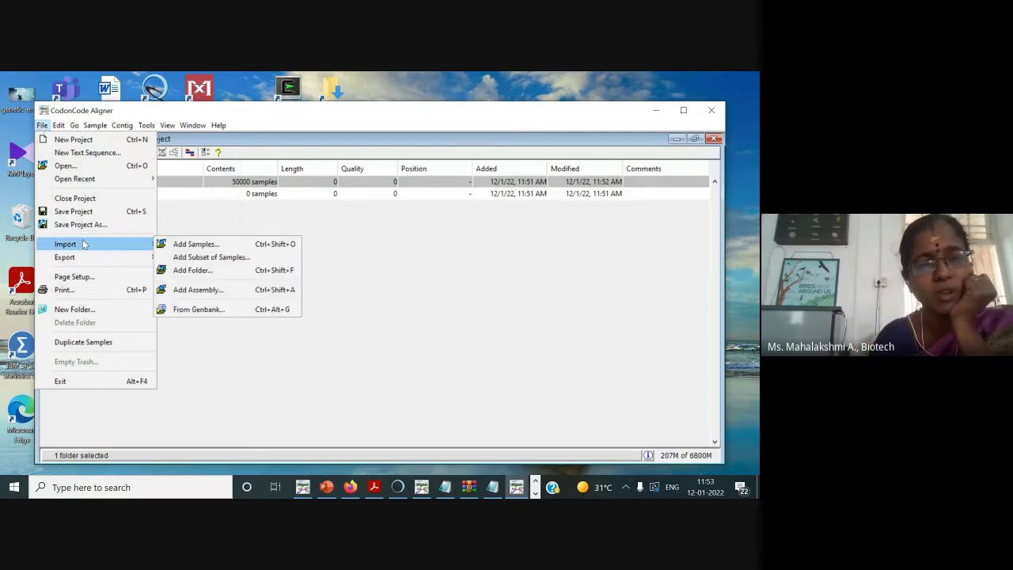
click(177, 246)
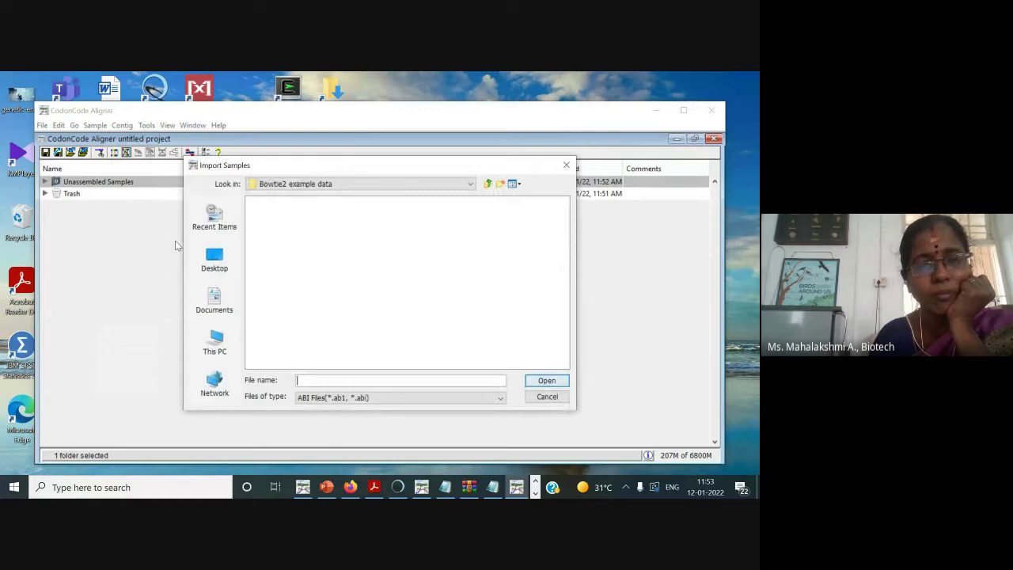
click(400, 401)
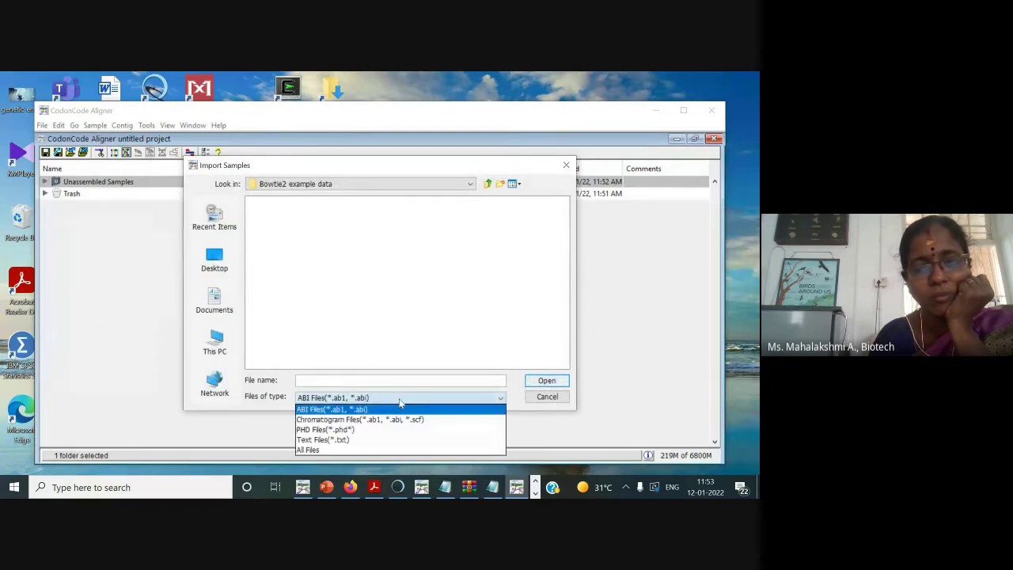
click(310, 449)
click(273, 226)
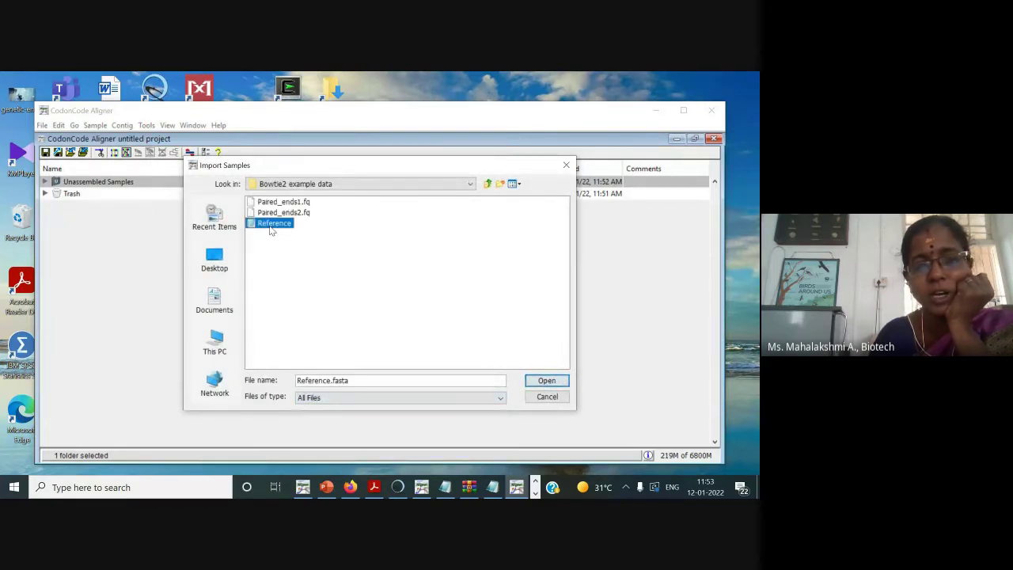
click(547, 381)
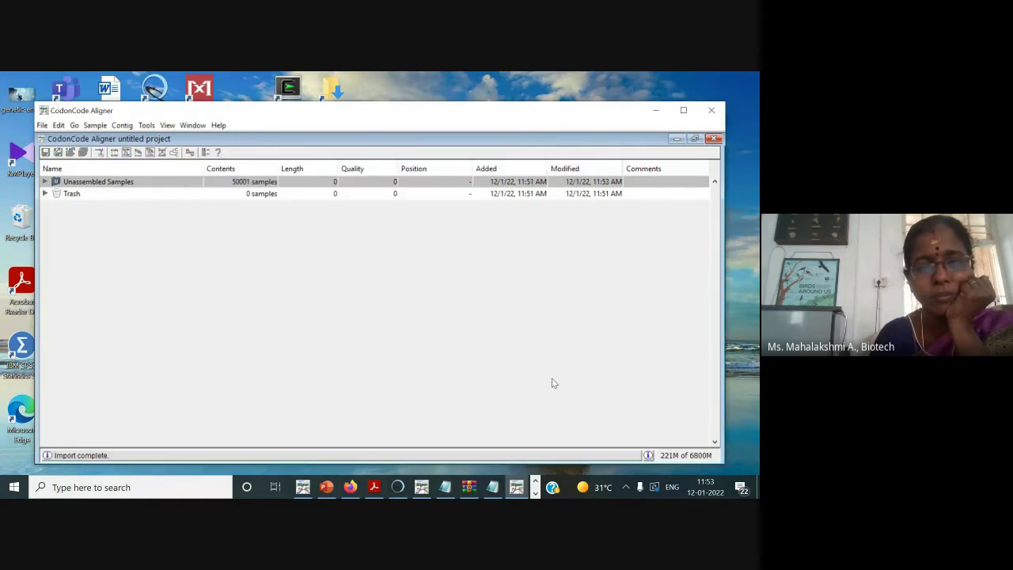
click(135, 173)
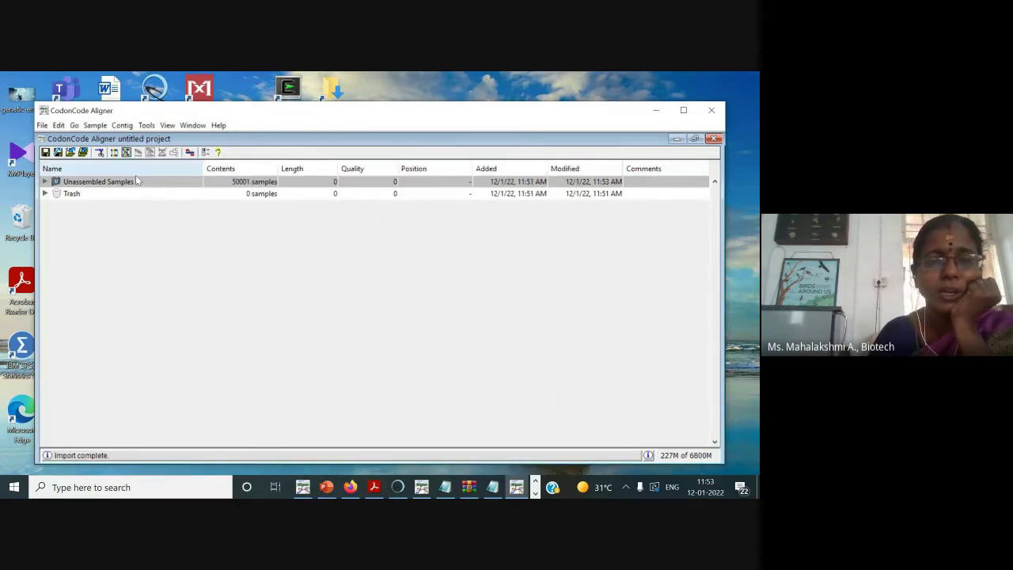
Expand Unassembled Samples, scroll to the bottom and select DM1-3-516-R44-CHL_1.
click(45, 182)
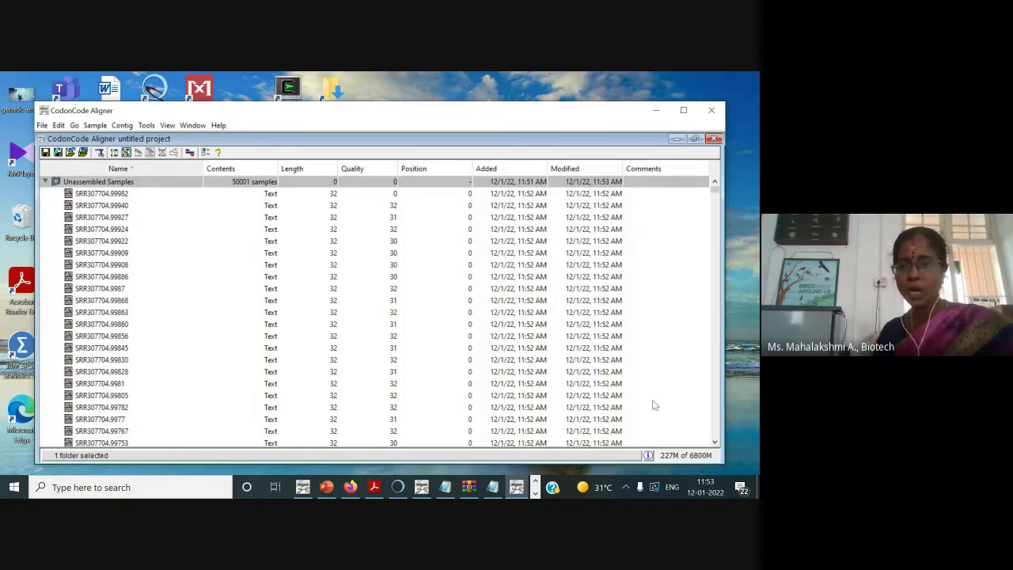
scroll(715, 423, down, 13)
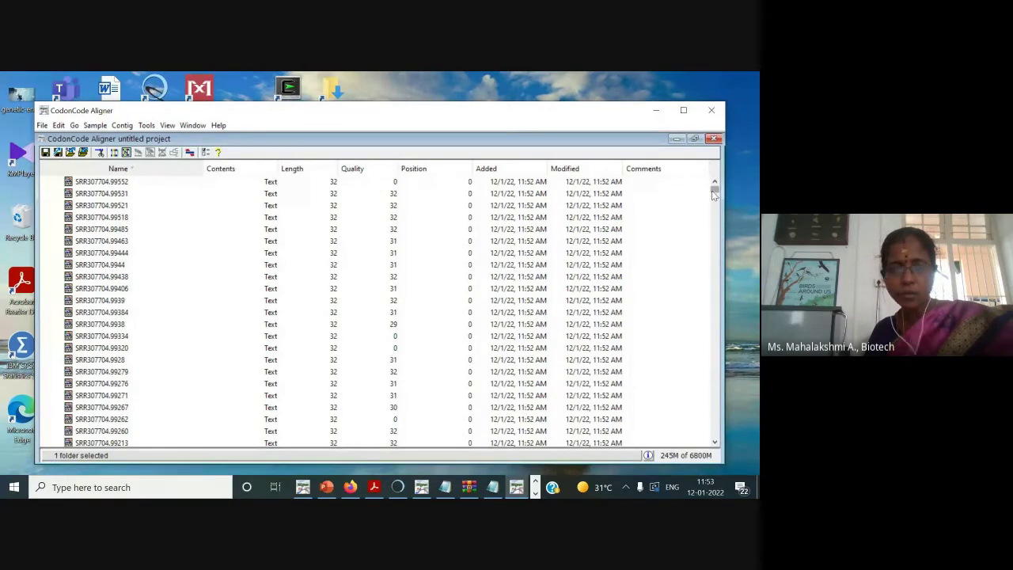
drag(713, 191, 715, 434)
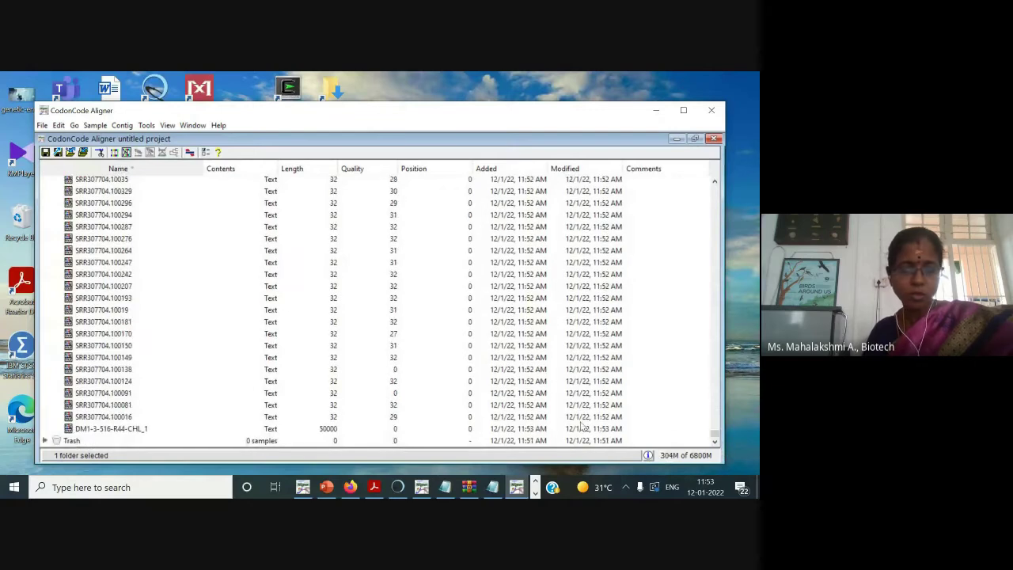
click(133, 432)
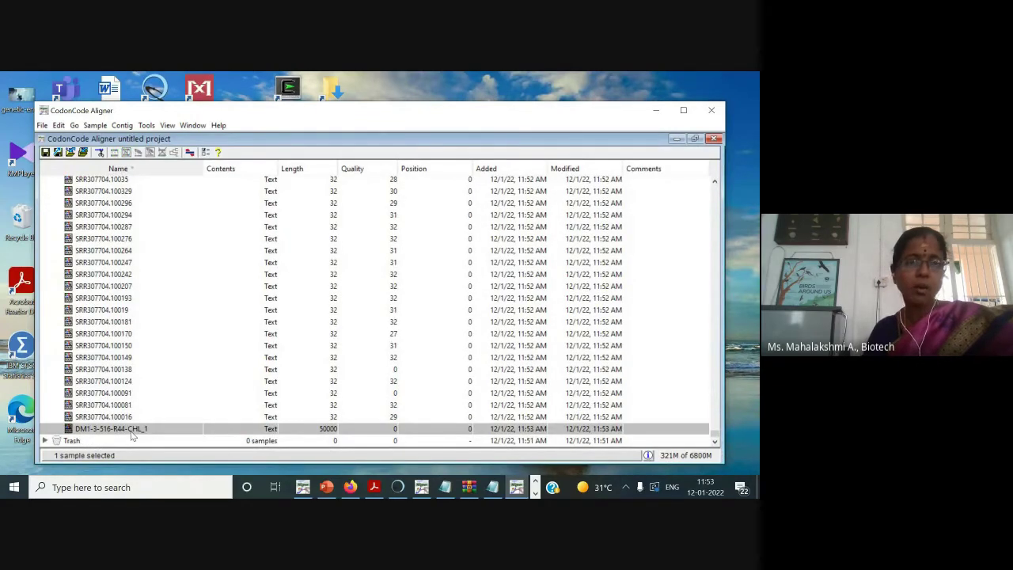
Designate DM1-3-516-R44-CHL_1 as the reference sequence with Make Reference Sequence.
click(120, 128)
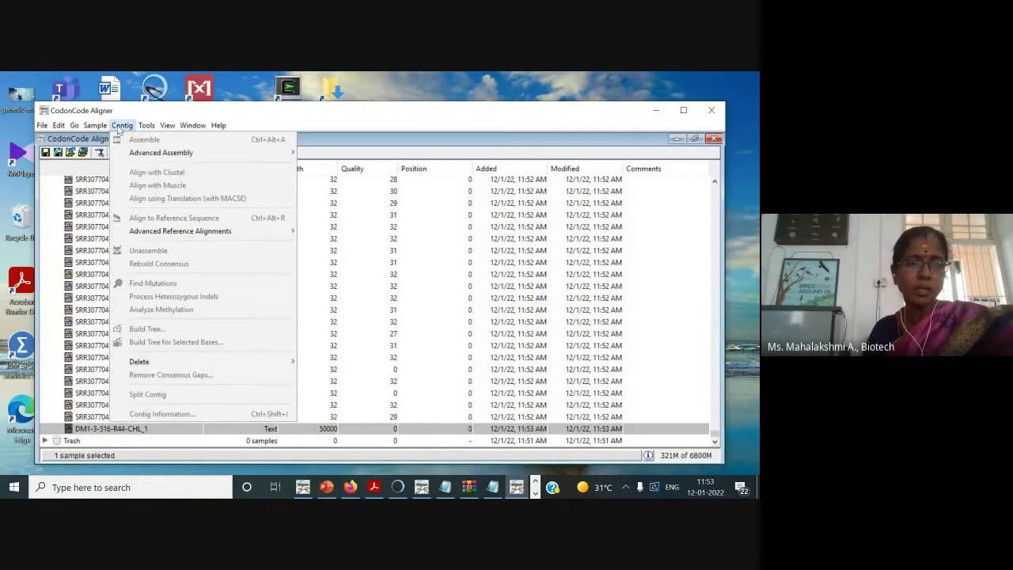
mouse_move(95, 126)
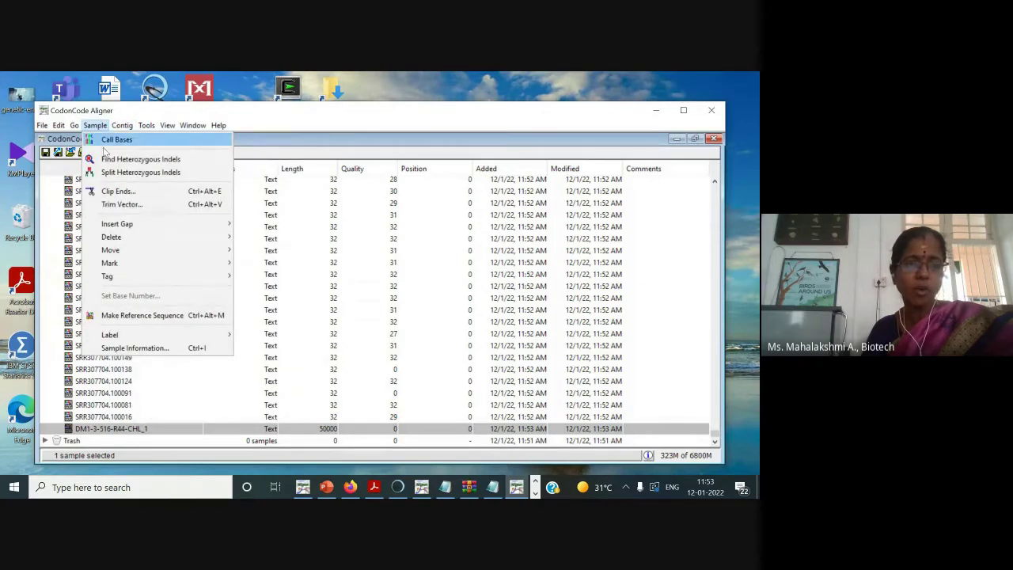
click(142, 317)
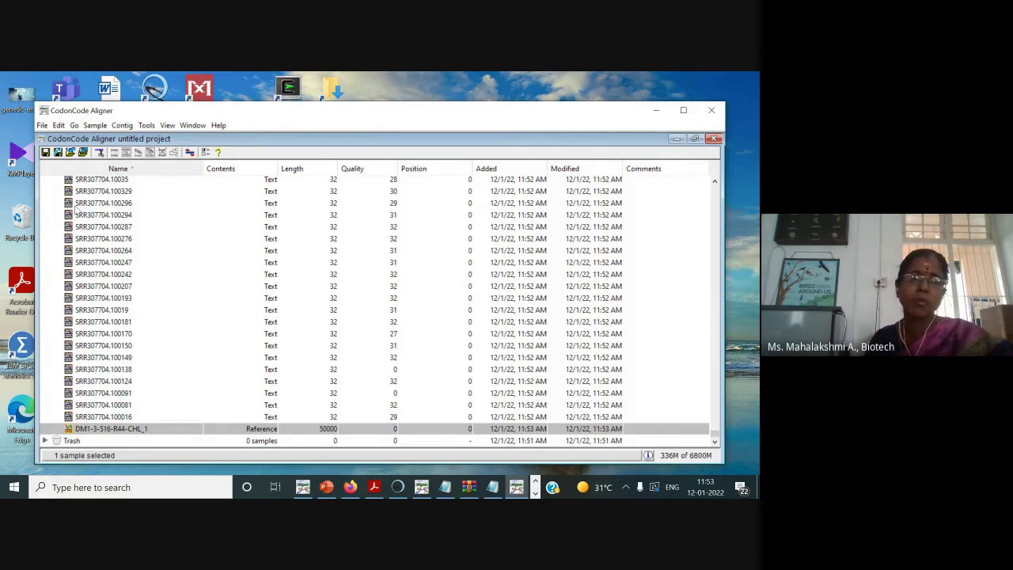
Browse the Contig and Tools menus, then close them without choosing a command.
click(119, 128)
mouse_move(137, 157)
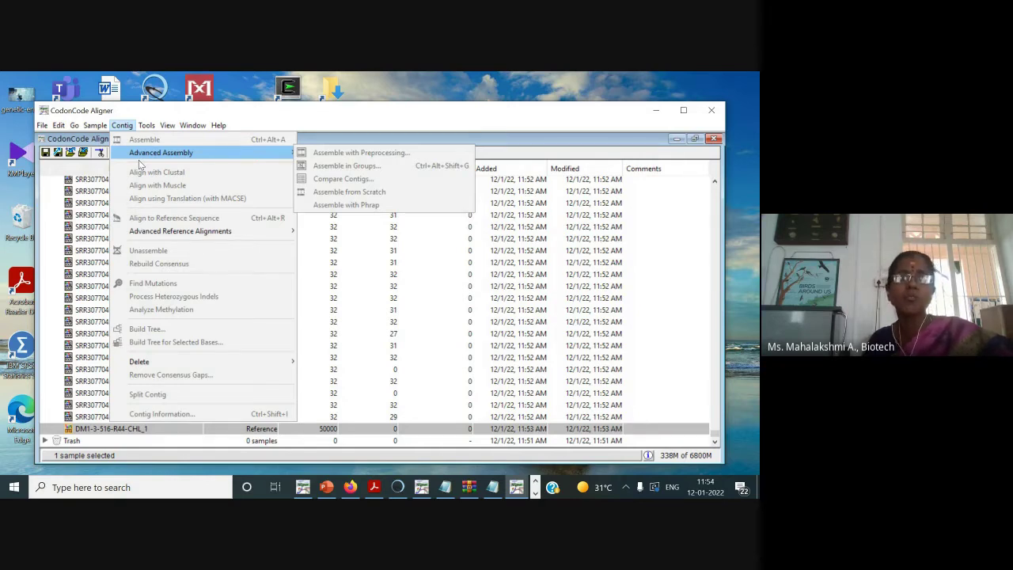
click(147, 127)
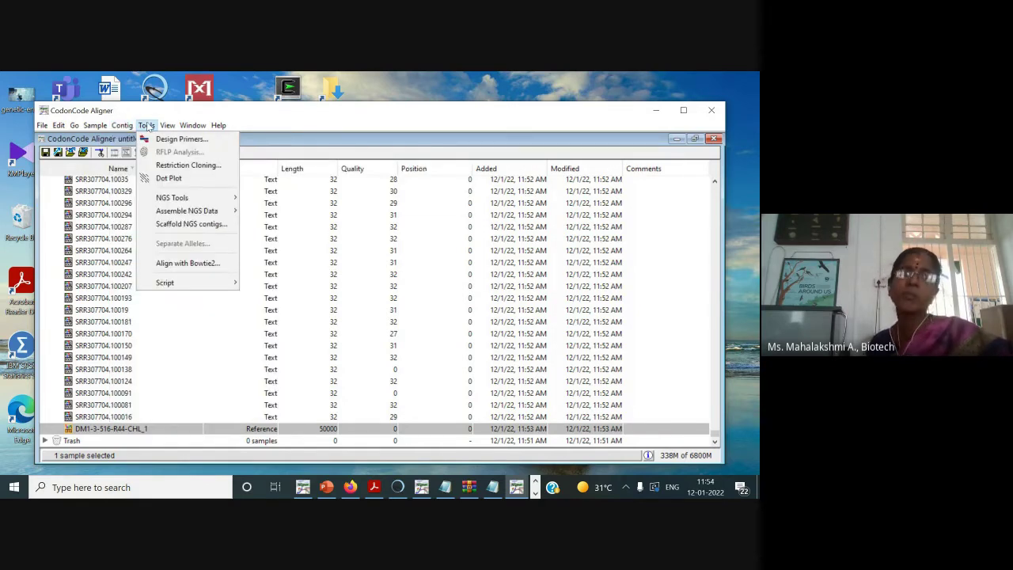
mouse_move(92, 129)
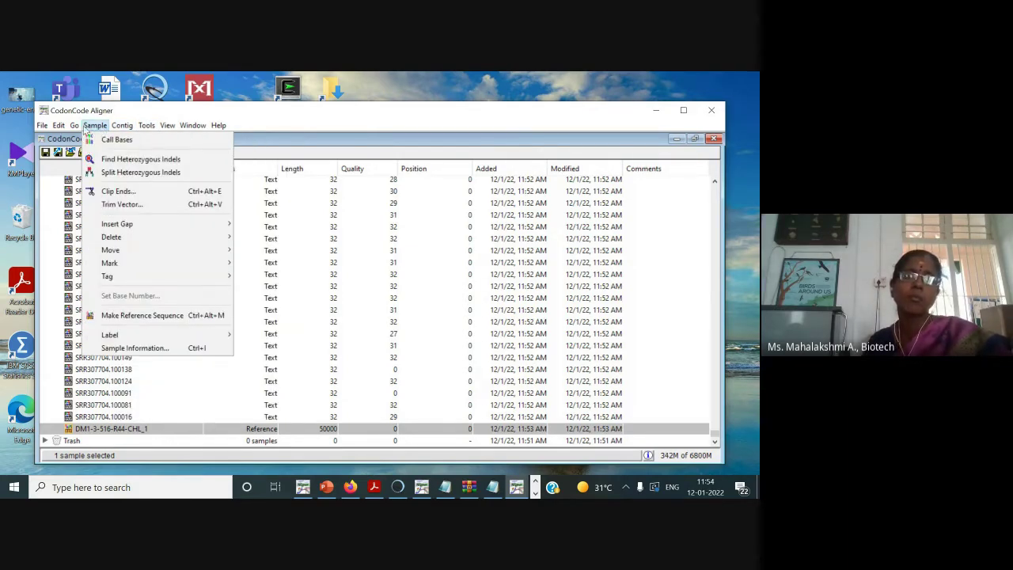
mouse_move(123, 133)
mouse_move(138, 154)
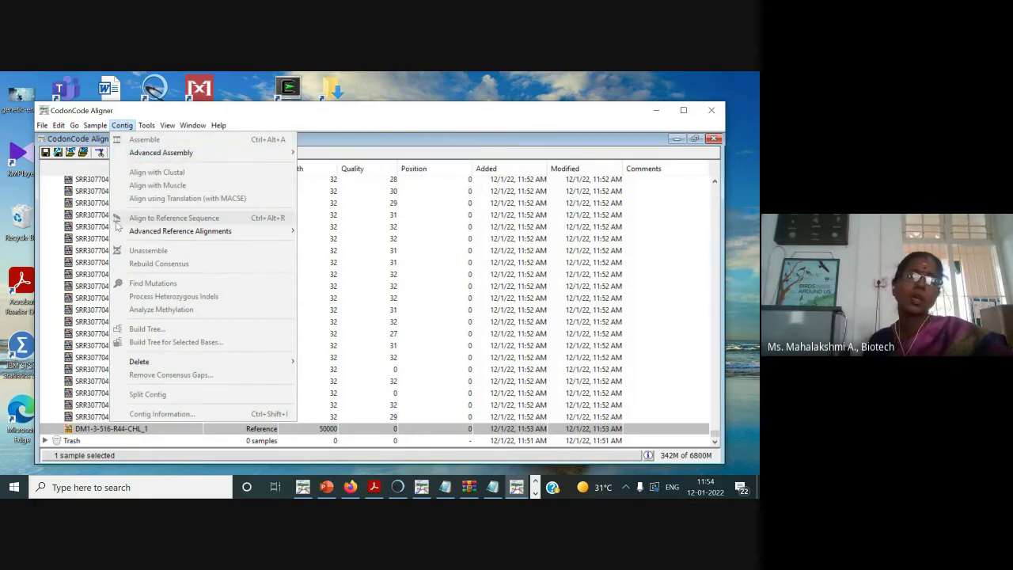
click(73, 184)
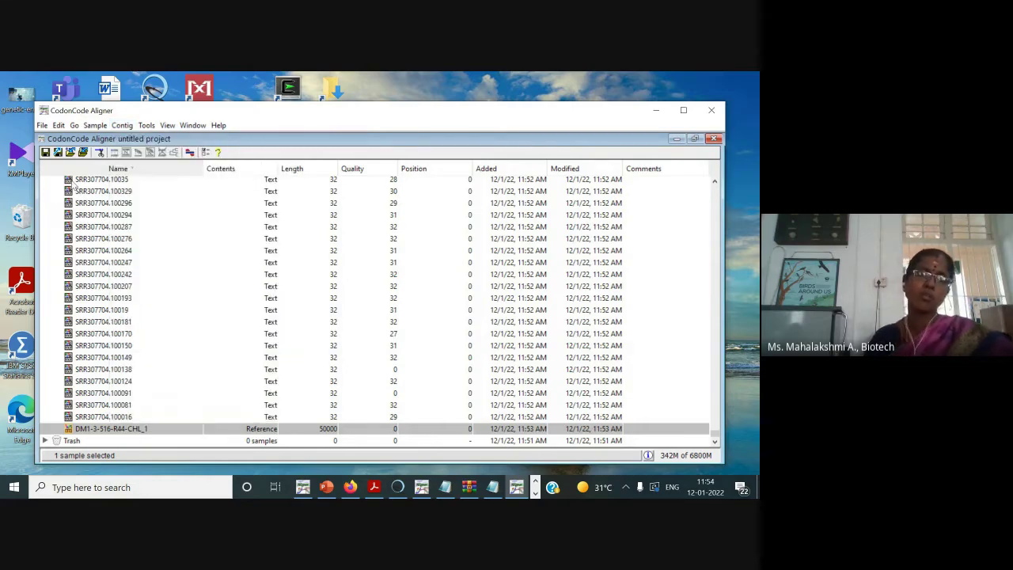
View the 32 bases of read SRR307704.10035, extend the selection, and browse the assembly commands.
double_click(73, 184)
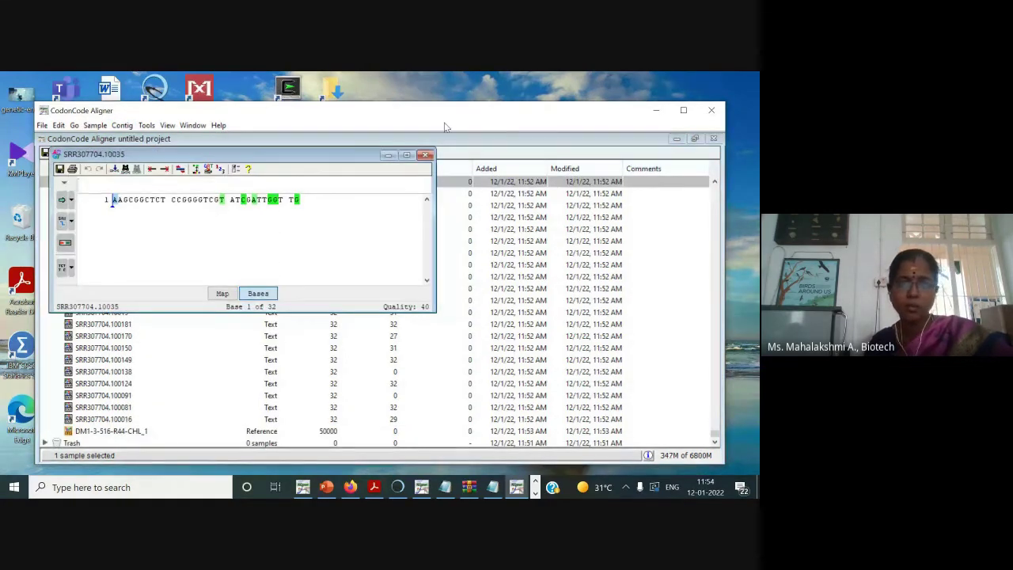
click(425, 154)
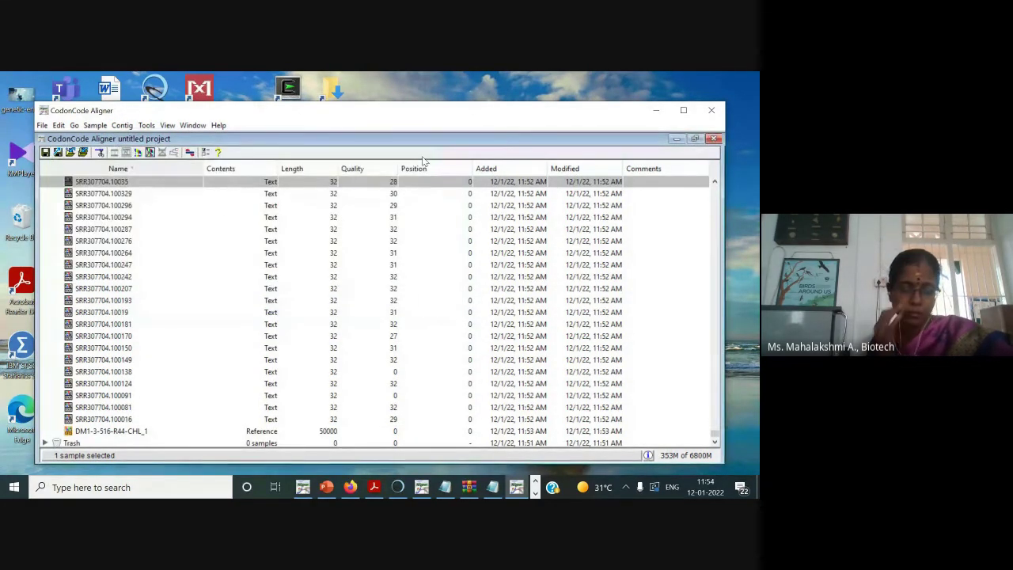
key(shift+Down)
key(shift+Down)
key(shift+Down)
key(shift+Down)
key(shift+Down)
key(shift+Down)
key(shift+Down)
key(shift+Down)
key(shift+Down)
key(shift+Down)
key(shift+Down)
key(shift+Down)
key(shift+Down)
key(shift+Down)
key(shift+Down)
key(shift+Down)
key(shift+Down)
key(shift+Down)
key(shift+Down)
key(shift+Down)
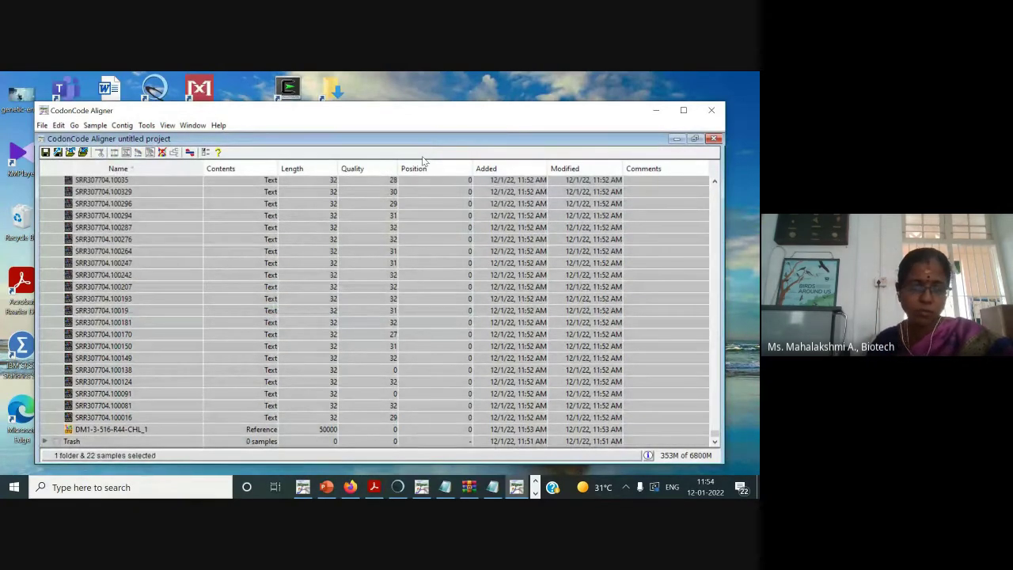
click(121, 125)
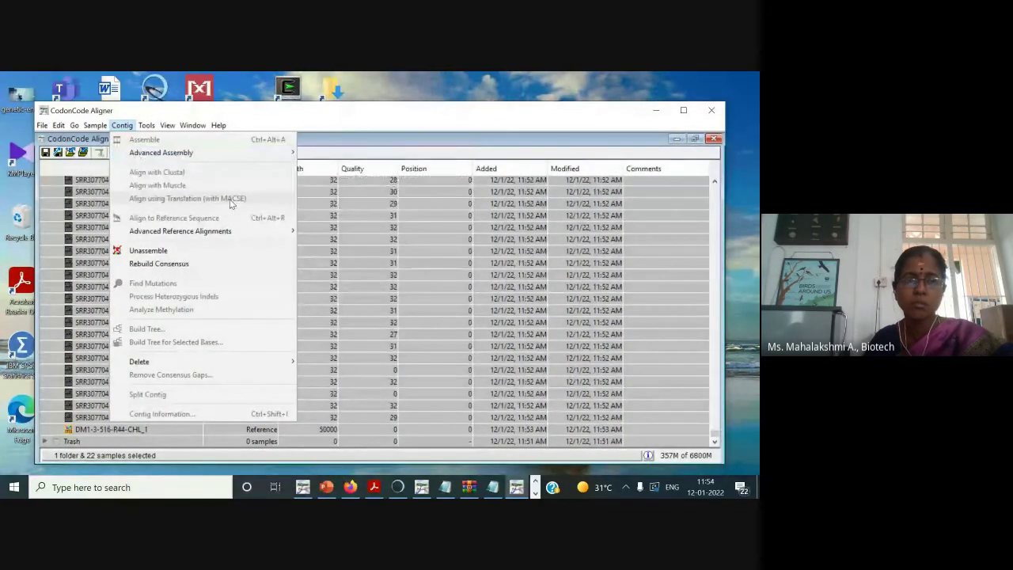
mouse_move(196, 154)
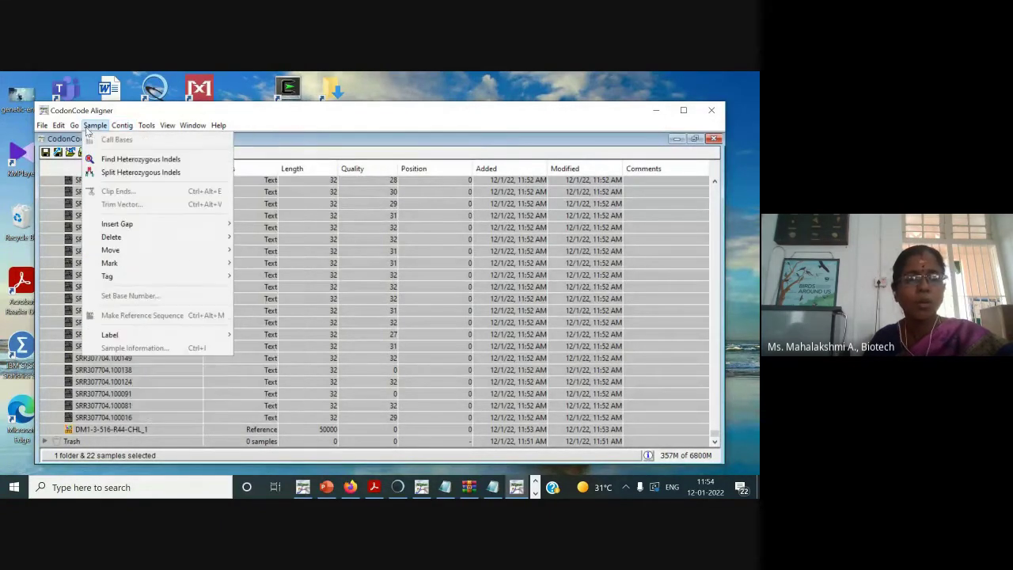
mouse_move(128, 129)
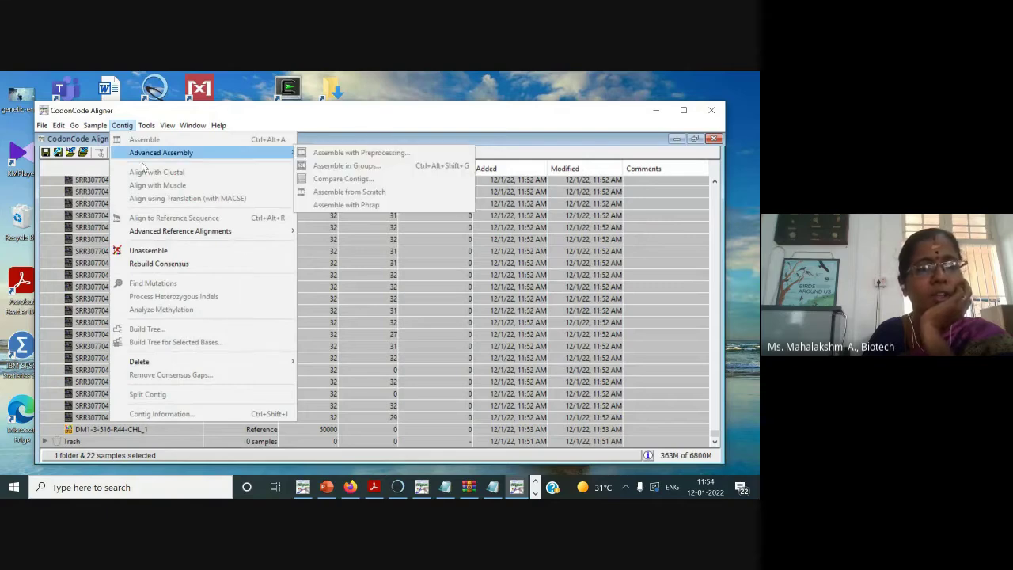
click(356, 289)
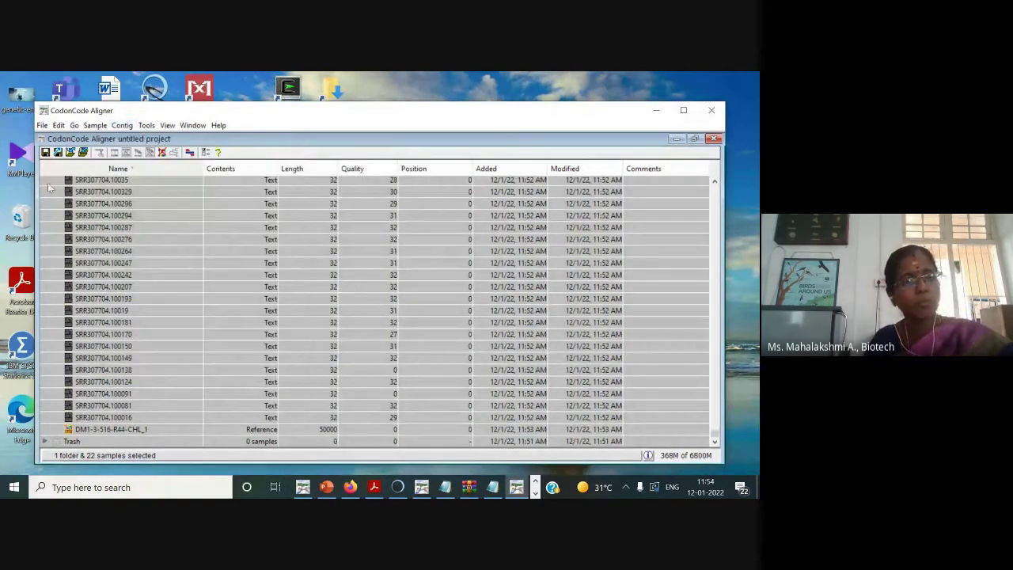
Reopen SRR307704.10035, close it and extend the selection to the first few reads.
double_click(115, 182)
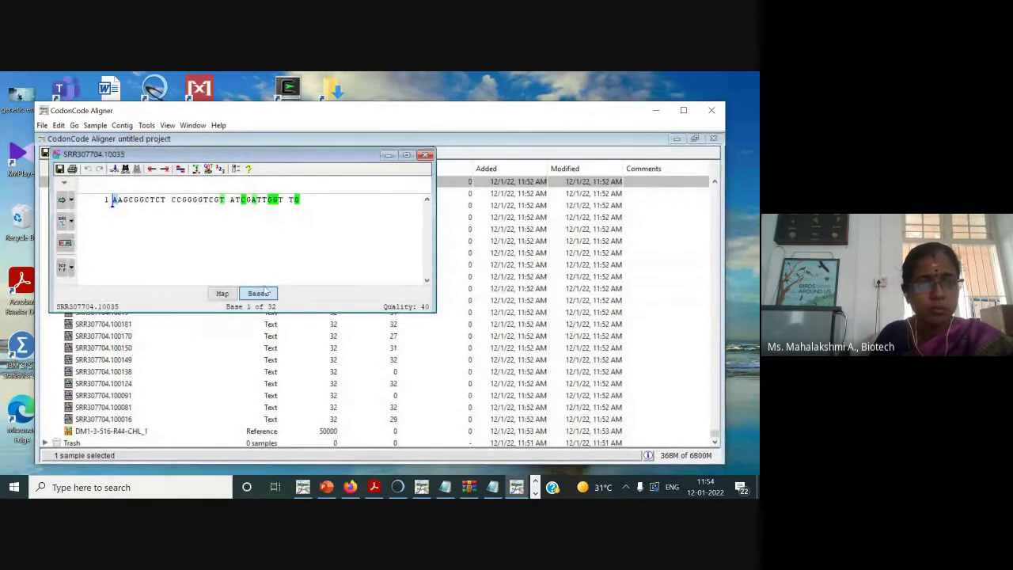
click(426, 154)
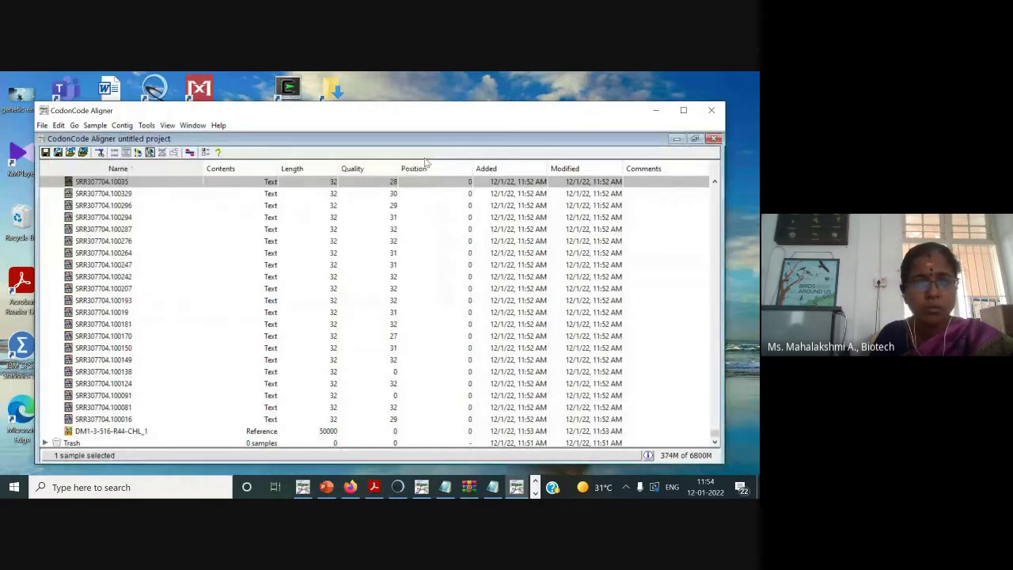
key(shift+Down)
key(shift+Down)
key(shift+Down)
key(shift+Down)
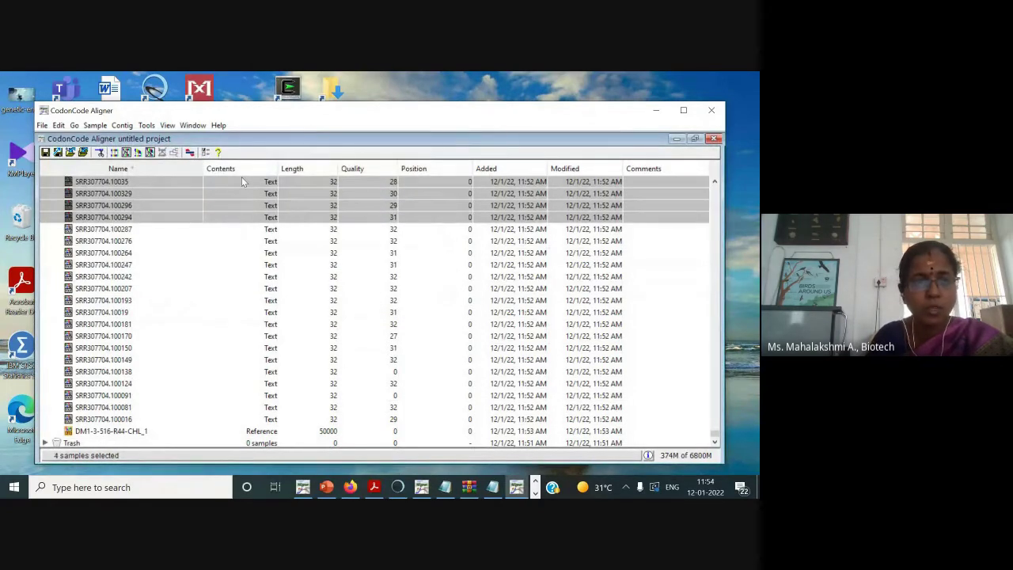
Try a grouped assembly of the chosen reads, splitting sample names into Part1 and Clone.
click(121, 126)
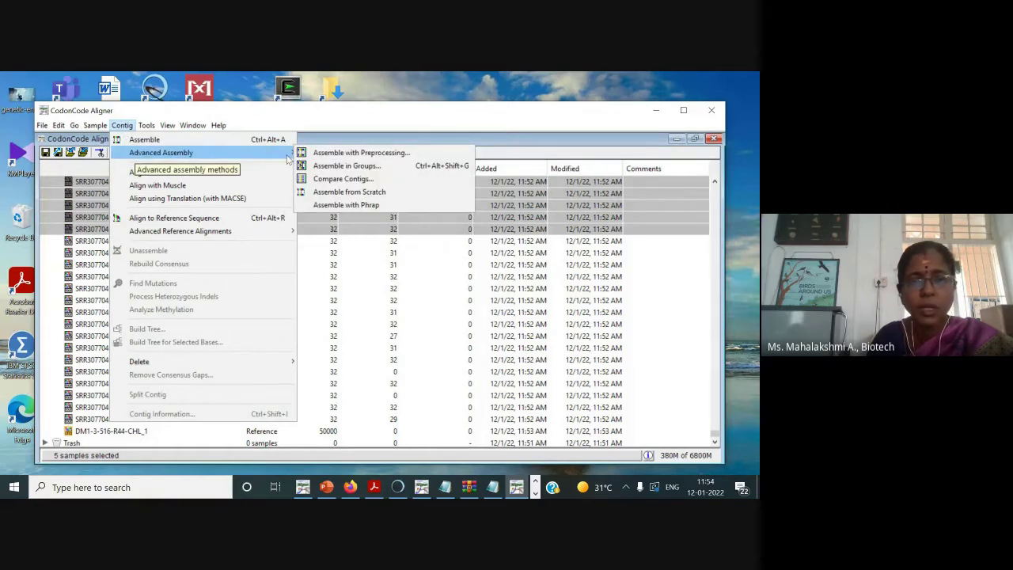
click(326, 166)
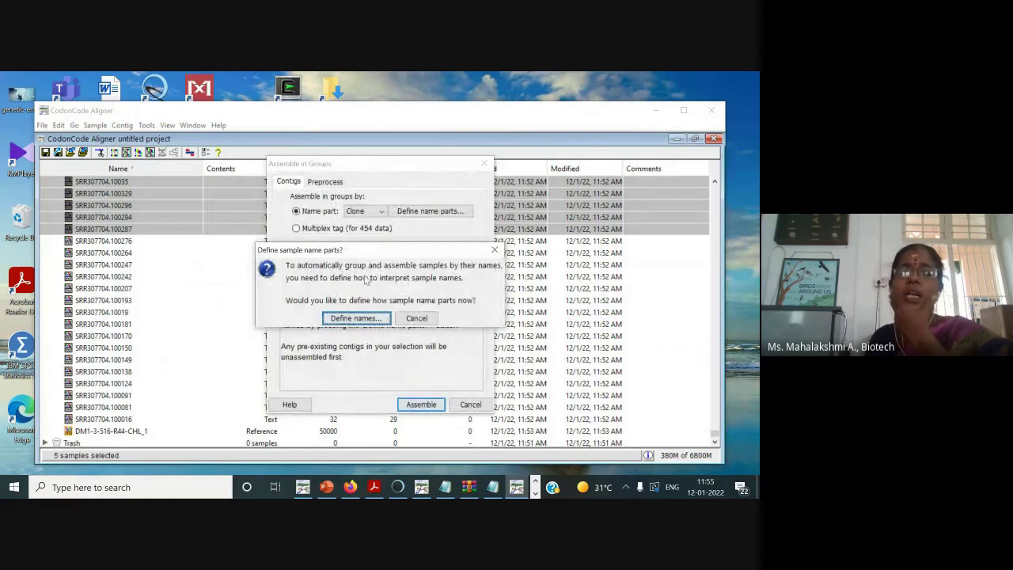
click(351, 317)
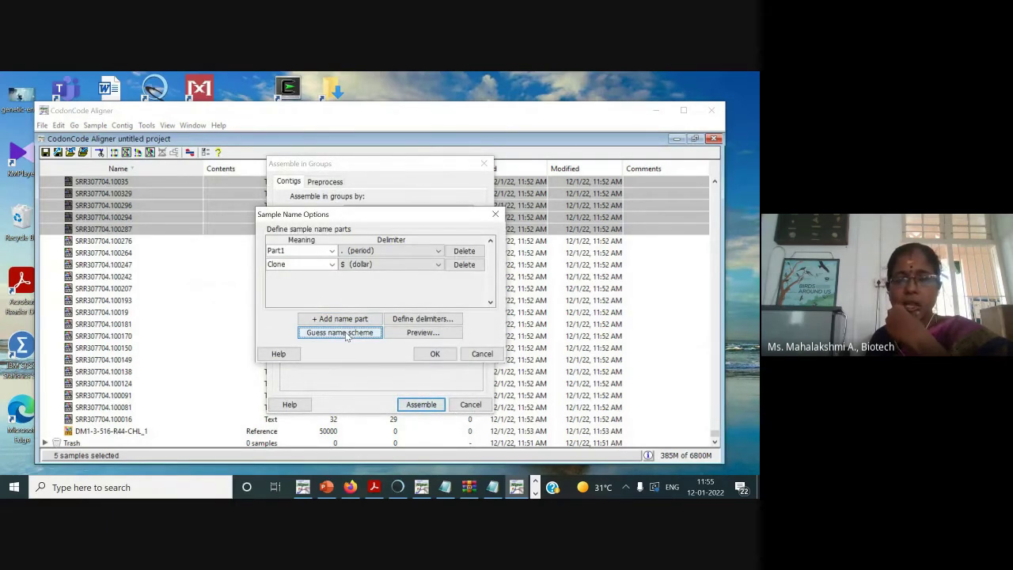
click(407, 333)
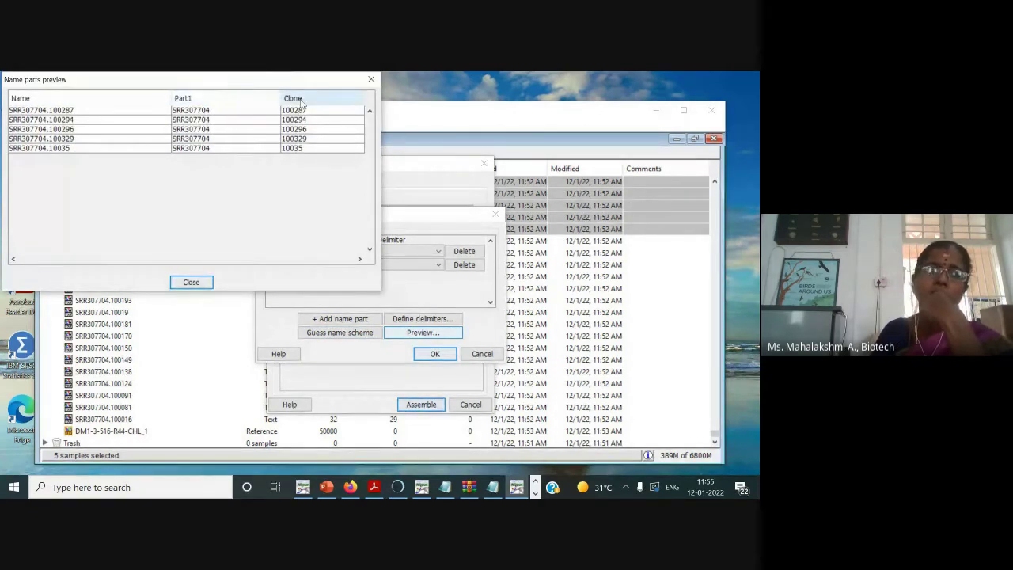
click(191, 283)
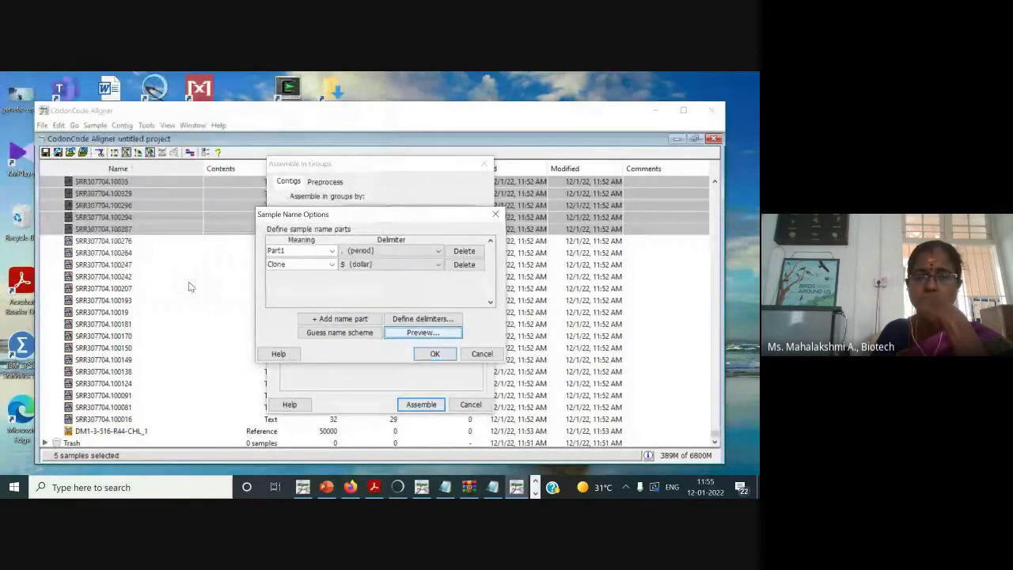
click(434, 354)
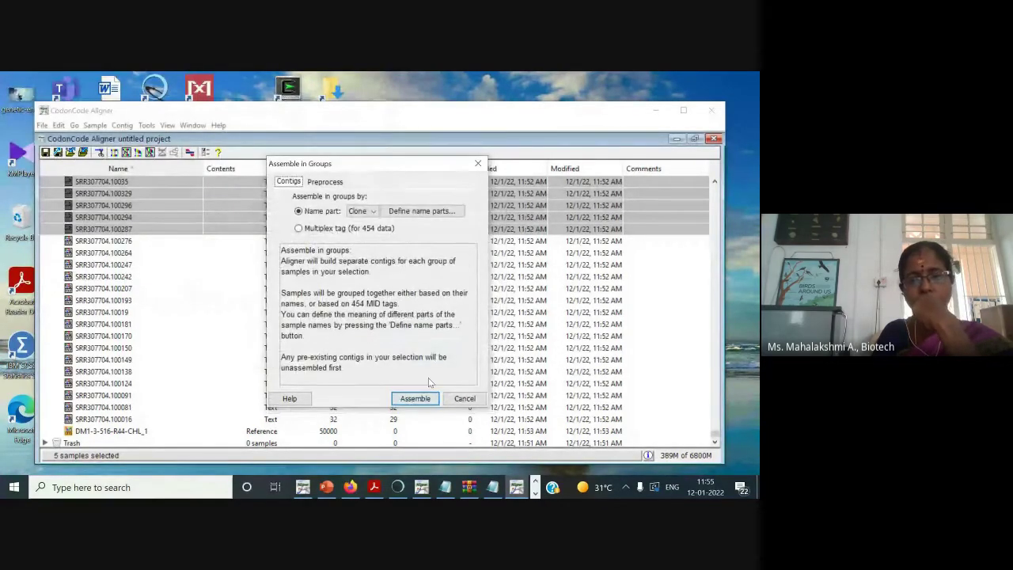
click(423, 401)
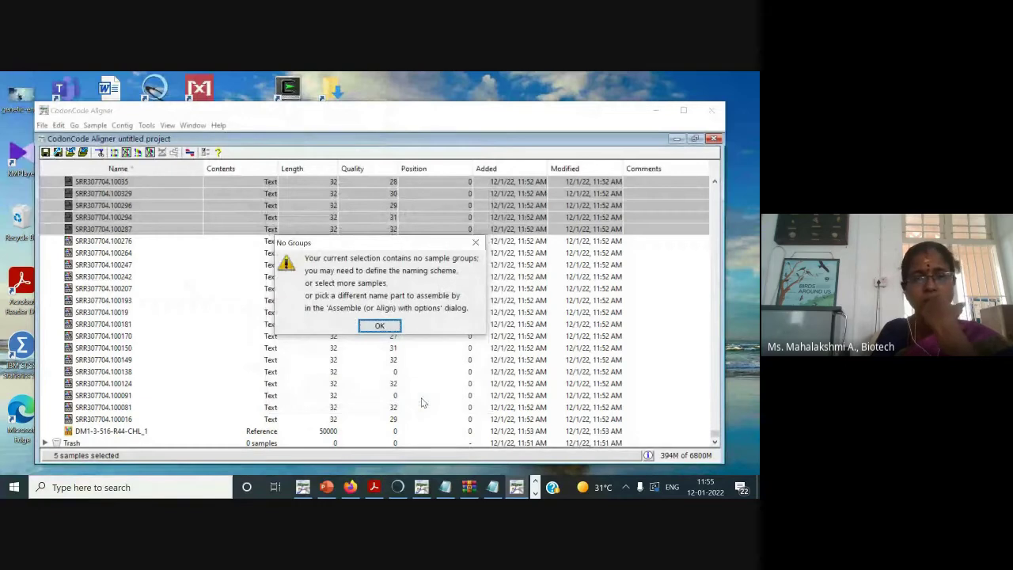
Dismiss the no-groups warning and select all 21 sequencing reads.
click(381, 326)
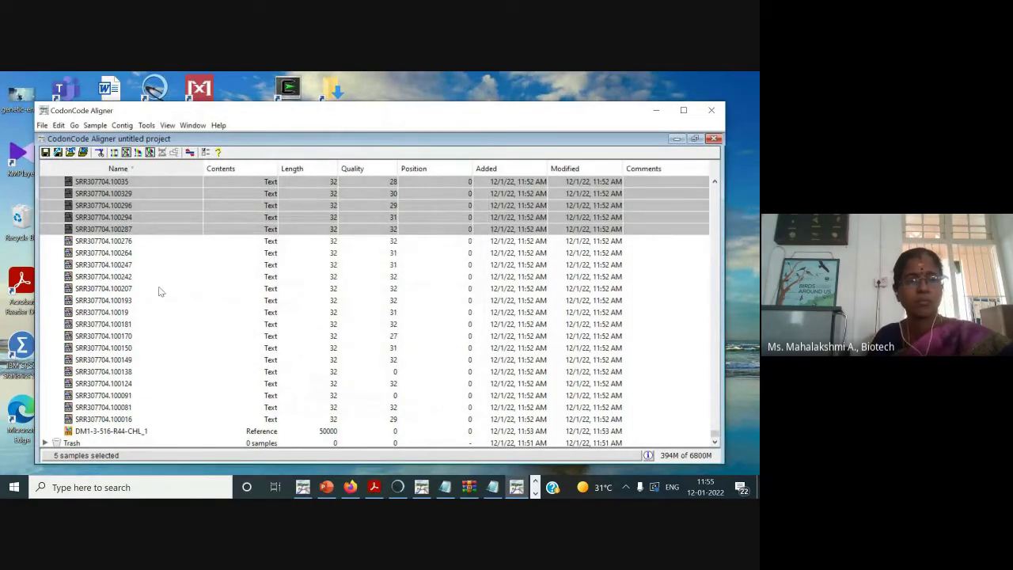
click(124, 184)
key(shift+Down)
key(shift+Down)
key(shift+Down)
key(shift+Down)
key(shift+Down)
key(shift+Down)
key(shift+Down)
key(shift+Down)
key(shift+Down)
key(shift+Down)
key(shift+Down)
key(shift+Down)
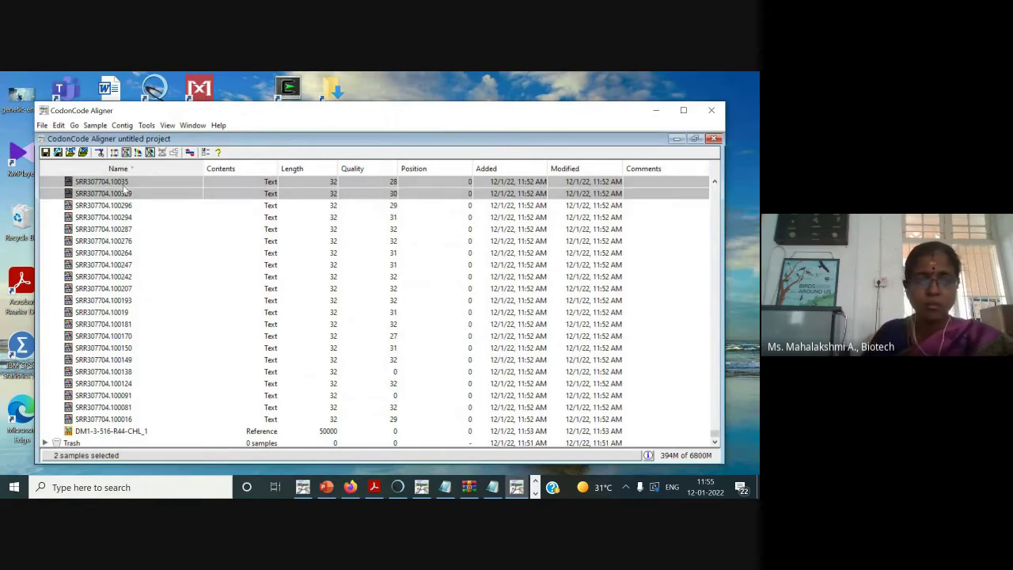
key(shift+Down)
key(shift+Down)
key(shift+Down)
key(shift+Down)
key(shift+Down)
key(shift+Down)
key(shift+Down)
key(shift+Down)
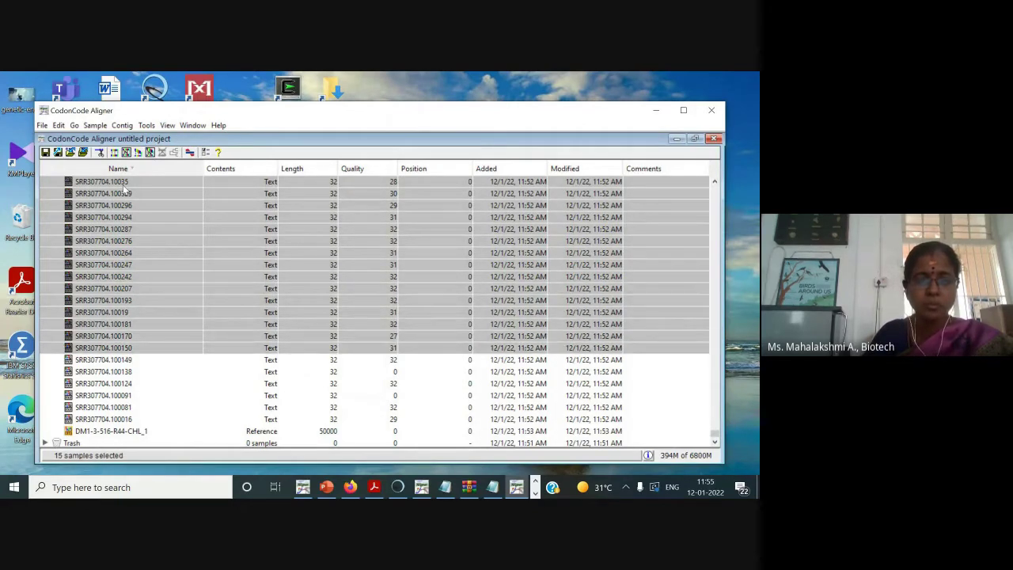
click(120, 125)
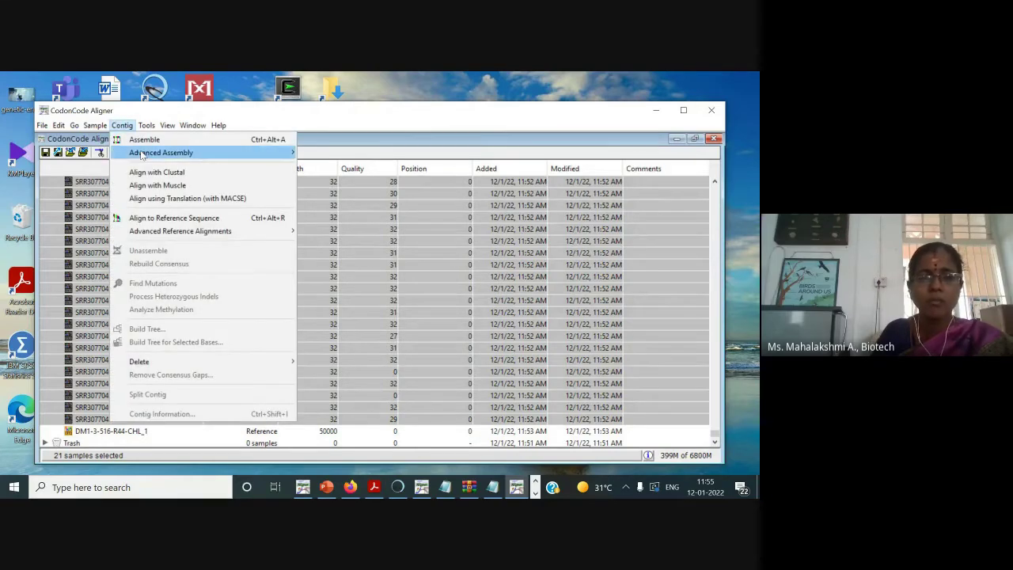
Run a plain assembly of the selected reads and suppress simple warnings when it finds no overlaps.
click(141, 141)
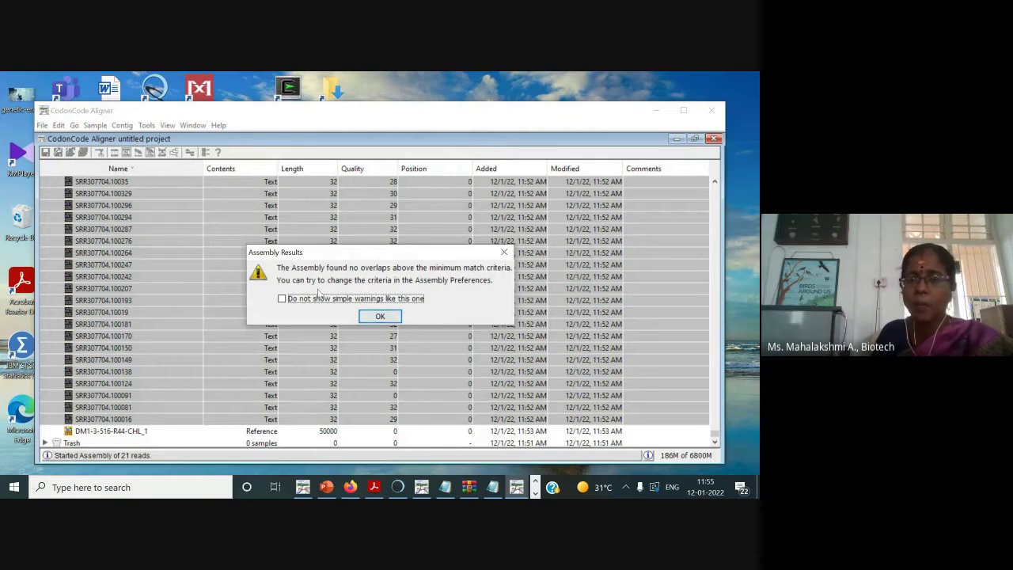
click(282, 298)
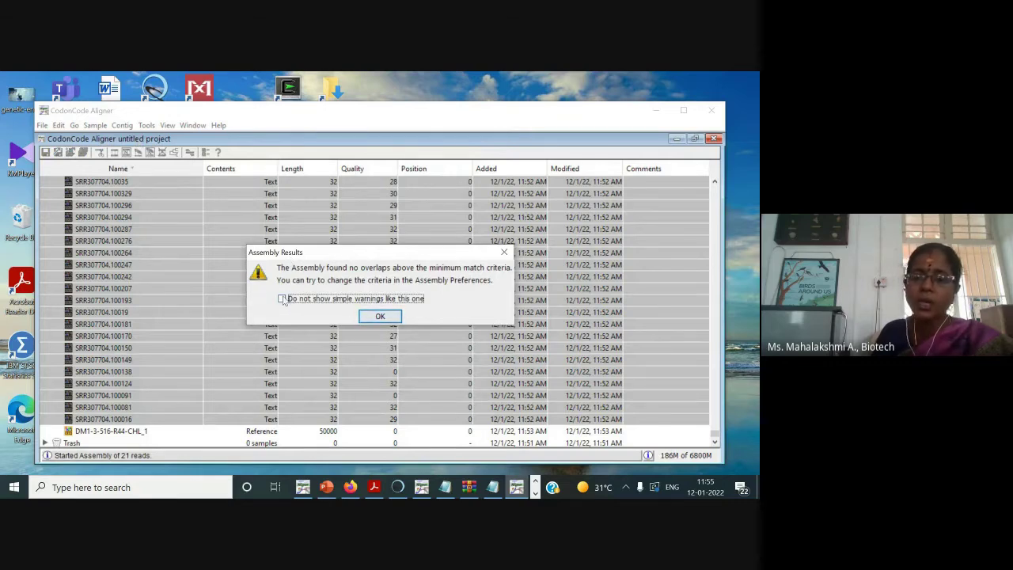
click(380, 316)
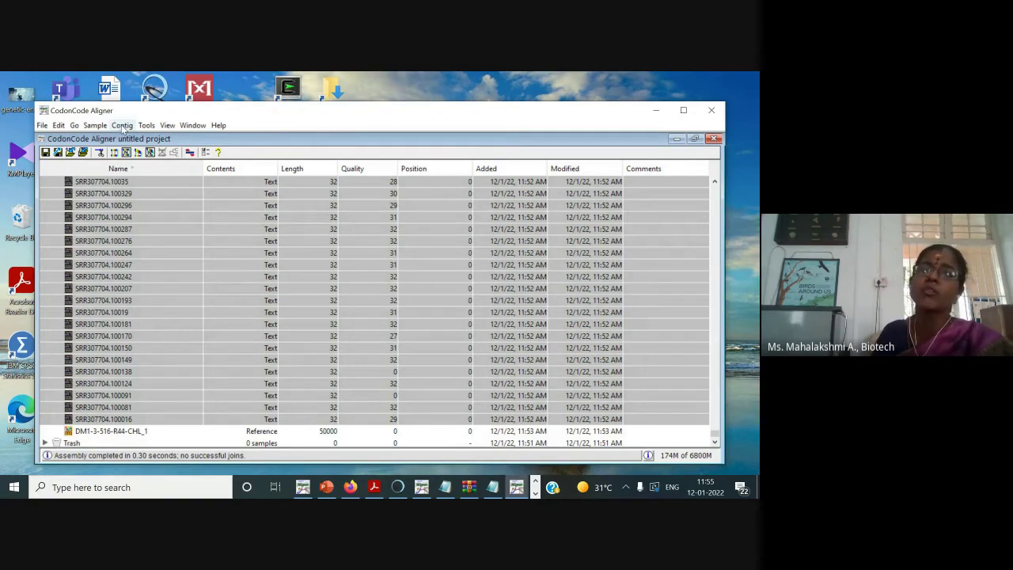
Align the 21 reads with Muscle to produce the 55-base Contig1.
click(122, 125)
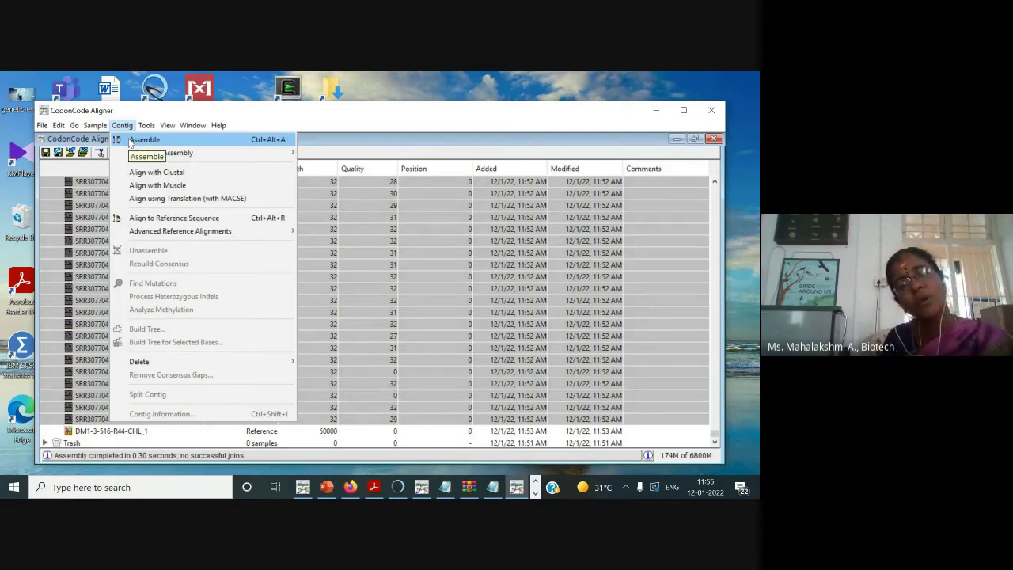
mouse_move(135, 157)
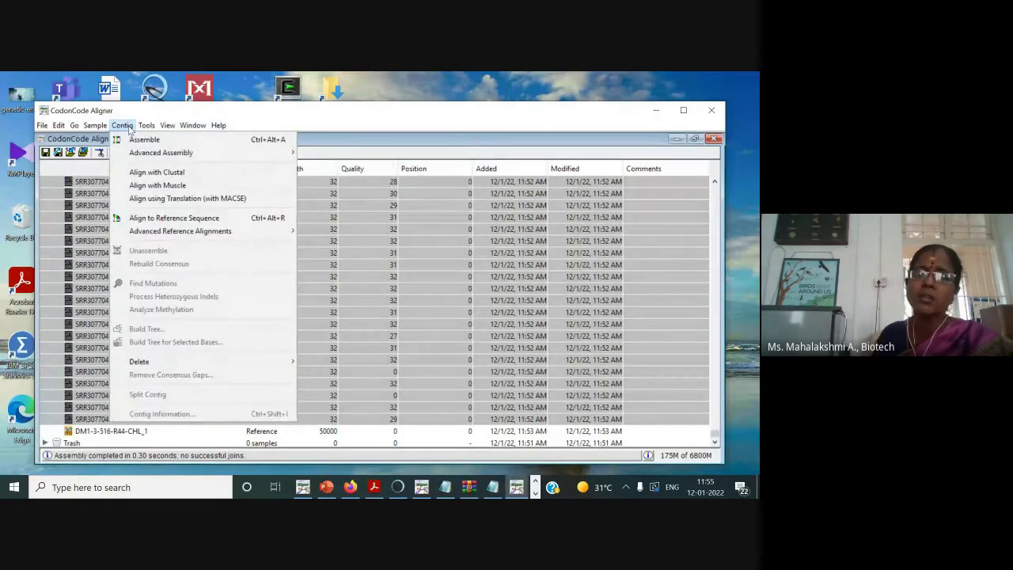
click(134, 185)
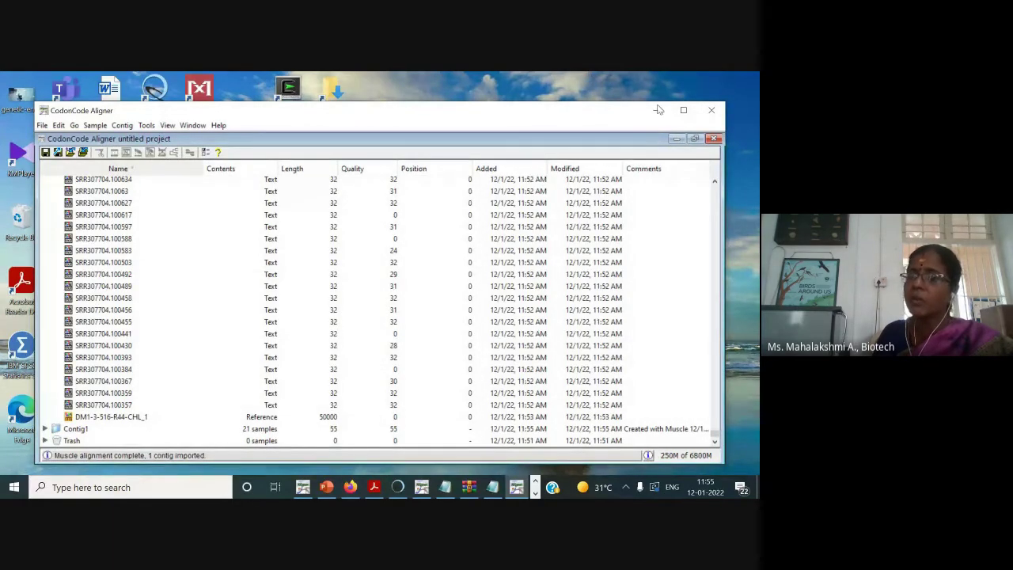
Maximize the aligner, browse the Tools and Contig menus, then minimize it to the desktop.
click(684, 112)
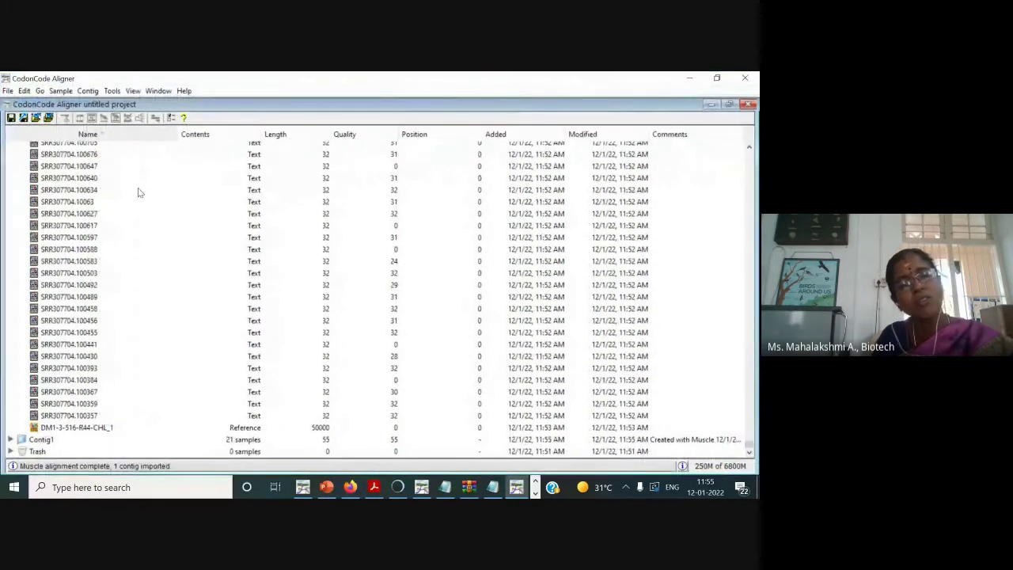
click(109, 92)
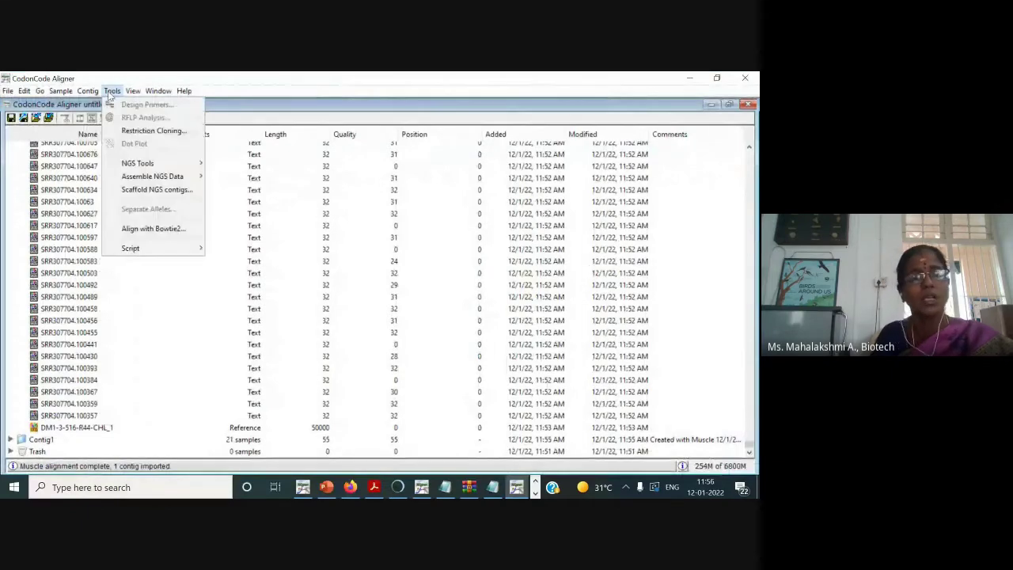
mouse_move(87, 92)
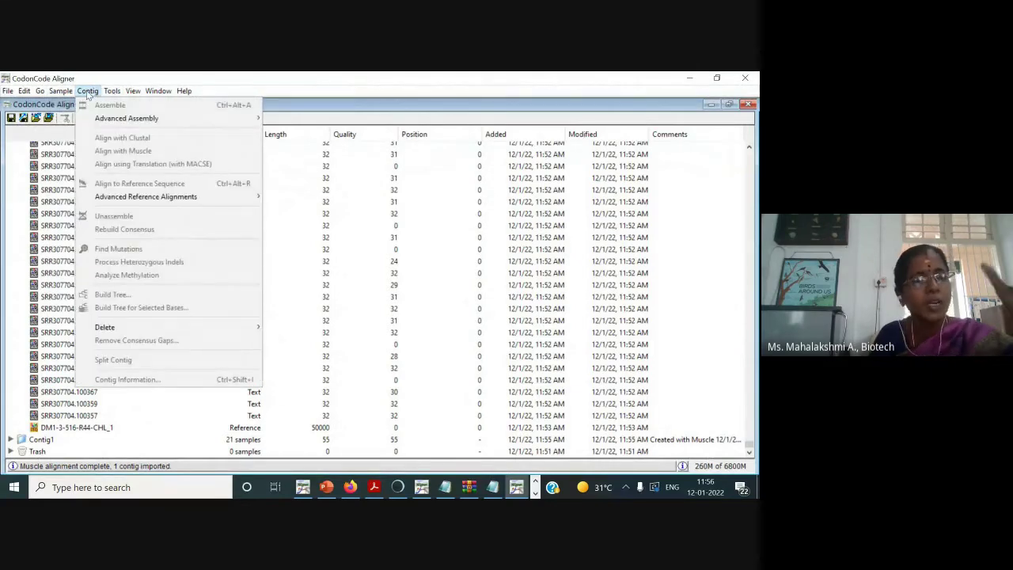
mouse_move(101, 120)
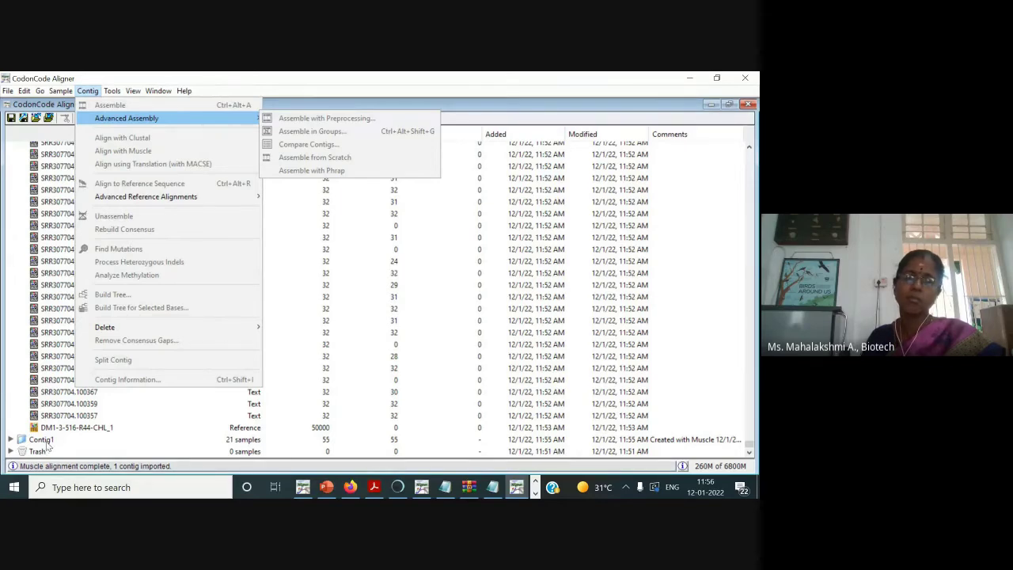
click(695, 79)
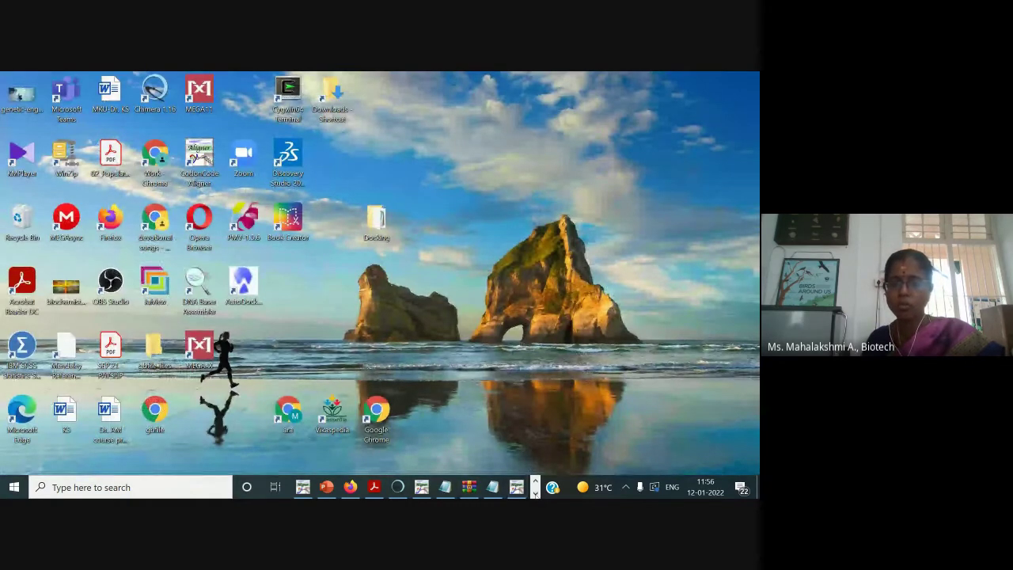
Bring Chrome back up and switch to the Google Meet call tab.
click(535, 480)
mouse_move(516, 486)
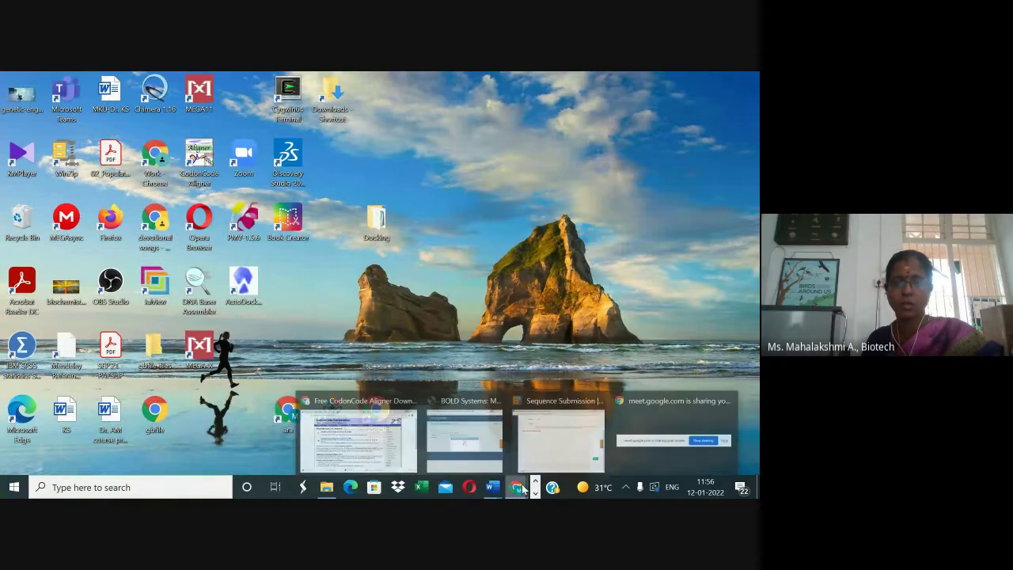
click(358, 457)
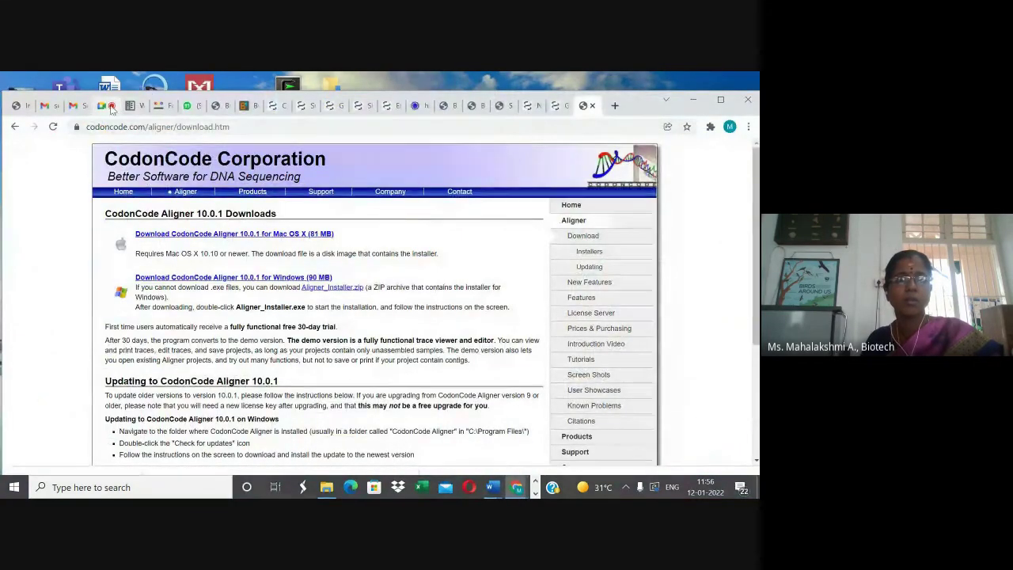
click(101, 105)
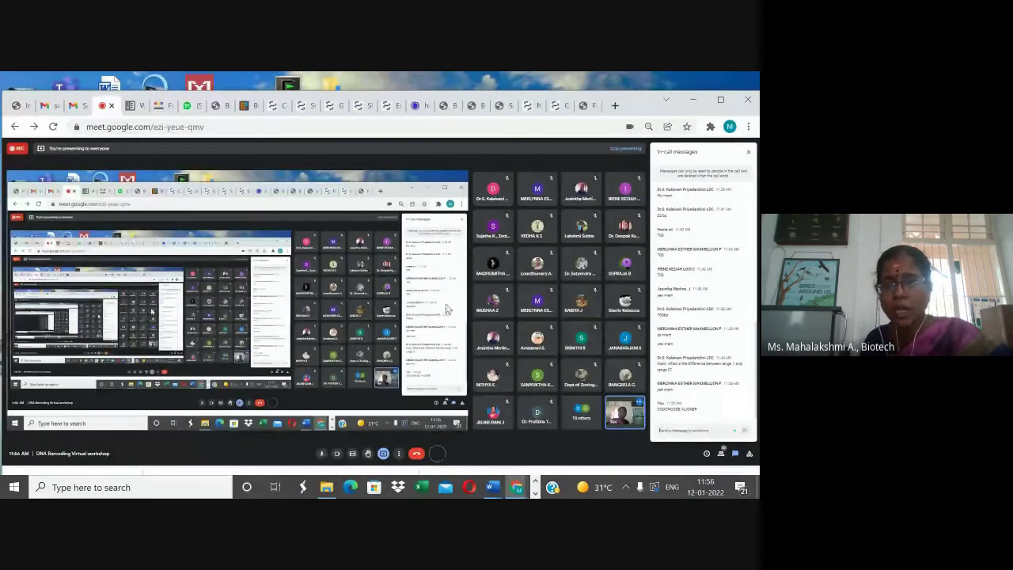
Send FORWARD RUN SEQ, REVERSE RUN SEQ and MATCH BOTH THE SEQUENCES in chat, then open Downloads.
click(677, 431)
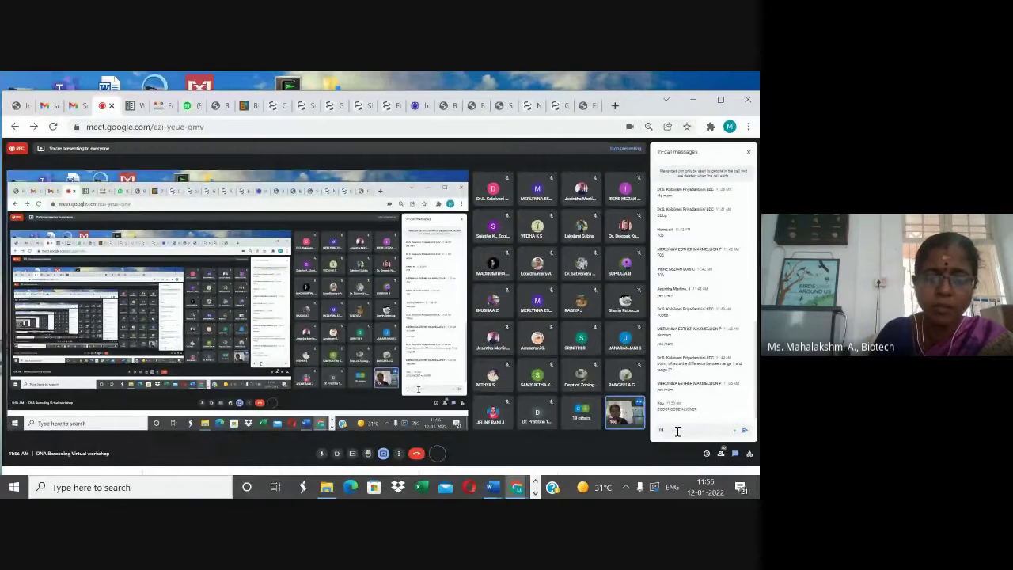
text(tDRoSLH)
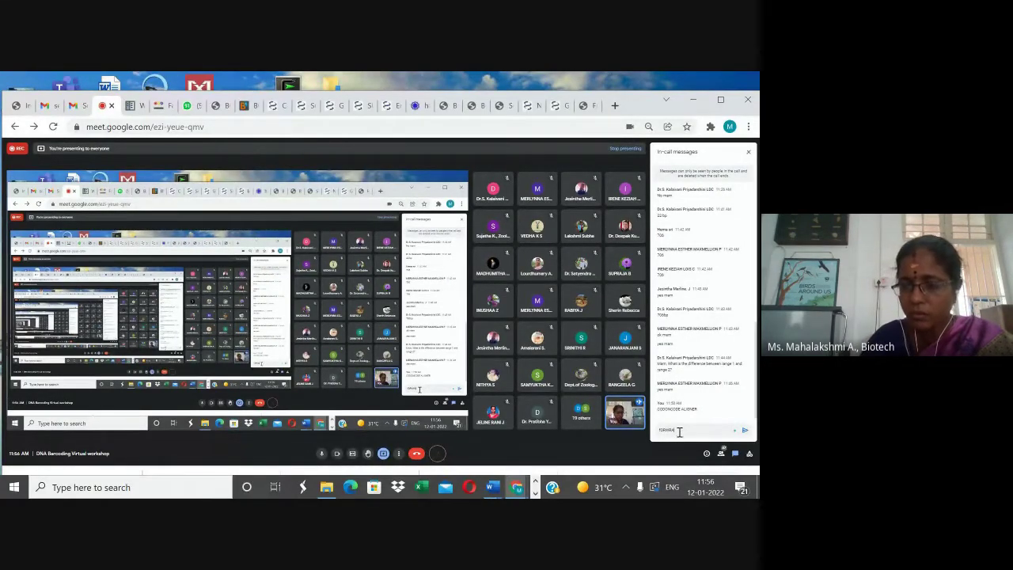
key(BackSpace)
key(BackSpace)
key(BackSpace)
key(BackSpace)
key(BackSpace)
key(BackSpace)
key(BackSpace)
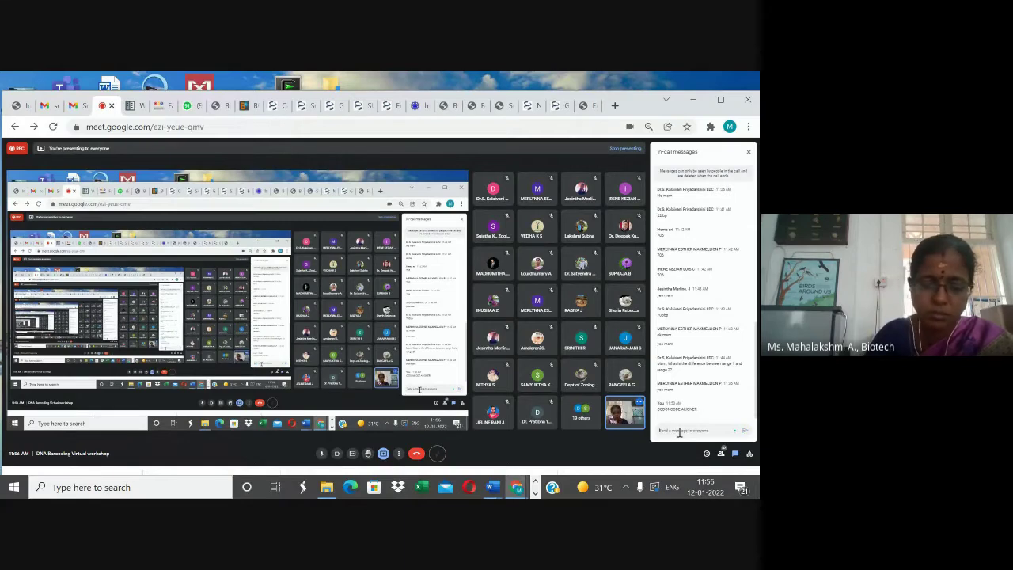
text(FiRWARD)
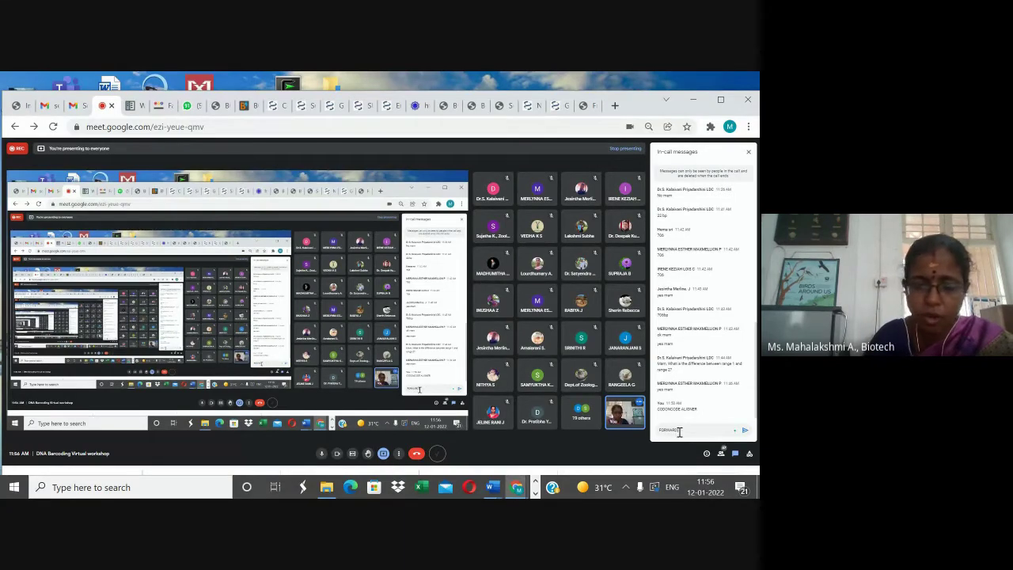
text( RUN SEQ)
key(Return)
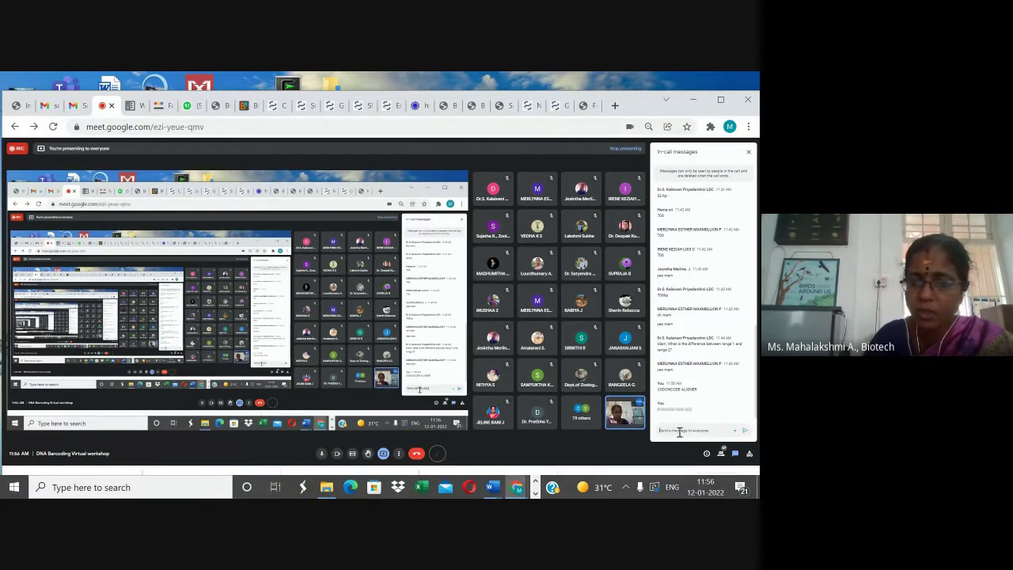
text(REVERSE)
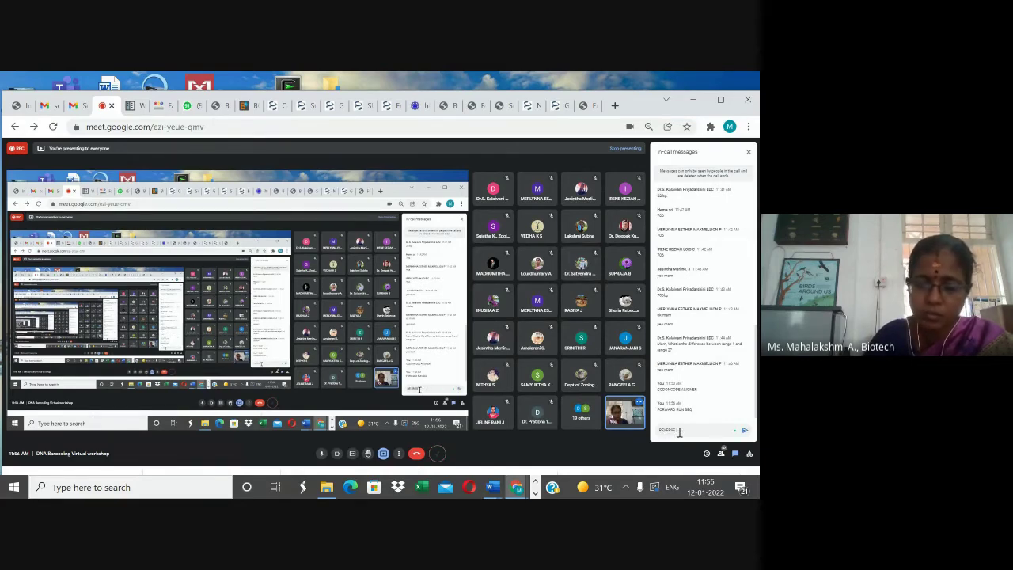
text( RUN SEQ)
key(Return)
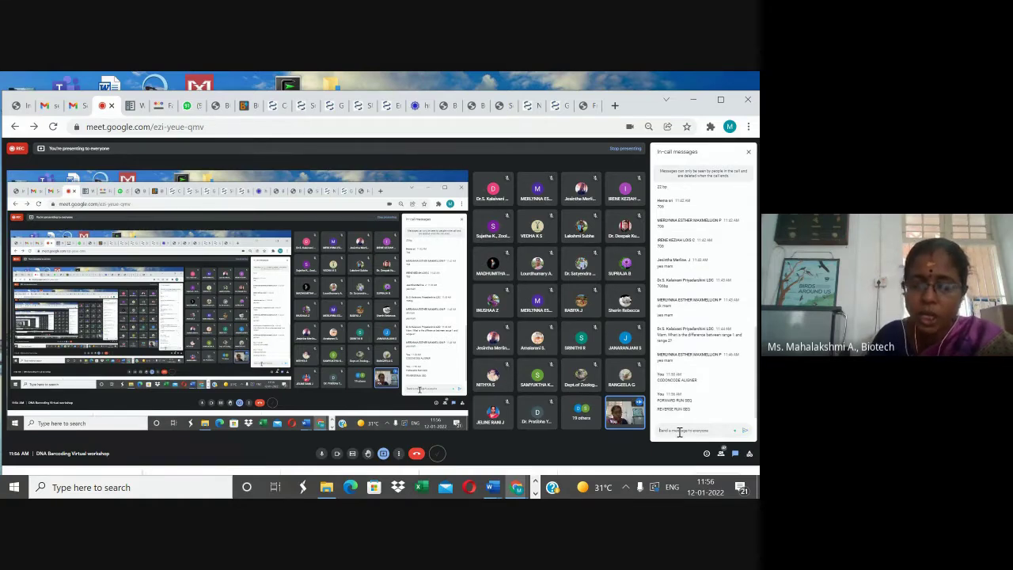
text(MATC)
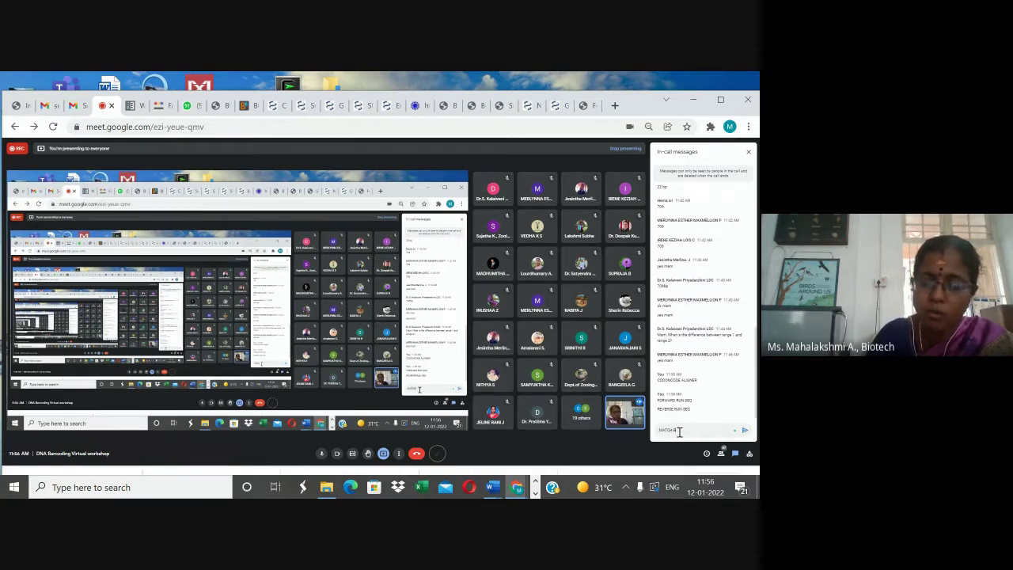
text(H BOTH)
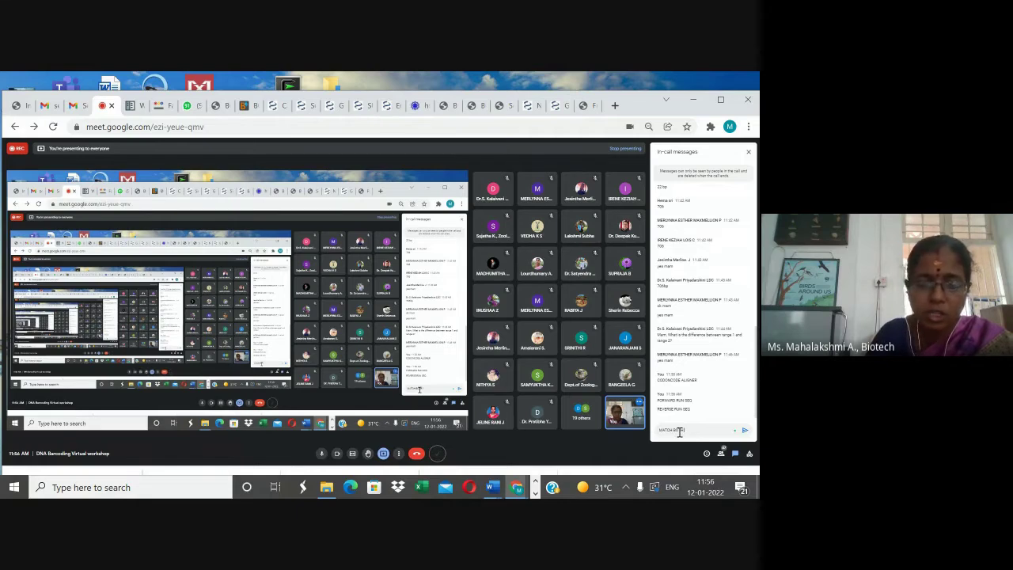
text( THE SEQUENCES)
key(Return)
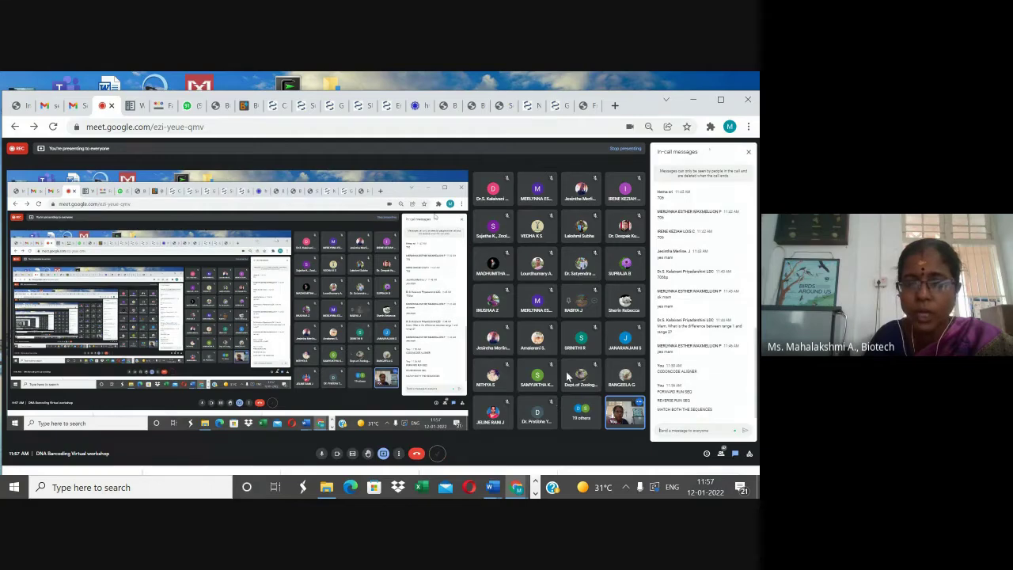
click(327, 488)
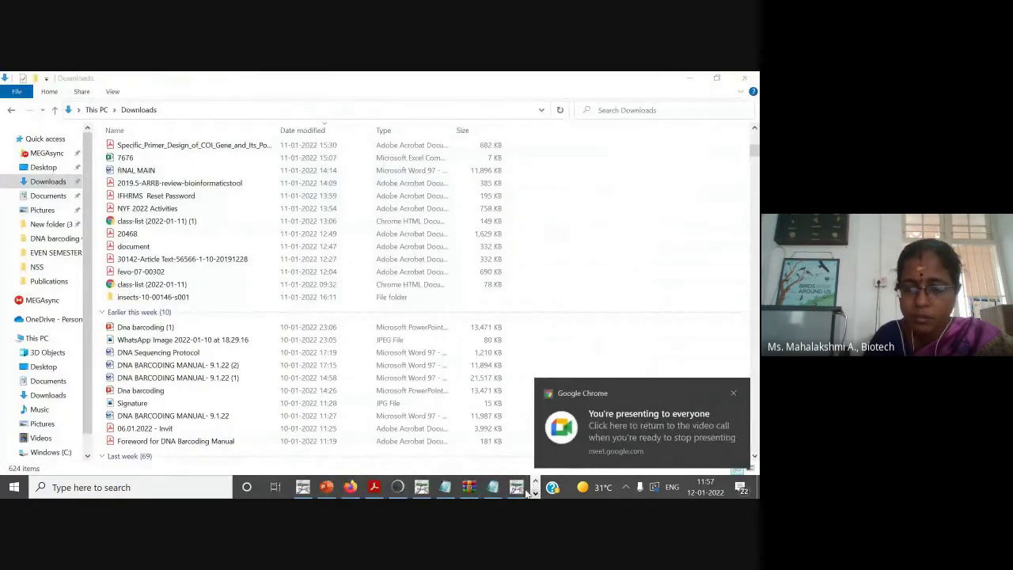
Open the Traces from Unassembled Samples window and maximize it along with the main aligner window.
click(517, 488)
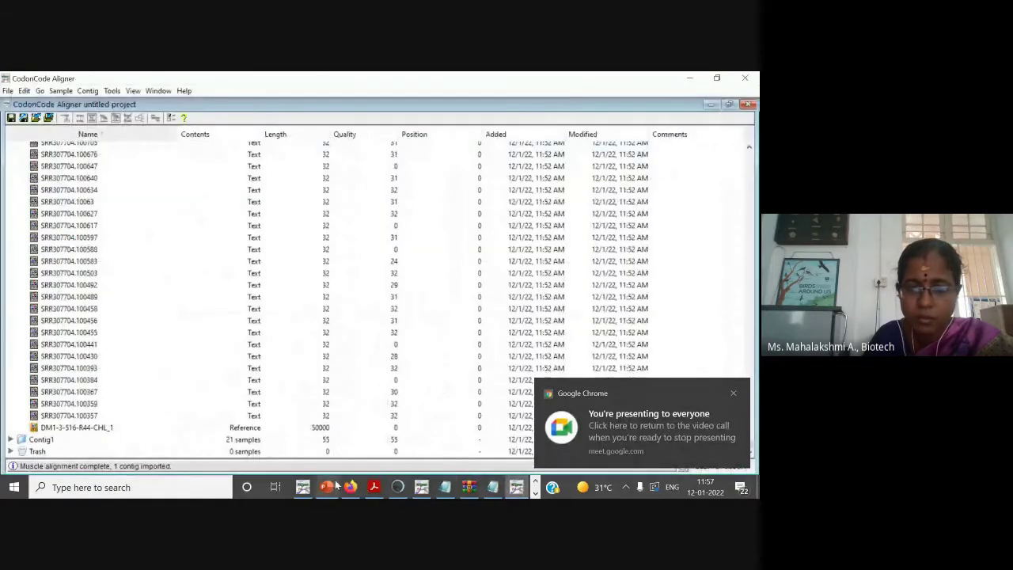
click(421, 488)
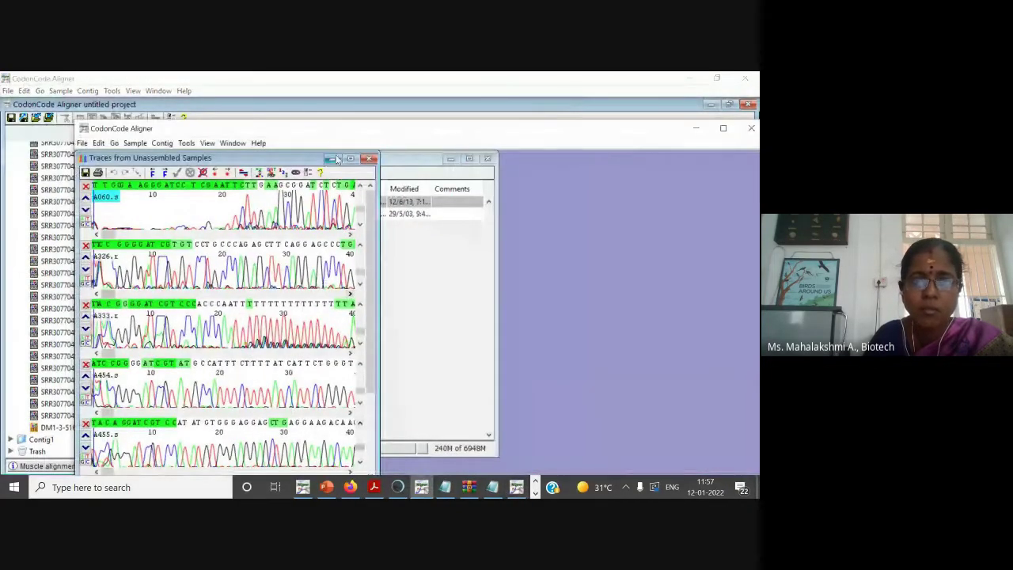
click(350, 159)
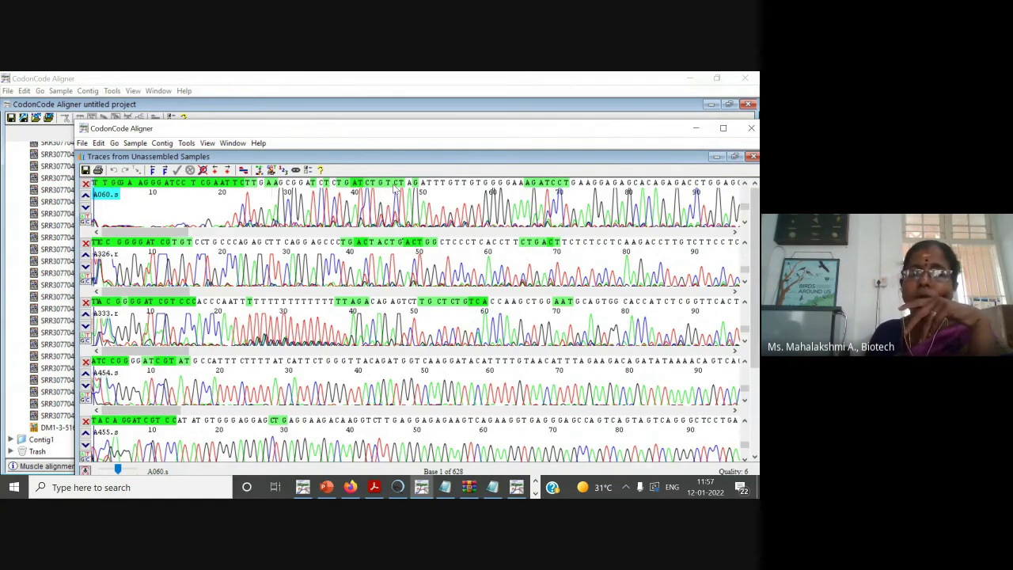
click(723, 129)
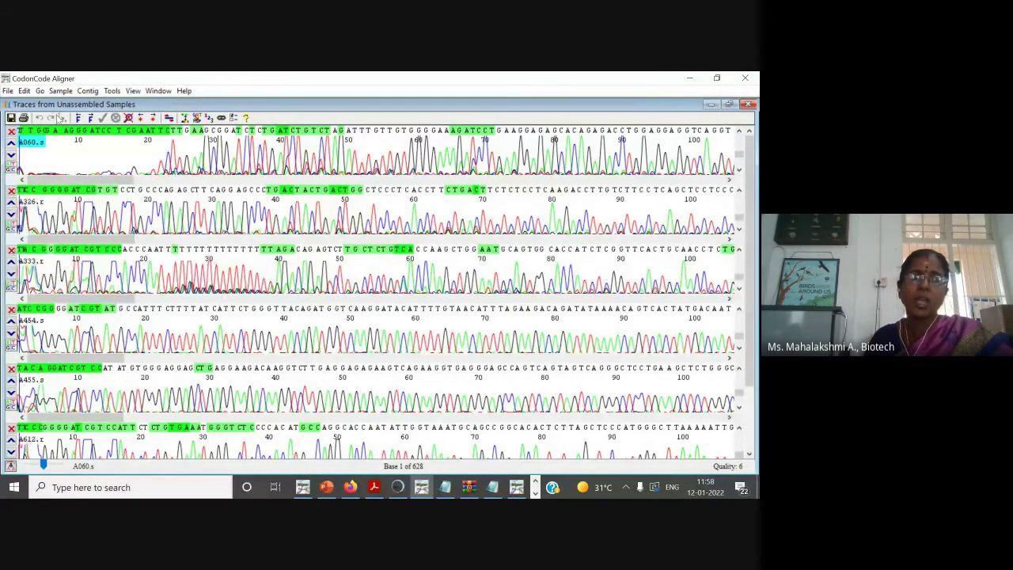
Browse the Sample, Contig and Tools menus and move to base 3 of the A060.s trace.
click(53, 91)
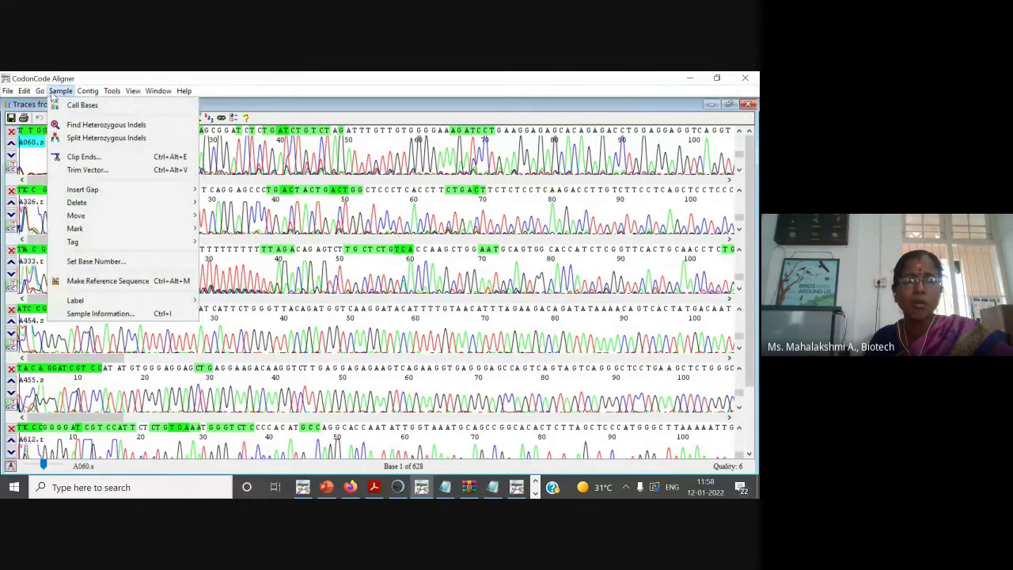
mouse_move(88, 95)
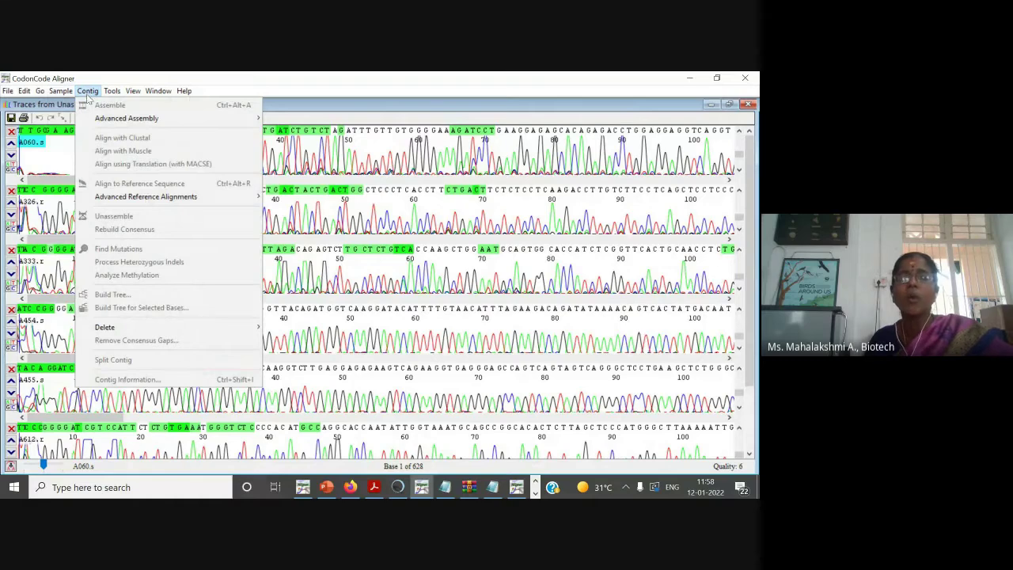
mouse_move(93, 120)
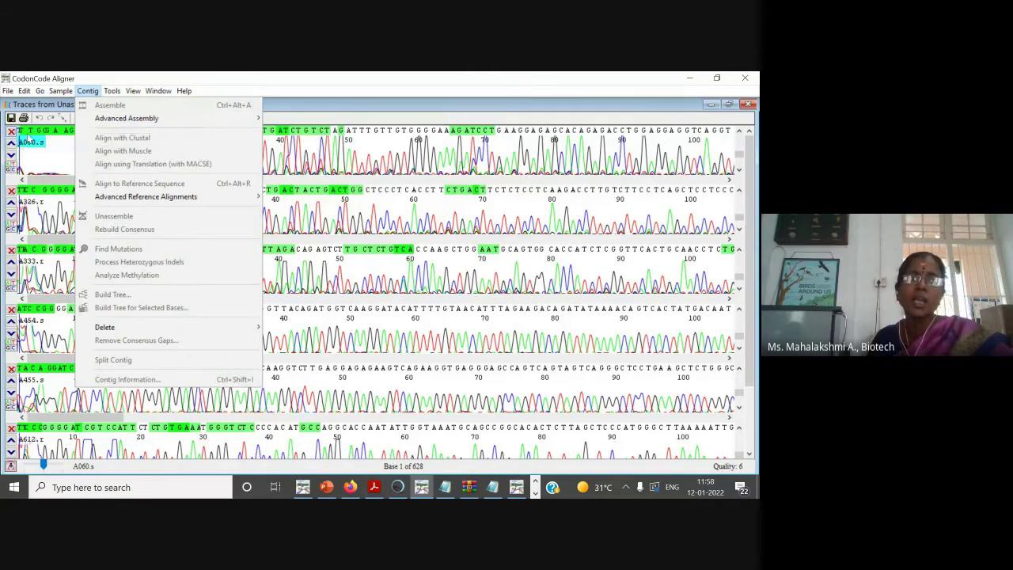
click(19, 136)
click(29, 133)
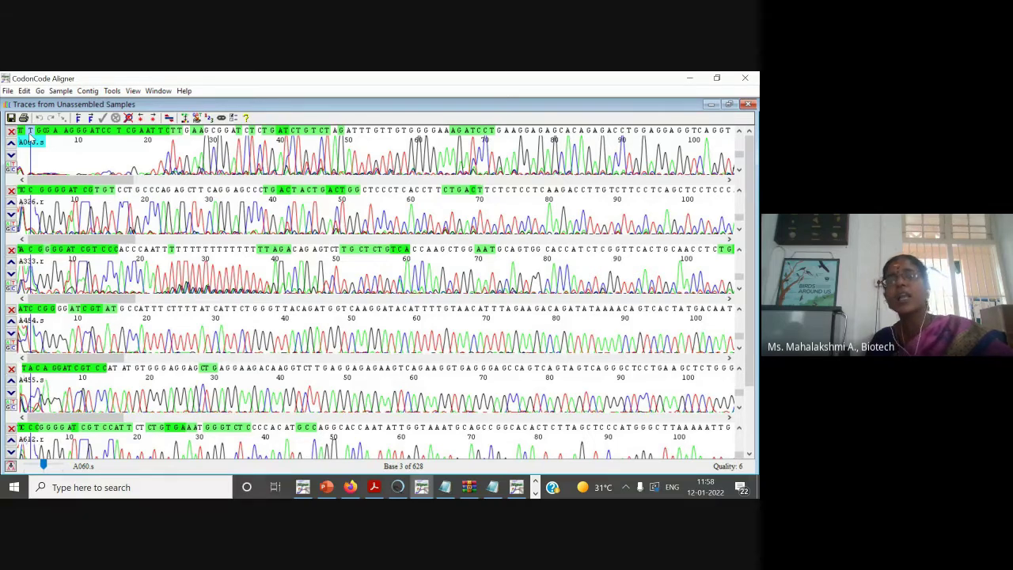
click(112, 92)
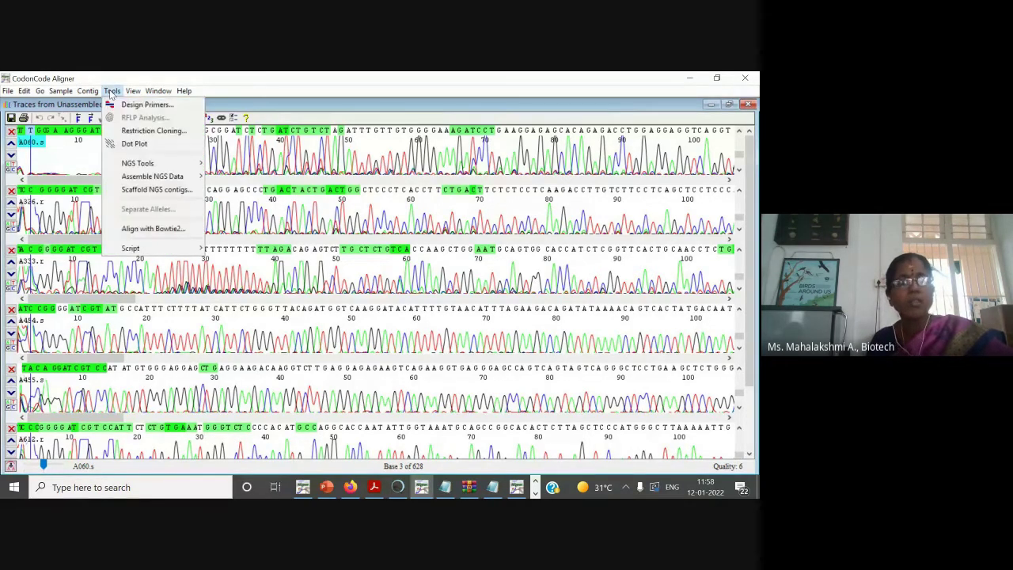
mouse_move(89, 93)
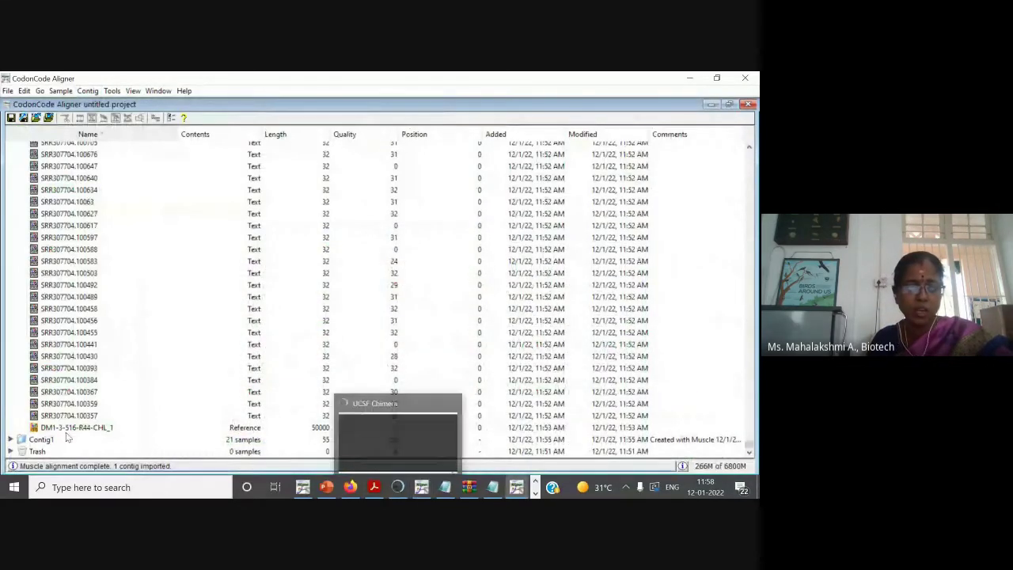
Open Contig1 in a maximized editor showing its 21 reads over the 55 bp consensus.
click(27, 447)
double_click(26, 445)
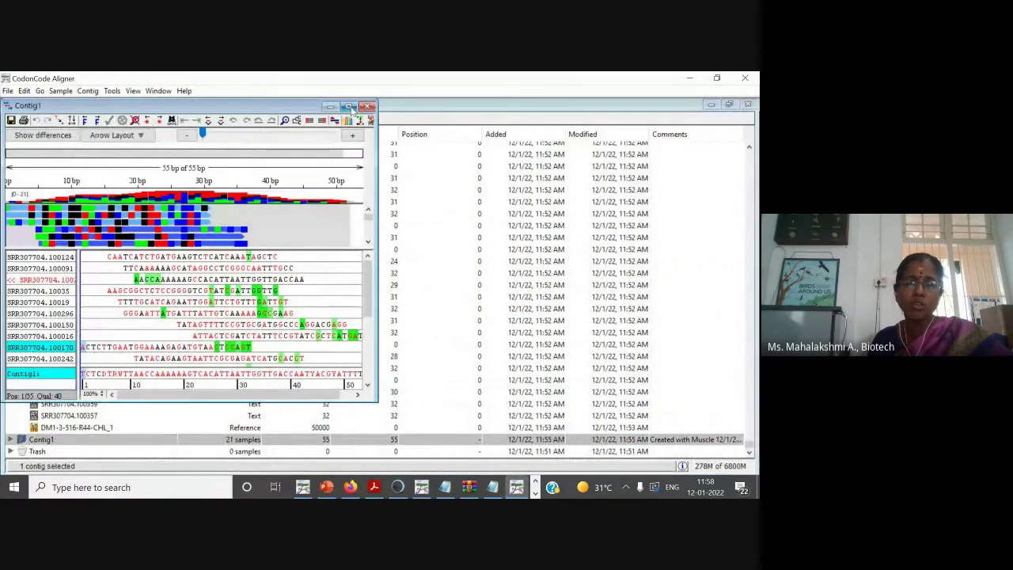
click(349, 106)
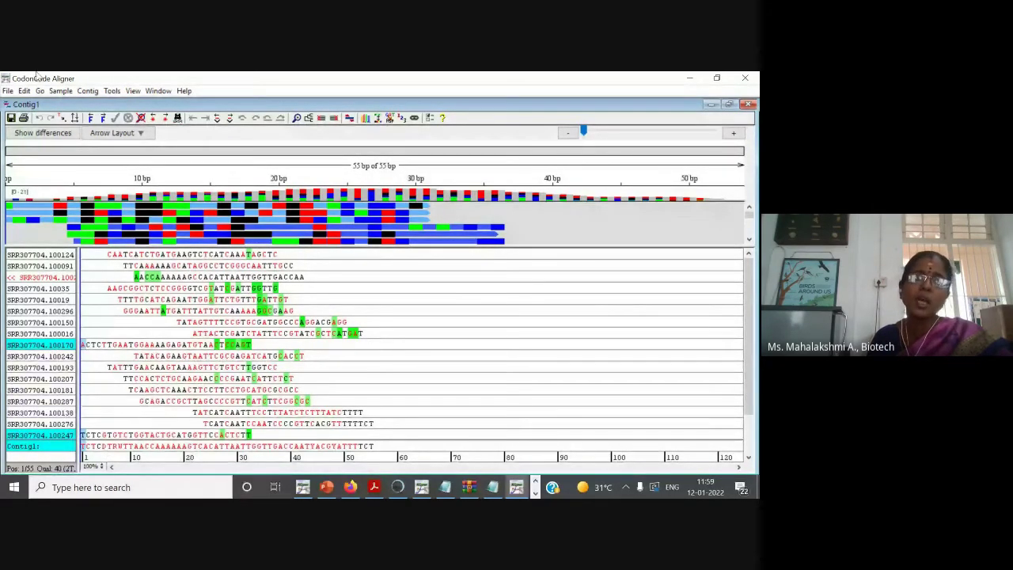
click(89, 92)
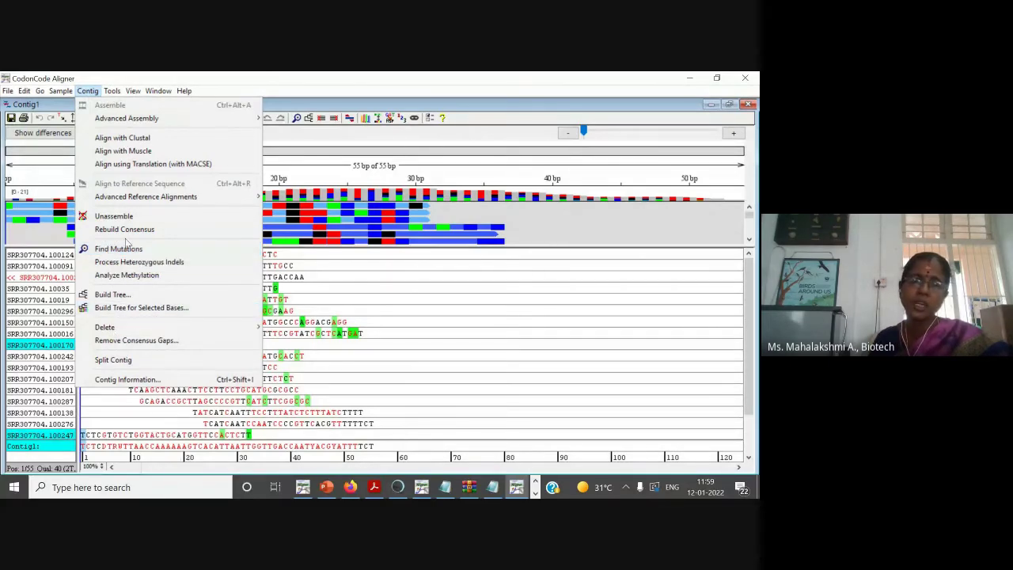
Try building a topology-only tree for Contig1 and dismiss the under-20-base overlap warning.
click(109, 298)
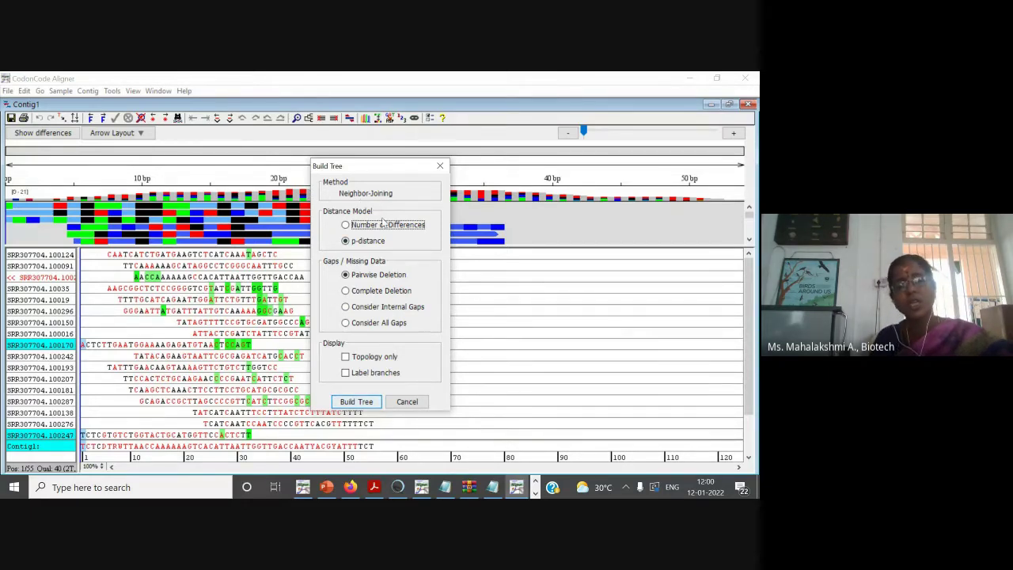
click(345, 356)
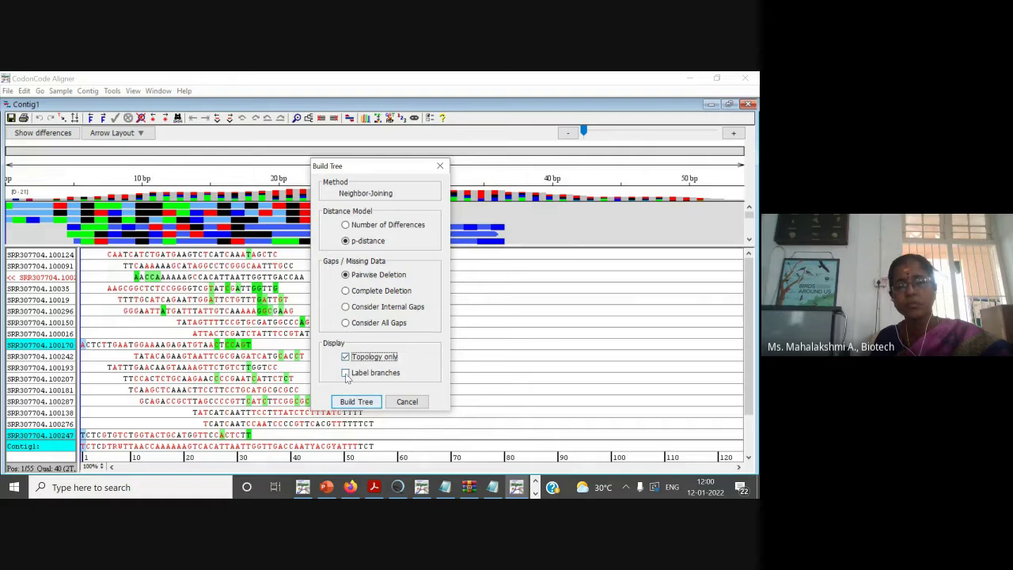
click(346, 372)
click(357, 401)
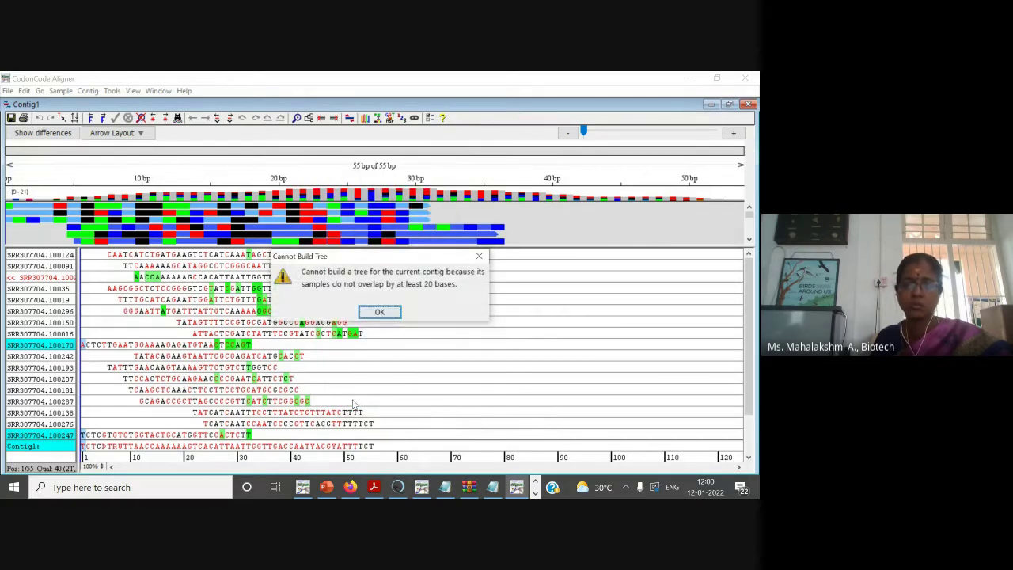
click(379, 312)
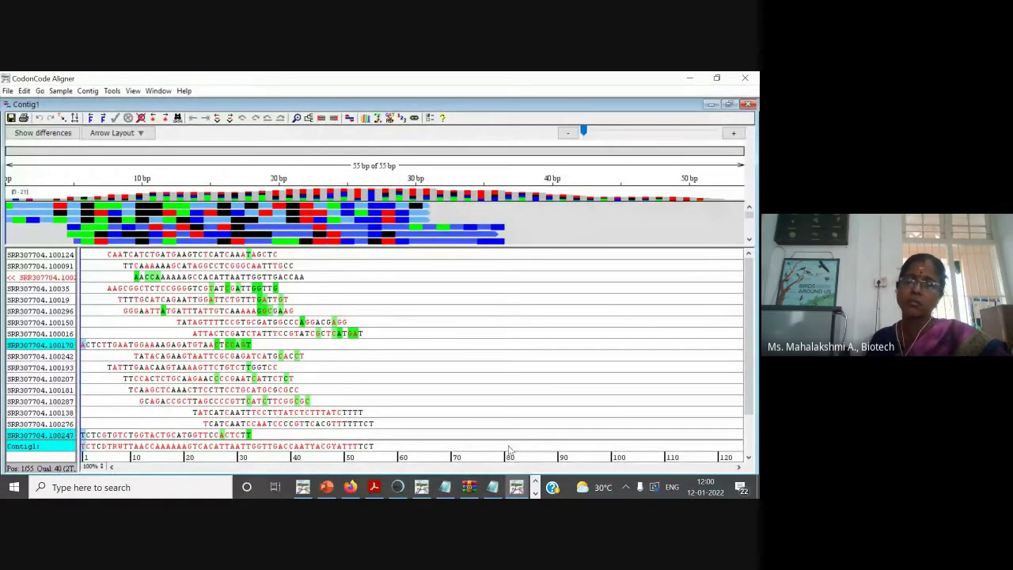
Minimize the aligner and Downloads windows and close the two Chrome presenting notifications.
click(689, 78)
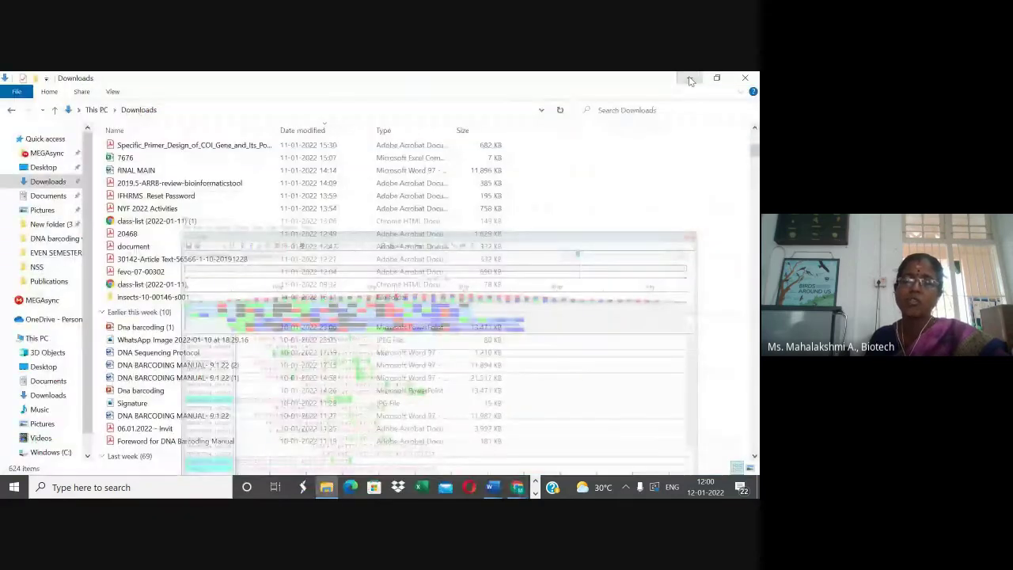
click(689, 79)
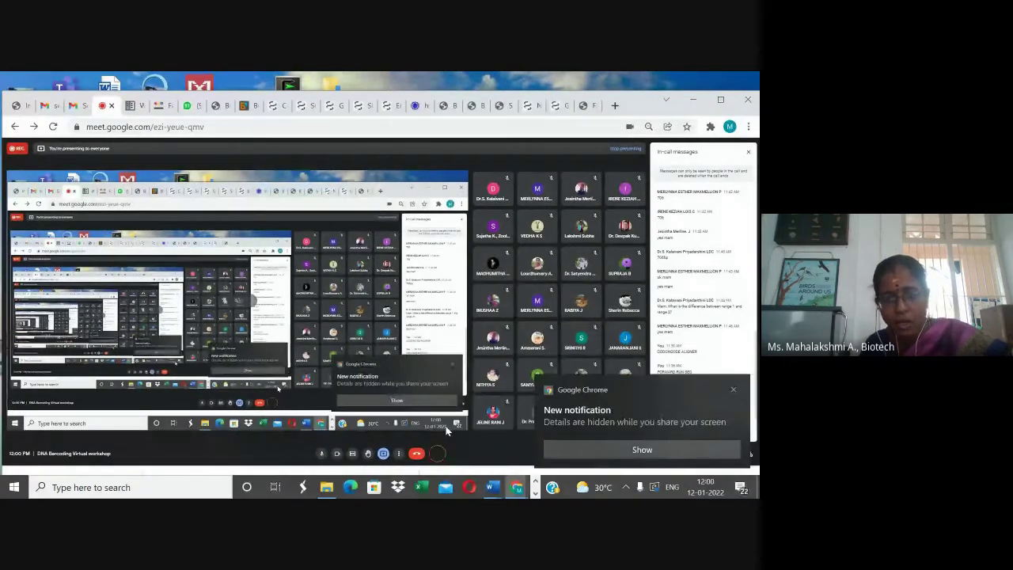
click(734, 391)
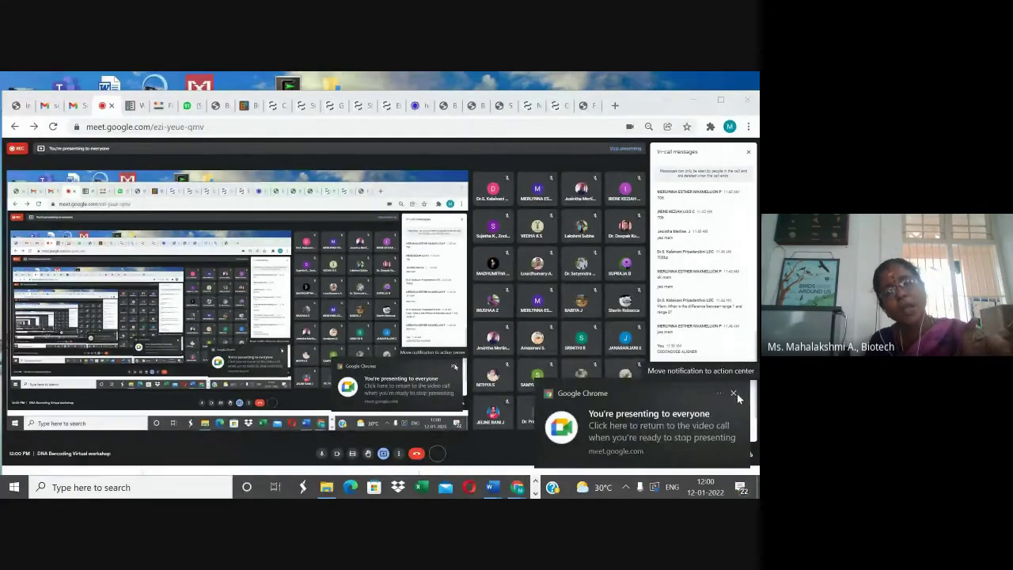
click(736, 395)
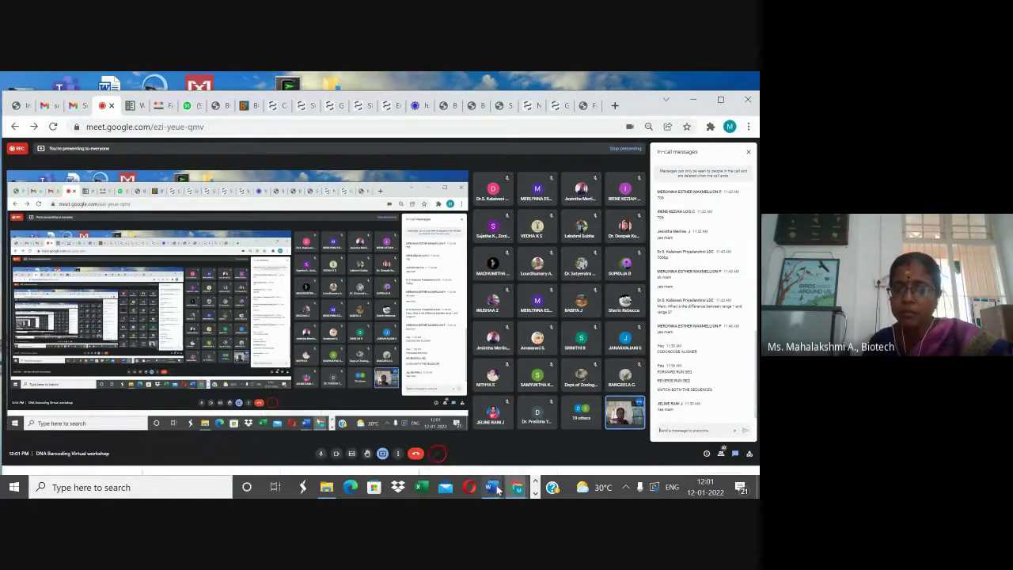
mouse_move(497, 491)
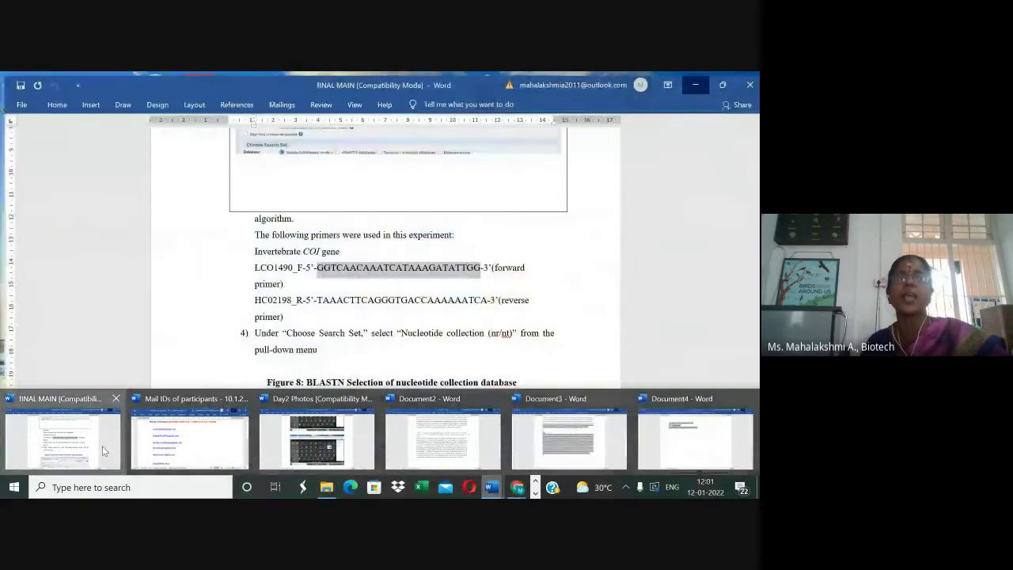
Switch to the FINAL MAIN document, close the presenting notice, scroll down, then minimize Word.
click(102, 451)
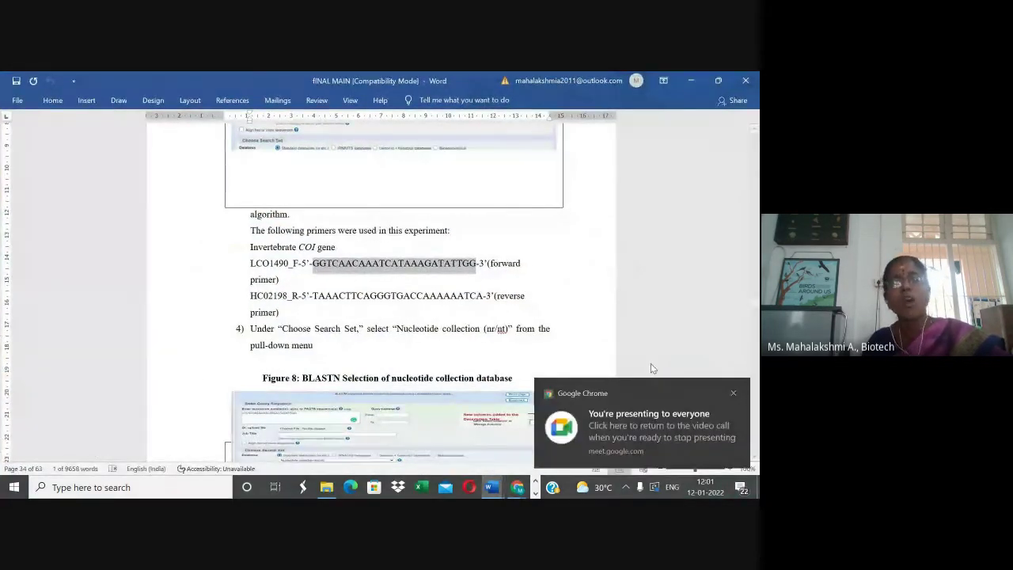
click(736, 392)
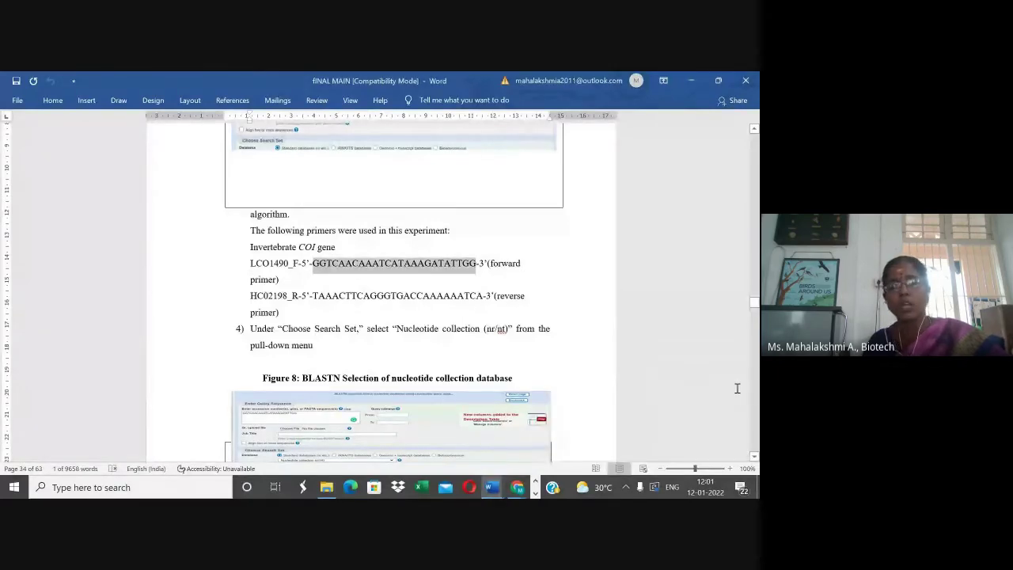
scroll(754, 401, down, 9)
scroll(754, 401, down, 10)
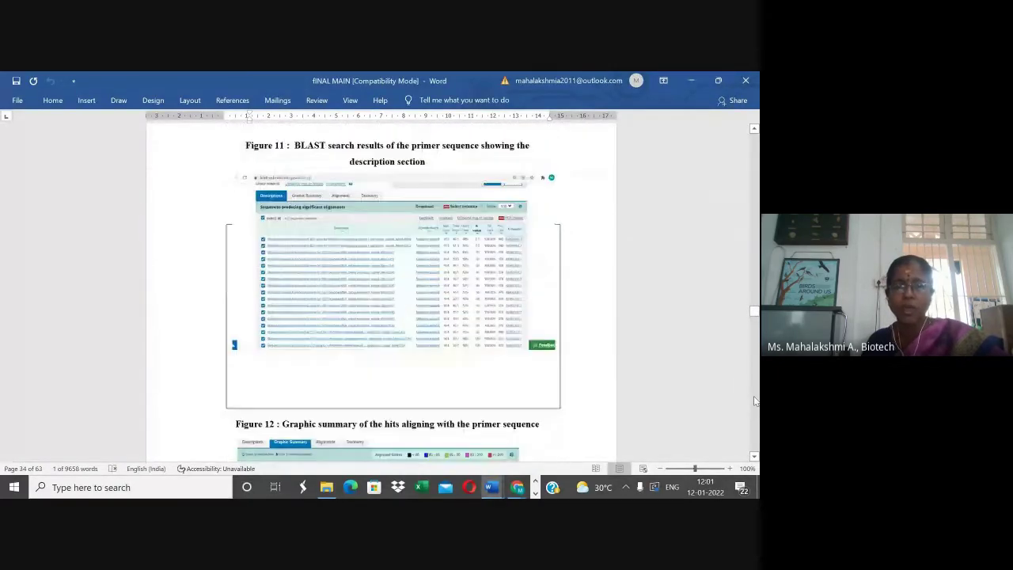
scroll(754, 401, down, 5)
scroll(754, 401, down, 12)
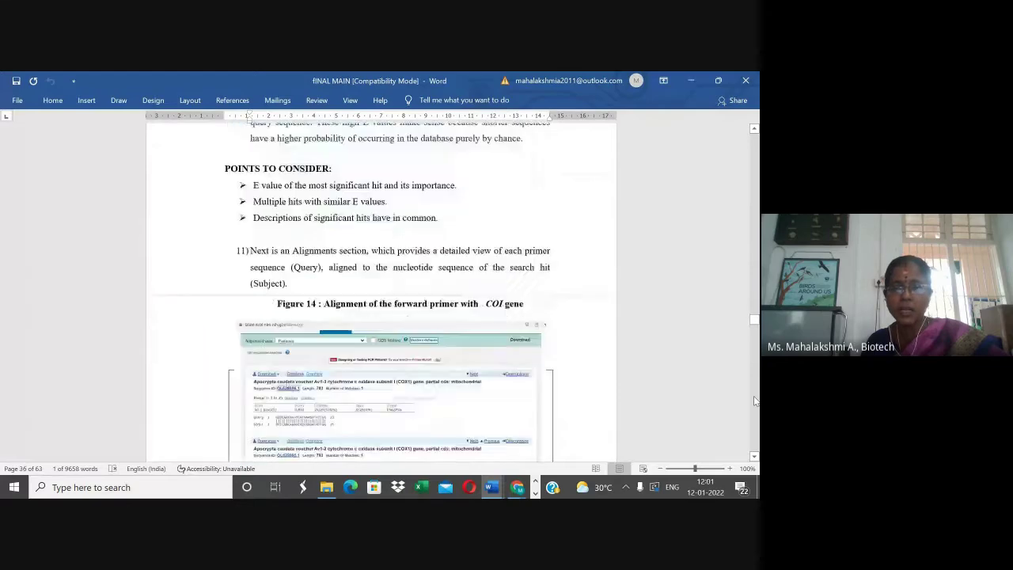
scroll(754, 402, down, 7)
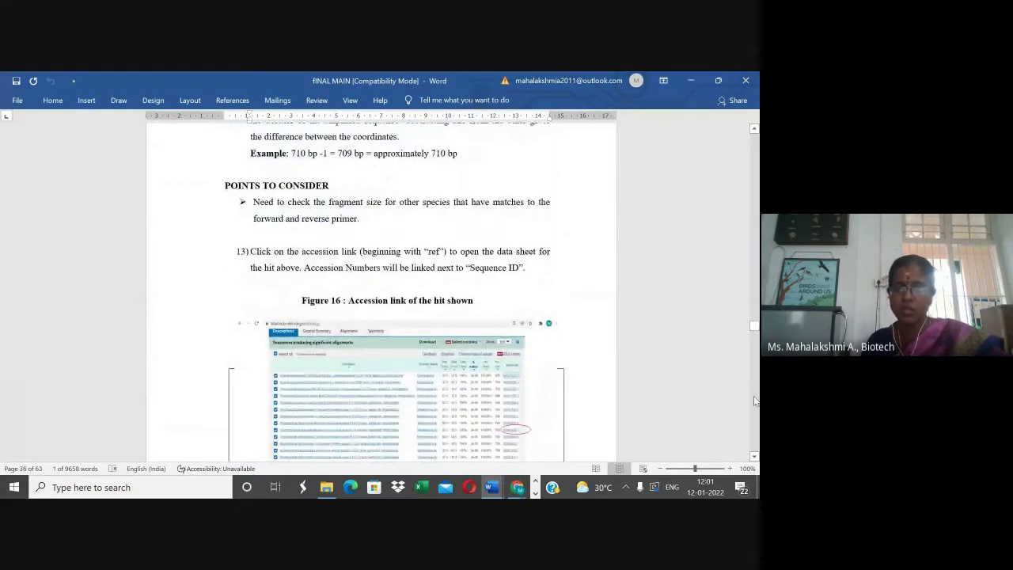
scroll(754, 401, down, 7)
scroll(754, 402, down, 15)
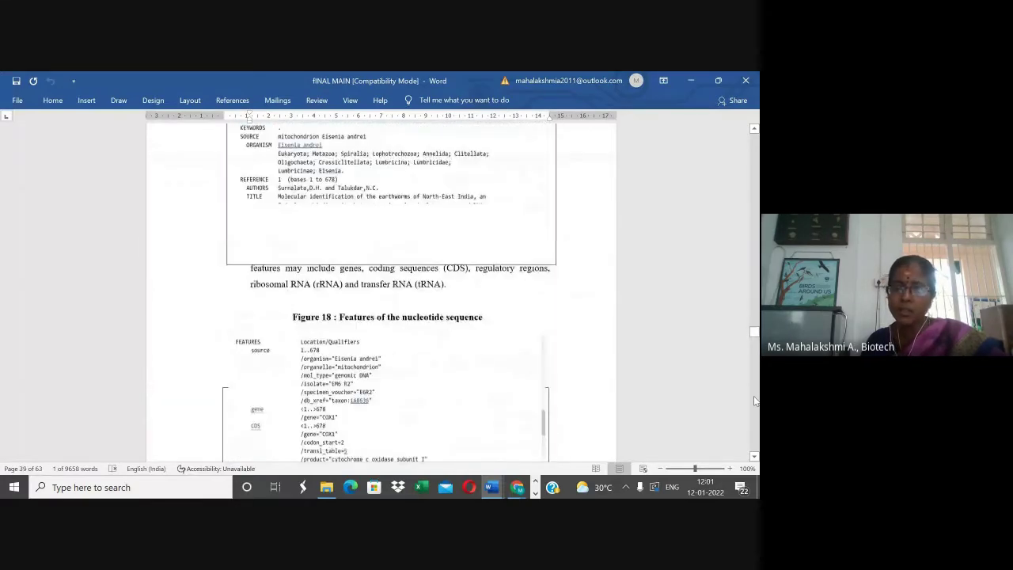
scroll(755, 401, down, 1)
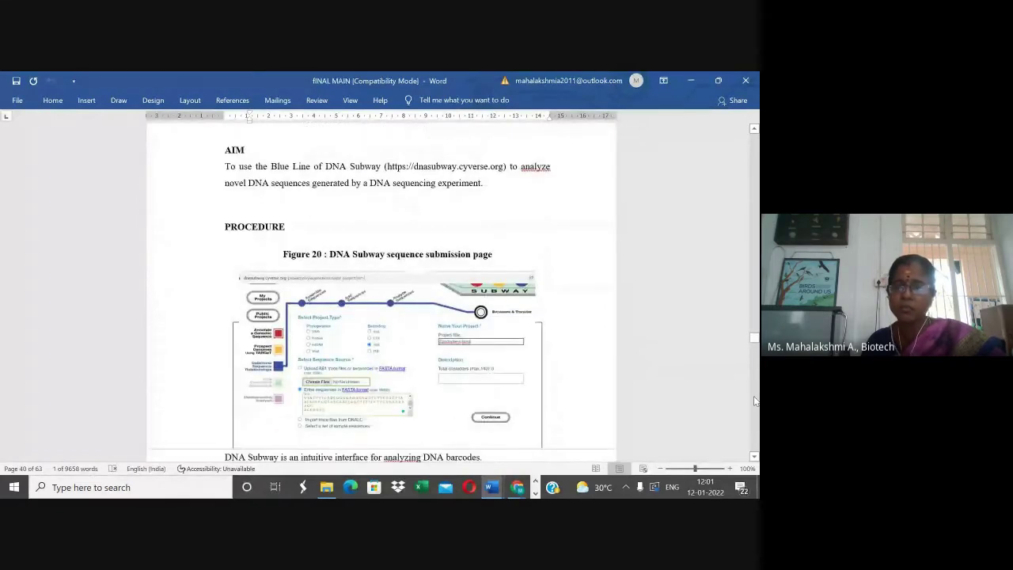
click(691, 79)
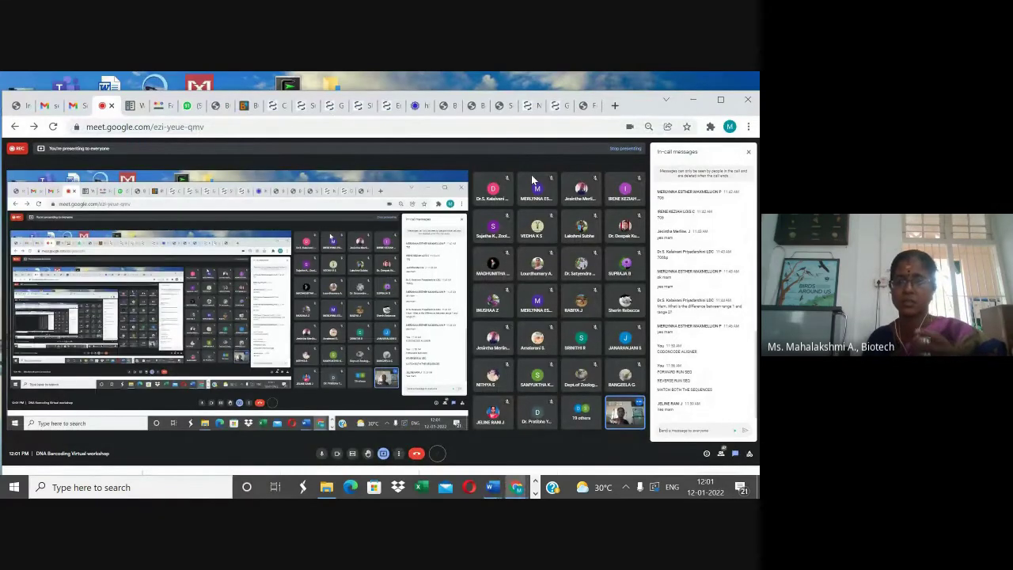
Turn the Meet camera off and toggle the microphone until it ends up on.
click(335, 454)
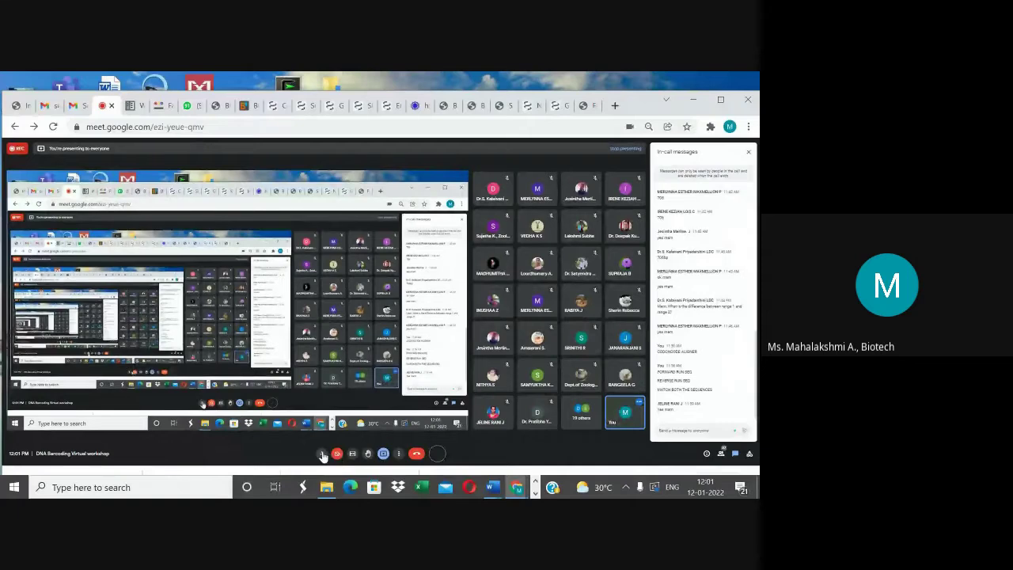
click(321, 454)
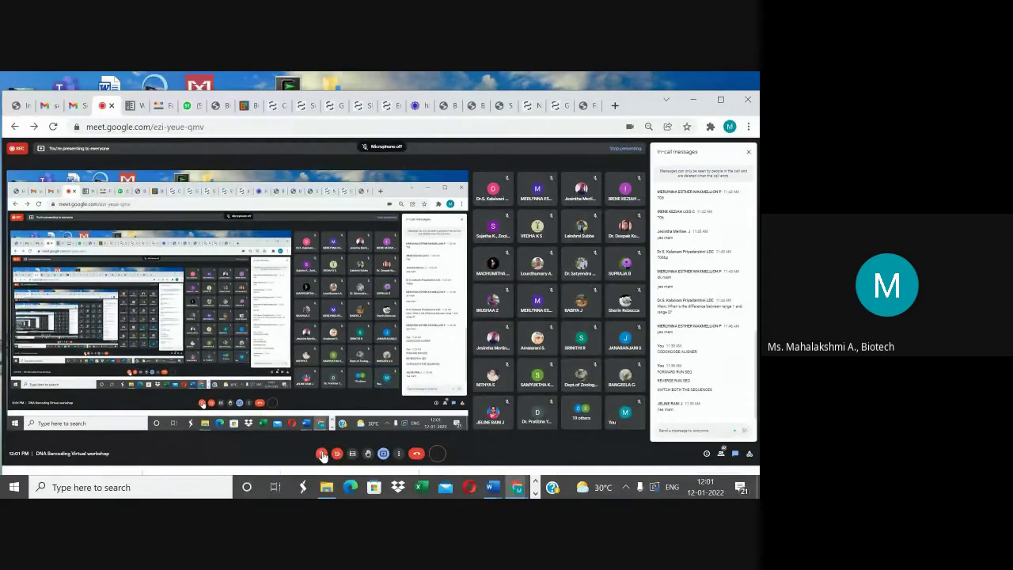
click(322, 454)
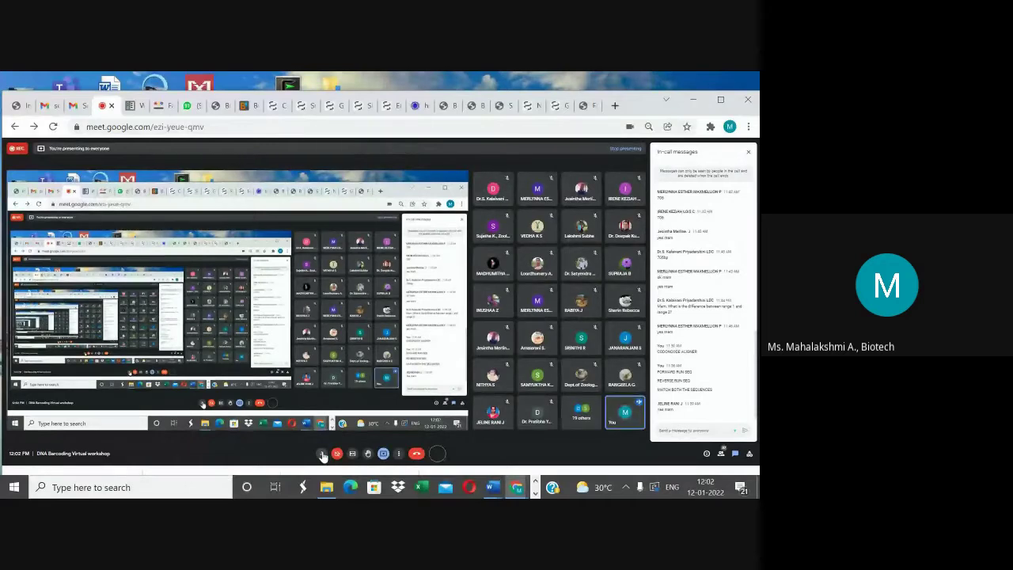
click(322, 454)
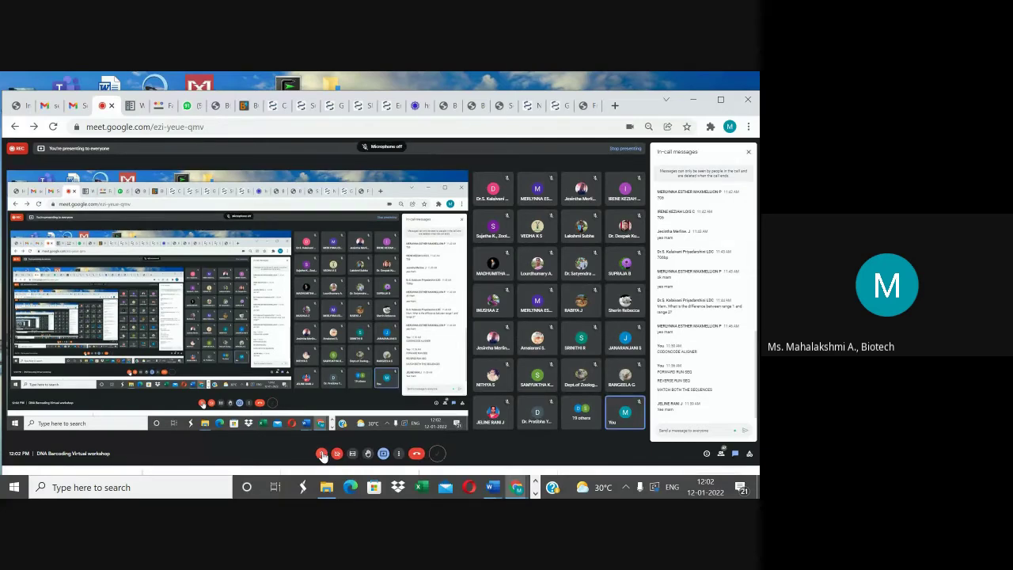
click(322, 455)
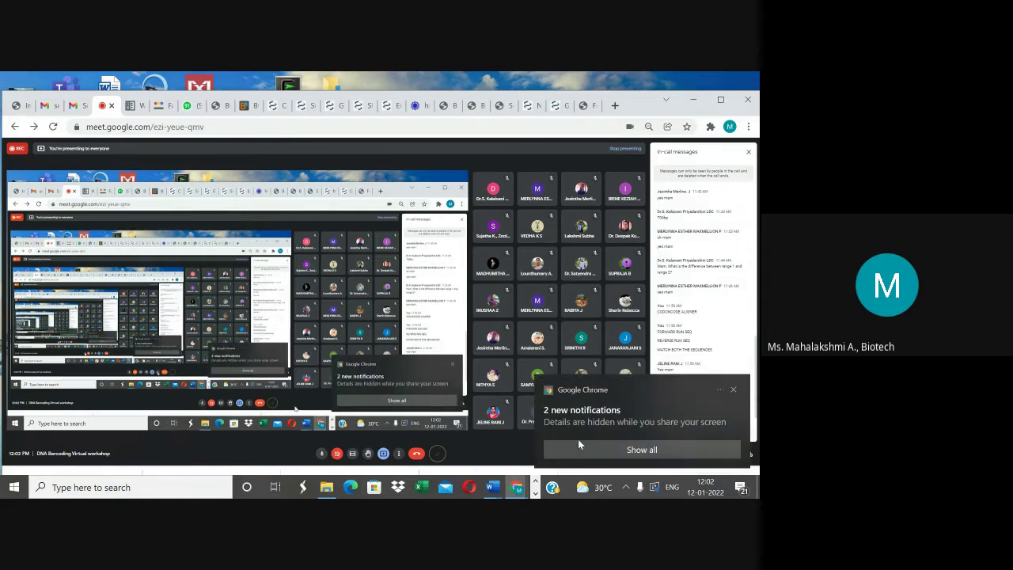
Dismiss the Chrome notification and presenting alerts covering the call.
click(733, 390)
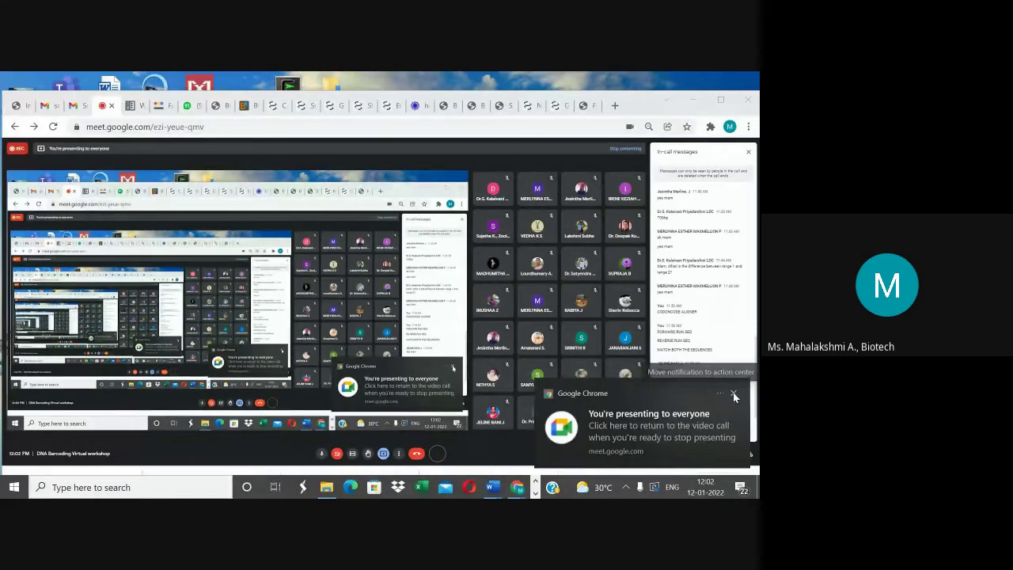
click(734, 394)
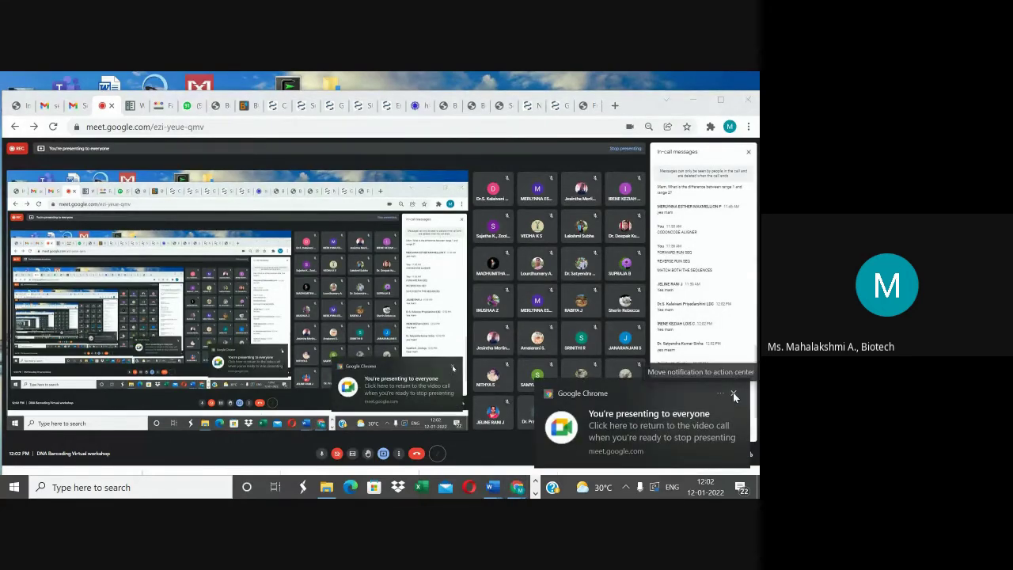
click(734, 394)
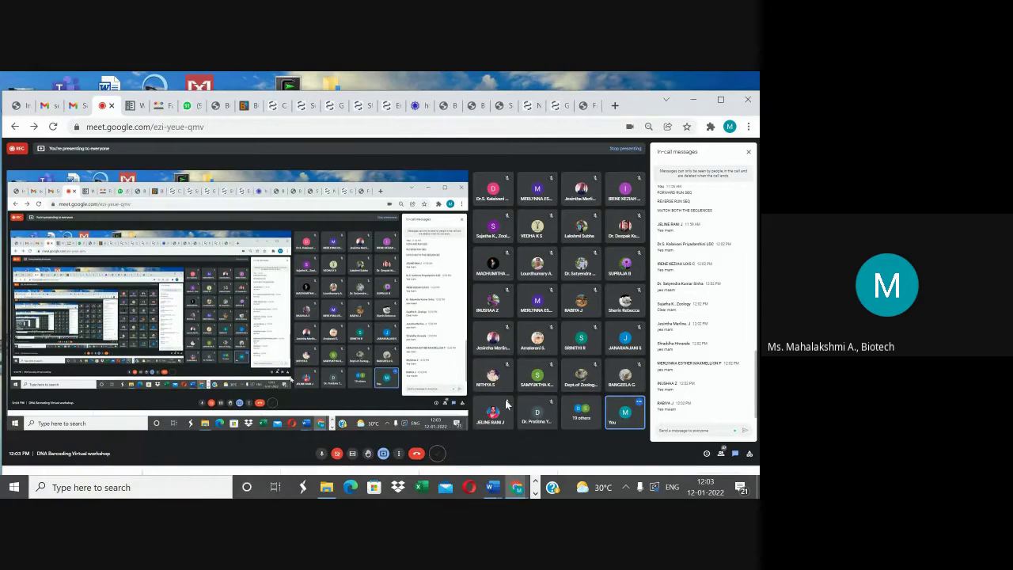
Send 'BLASTN' to everyone in the call chat, then switch to the BLAST alignment results.
click(679, 430)
text(BLASTN)
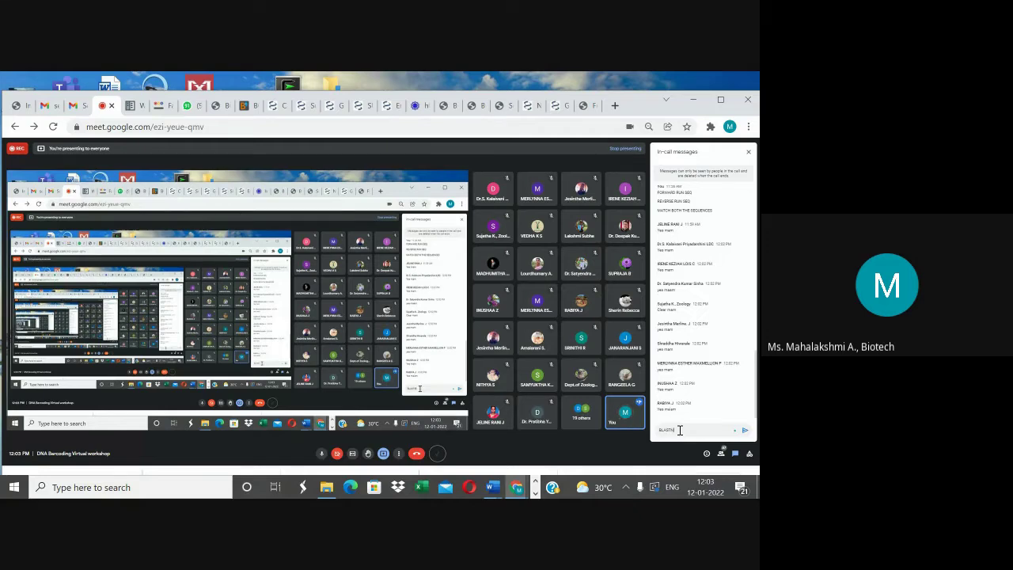
key(Return)
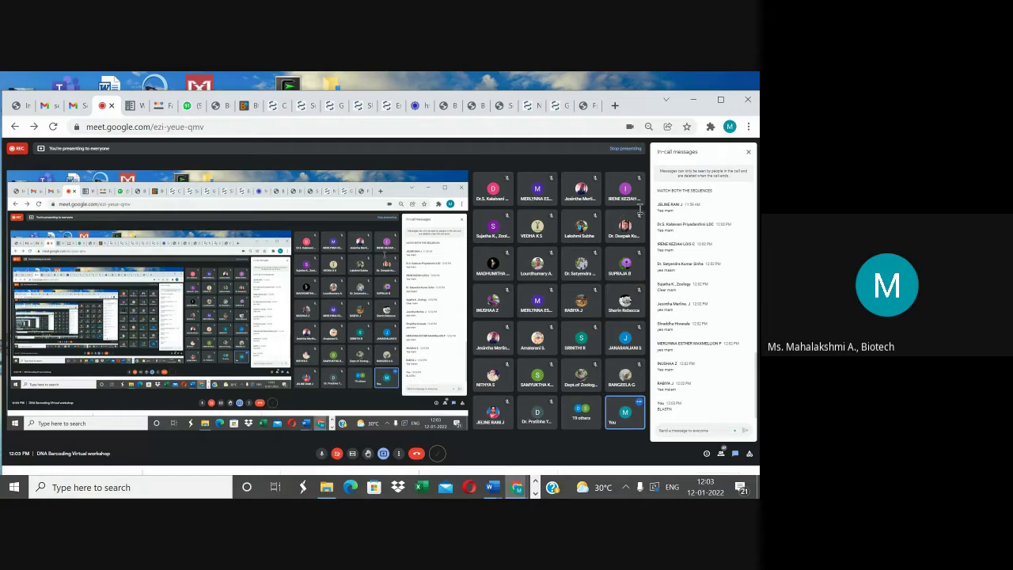
click(533, 107)
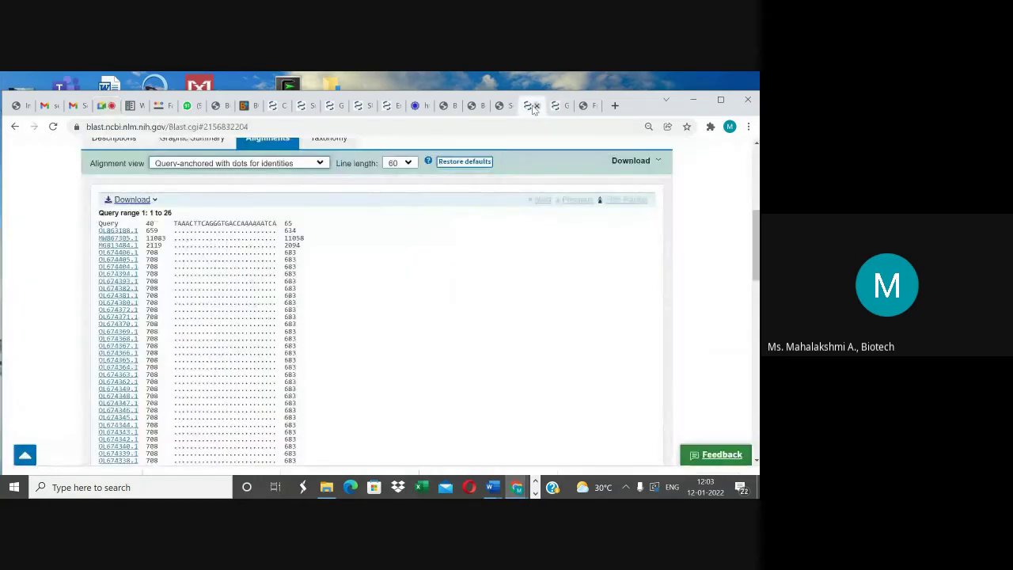
Go back twice to the Lepidoptera-limited BLAST descriptions list, then return to the Meet call.
click(14, 128)
click(14, 128)
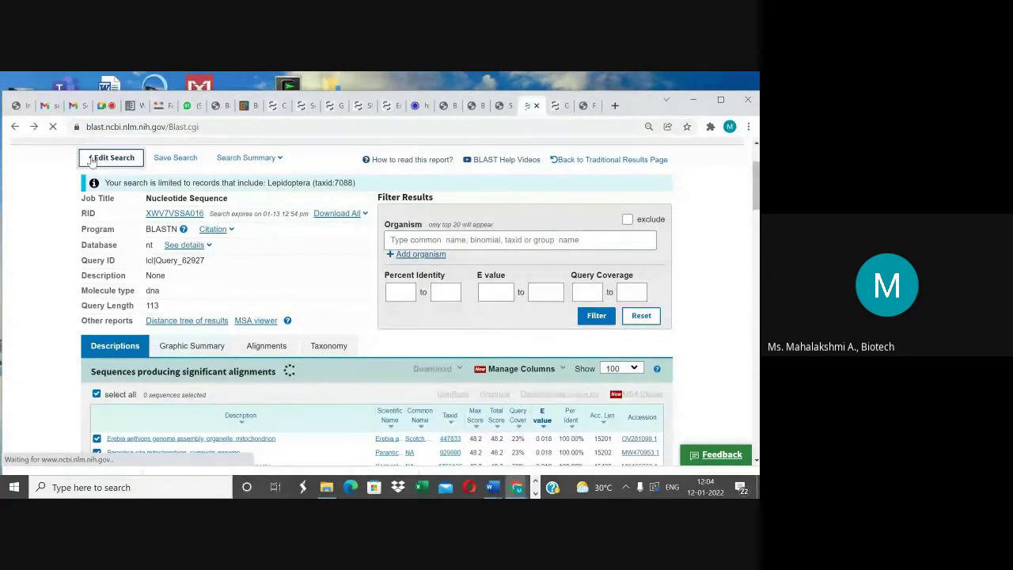
click(114, 106)
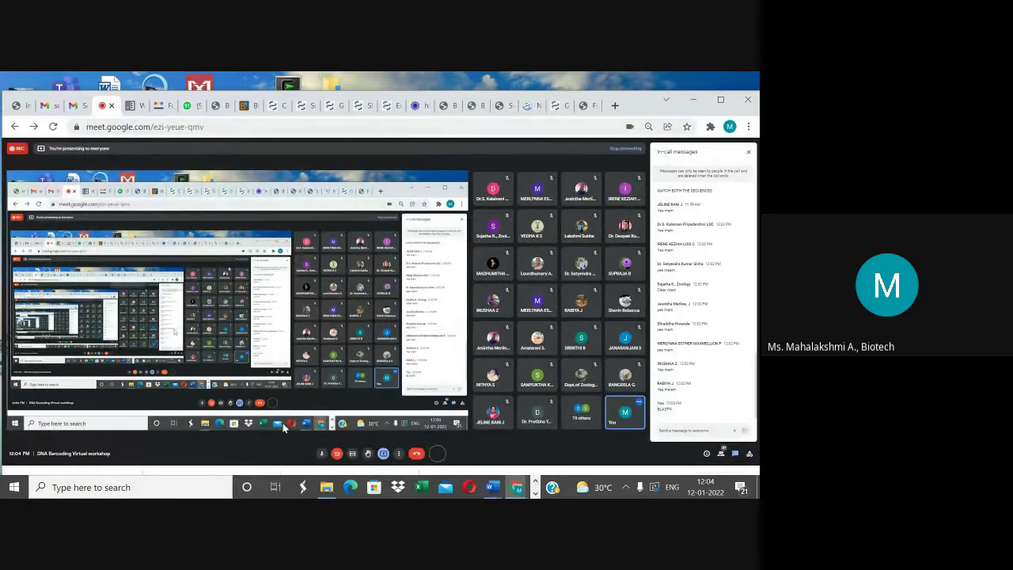
Browse the 57 items in the DNA barcoding workshop folder, then show Word's open documents.
click(326, 489)
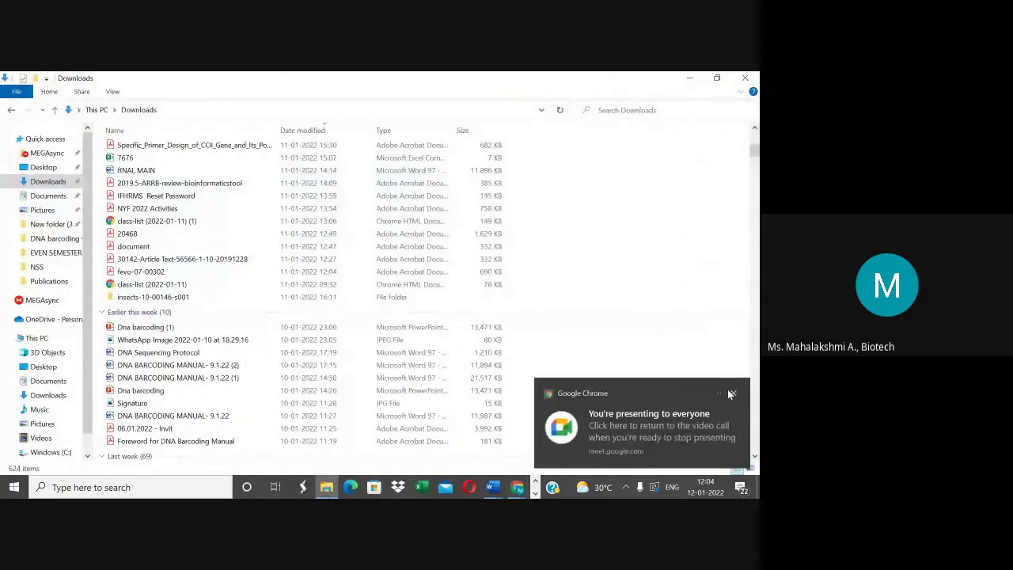
click(731, 394)
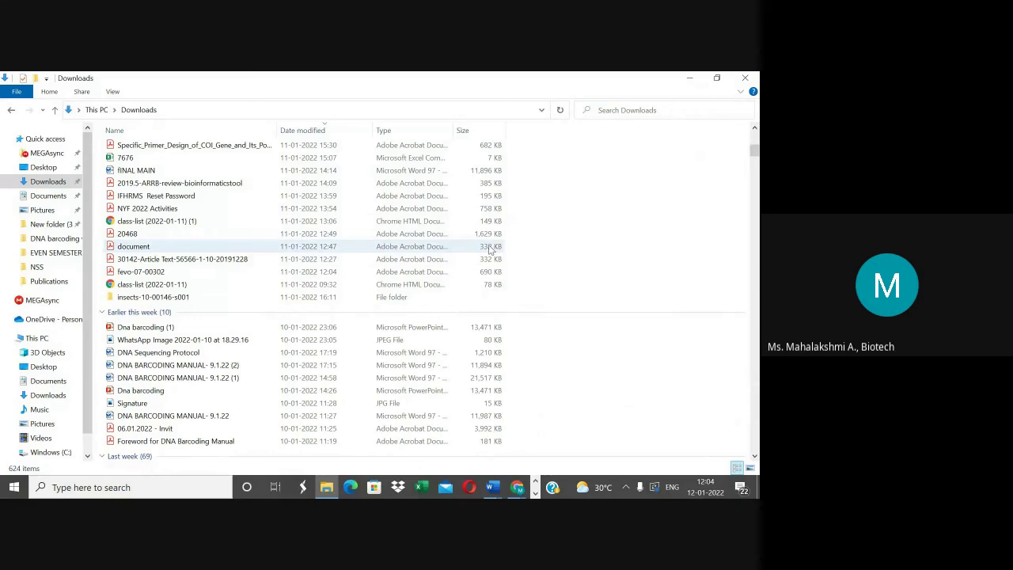
click(60, 238)
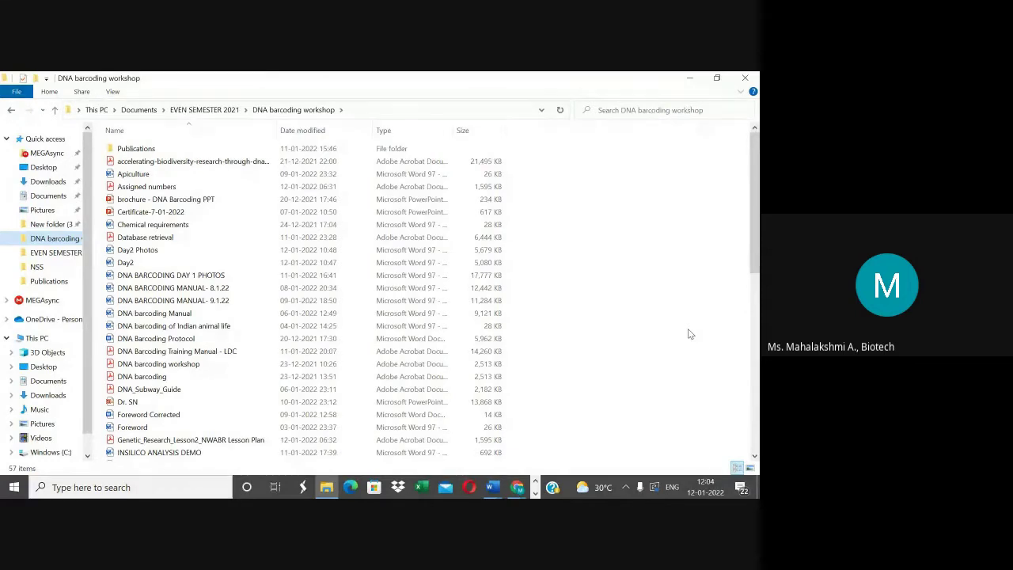
click(755, 367)
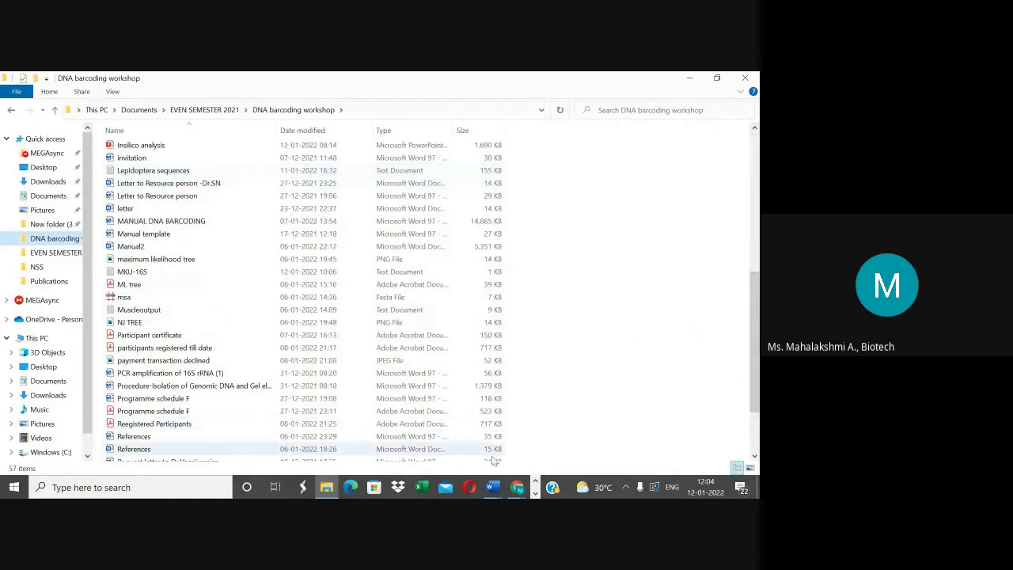
click(492, 486)
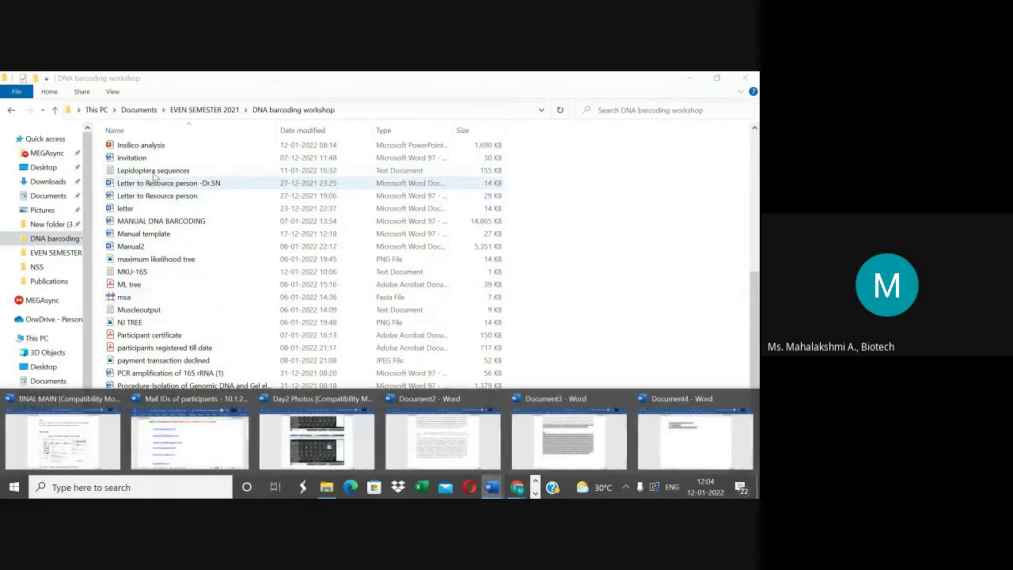
Select the >seq1 and >L2 sequences in Document3, then minimize Word and File Explorer.
mouse_move(431, 441)
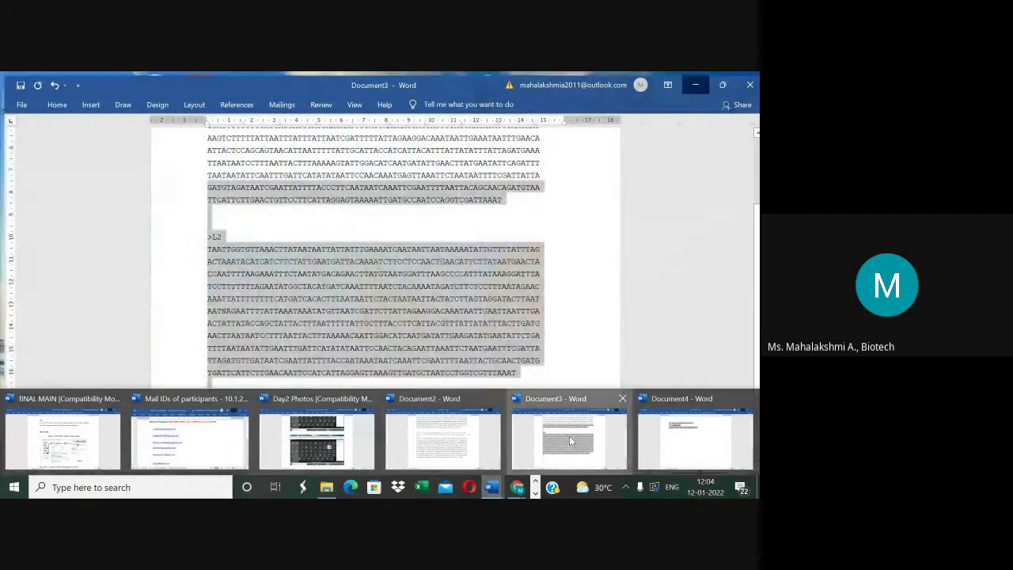
click(568, 439)
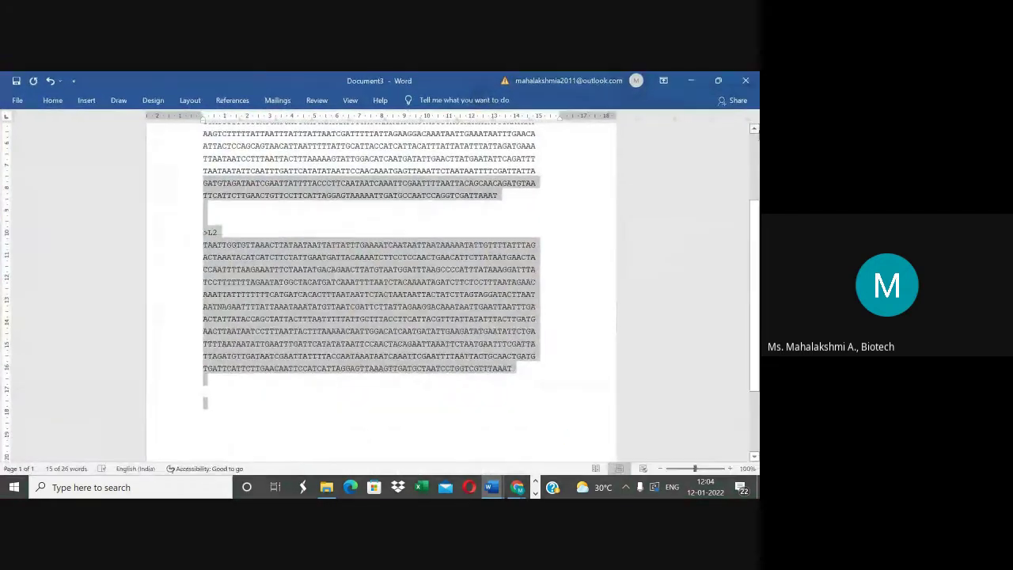
scroll(757, 136, up, 5)
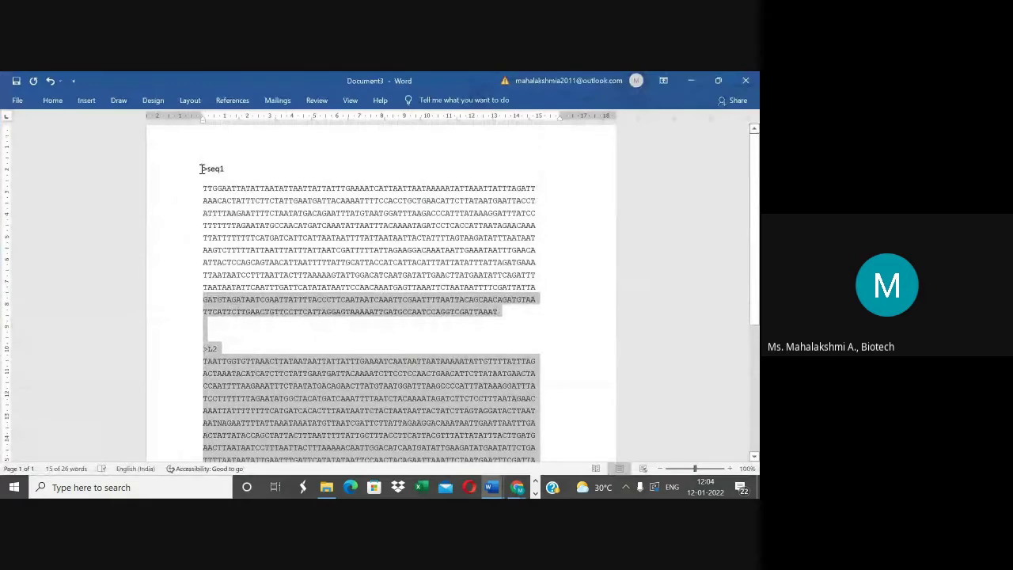
click(199, 168)
key(shift+Down)
key(shift+Down)
key(shift+Down)
key(shift+Down)
key(shift+Down)
key(shift+Down)
key(shift+Down)
key(shift+Down)
key(shift+Down)
key(shift+Down)
key(shift+Down)
key(shift+Down)
key(shift+Down)
key(shift+Down)
key(shift+Down)
key(shift+Down)
key(shift+Down)
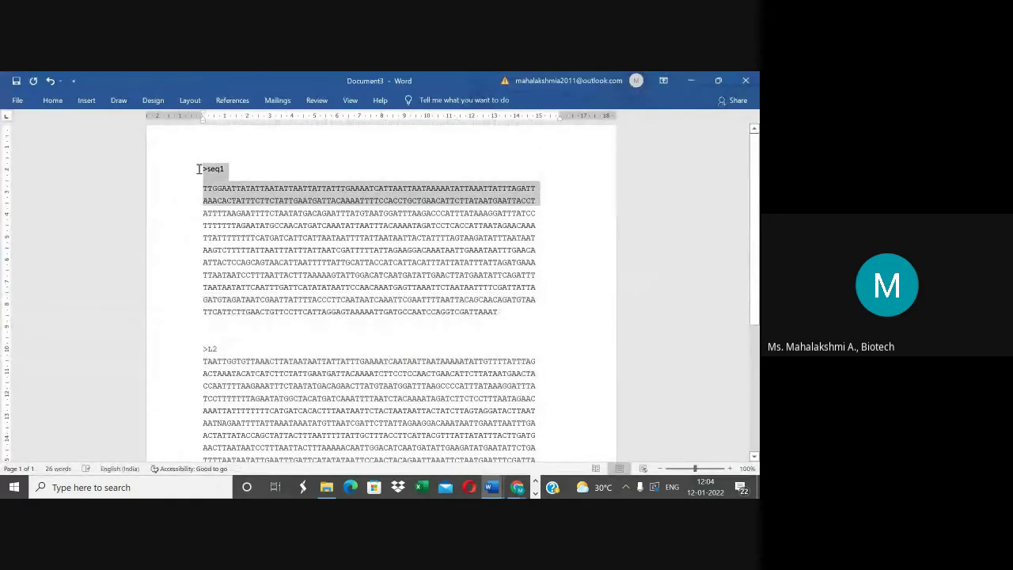
key(shift+Down)
key(shift+Down)
key(shift+Down)
key(shift+Down)
key(shift+Down)
key(shift+Down)
key(shift+Down)
key(shift+Down)
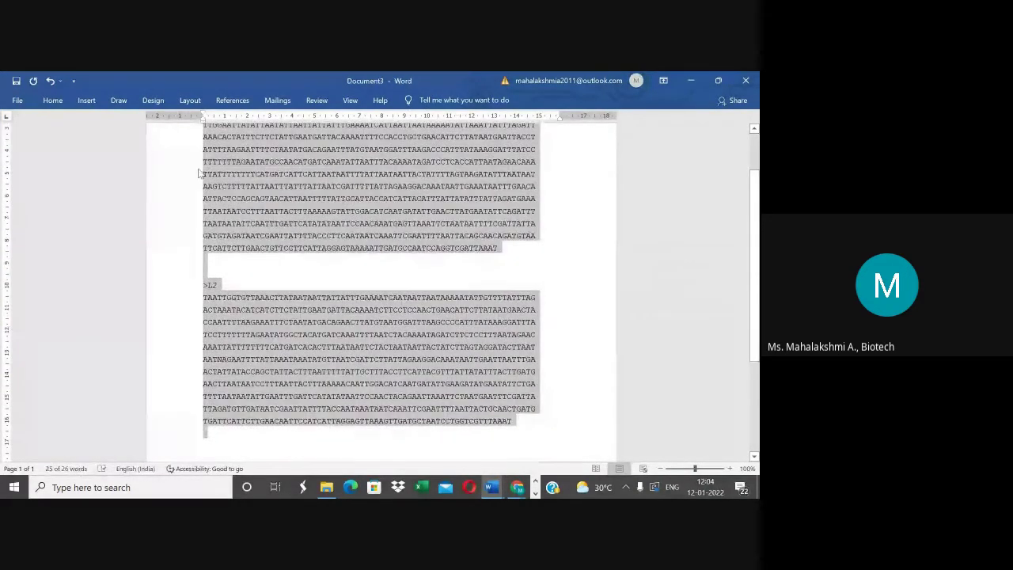
click(691, 81)
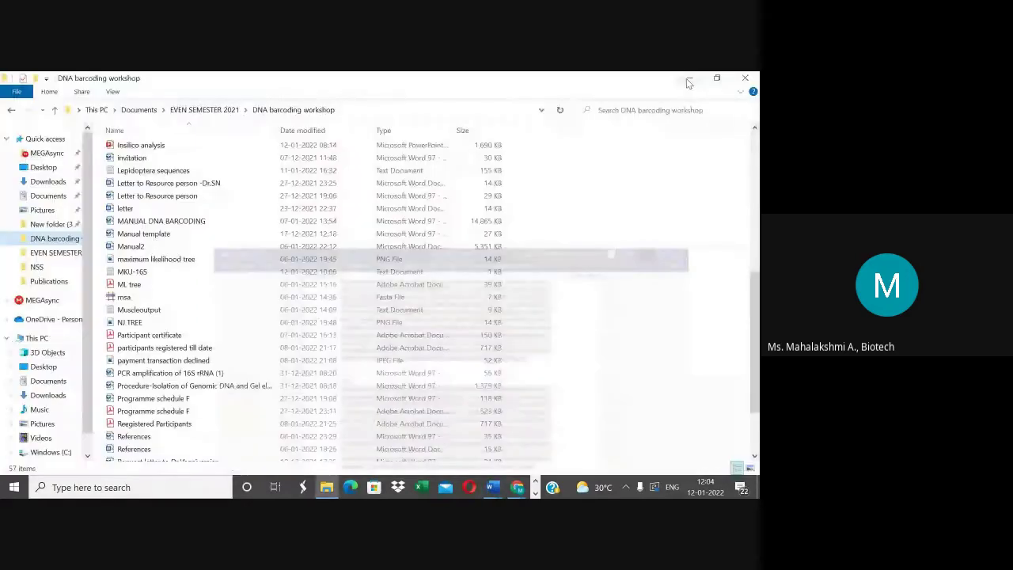
click(689, 80)
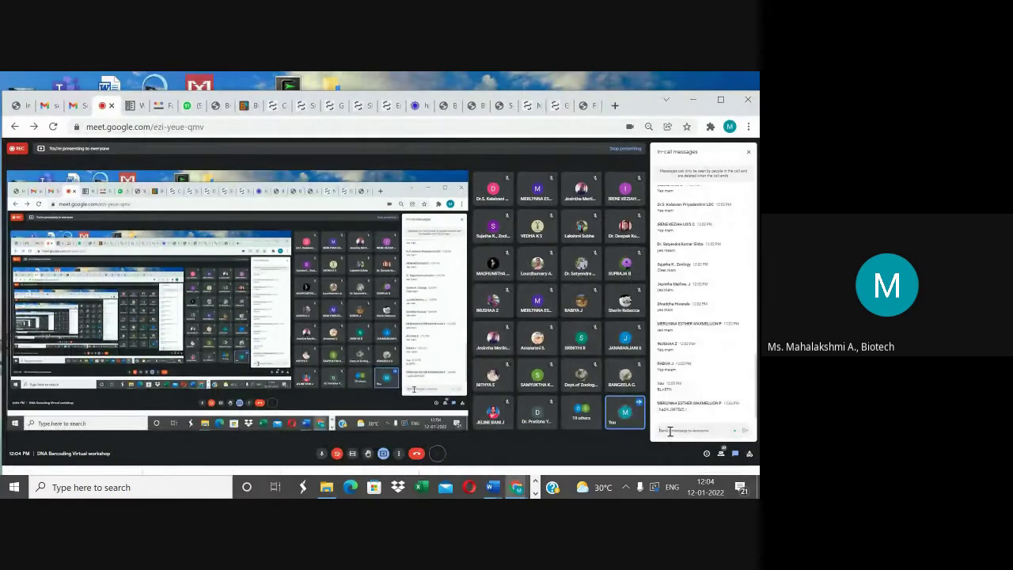
Paste the copied >seq1 and >L2 sequences into the Meet chat and send them.
key(ctrl+v)
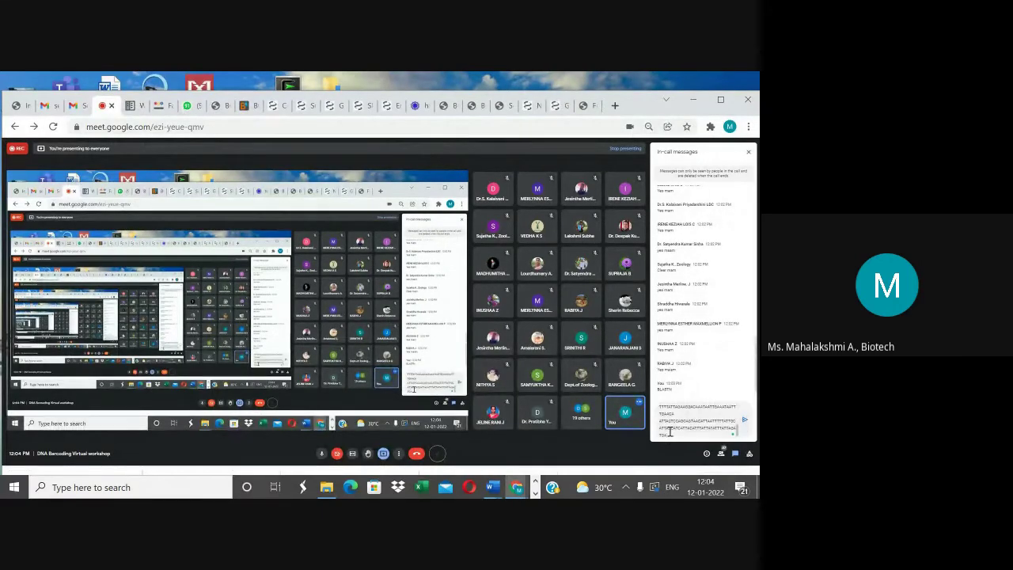
key(Return)
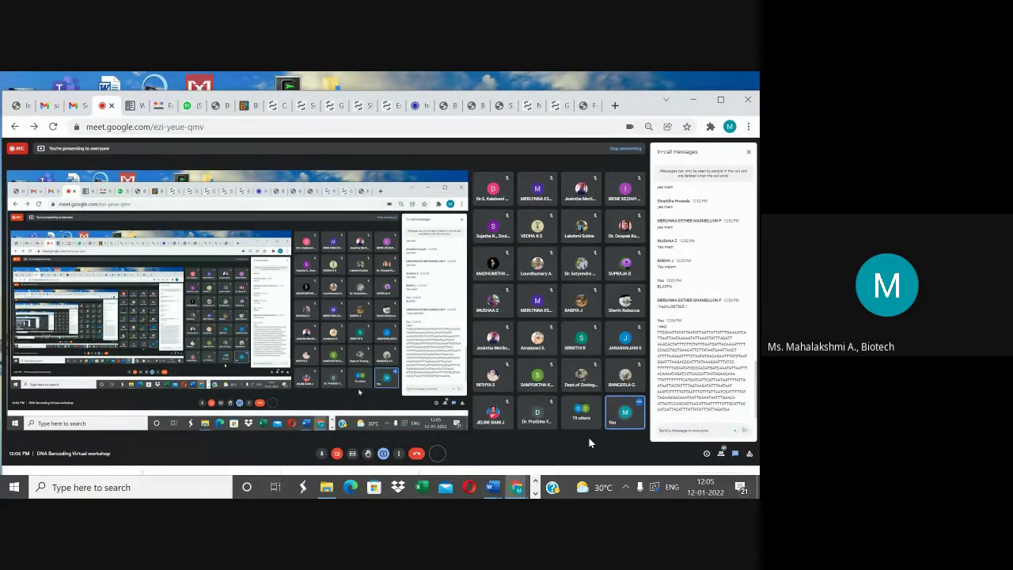
mouse_move(488, 490)
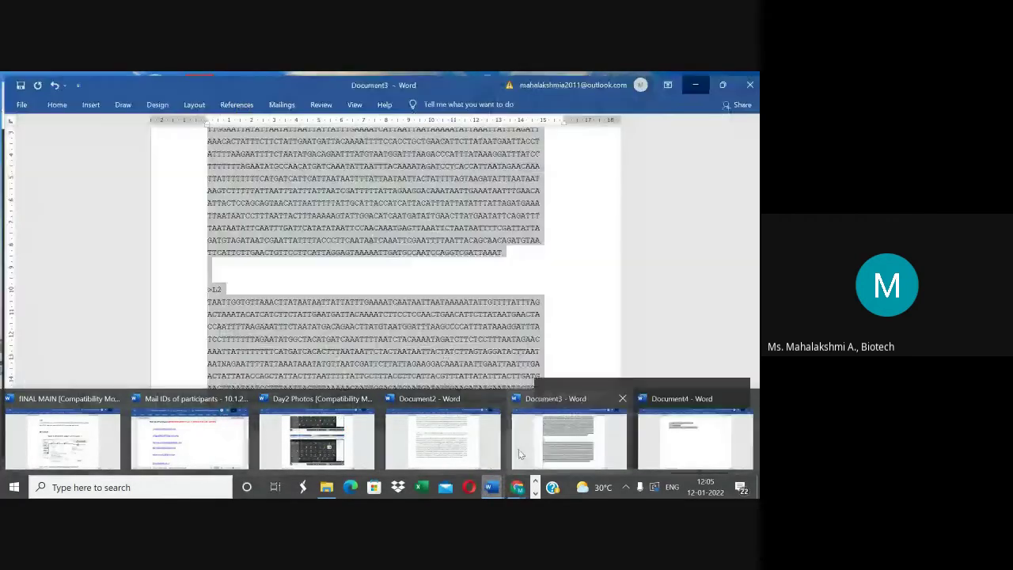
click(520, 454)
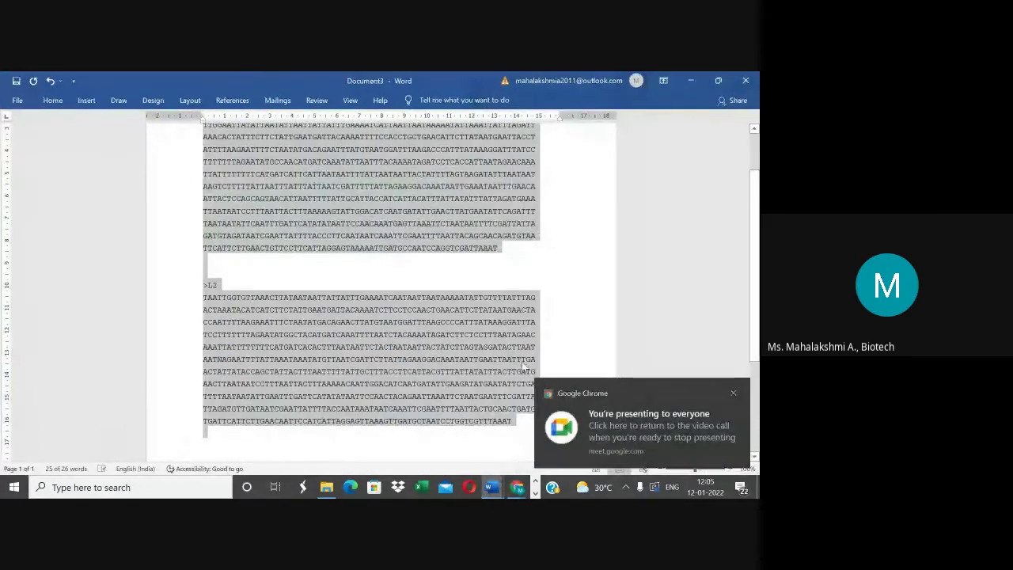
Reselect only the >seq1 sequence in Word and send it in the Meet chat.
click(386, 357)
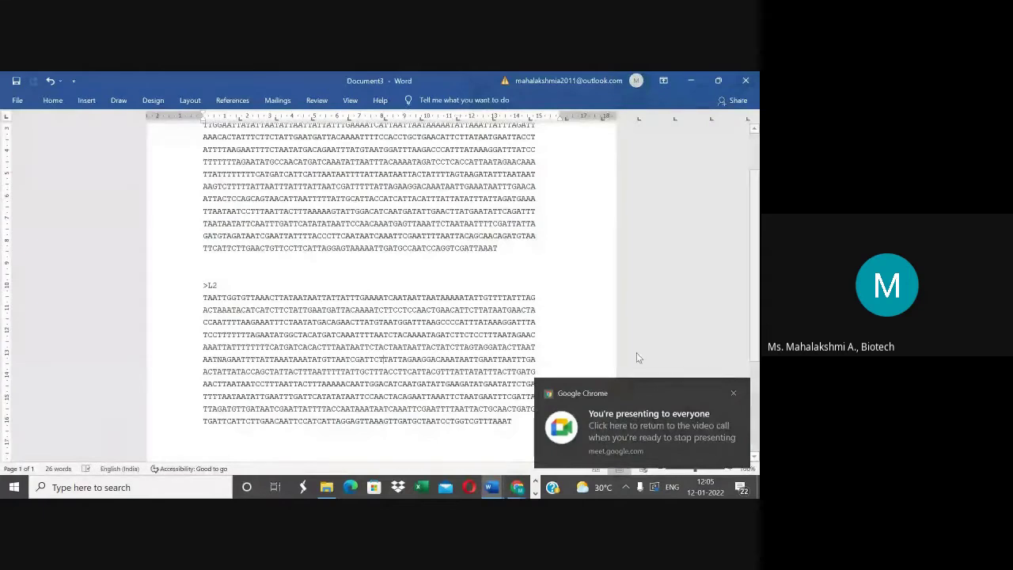
click(735, 394)
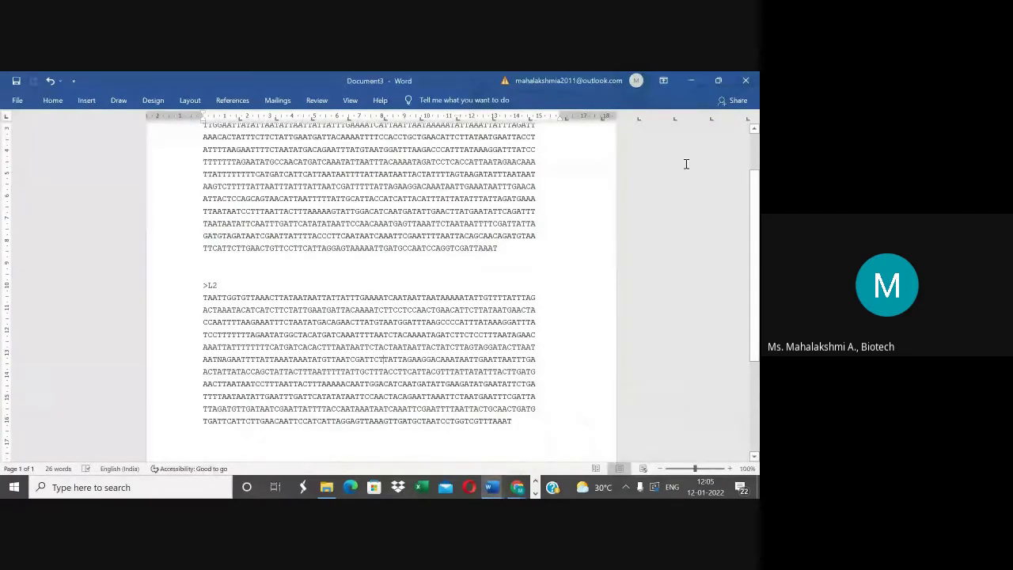
scroll(754, 130, up, 3)
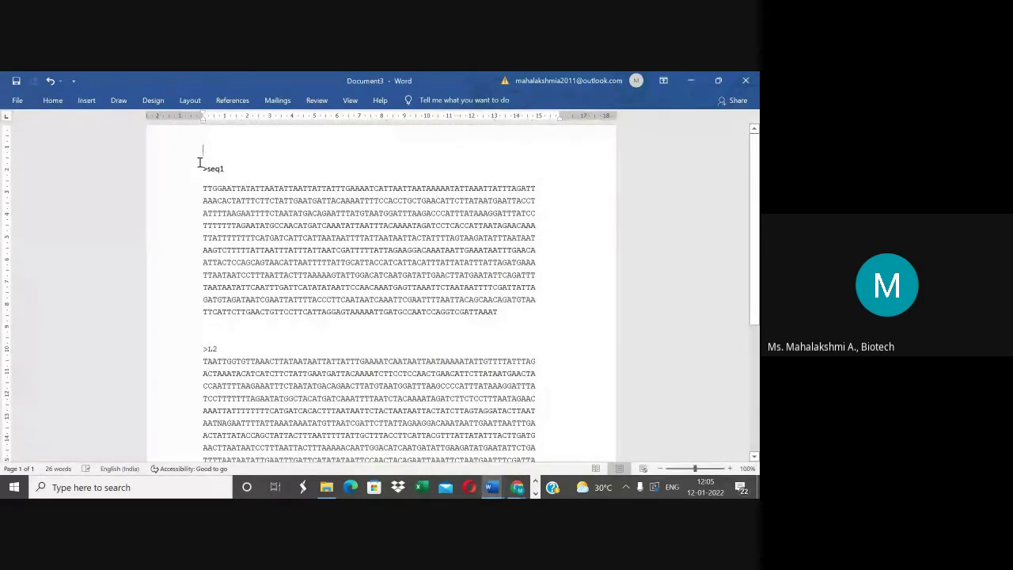
key(shift+Down)
key(shift+Down)
key(shift+Down)
key(shift+Down)
key(shift+Down)
key(shift+Down)
key(shift+Down)
key(shift+Down)
key(shift+Down)
key(shift+Down)
key(shift+Down)
key(shift+Down)
key(shift+Down)
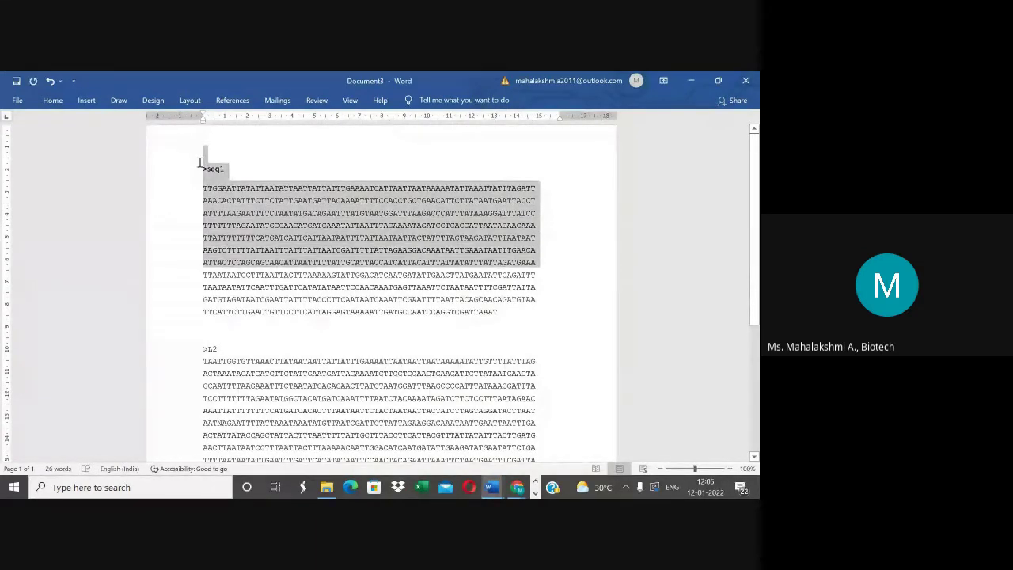
key(shift+Down)
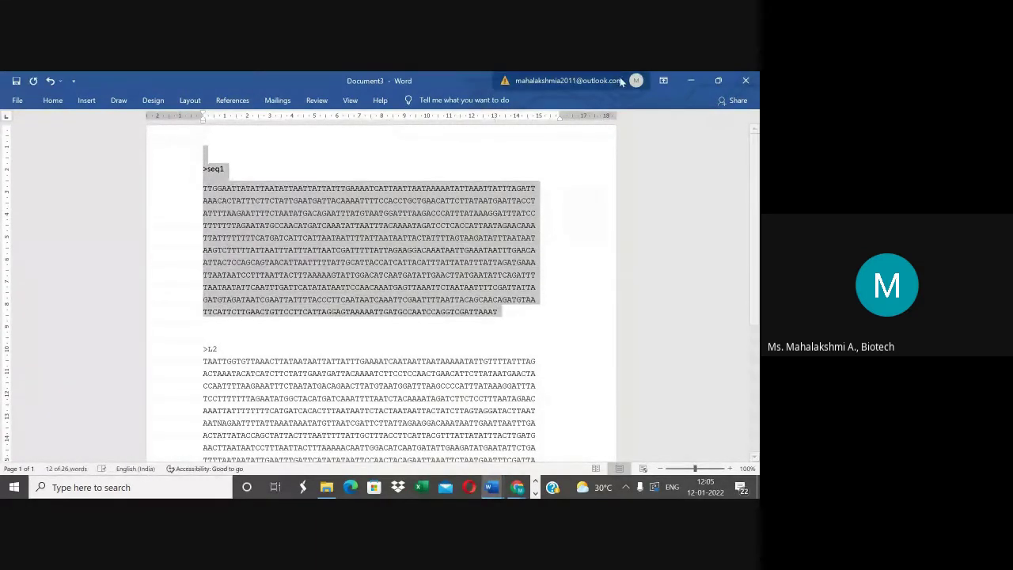
click(690, 80)
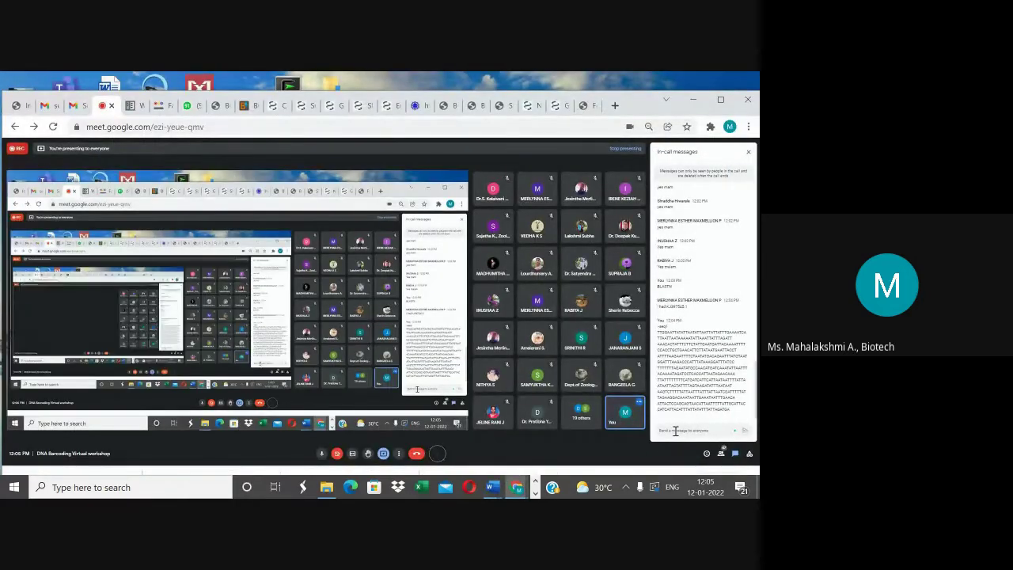
click(675, 431)
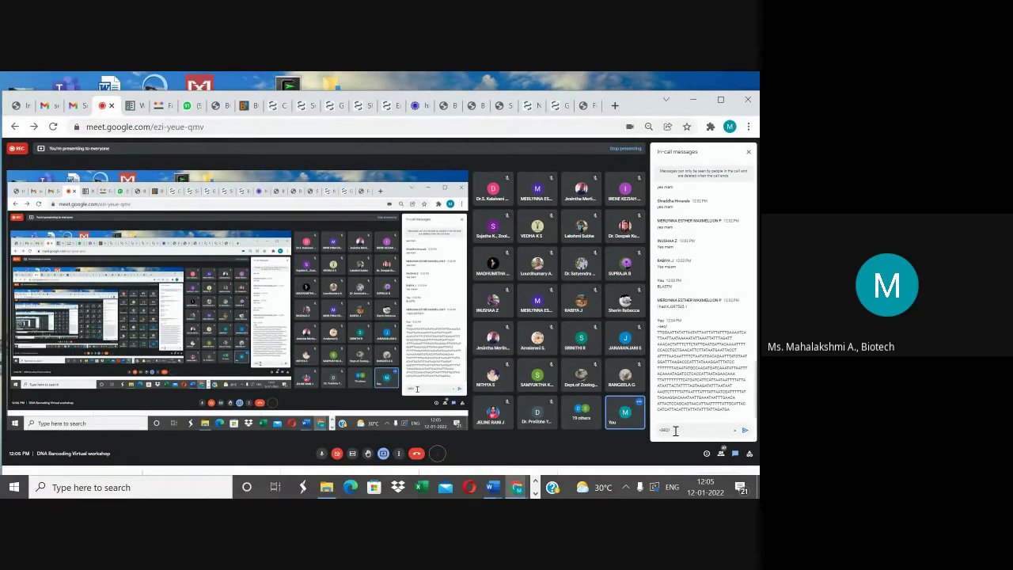
key(ctrl+v)
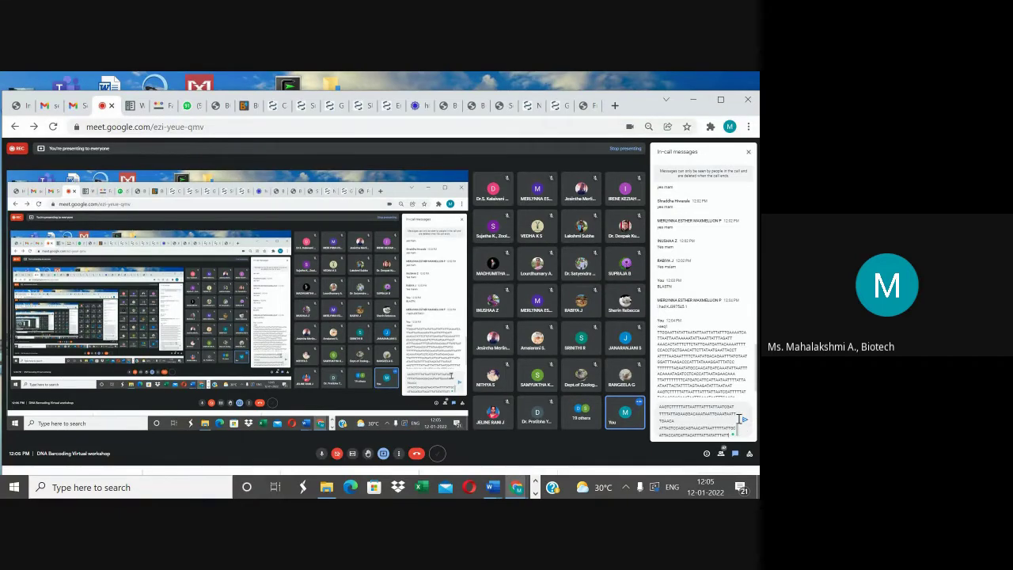
click(744, 421)
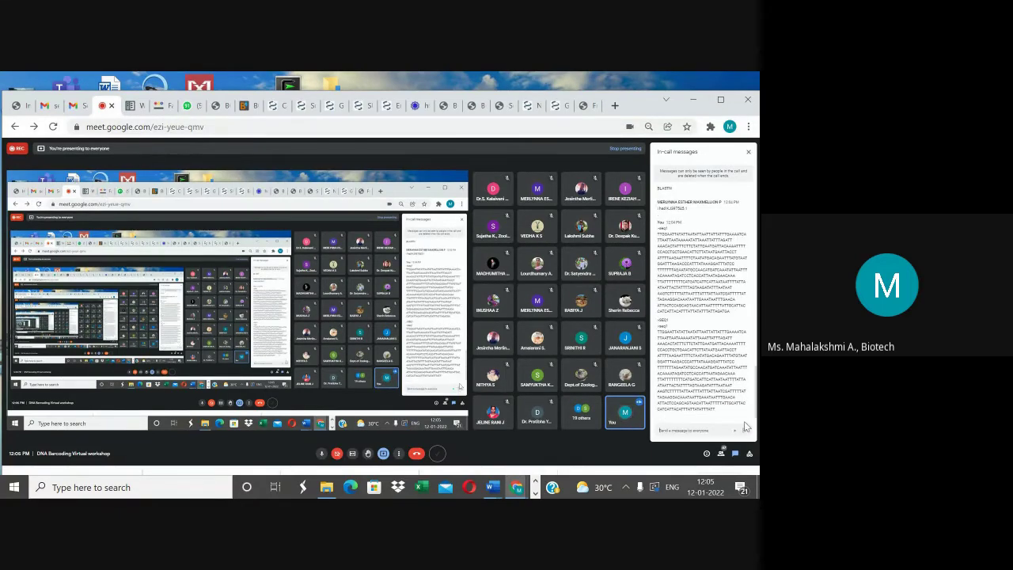
Return to the BLASTN form, clear the old query and paste seq1 in.
click(541, 106)
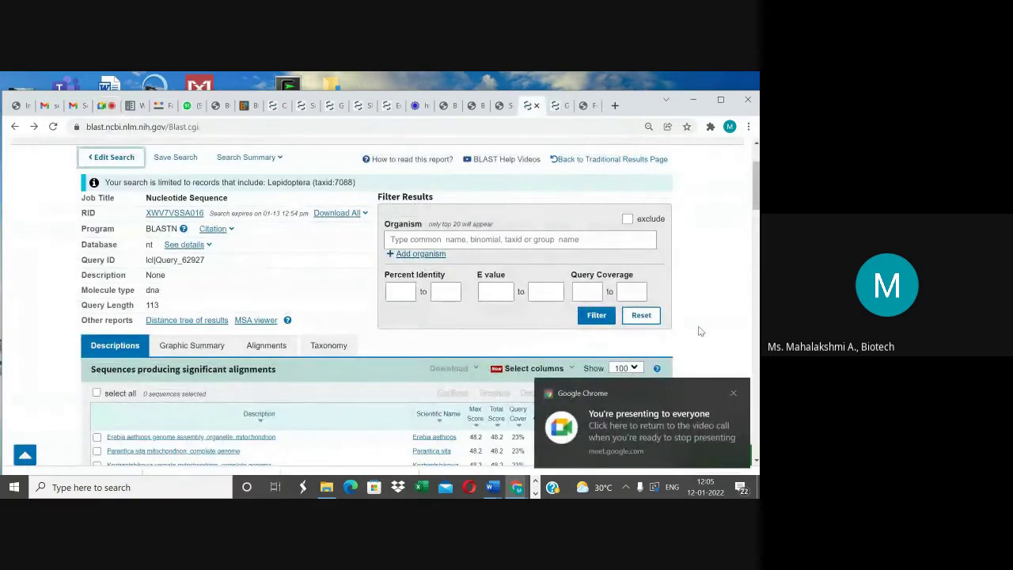
click(734, 394)
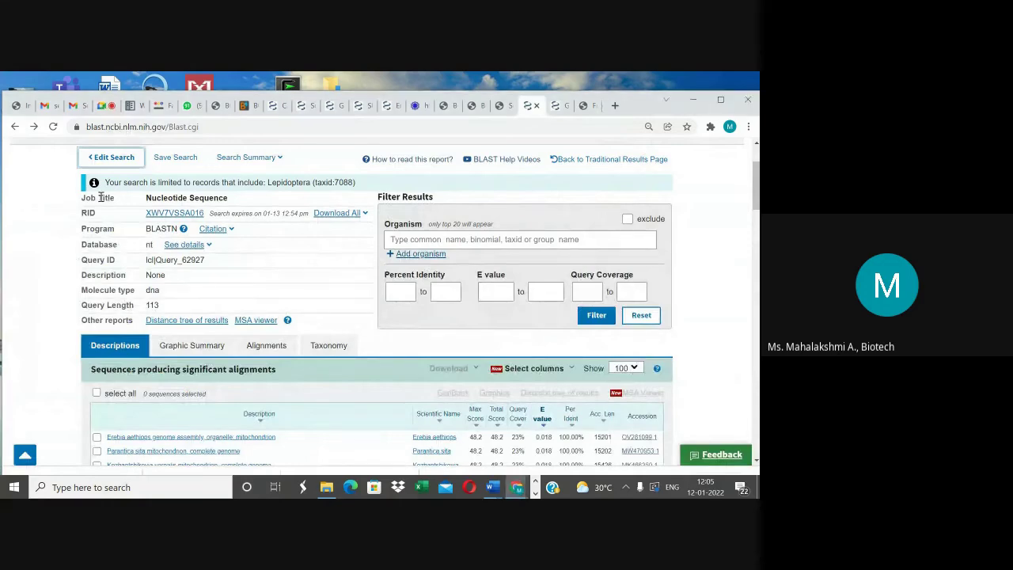
click(15, 128)
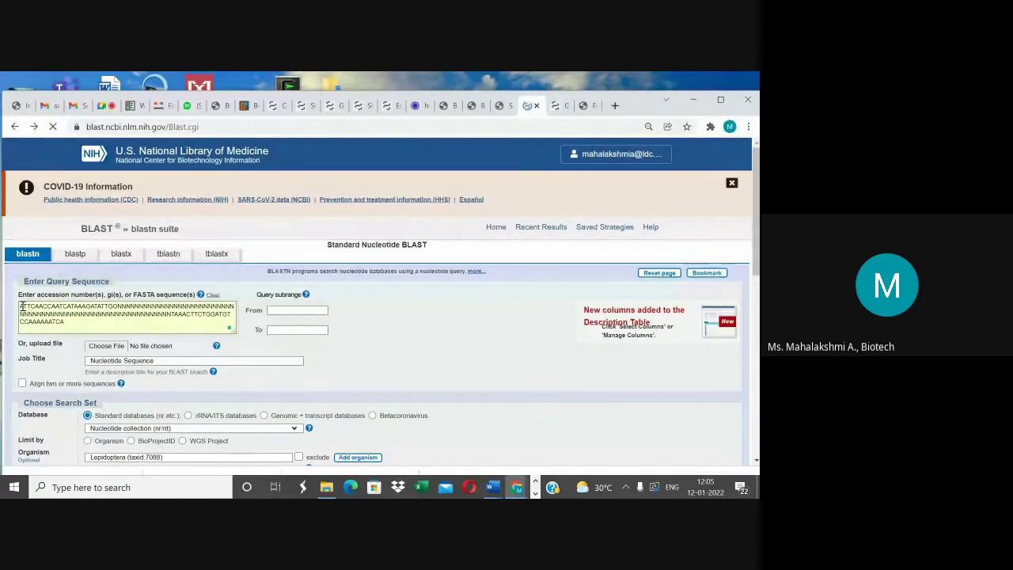
double_click(21, 308)
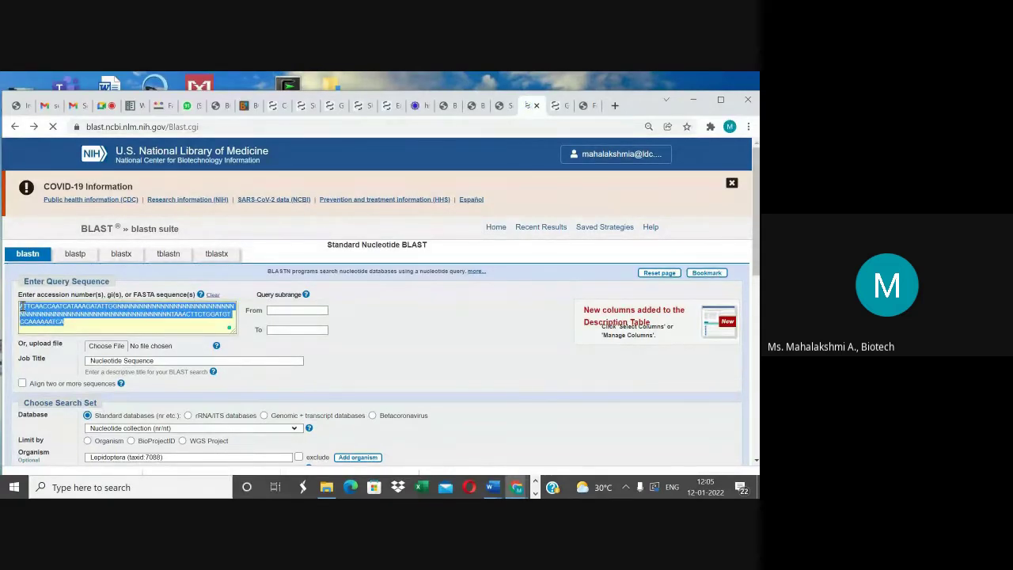
key(Delete)
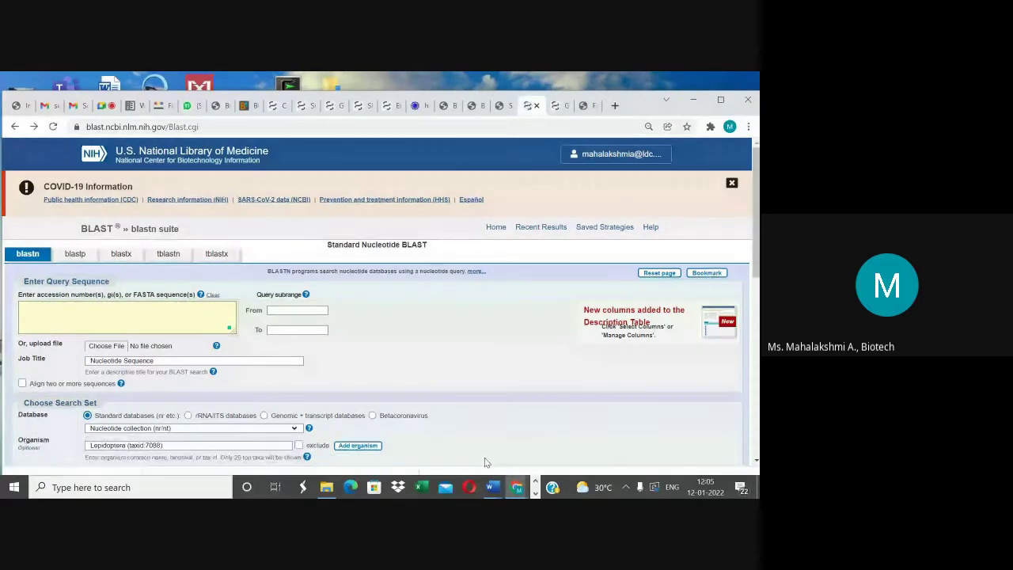
click(493, 487)
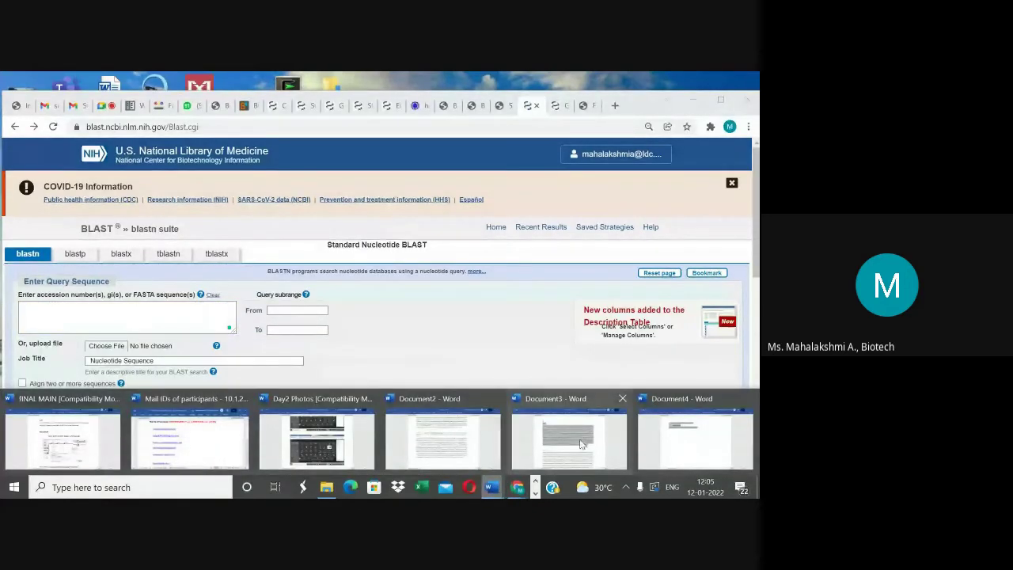
click(580, 440)
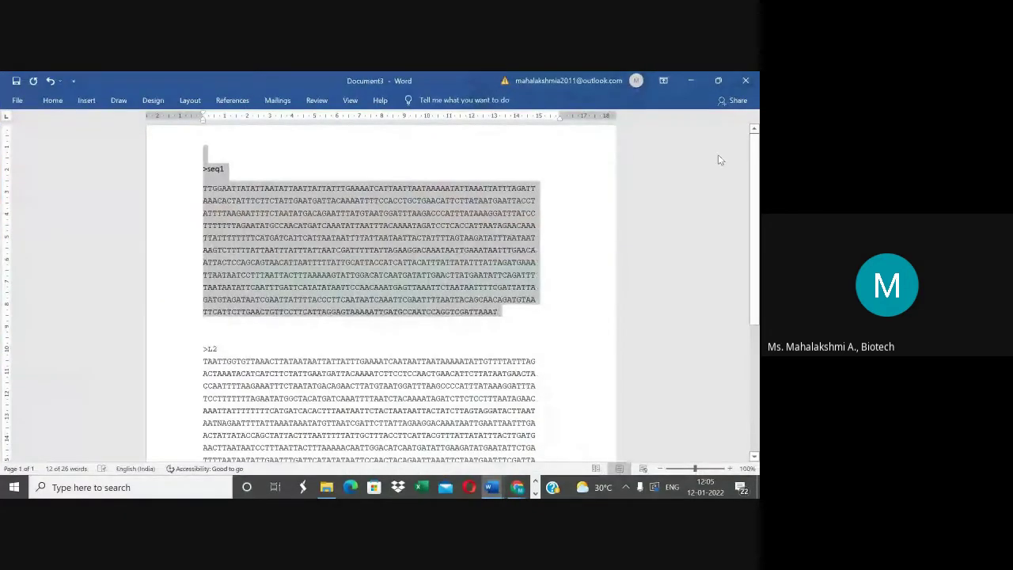
click(691, 82)
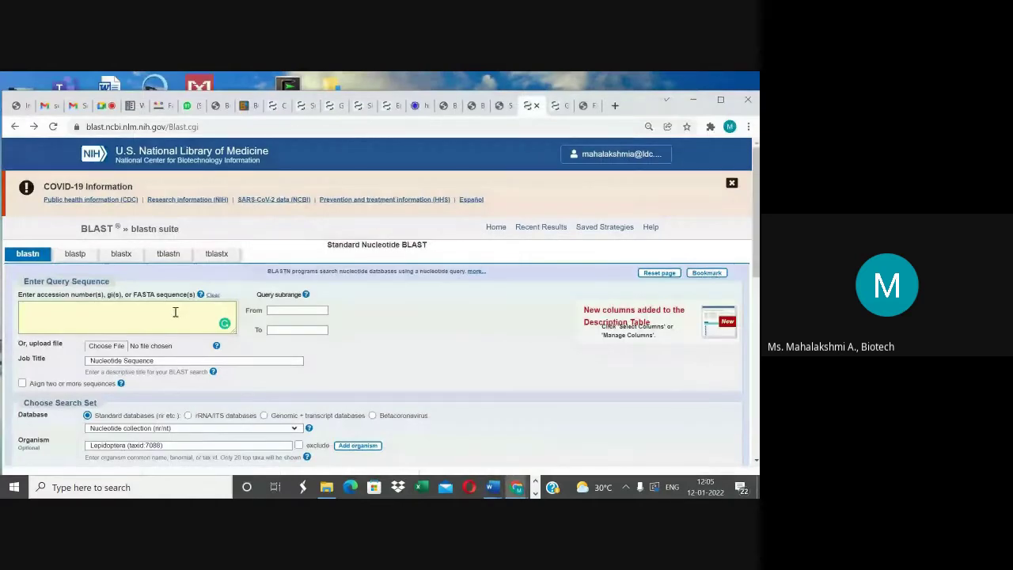
key(ctrl+v)
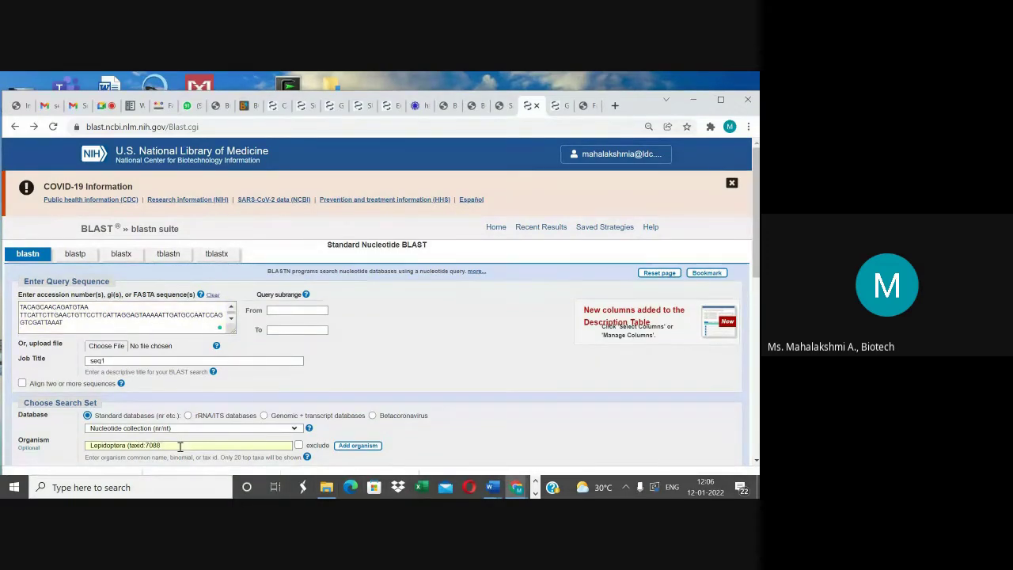
Remove the Lepidoptera organism limit, choose megablast, and run the search.
click(180, 445)
key(BackSpace)
key(BackSpace)
key(BackSpace)
key(BackSpace)
key(BackSpace)
key(BackSpace)
key(BackSpace)
key(BackSpace)
key(BackSpace)
key(BackSpace)
key(BackSpace)
key(BackSpace)
key(BackSpace)
key(BackSpace)
key(BackSpace)
key(BackSpace)
key(BackSpace)
key(BackSpace)
key(BackSpace)
key(BackSpace)
key(BackSpace)
key(BackSpace)
key(BackSpace)
key(BackSpace)
click(756, 461)
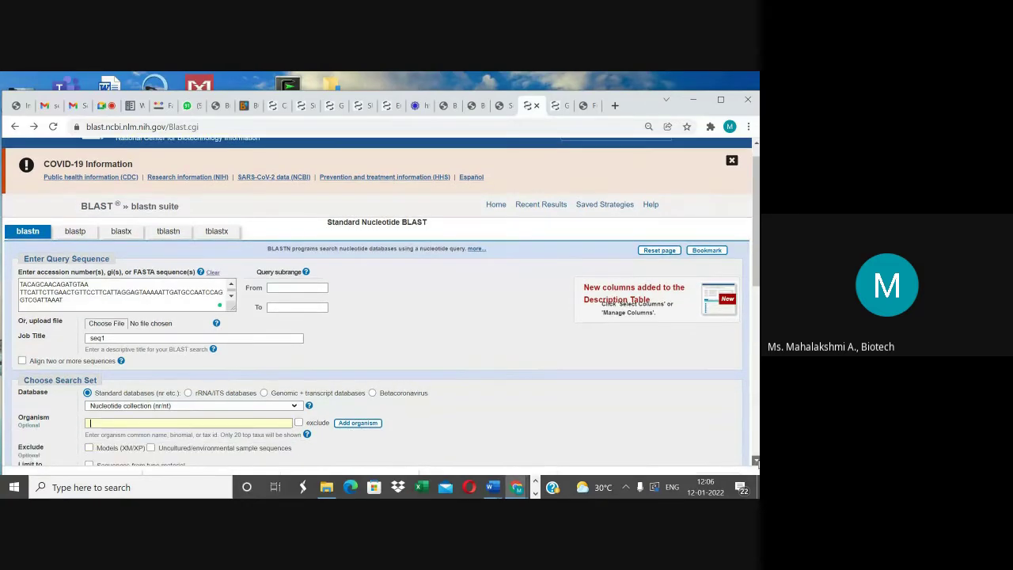
scroll(756, 462, down, 3)
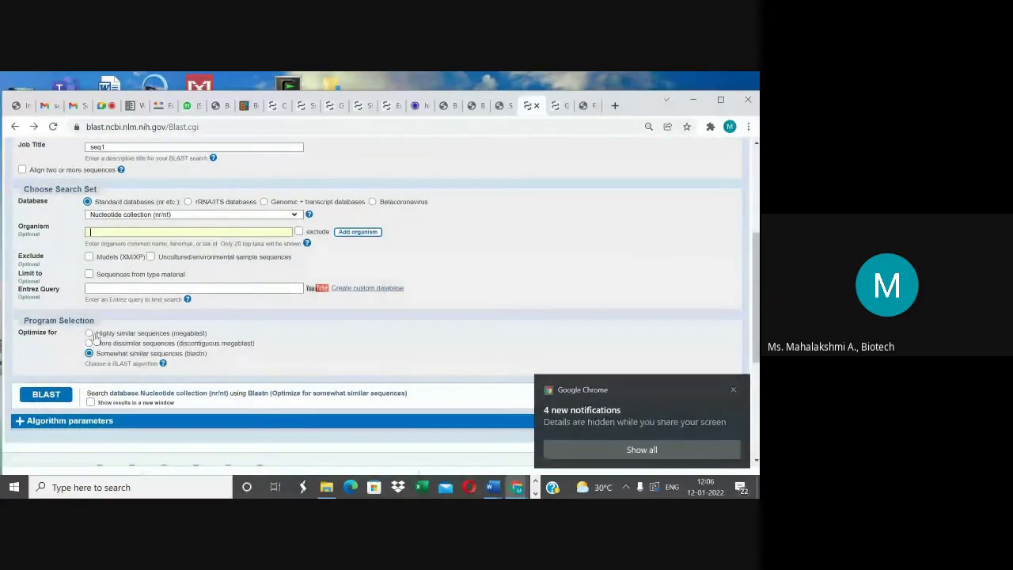
click(90, 334)
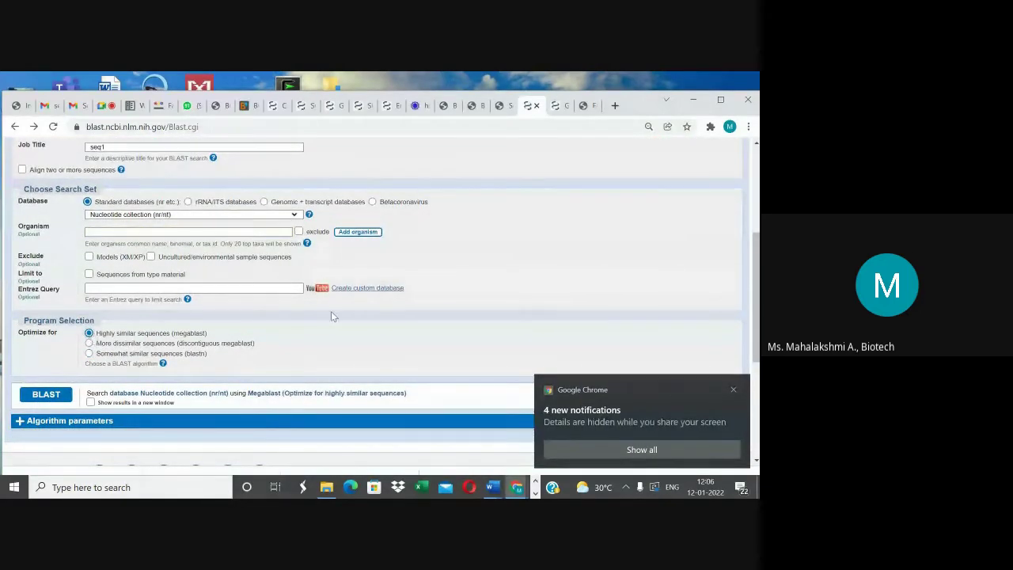
click(735, 391)
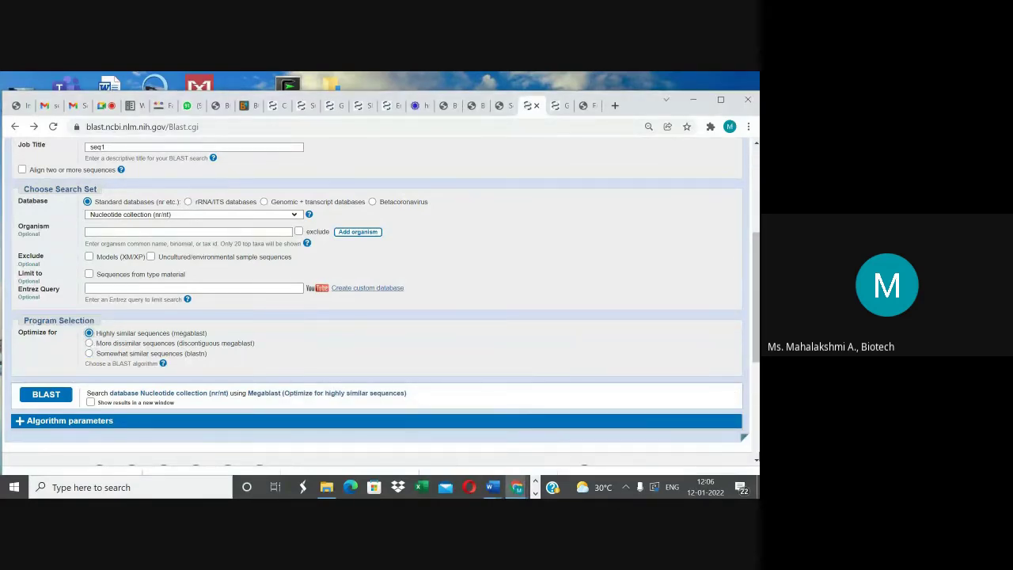
scroll(570, 388, down, 5)
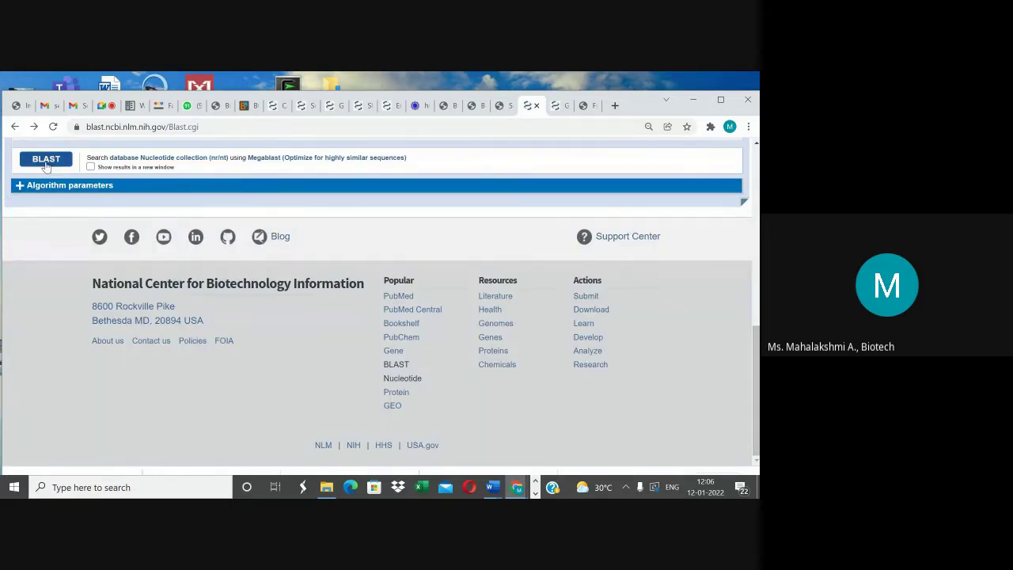
click(46, 160)
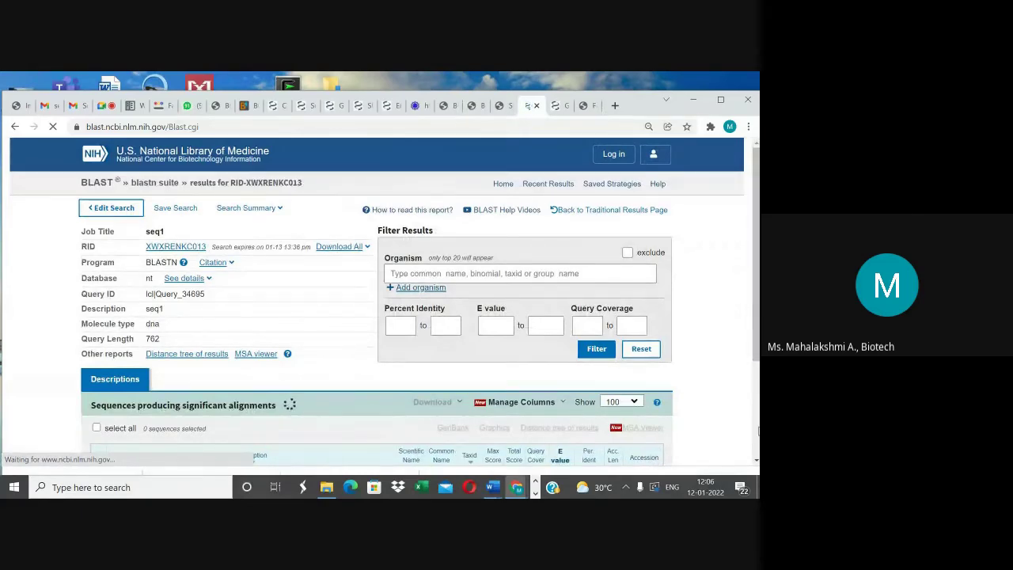
Scroll to seq1's Tetragma gei COI hits and open accession AF150913.1.
scroll(759, 430, down, 3)
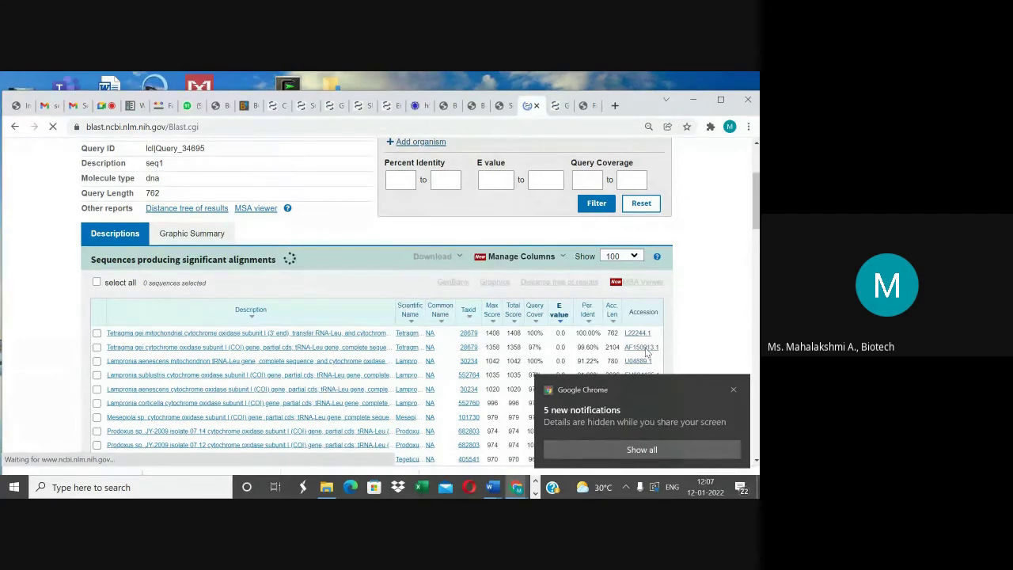
click(733, 389)
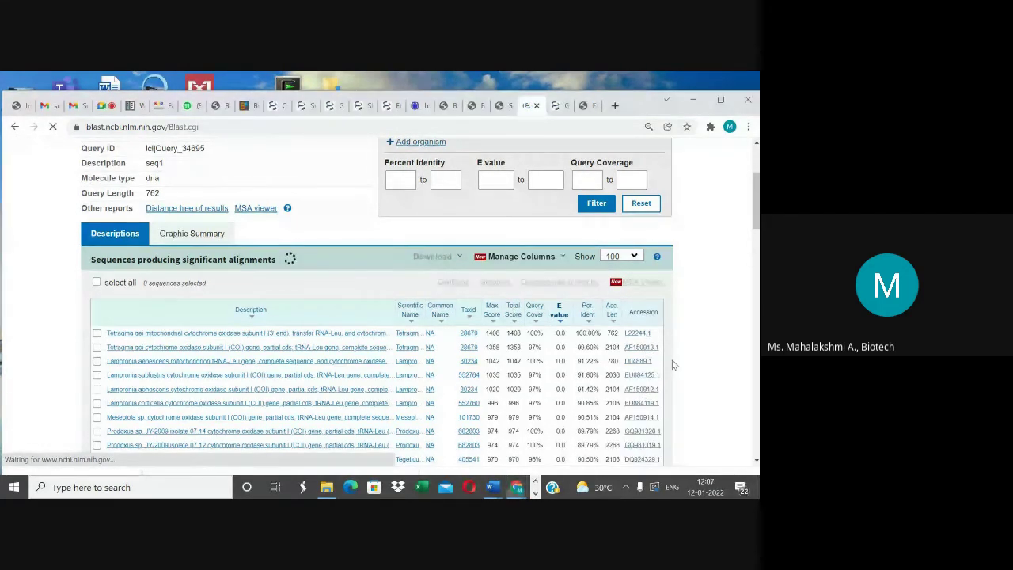
click(641, 347)
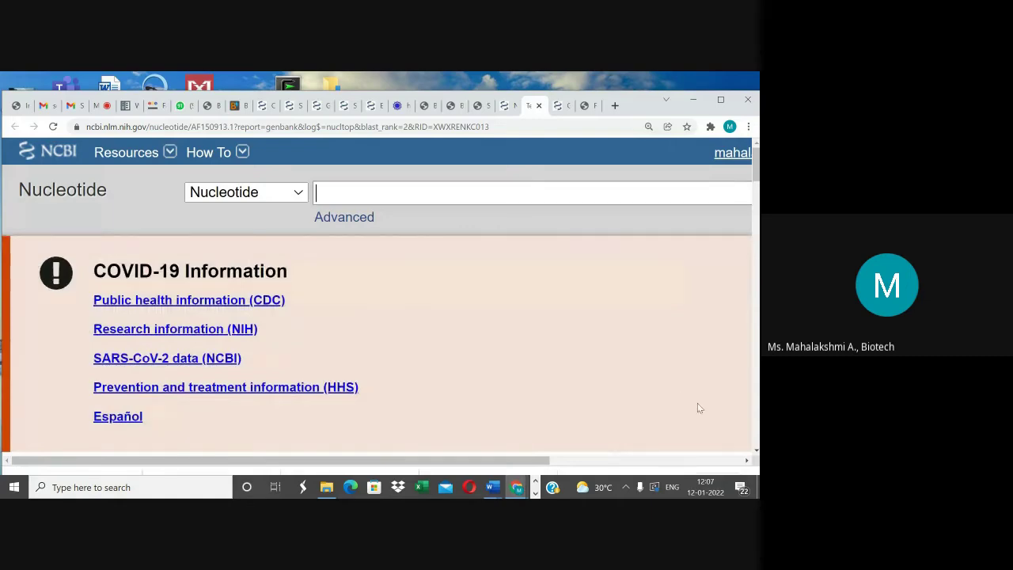
Review the AF150913 GenBank record from its features back up to LOCUS and DEFINITION.
scroll(698, 408, down, 5)
scroll(740, 384, down, 15)
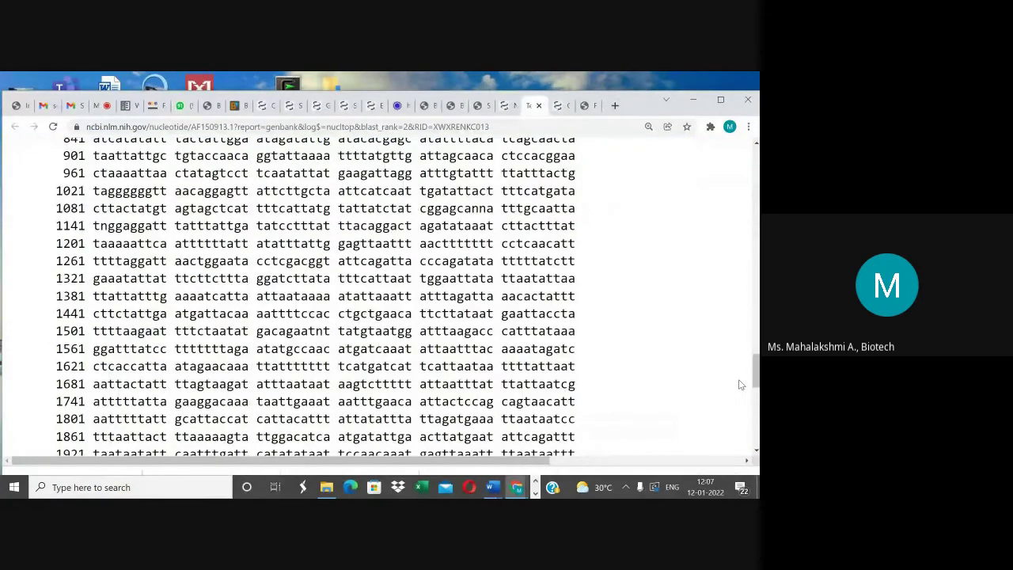
scroll(380, 297, up, 6)
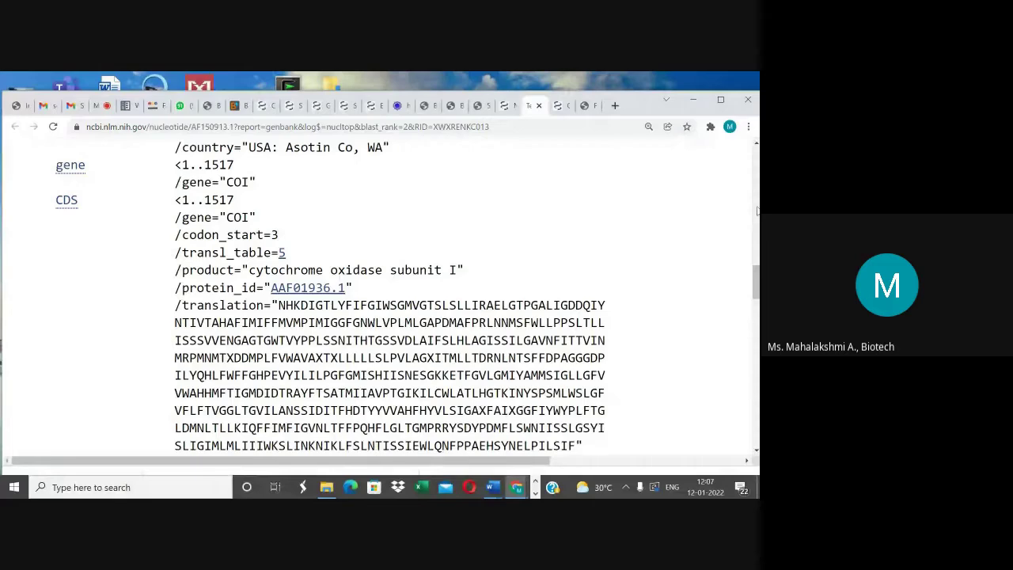
click(757, 170)
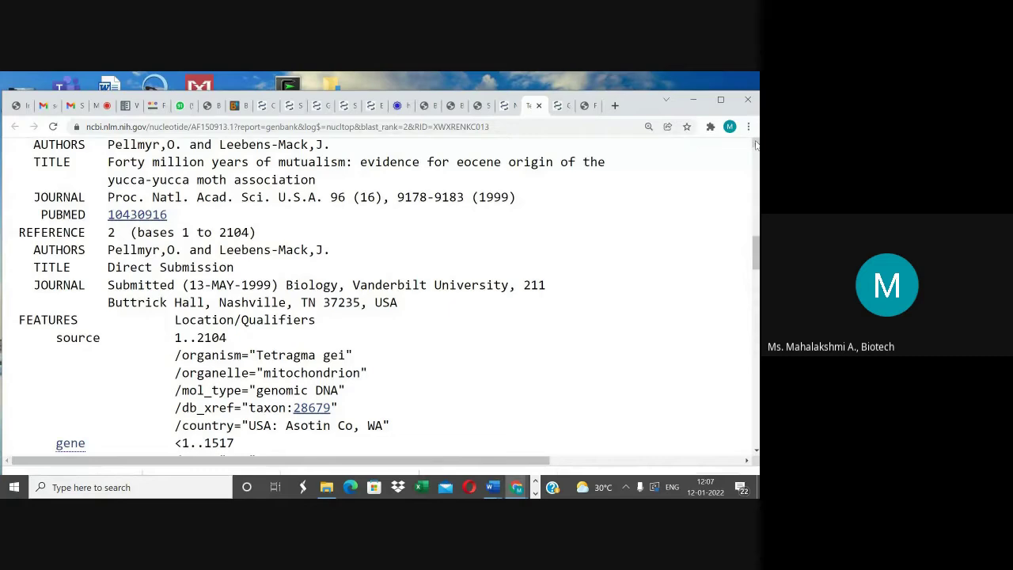
click(755, 143)
click(755, 143)
click(755, 143)
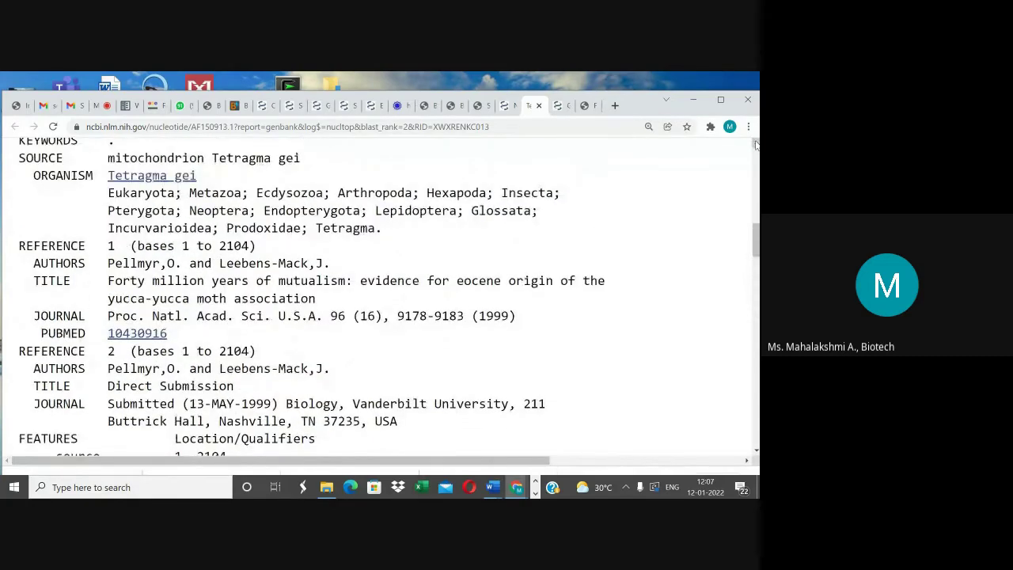
click(755, 143)
click(755, 143)
click(755, 143)
click(755, 143)
click(755, 143)
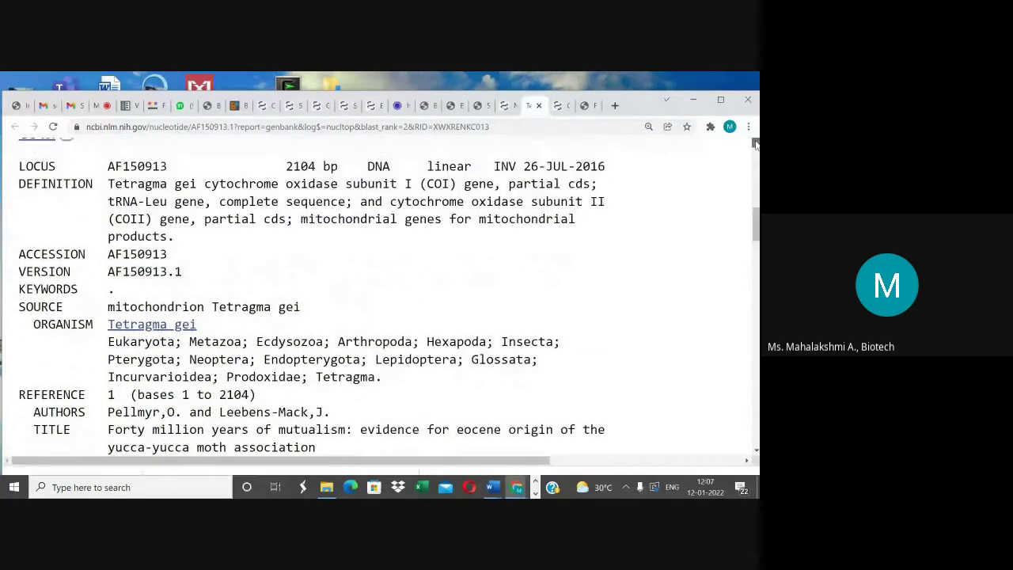
click(755, 143)
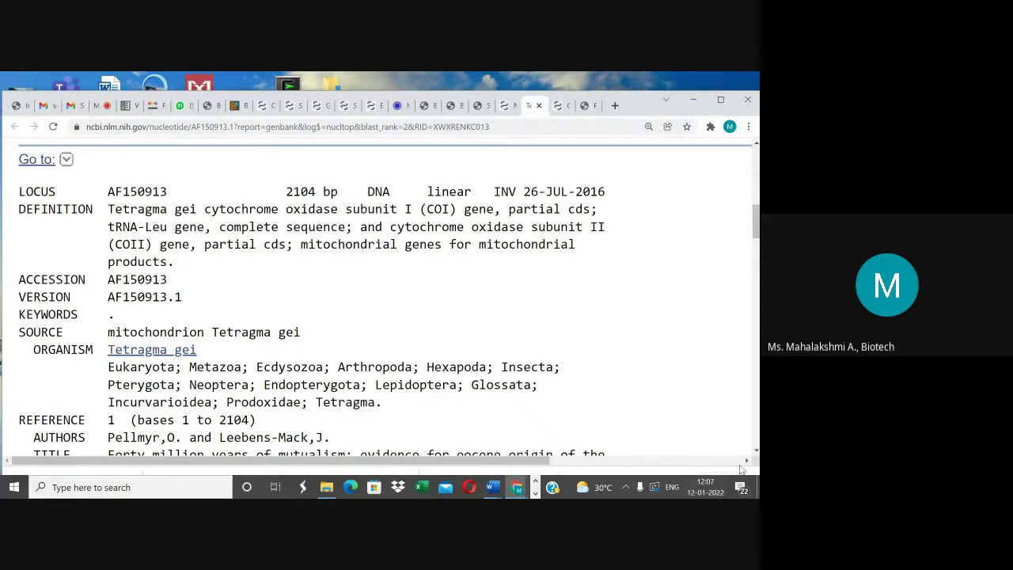
Open the taxon:28679 link in the source features for Tetragma gei's taxonomy.
scroll(756, 450, down, 3)
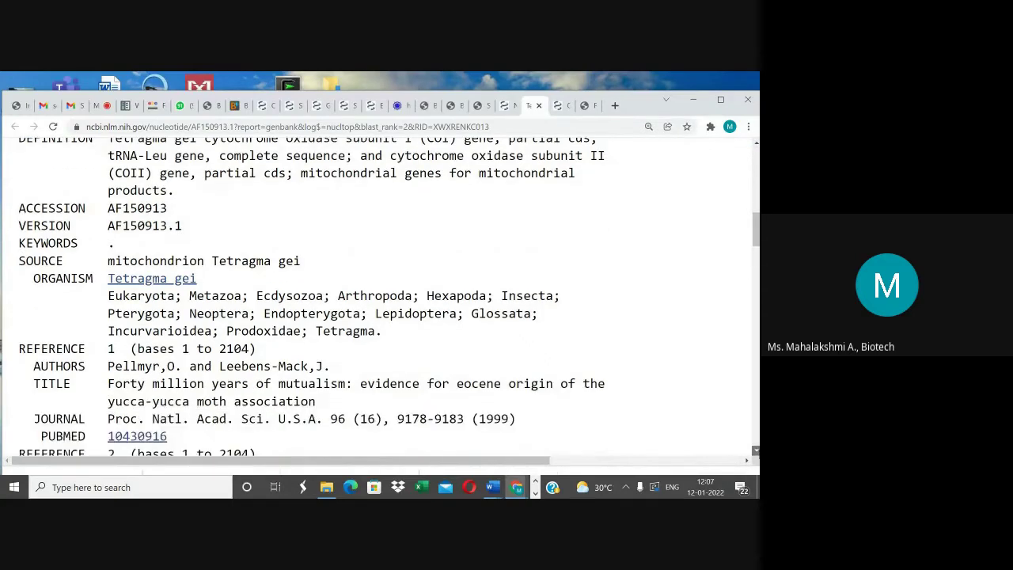
scroll(756, 450, down, 3)
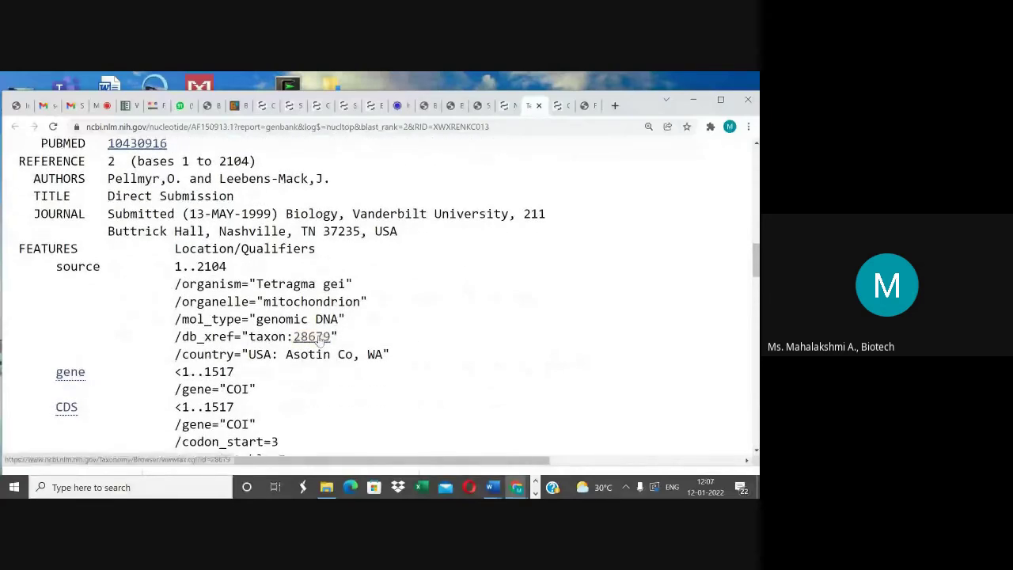
click(319, 338)
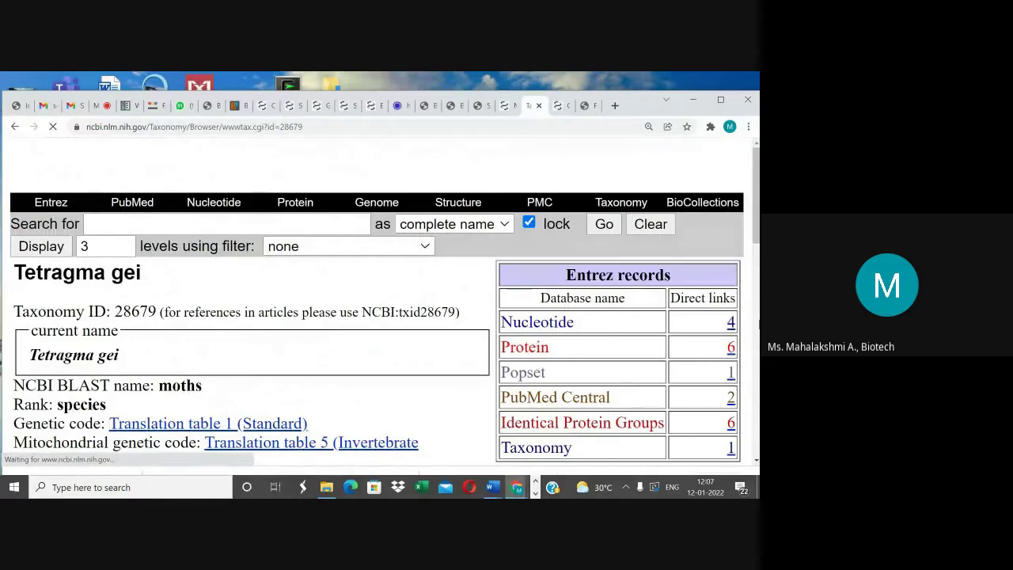
Scroll to Tetragma gei's LinkOut table and open the Tree of Life entry.
click(756, 461)
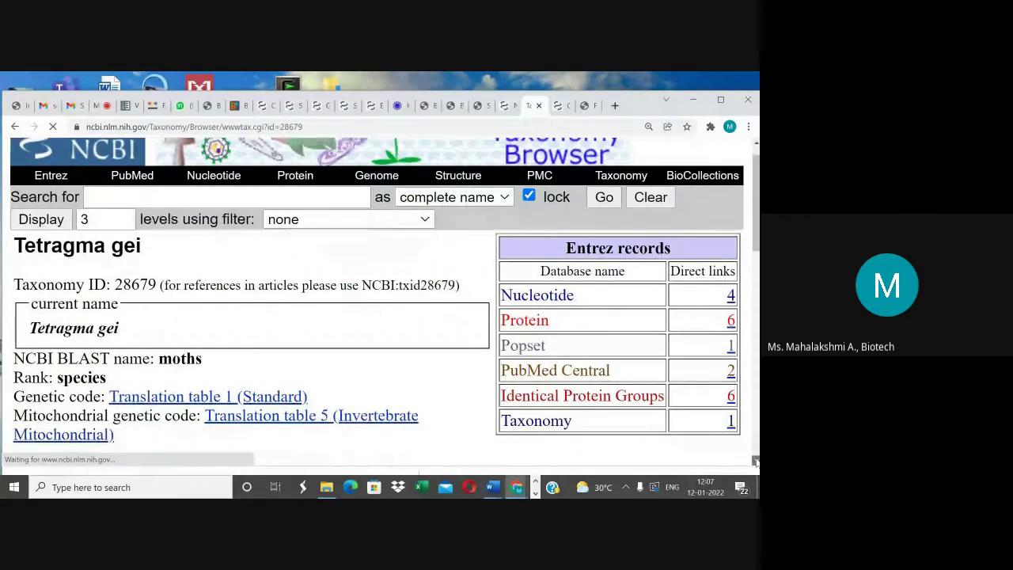
scroll(756, 461, down, 3)
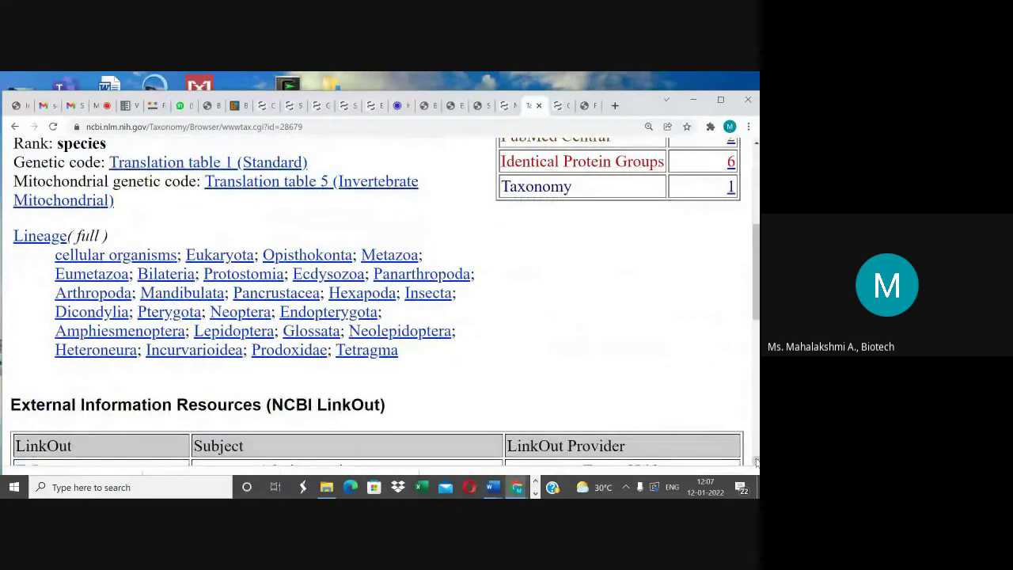
click(756, 415)
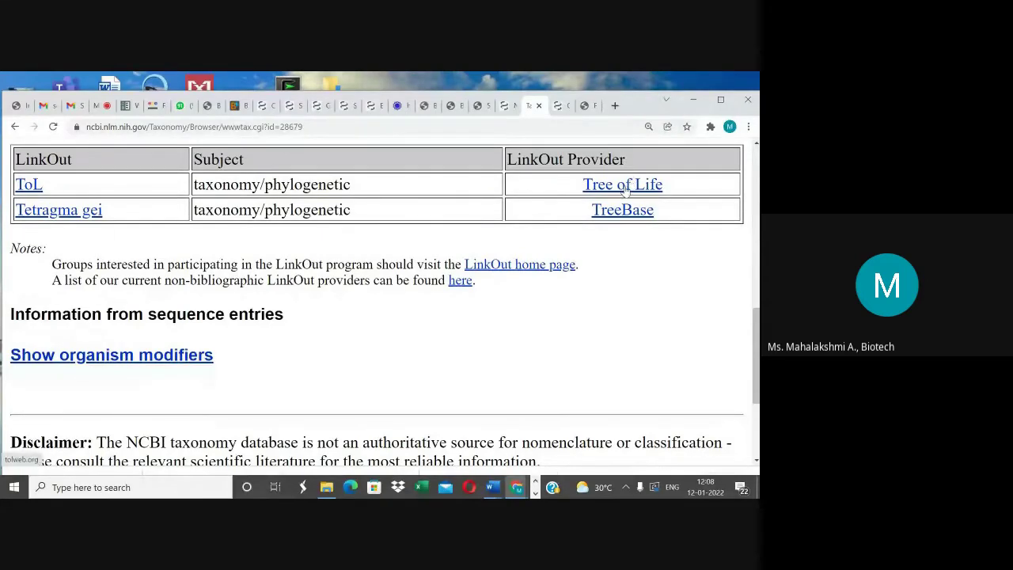
click(625, 187)
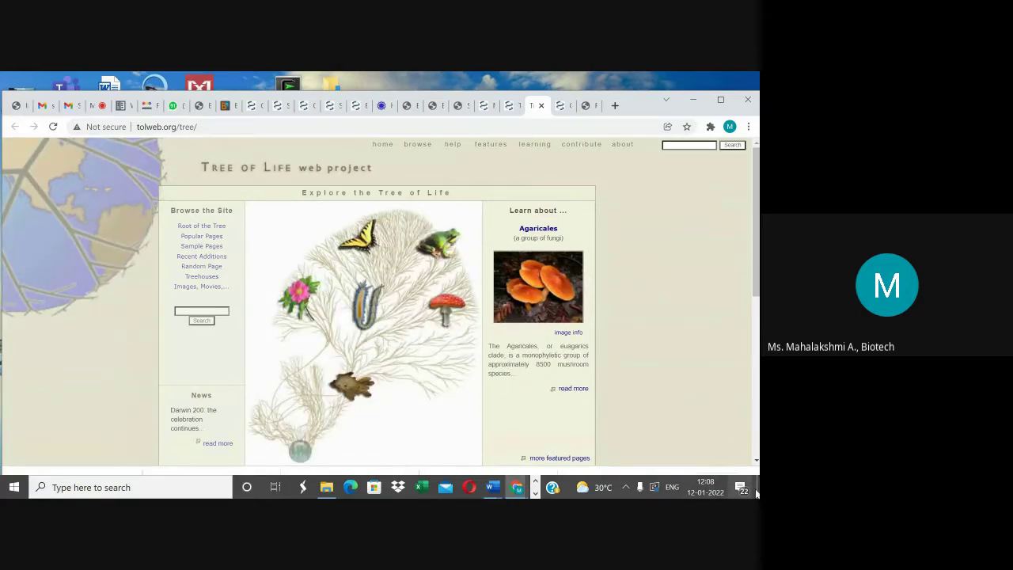
Search the Tree of Life site for 'Pdigrade', which returns no results.
click(755, 460)
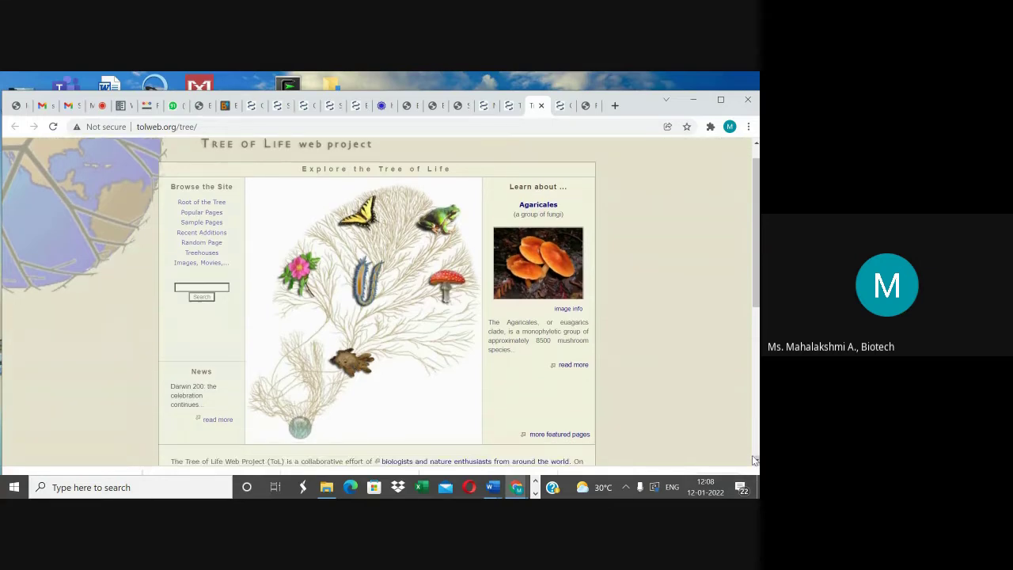
click(182, 286)
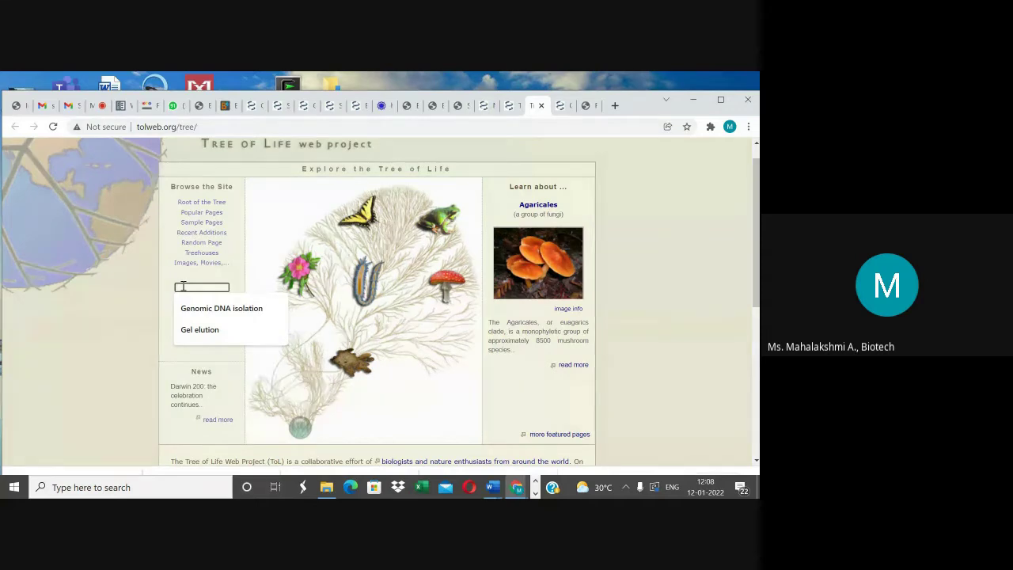
text(P)
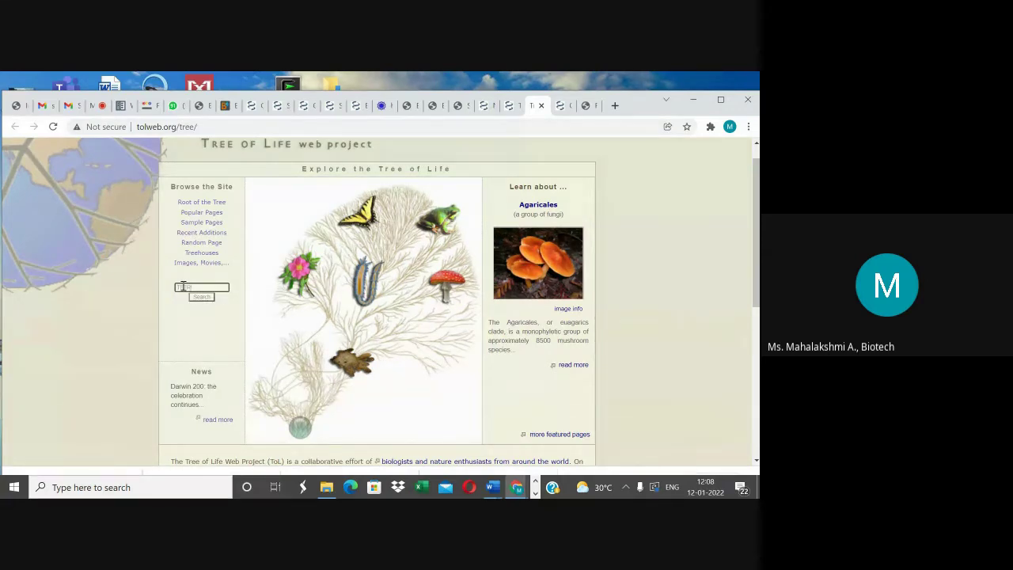
text(digrade)
key(Return)
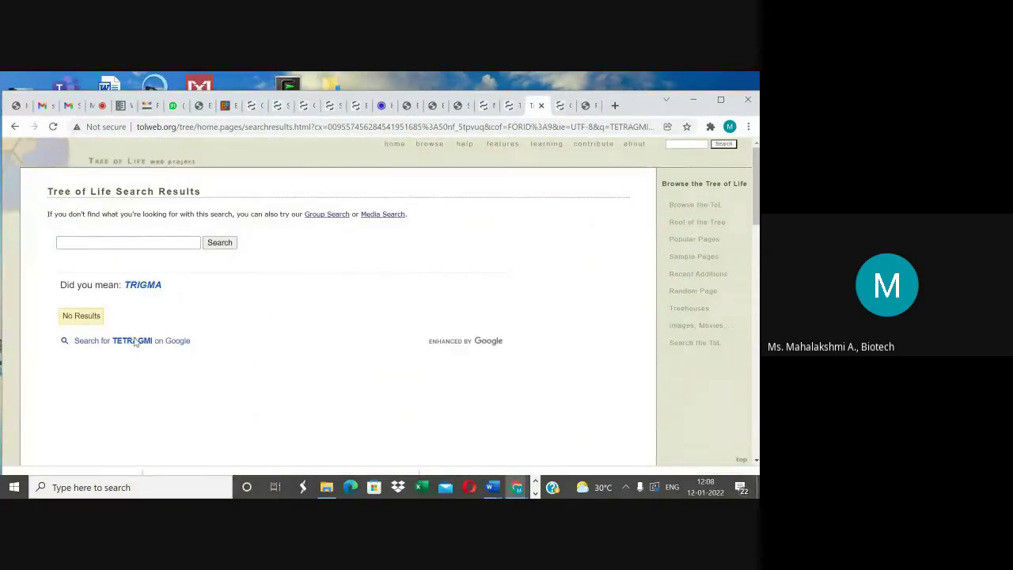
Browse the Tree of Life, then return to the NCBI Taxonomy page for Tetragma gei.
click(510, 116)
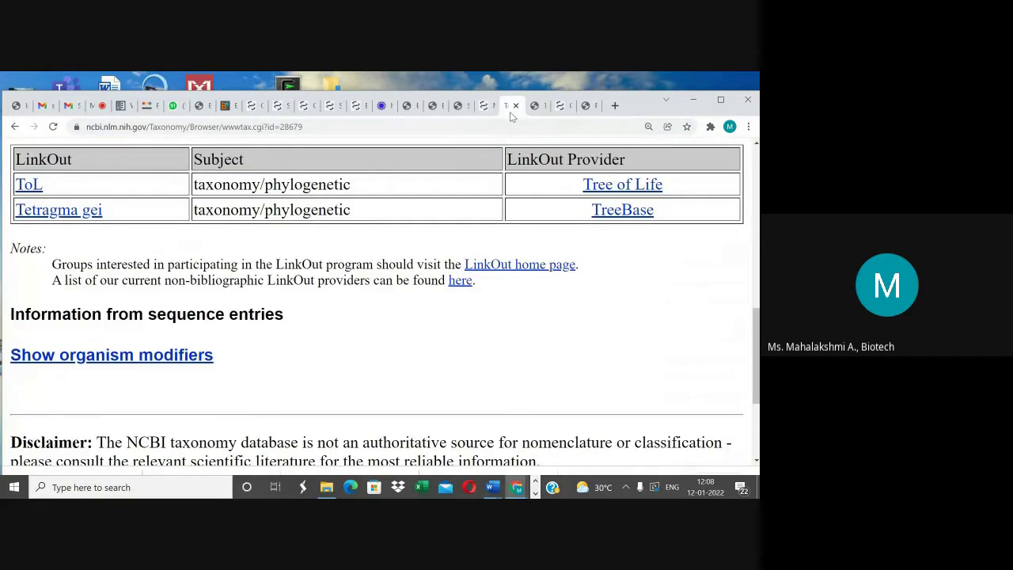
click(544, 109)
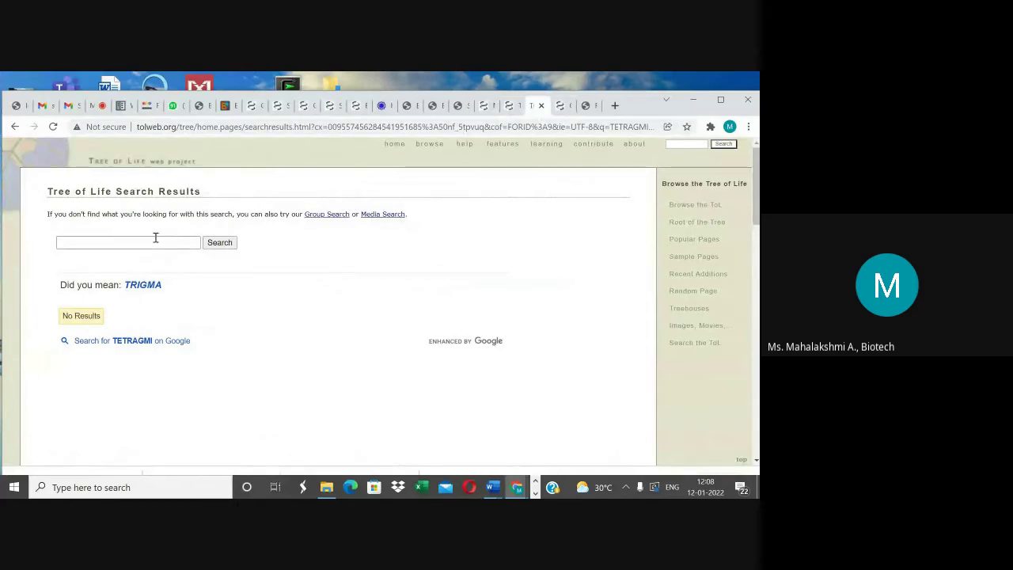
click(680, 208)
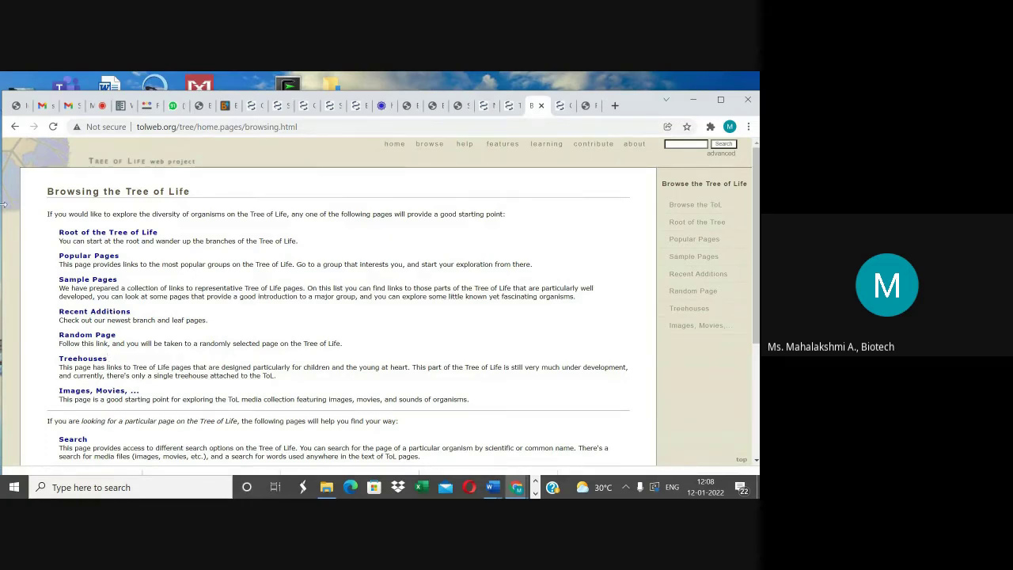
click(505, 110)
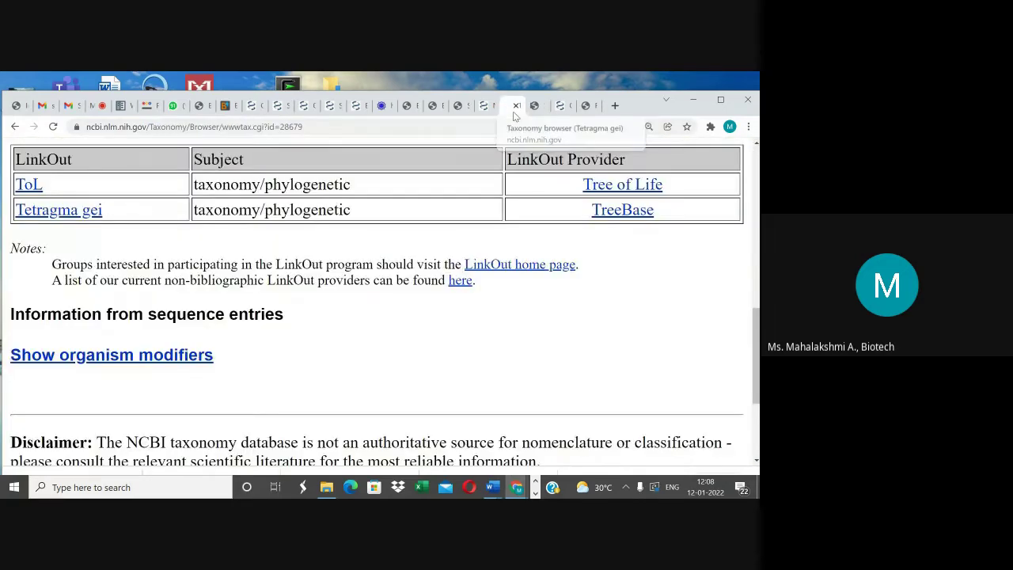
Back on the seq1 BLAST results, inspect the Graphic Summary hit bars, then show the Descriptions list.
click(15, 127)
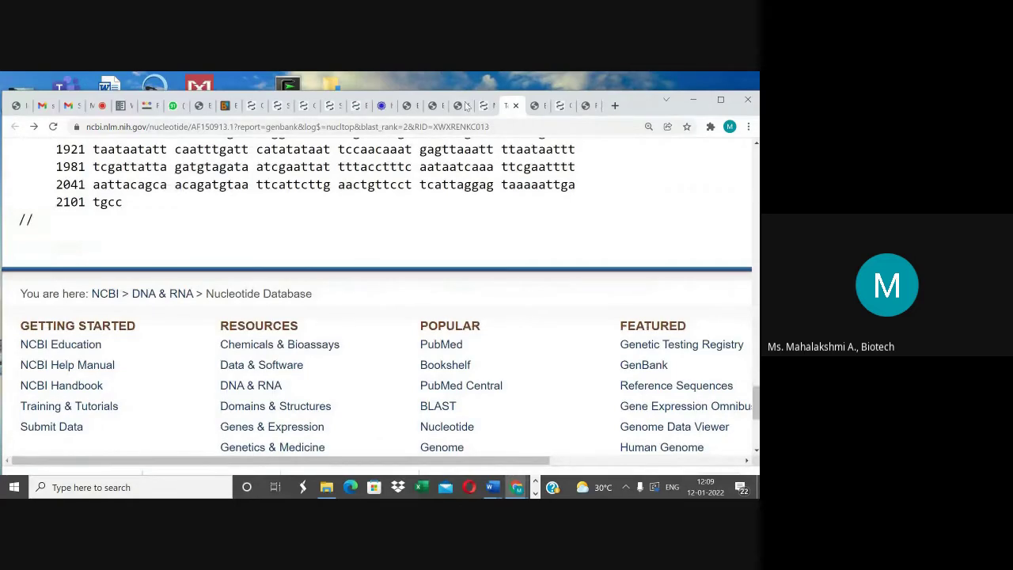
click(488, 108)
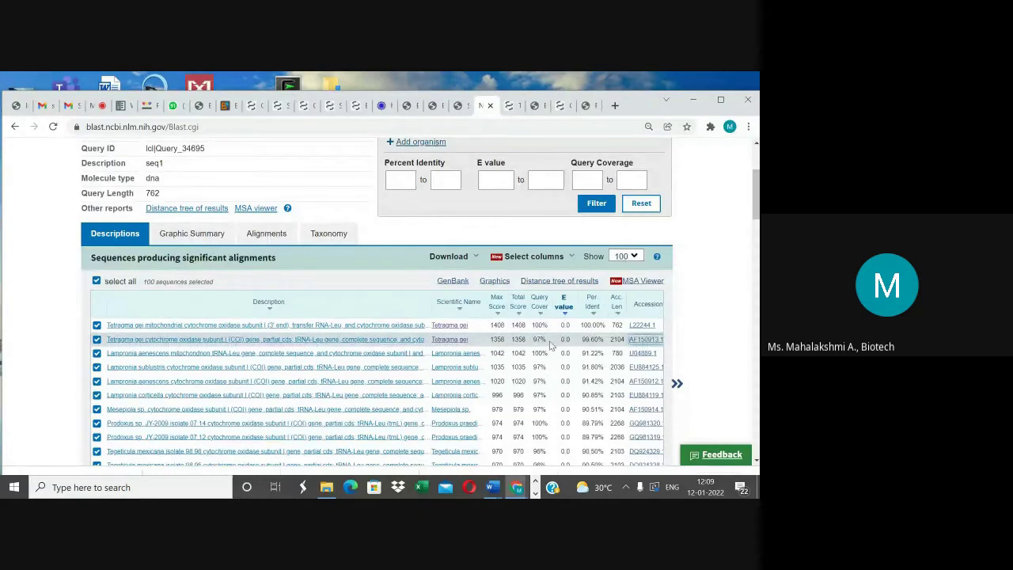
click(215, 237)
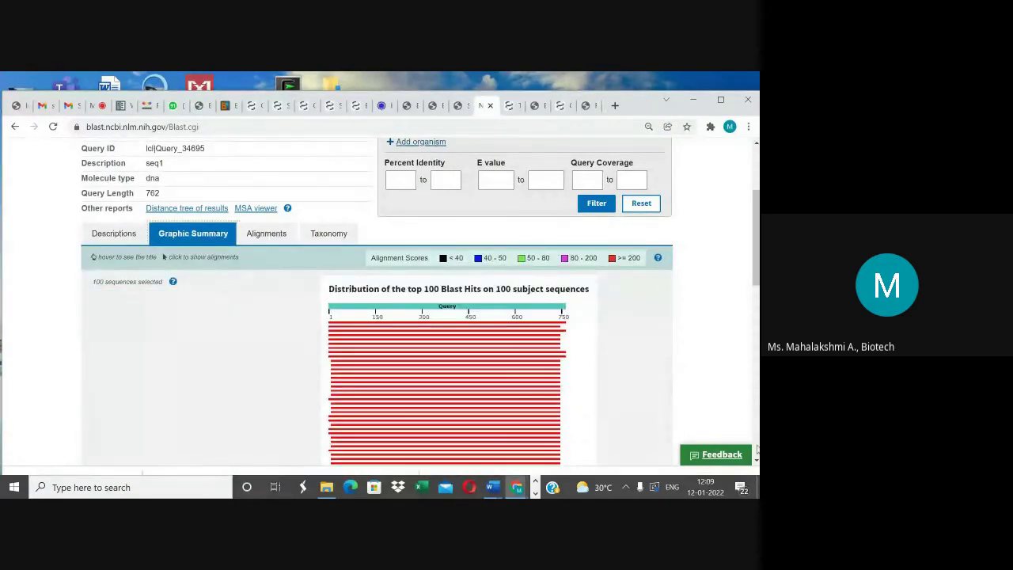
scroll(523, 356, down, 1)
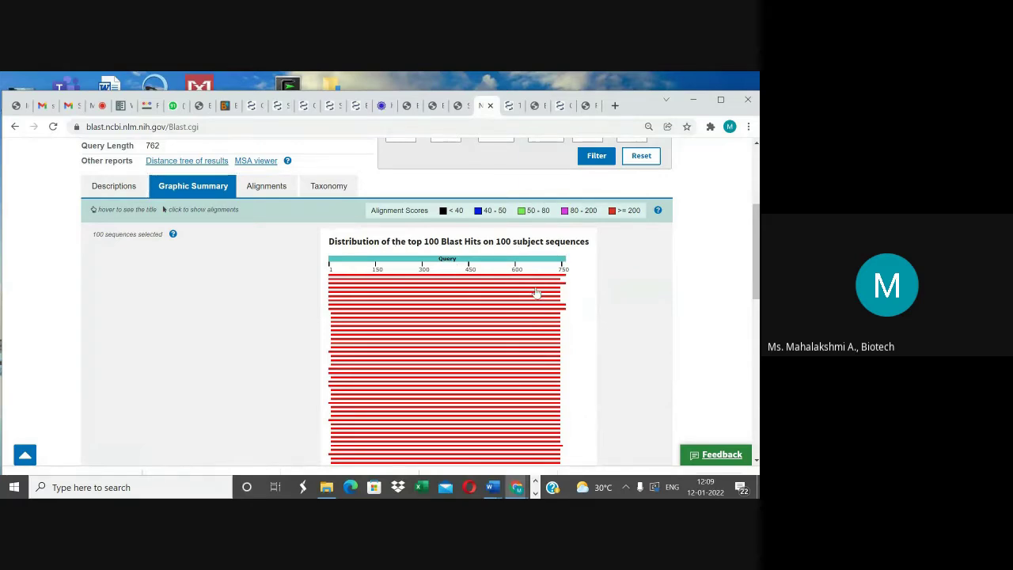
mouse_move(548, 441)
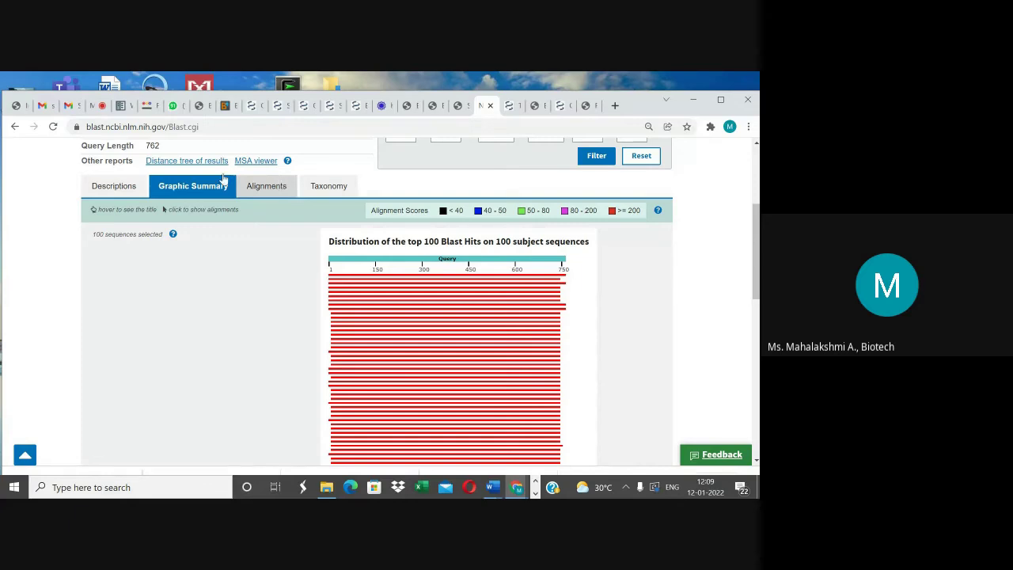
click(126, 187)
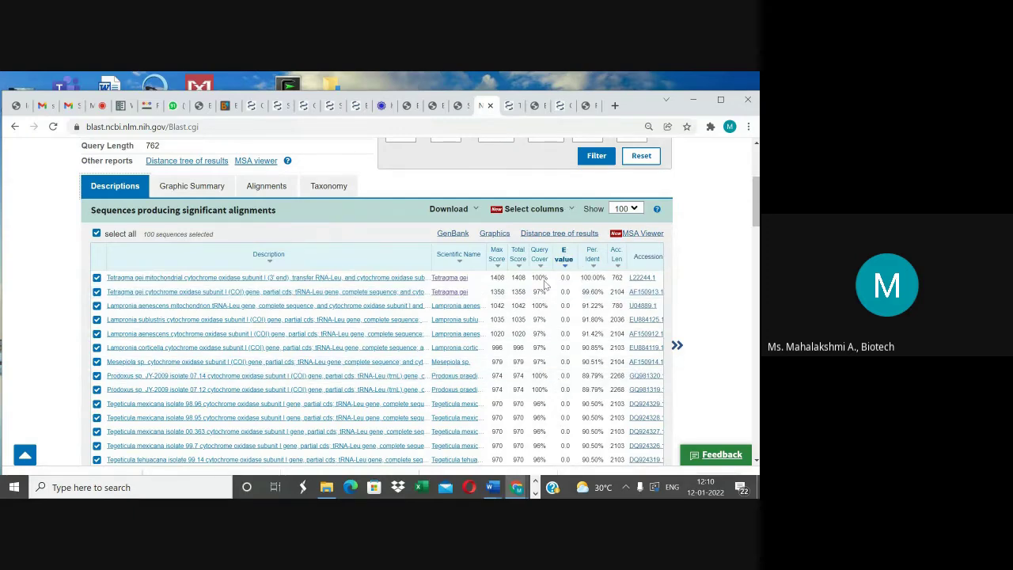
Show the seq1 hits in the Alignments view as 'Query-anchored with dots for identities'.
scroll(376, 301, down, 5)
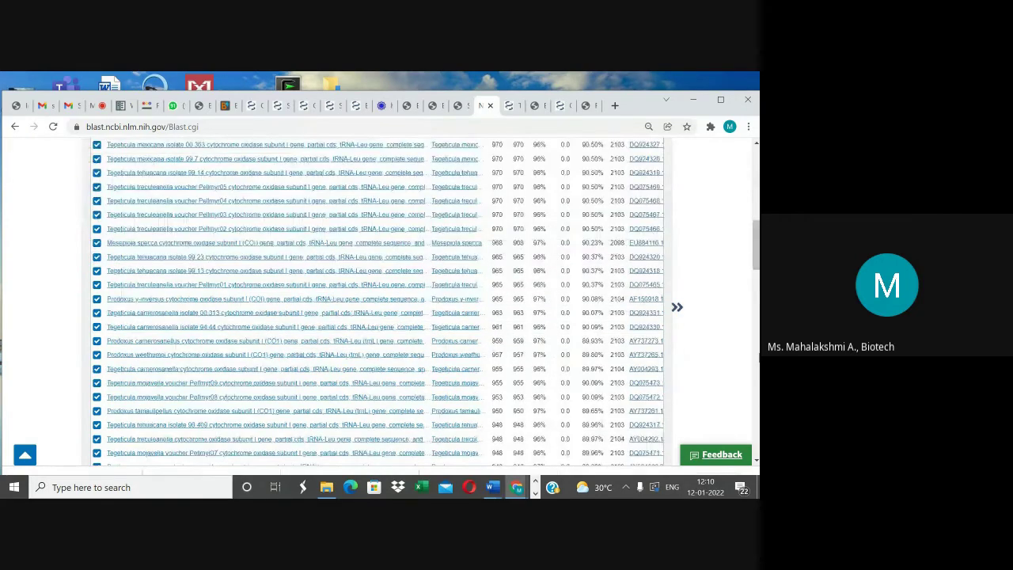
scroll(758, 388, down, 5)
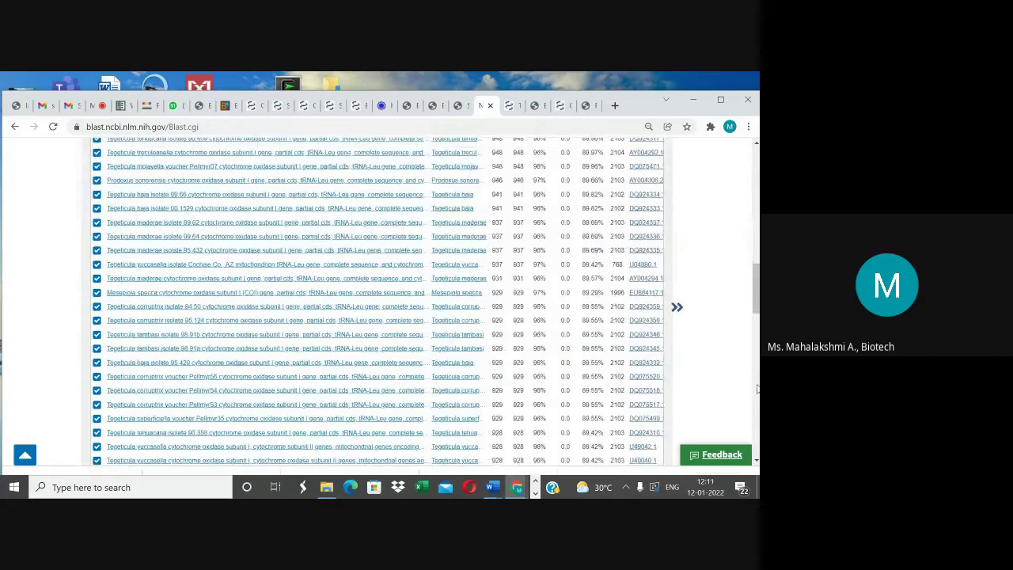
scroll(758, 166, up, 5)
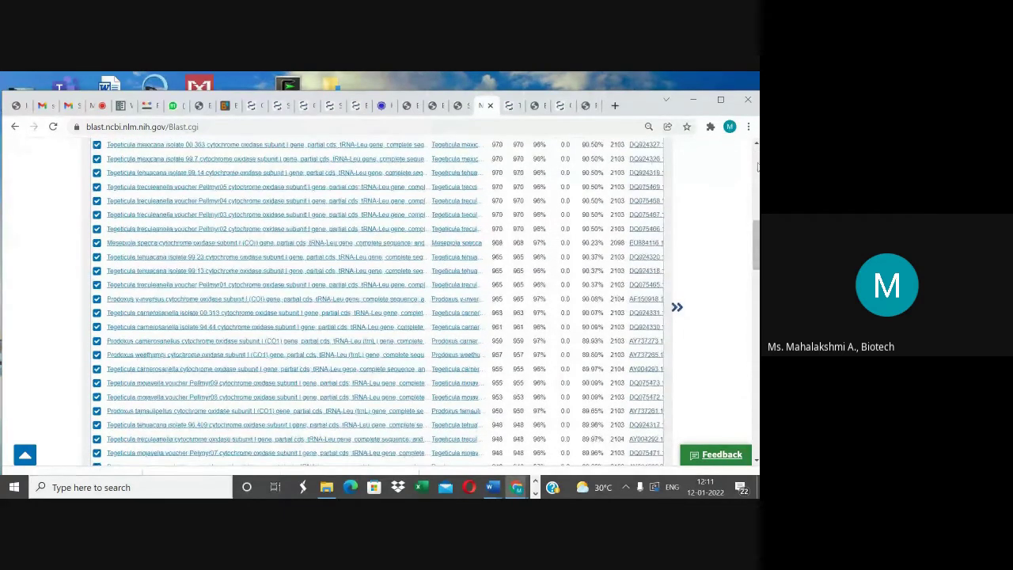
scroll(758, 167, up, 4)
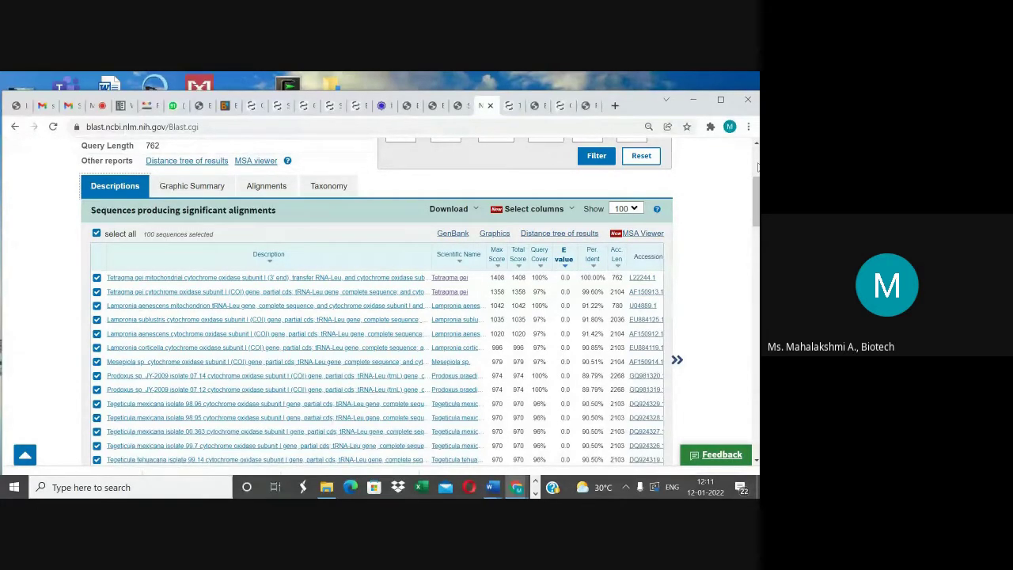
click(277, 190)
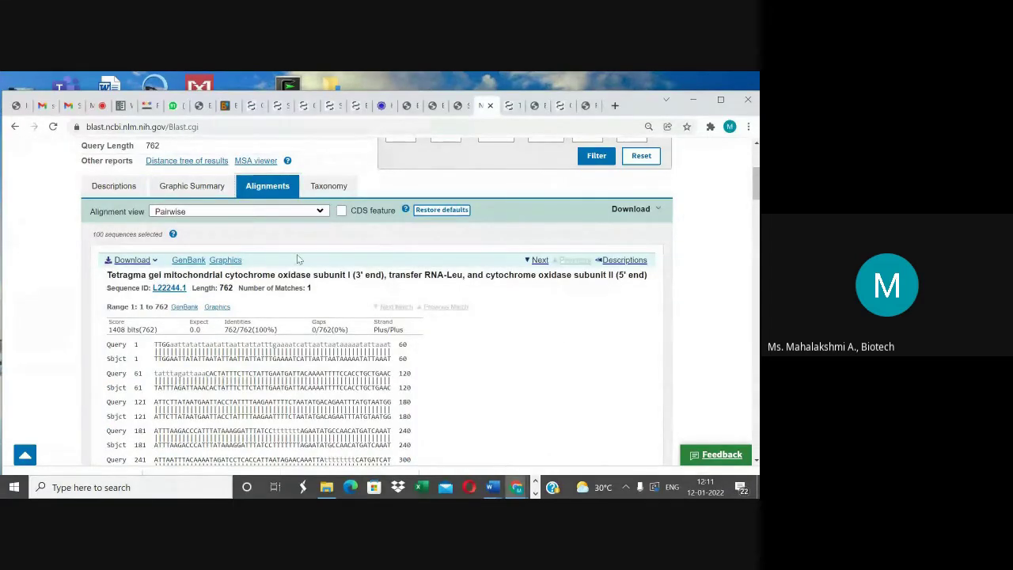
click(320, 211)
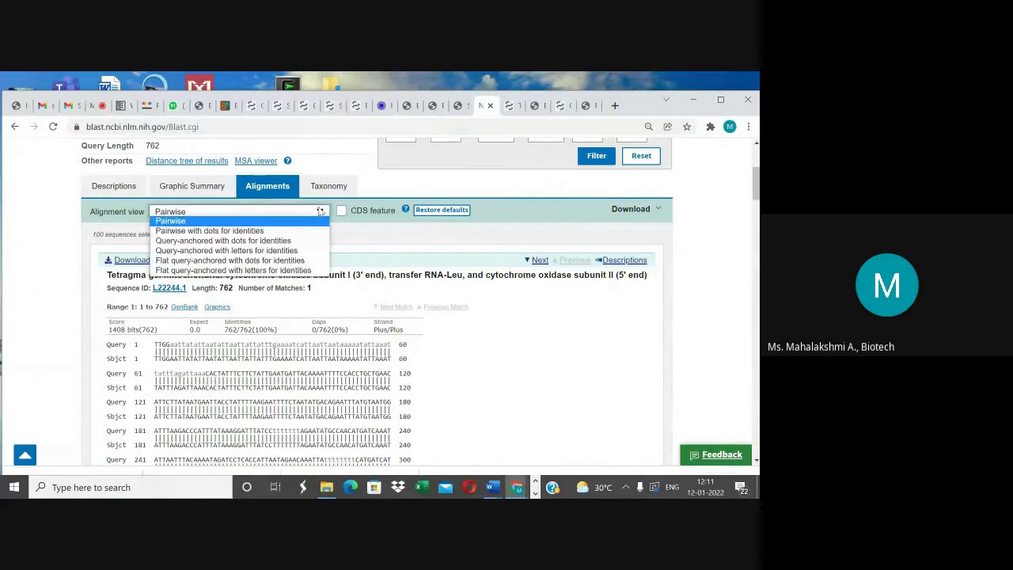
click(269, 241)
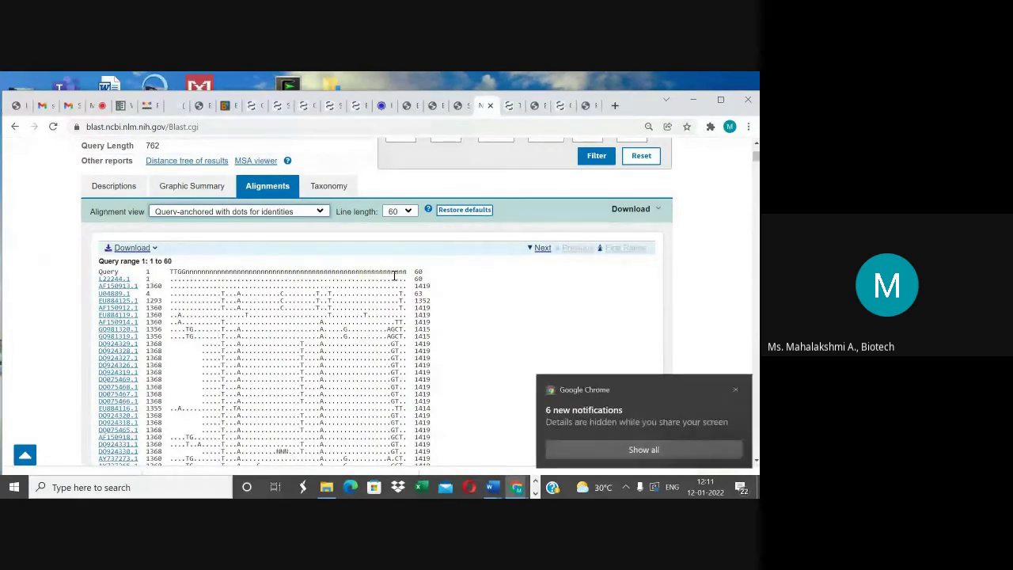
Dismiss the Chrome notification and select the whole Query line of the alignment.
click(733, 389)
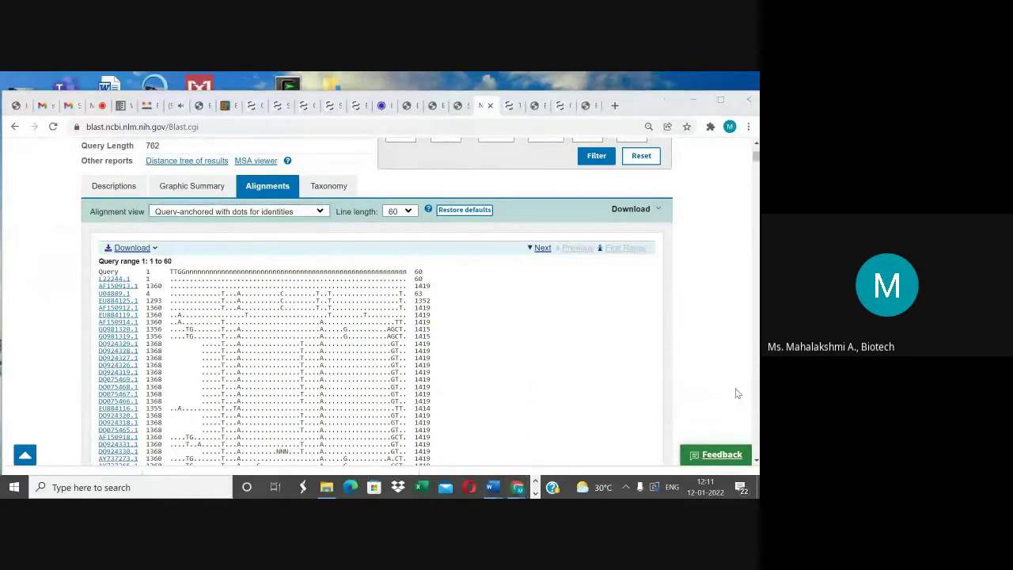
scroll(747, 348, down, 10)
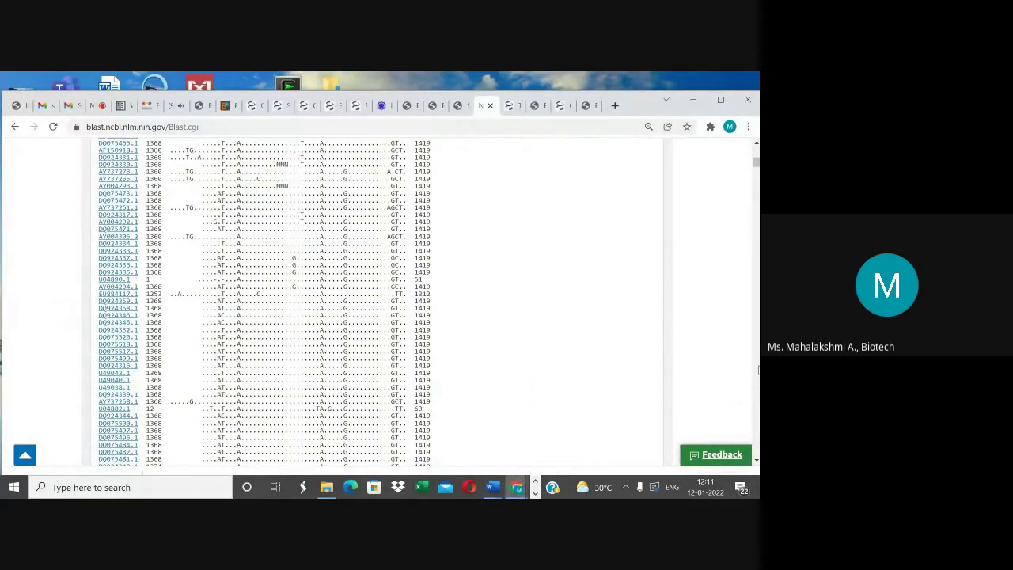
scroll(737, 327, down, 5)
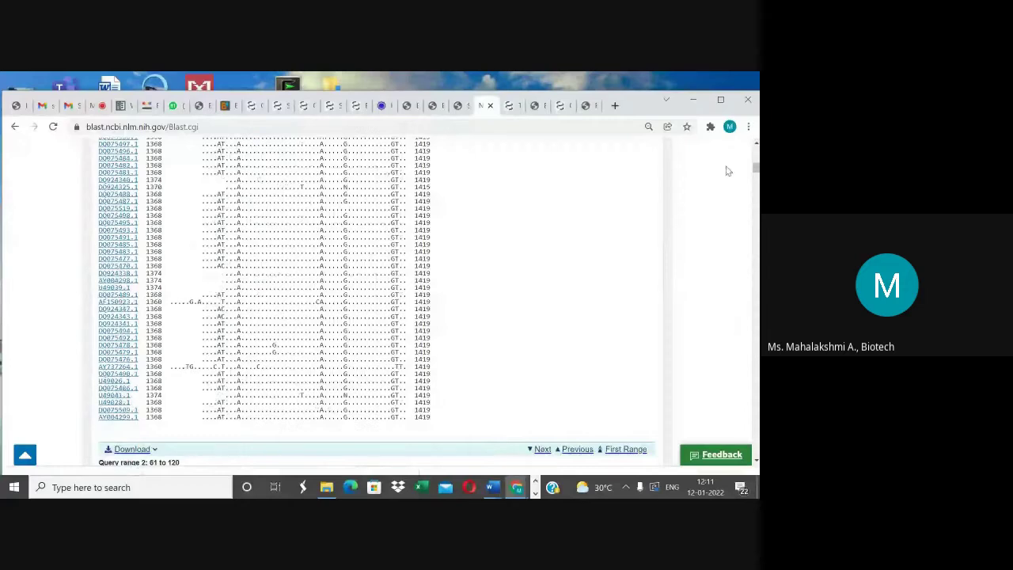
click(756, 144)
drag(755, 144, 755, 144)
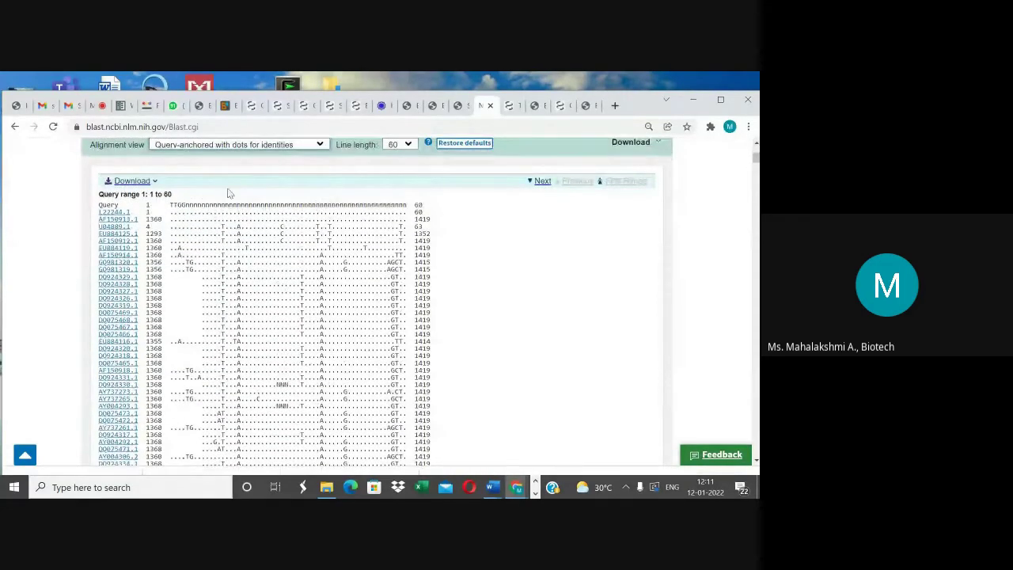
triple_click(181, 208)
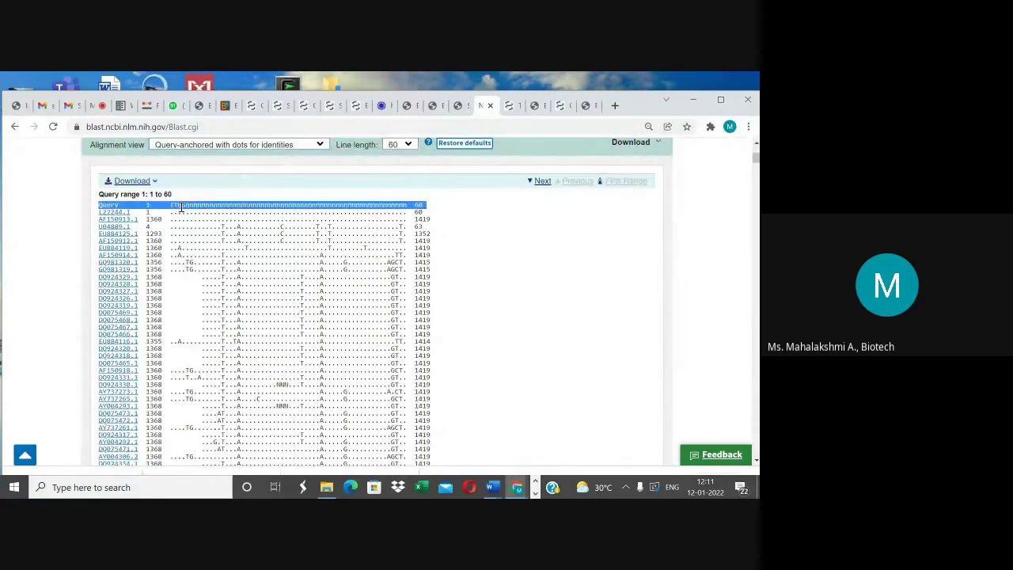
triple_click(182, 207)
drag(757, 157, 756, 154)
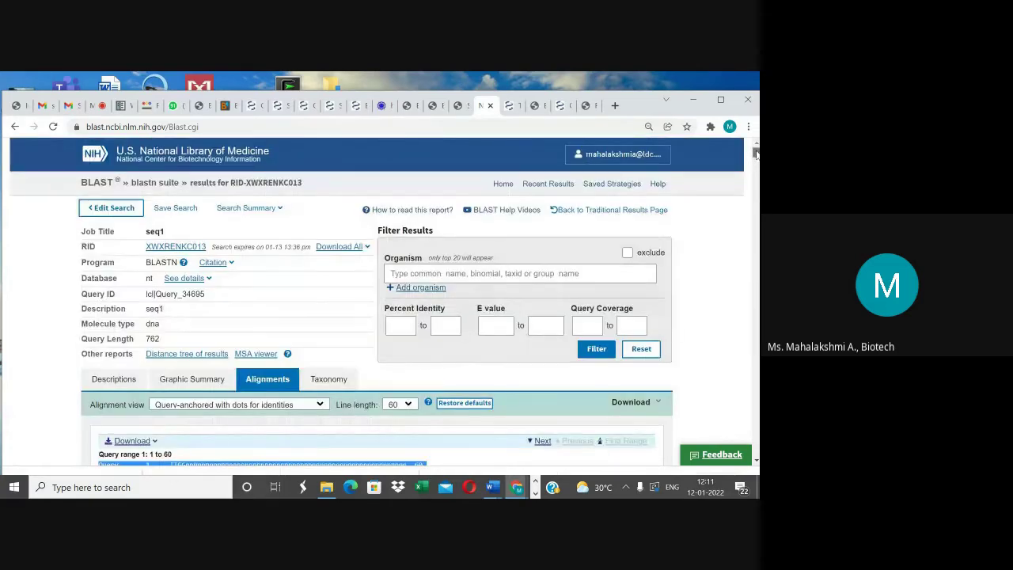
Review the 762-length seq1 query in Edit Search, then reload and confirm form resubmission.
click(114, 209)
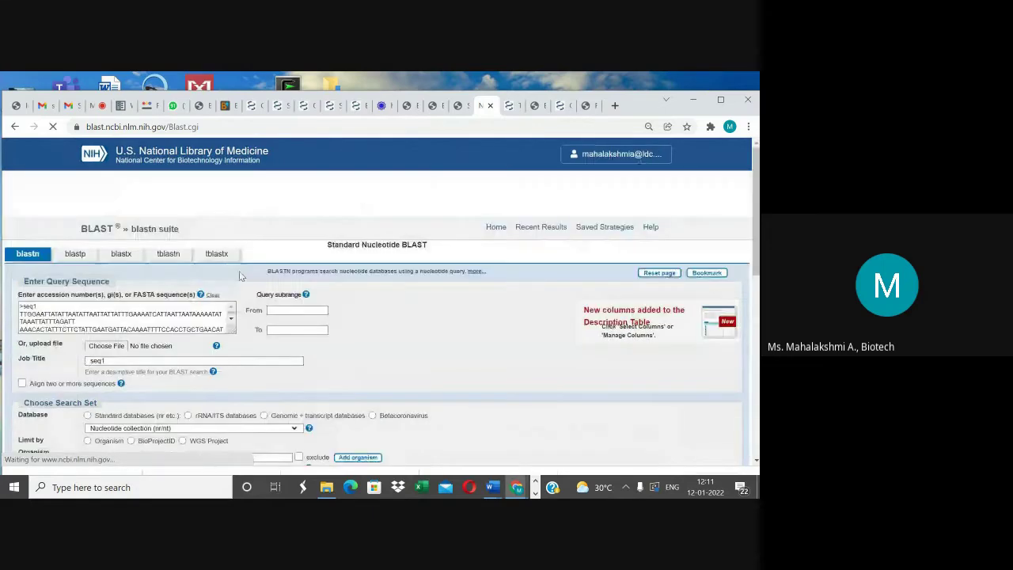
click(232, 321)
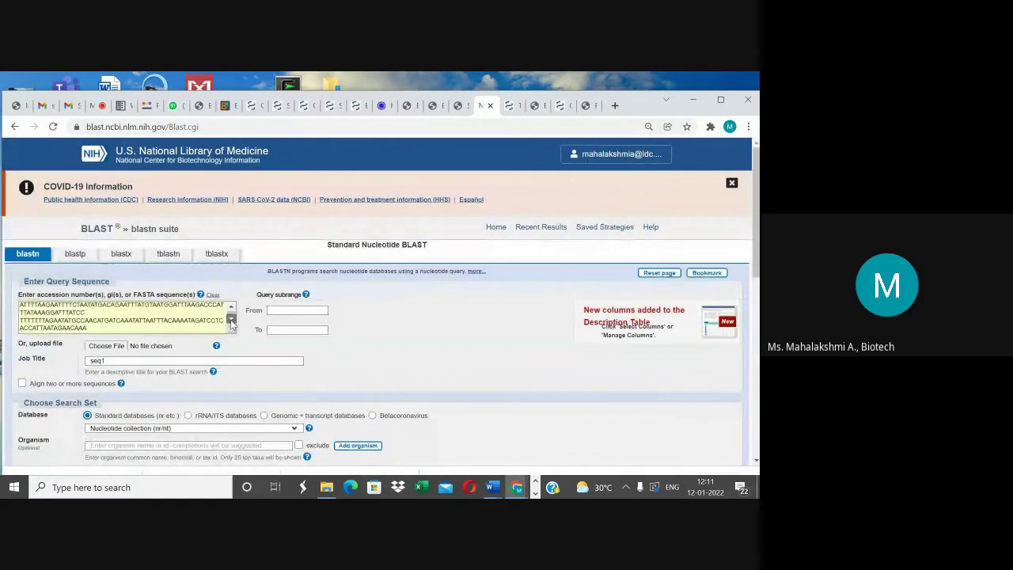
click(231, 322)
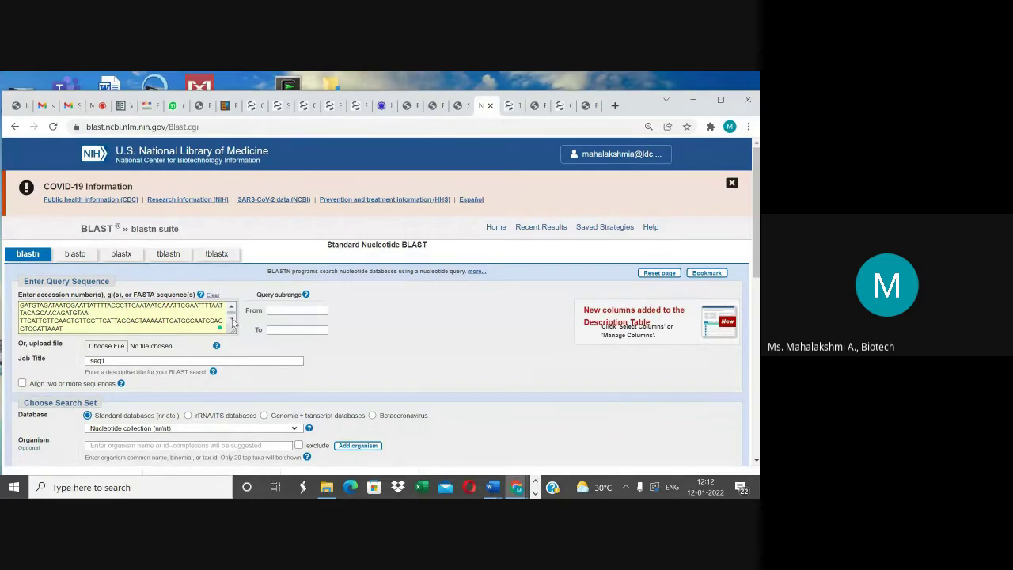
scroll(231, 312, up, 5)
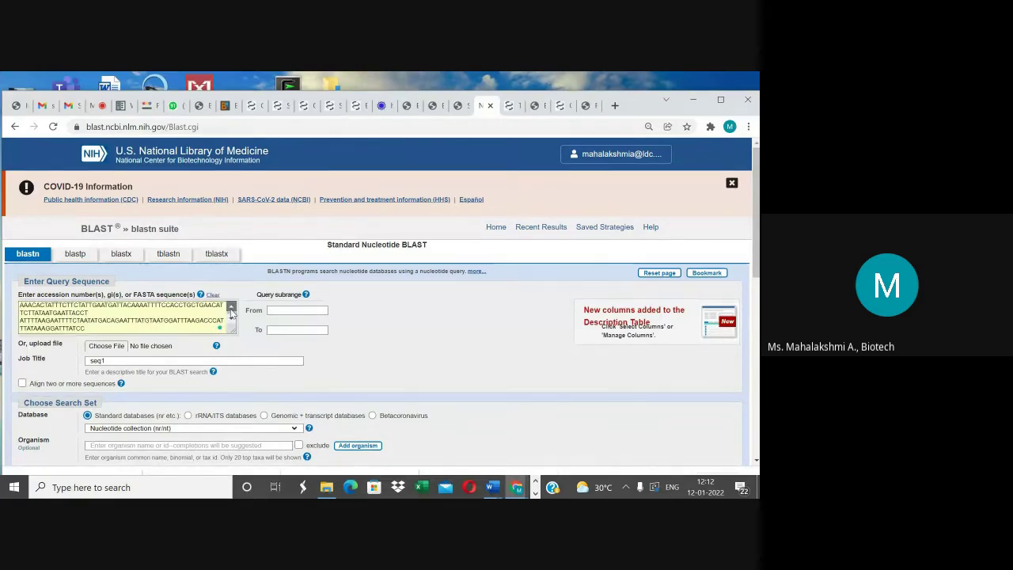
scroll(232, 313, up, 2)
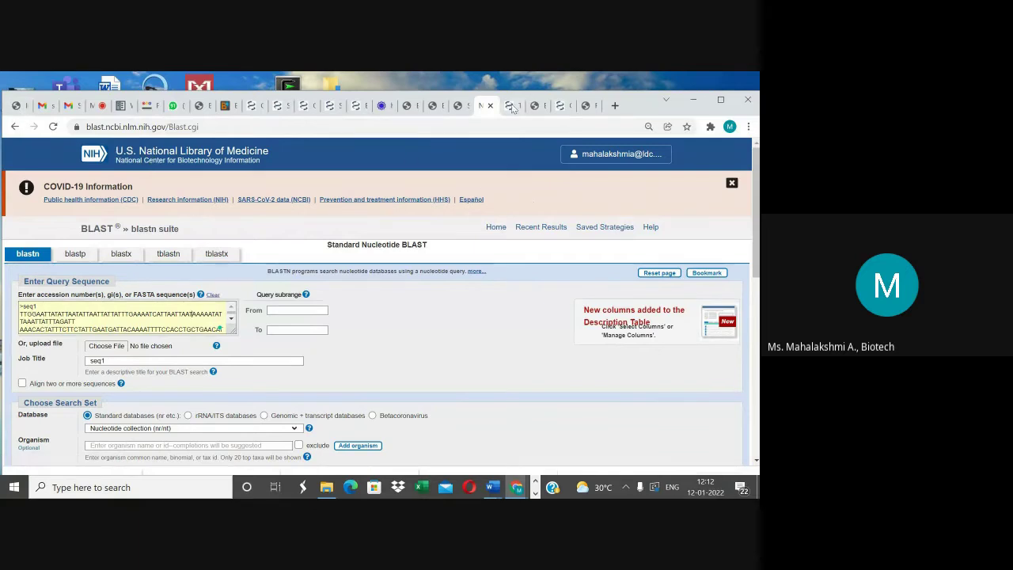
click(53, 126)
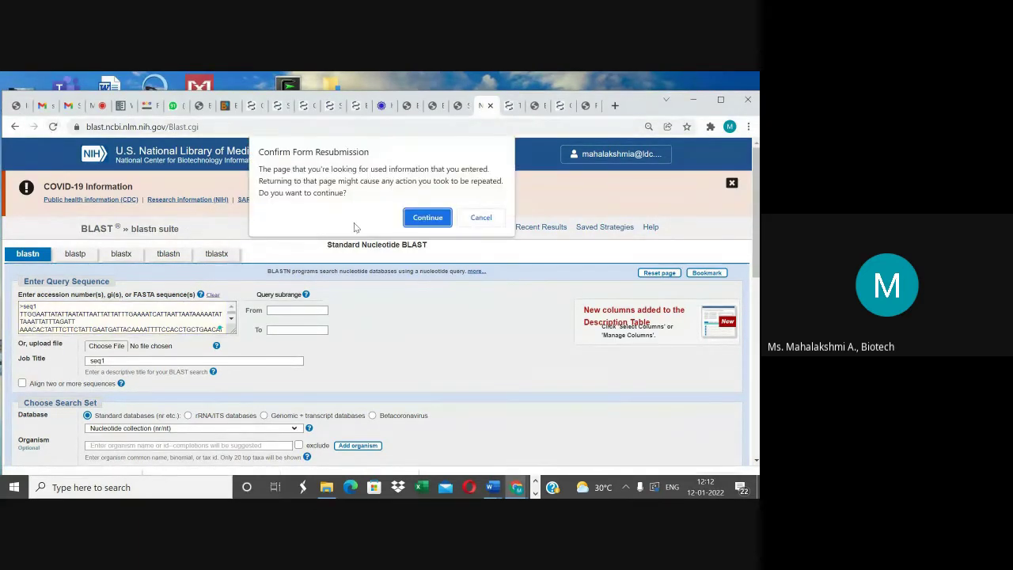
click(427, 219)
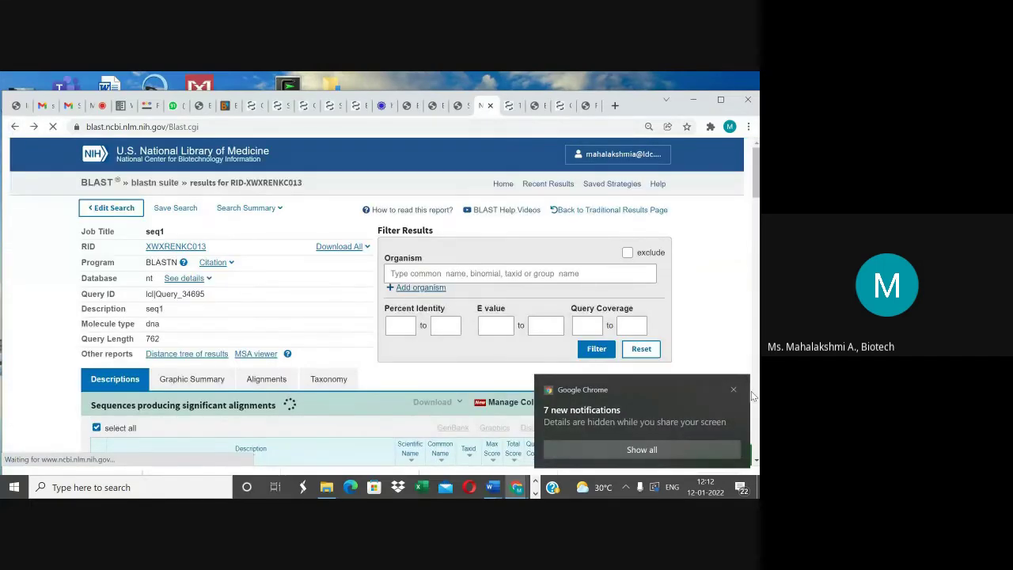
Tick 'select all' for the 100 seq1 hits and display their query-anchored alignments.
click(733, 389)
scroll(380, 317, down, 4)
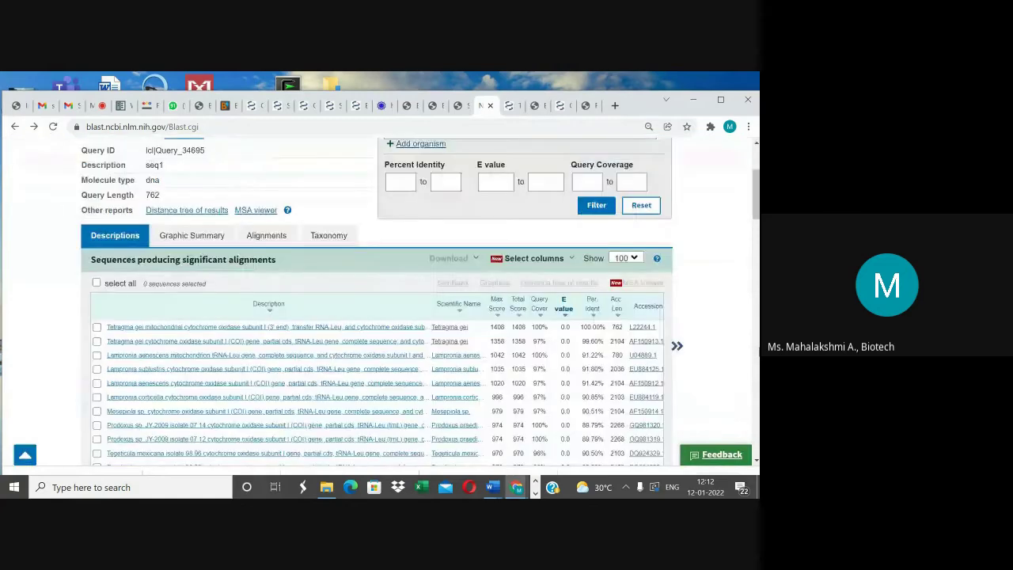
scroll(236, 424, up, 5)
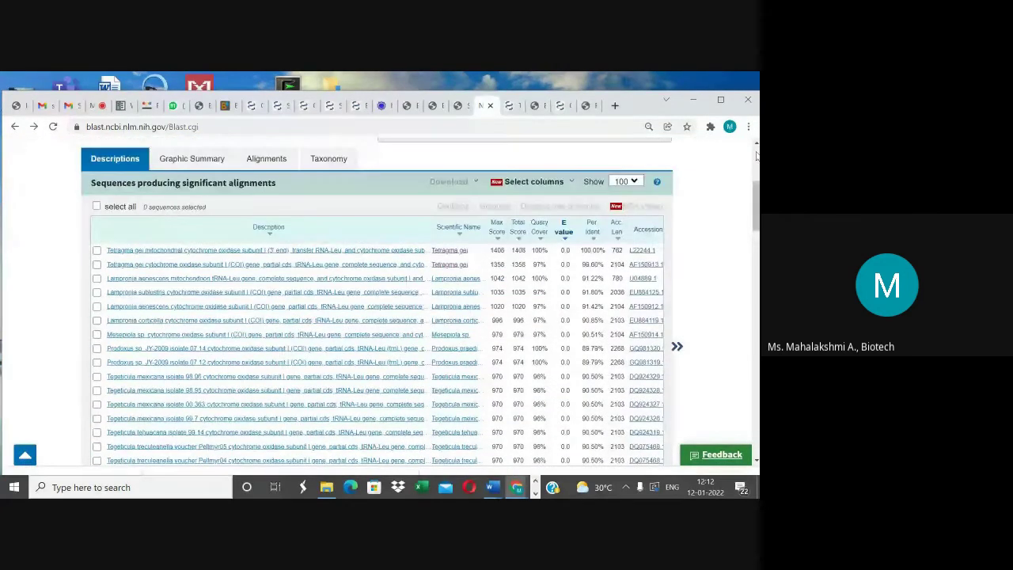
click(259, 427)
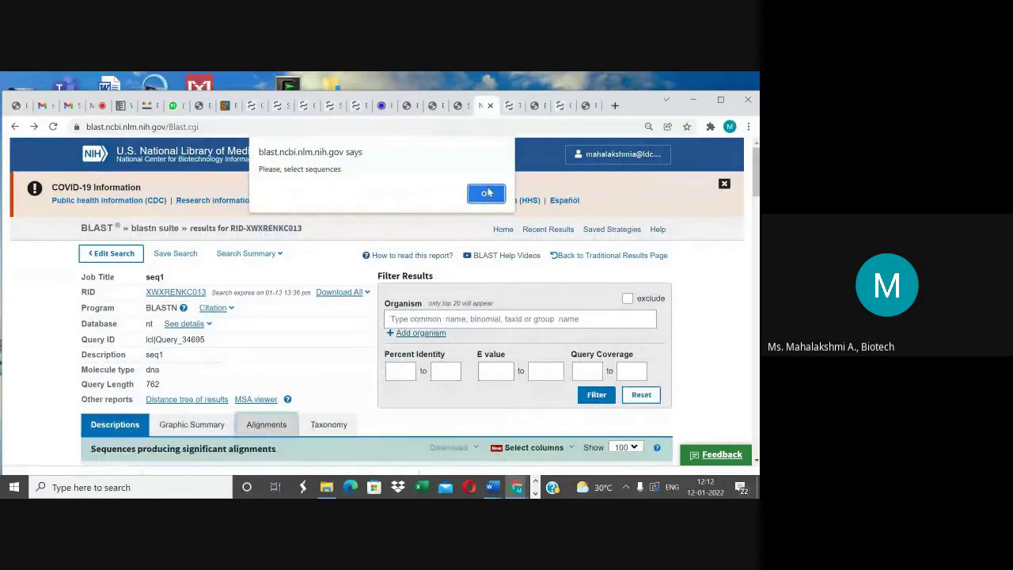
click(484, 193)
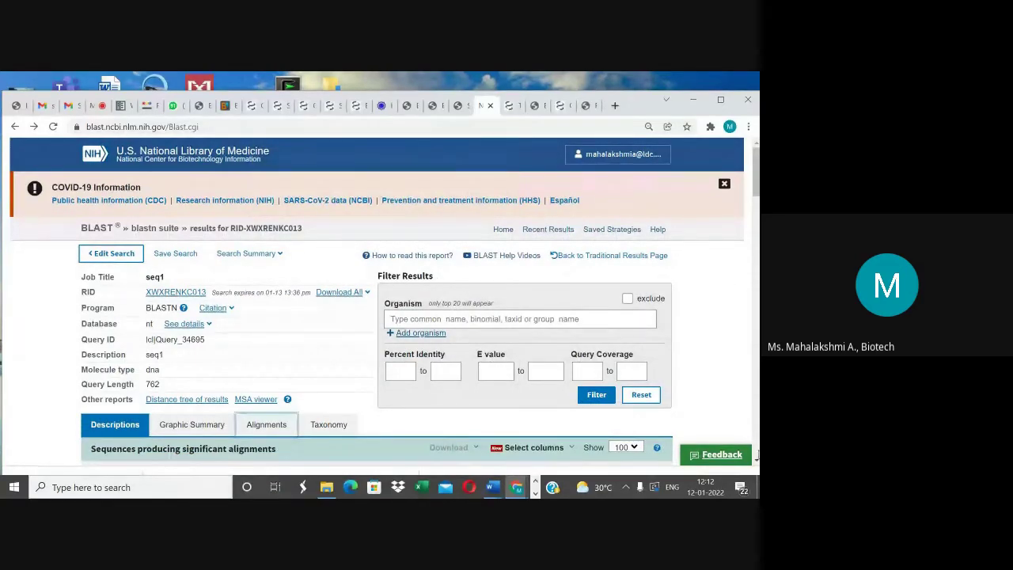
click(756, 462)
click(756, 464)
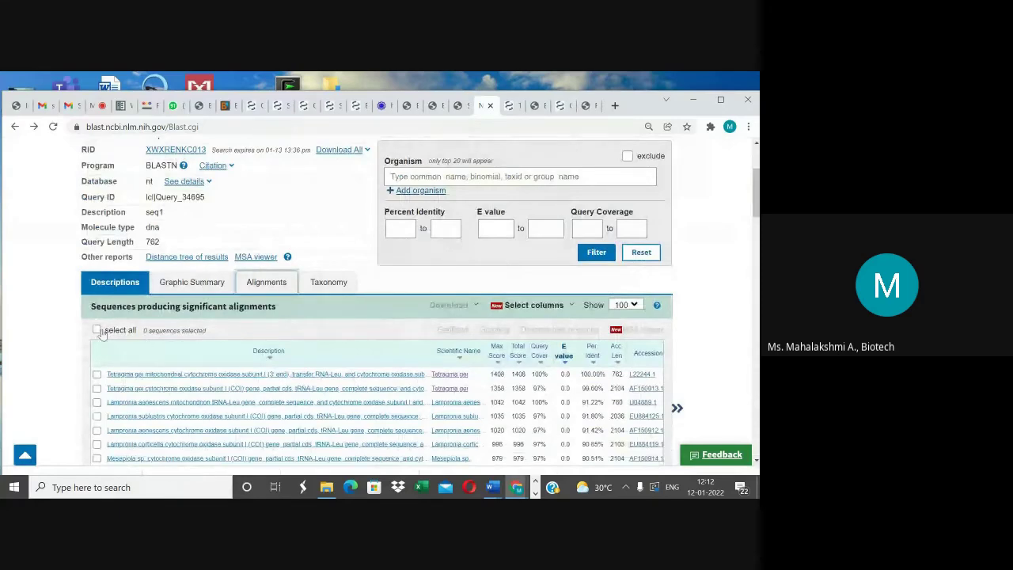
click(96, 330)
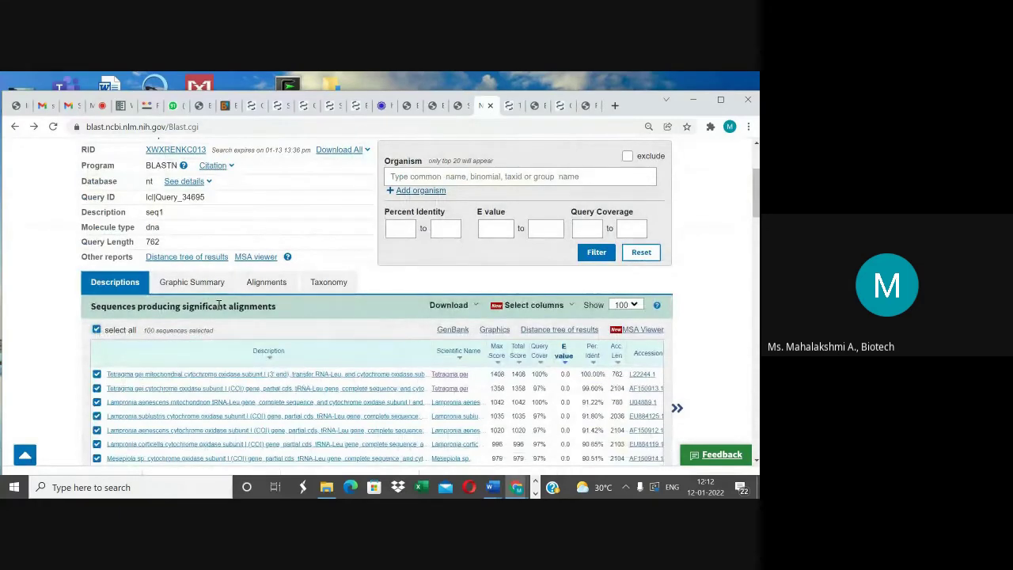
click(266, 290)
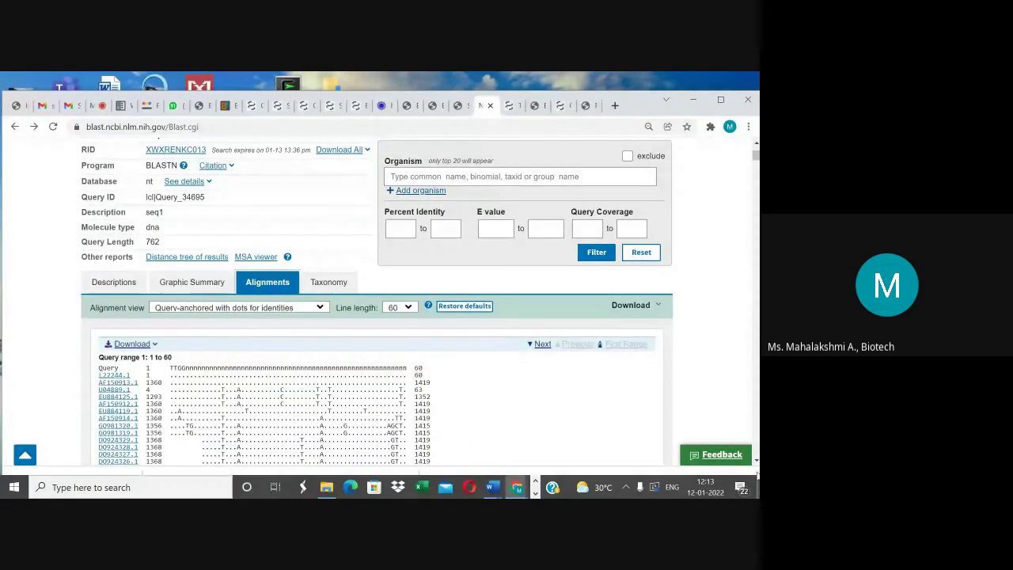
Scroll the alignments down to Query range 2: 61 to 120, then go back to Google Meet.
scroll(755, 463, down, 4)
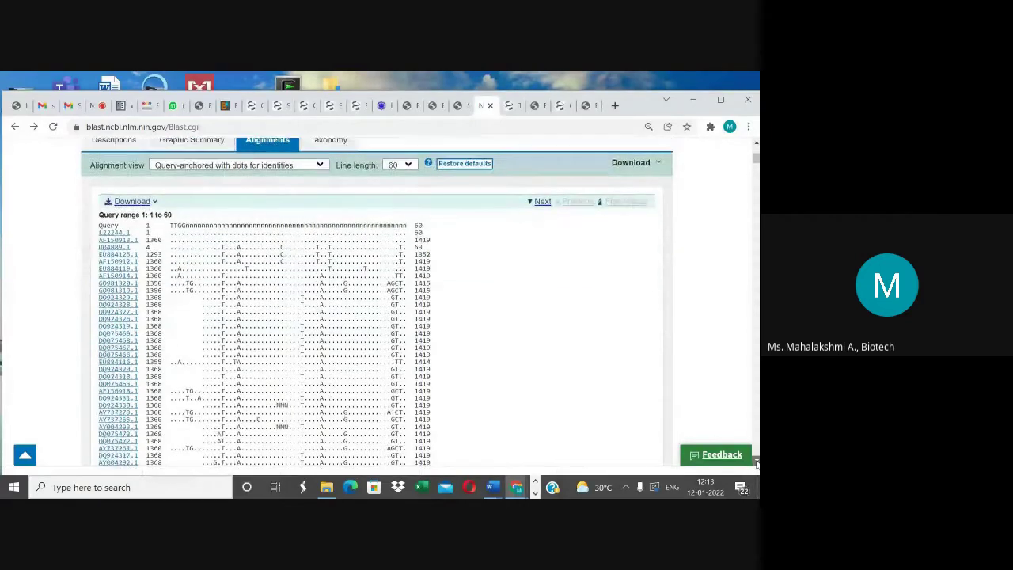
scroll(755, 463, down, 3)
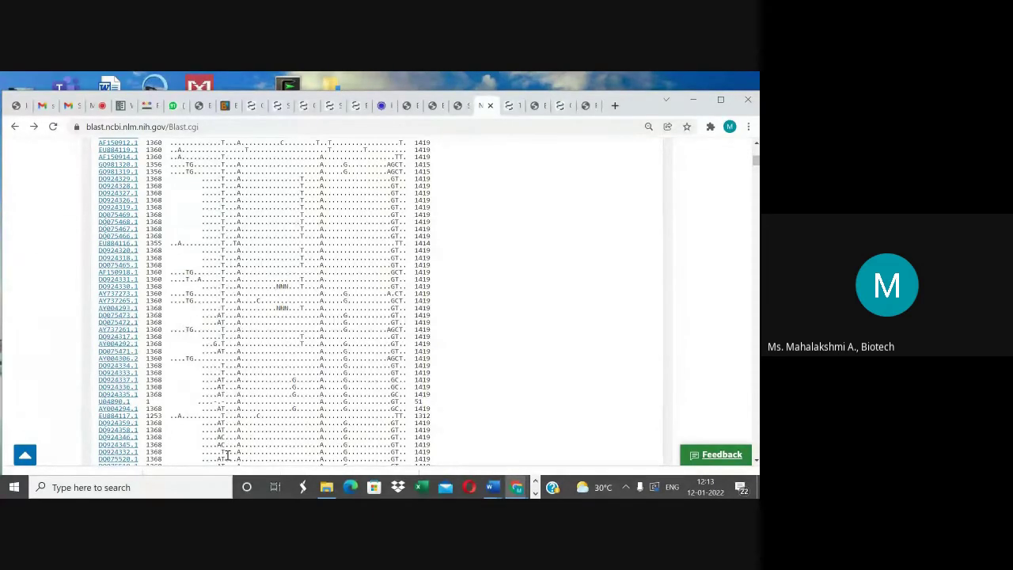
click(756, 145)
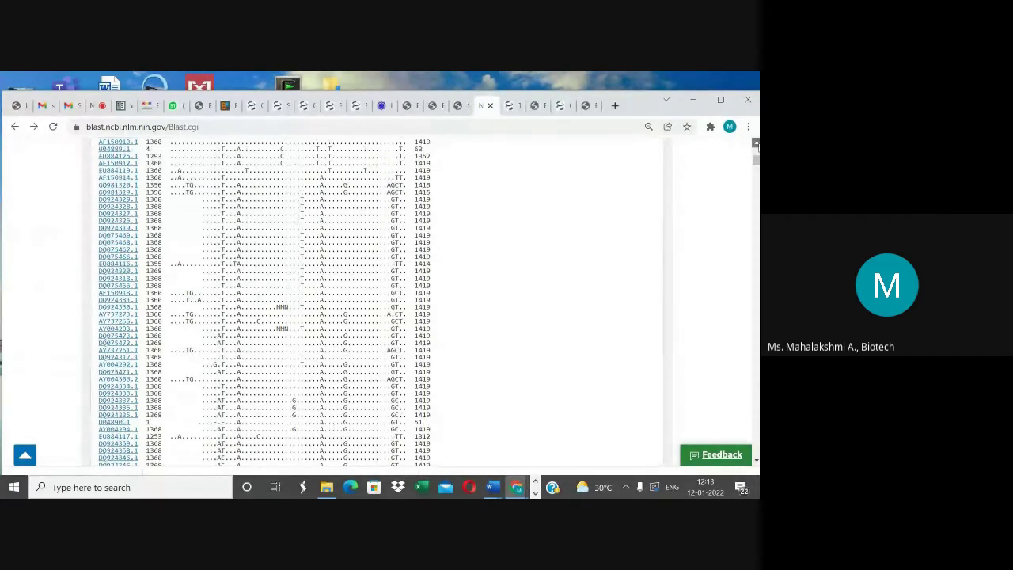
scroll(755, 145, up, 3)
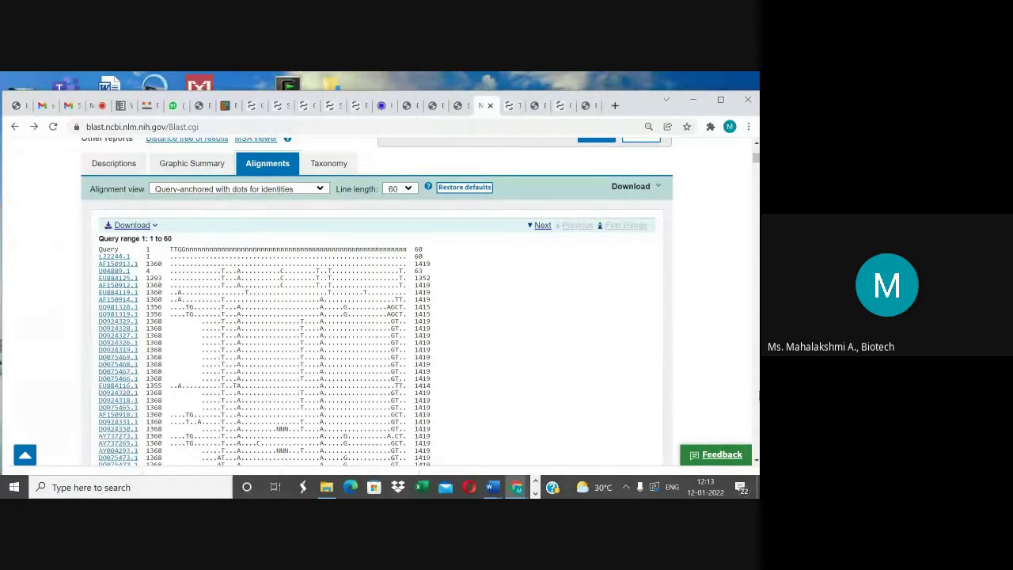
scroll(757, 400, down, 10)
scroll(758, 400, down, 5)
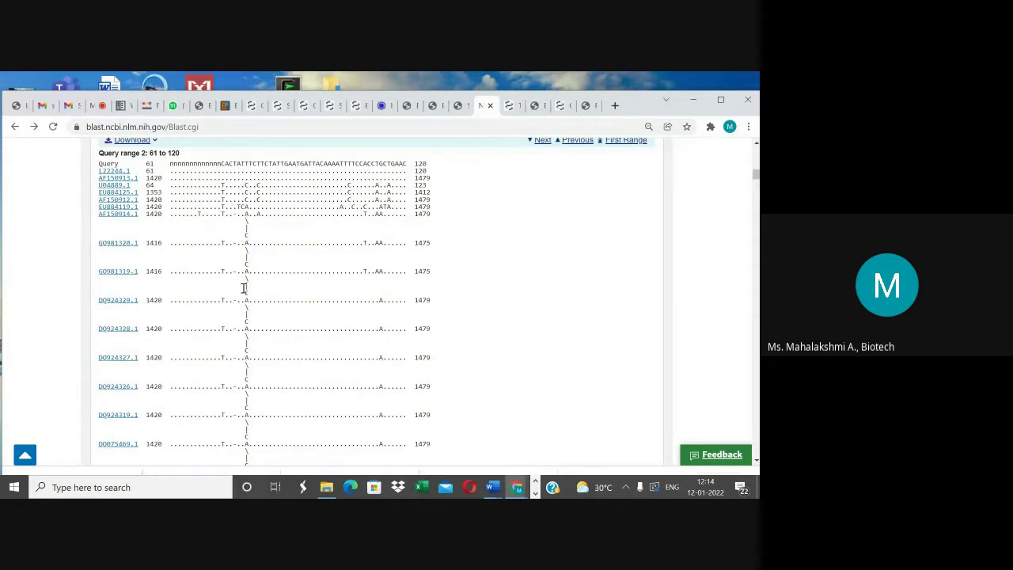
click(95, 105)
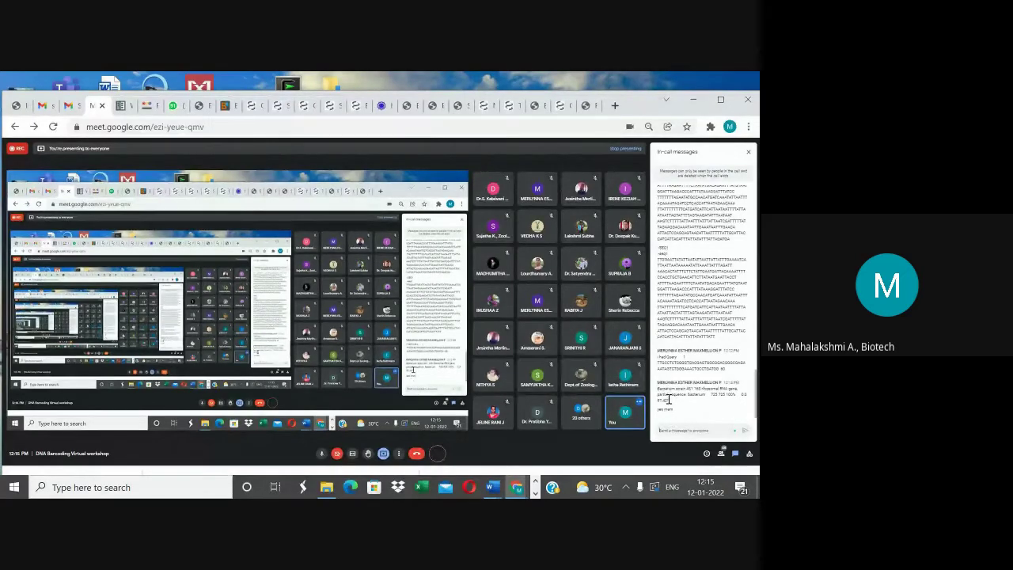
Turn on the camera in the Google Meet call.
click(338, 456)
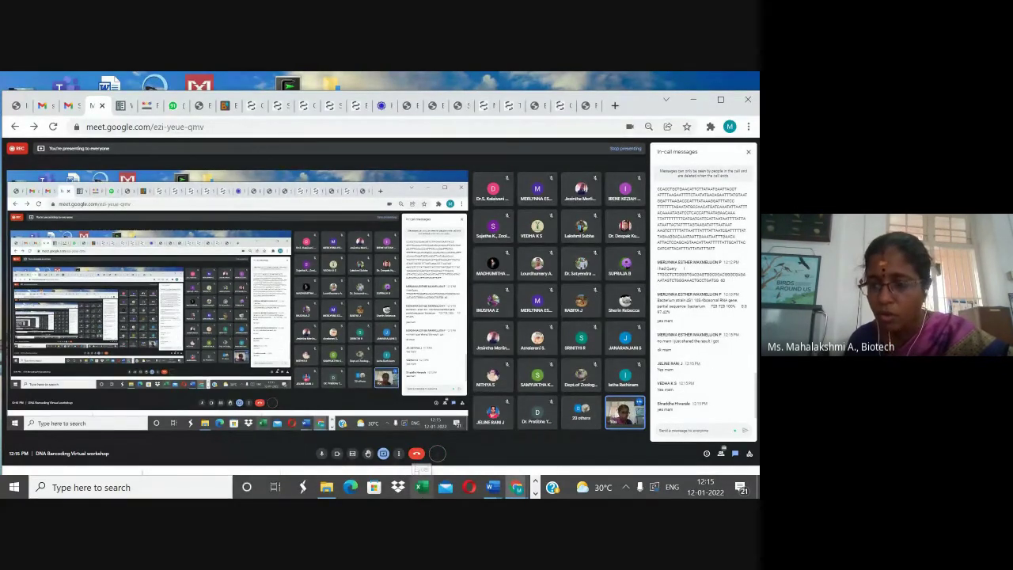
mouse_move(492, 487)
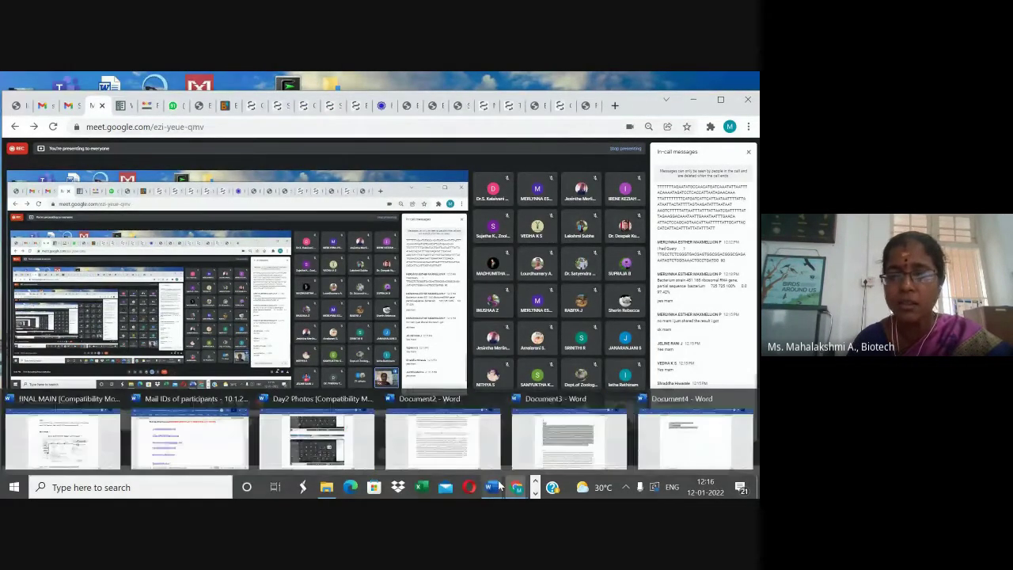
click(90, 448)
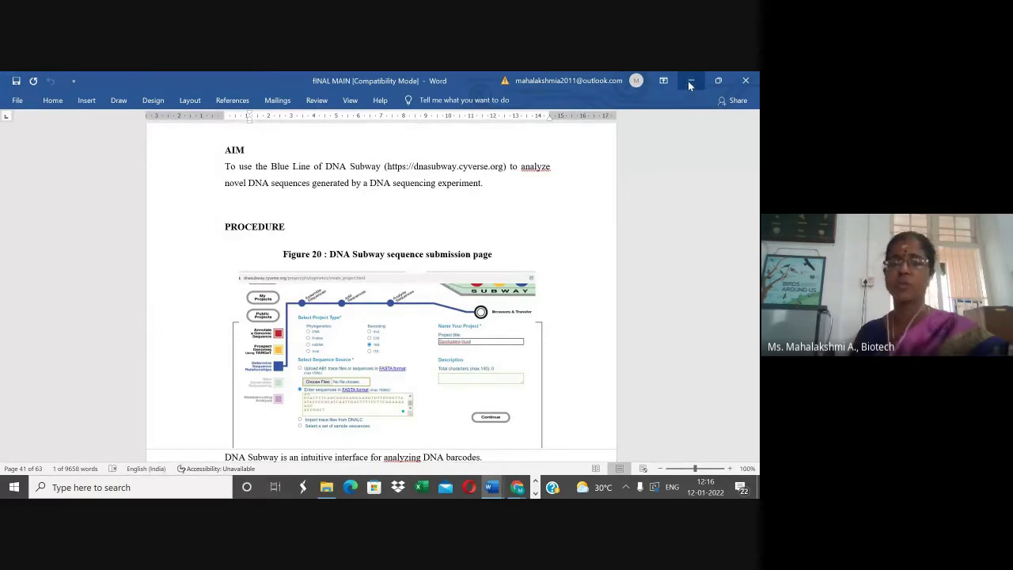
click(388, 166)
key(shift+Right)
key(shift+Right)
key(shift+Right)
key(shift+Right)
key(shift+Right)
key(shift+Right)
key(shift+Right)
key(shift+Right)
key(shift+Right)
key(shift+Right)
key(shift+Right)
key(shift+Right)
key(shift+Right)
key(shift+Right)
key(shift+Right)
key(shift+Right)
key(shift+Right)
key(shift+Right)
key(shift+Right)
key(shift+Right)
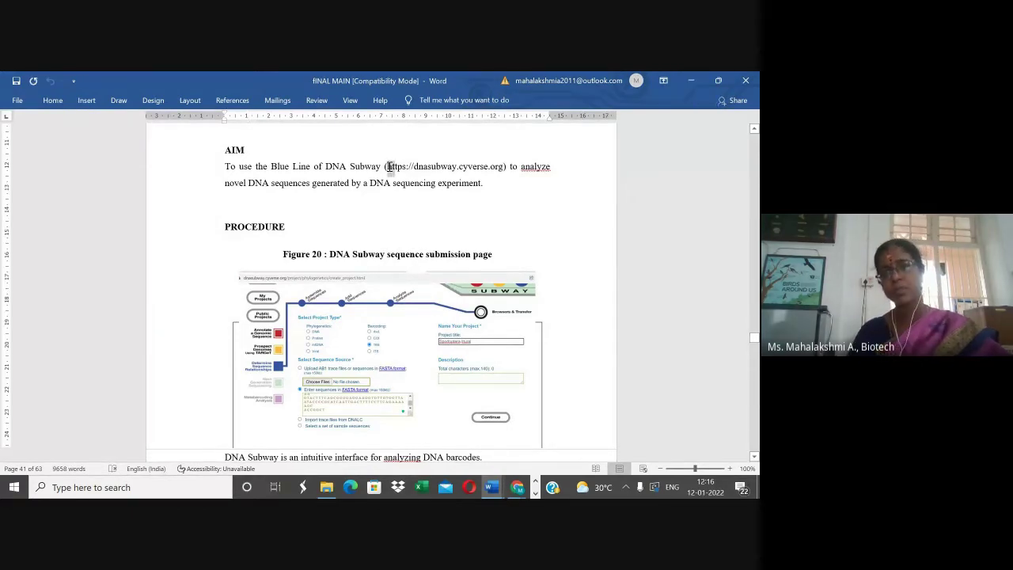
key(shift+Right)
key(shift+Right)
key(shift+Right)
key(shift+Right)
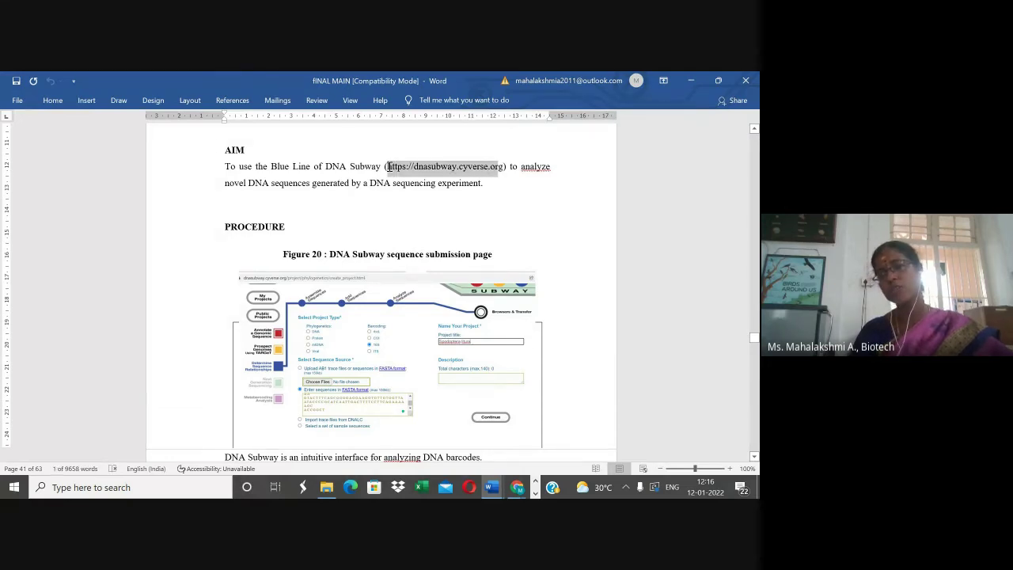
click(692, 75)
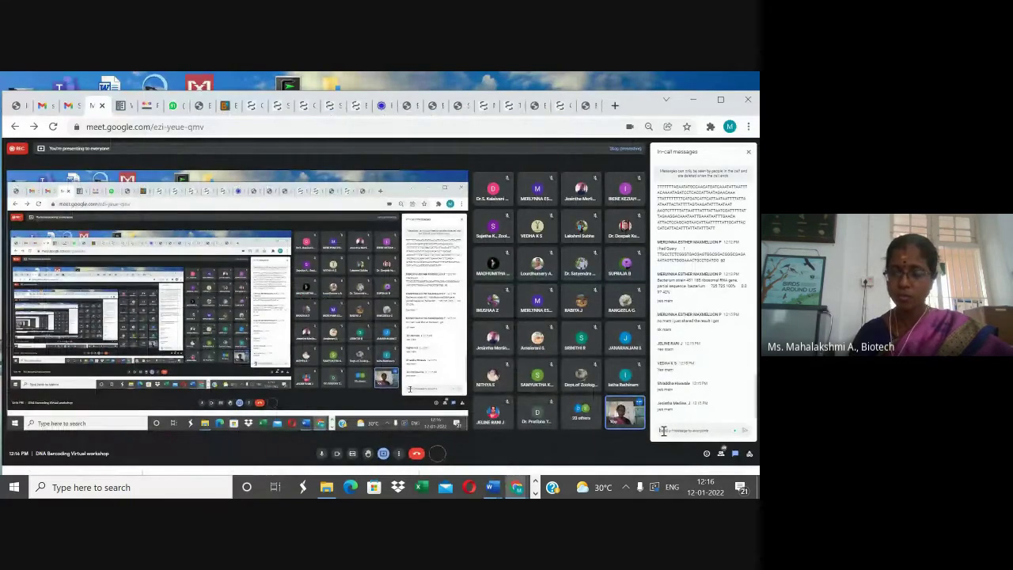
key(ctrl+v)
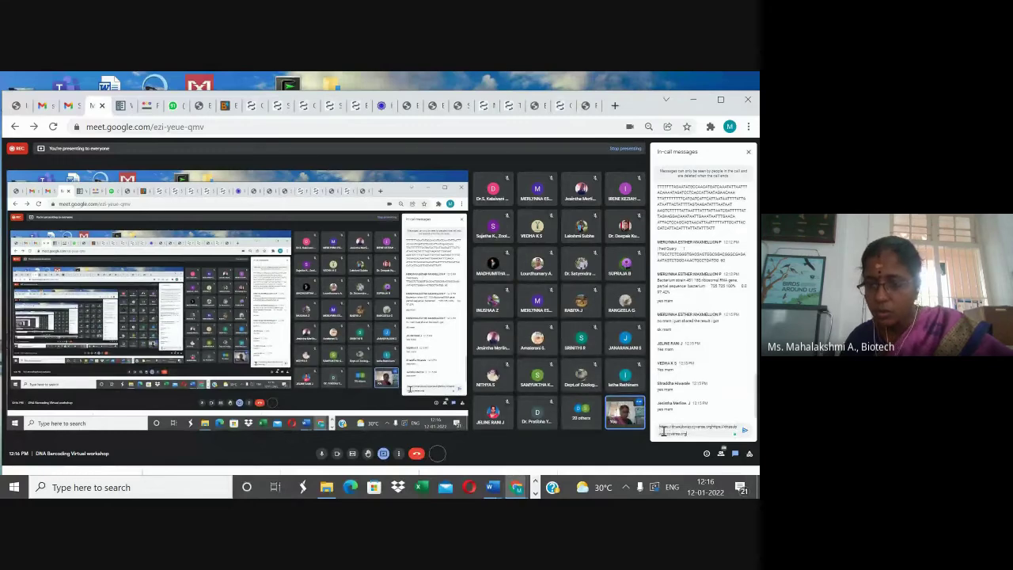
click(712, 429)
key(BackSpace)
key(BackSpace)
key(BackSpace)
key(BackSpace)
key(BackSpace)
key(BackSpace)
key(BackSpace)
key(BackSpace)
key(BackSpace)
key(BackSpace)
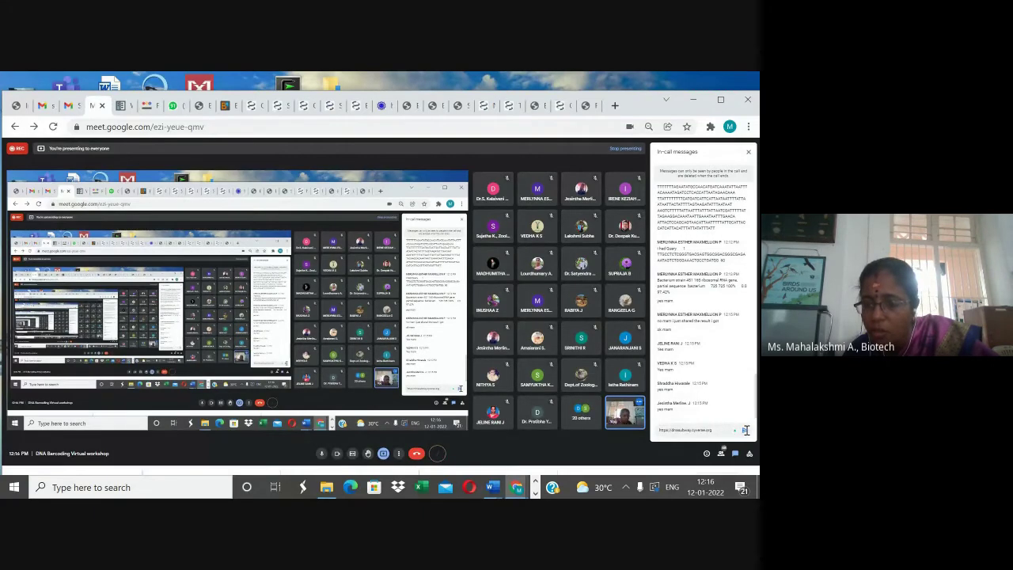
click(745, 430)
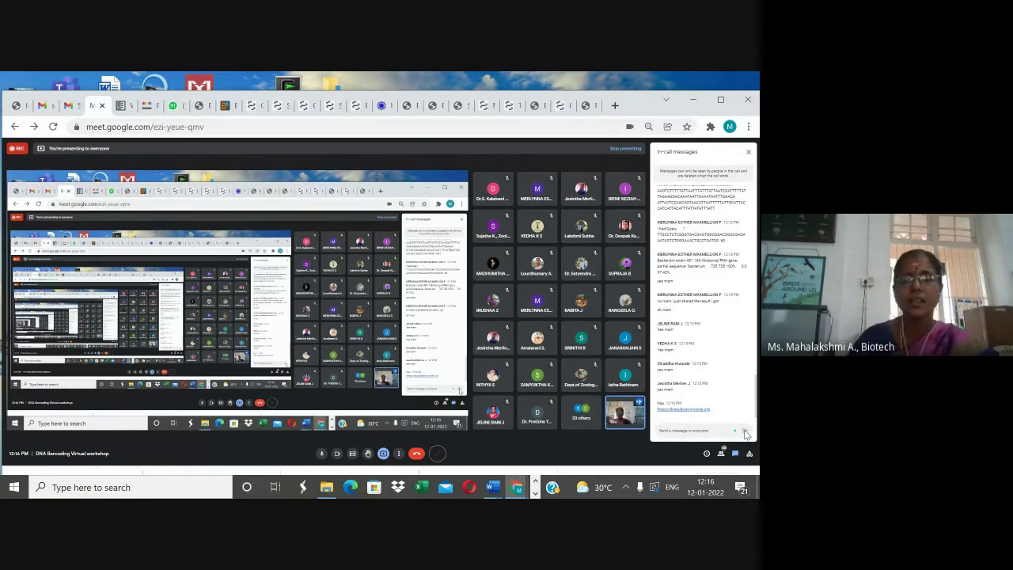
mouse_move(509, 497)
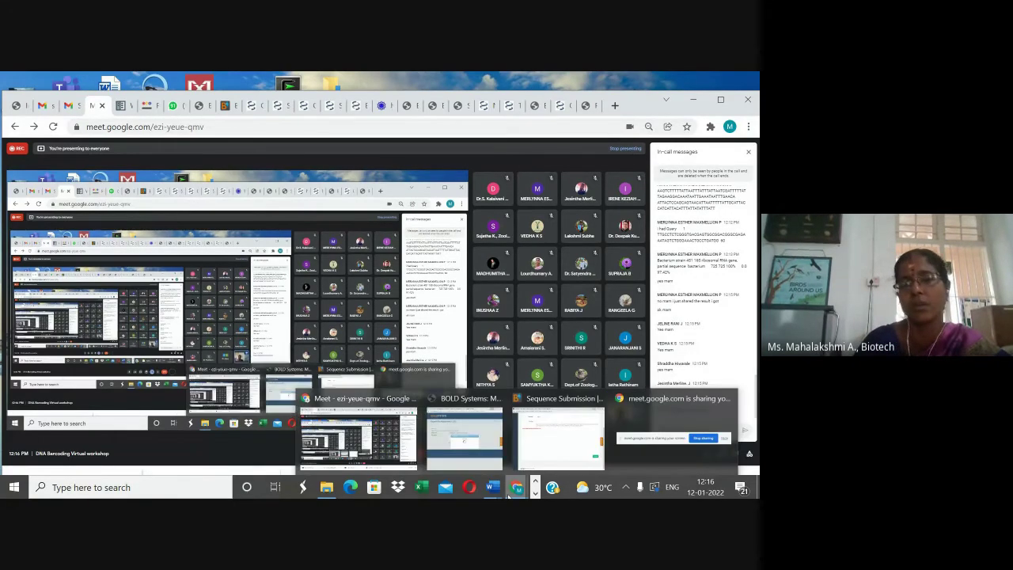
Close the 0321_415.zip preview in Gmail and check the 'INVITation' search results.
click(42, 105)
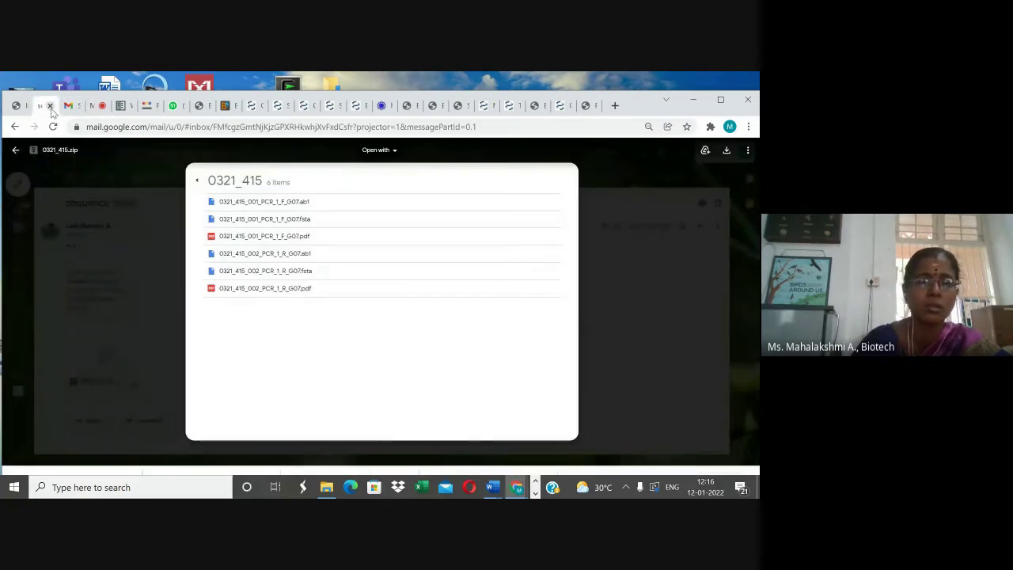
click(14, 150)
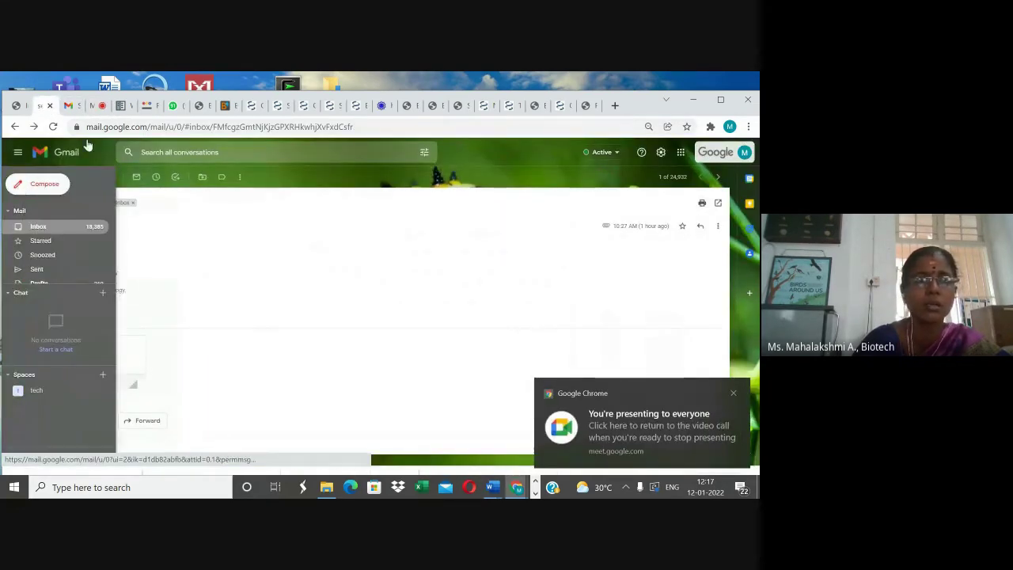
click(70, 106)
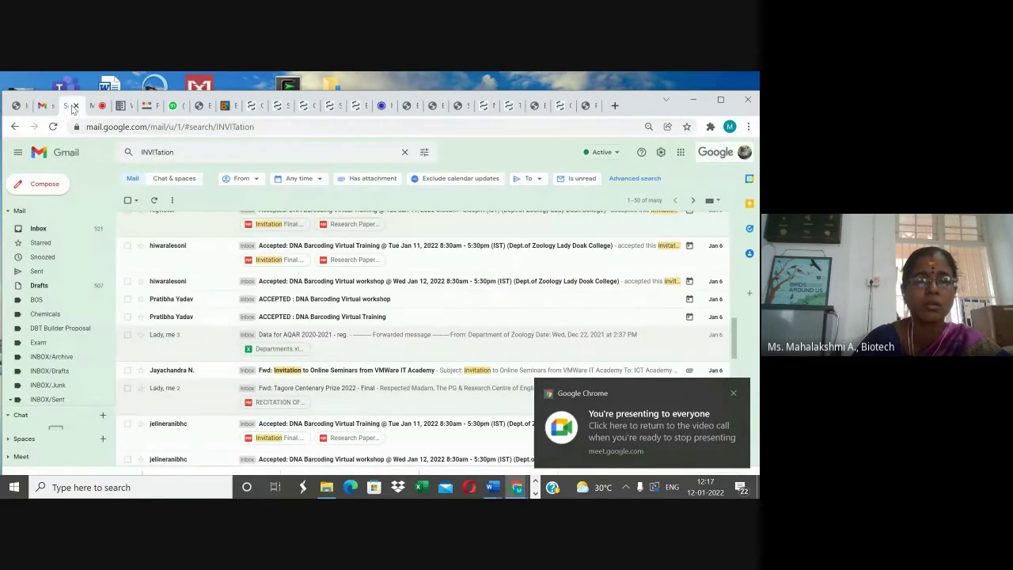
click(733, 214)
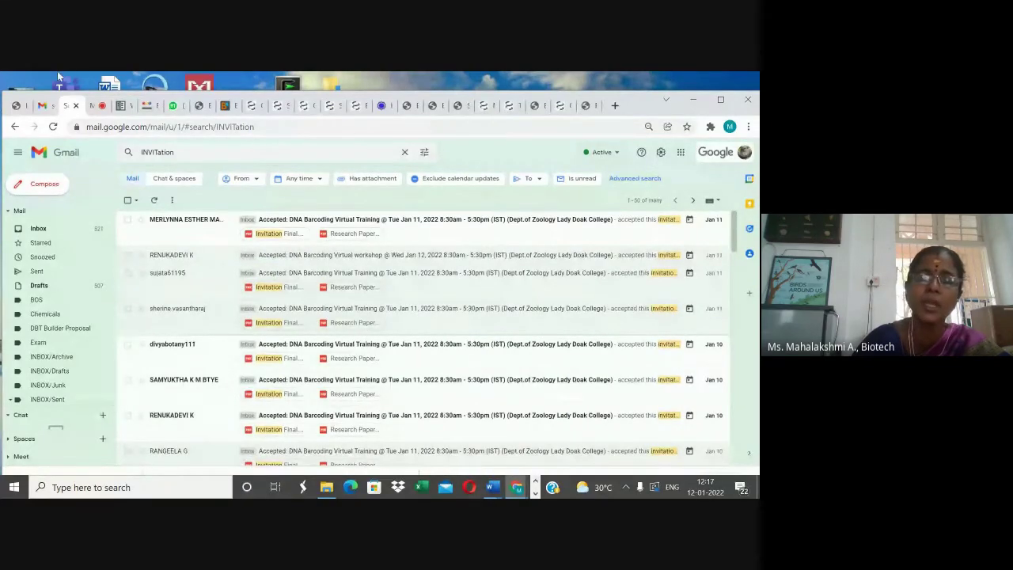
click(178, 111)
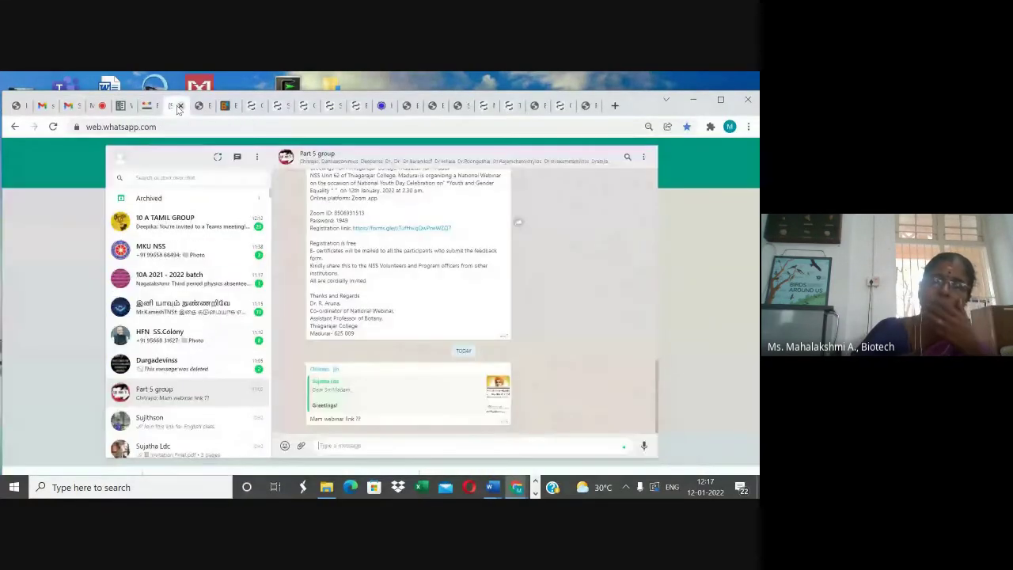
Search WhatsApp chats for 'dna' and open the DNA Barcoding Training group.
click(202, 177)
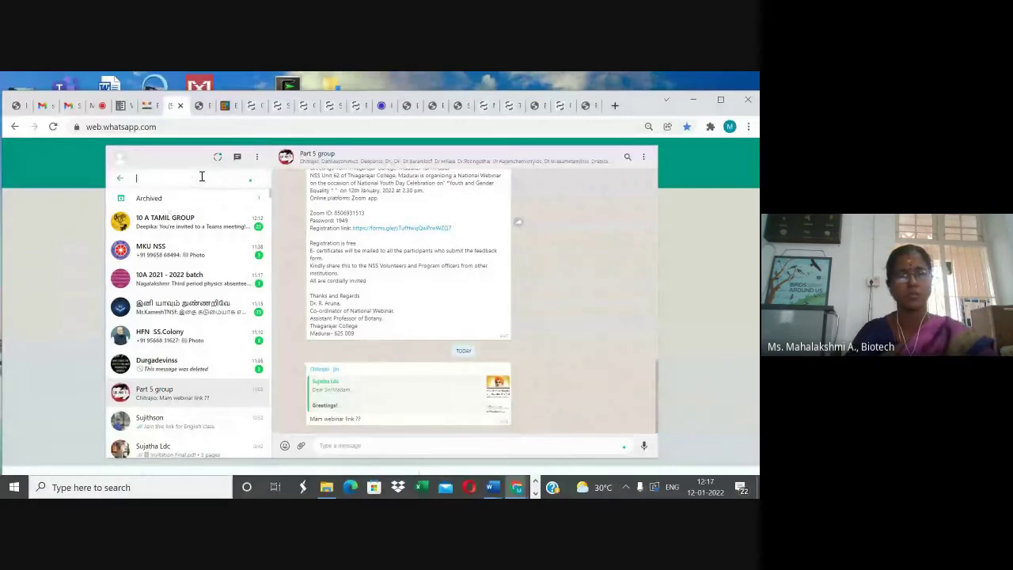
click(271, 404)
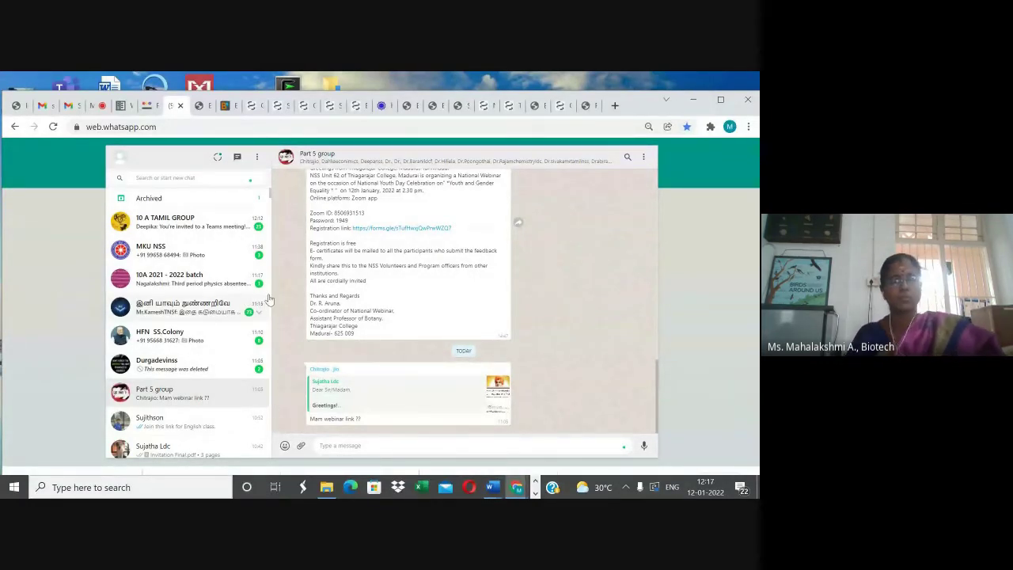
click(195, 176)
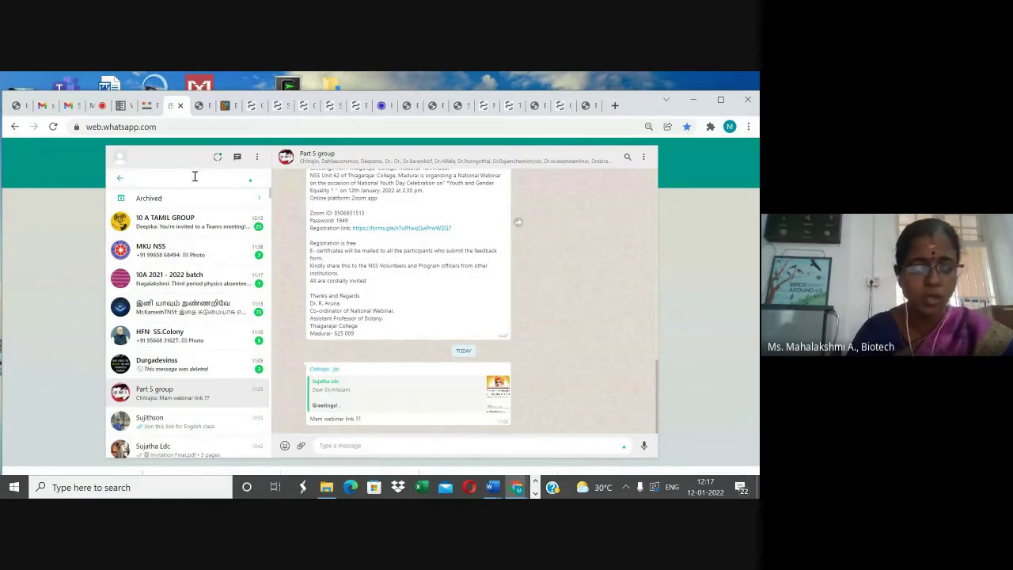
text(dna)
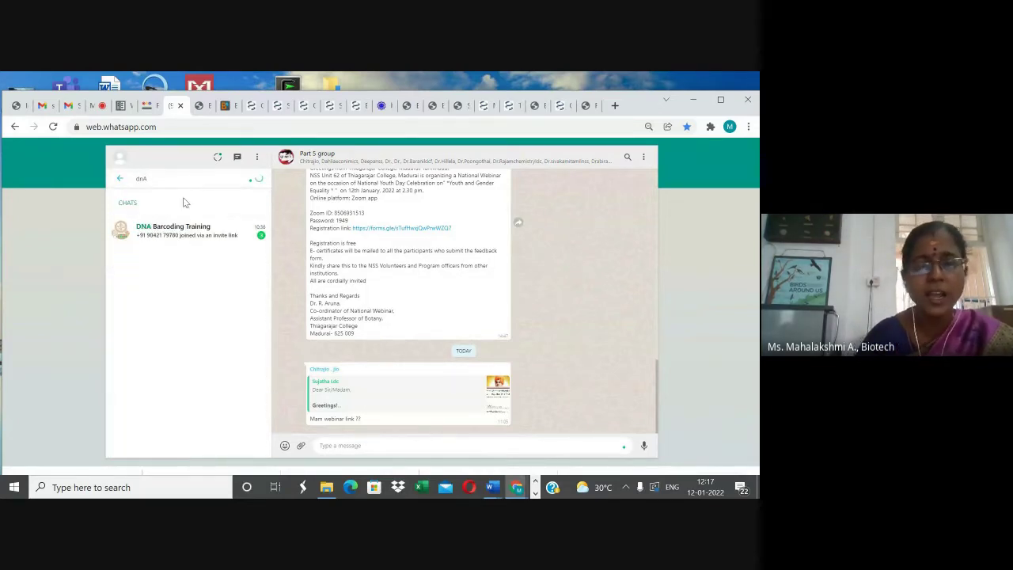
click(172, 229)
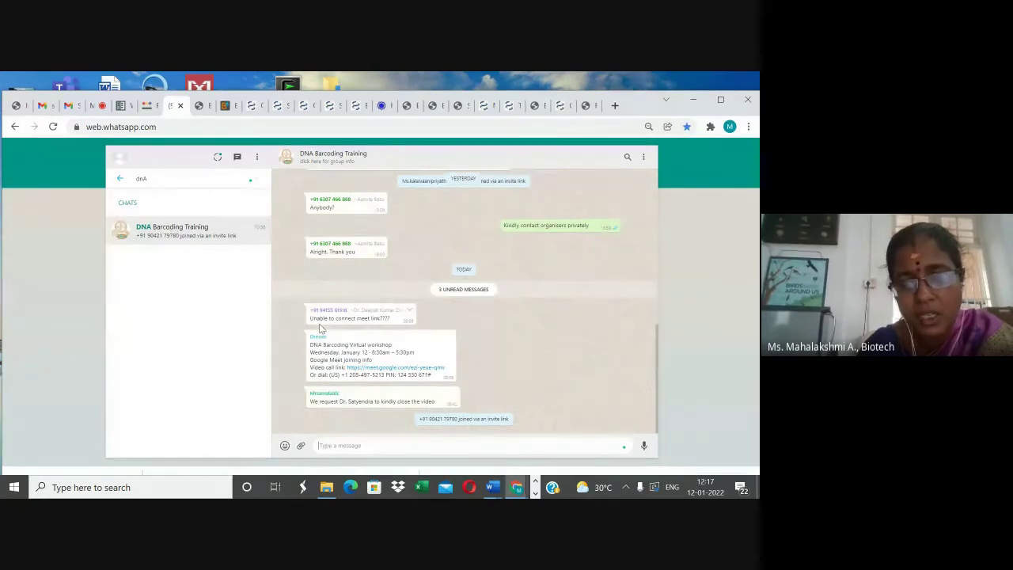
Send Lepidoptera sequences.txt from the DNA barcoding workshop folder to the group.
click(302, 446)
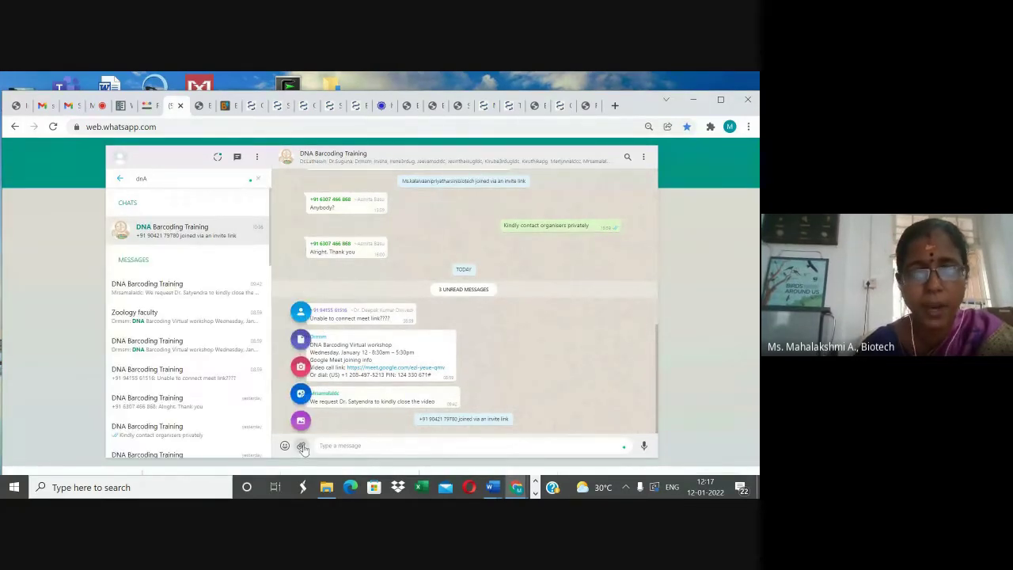
click(301, 341)
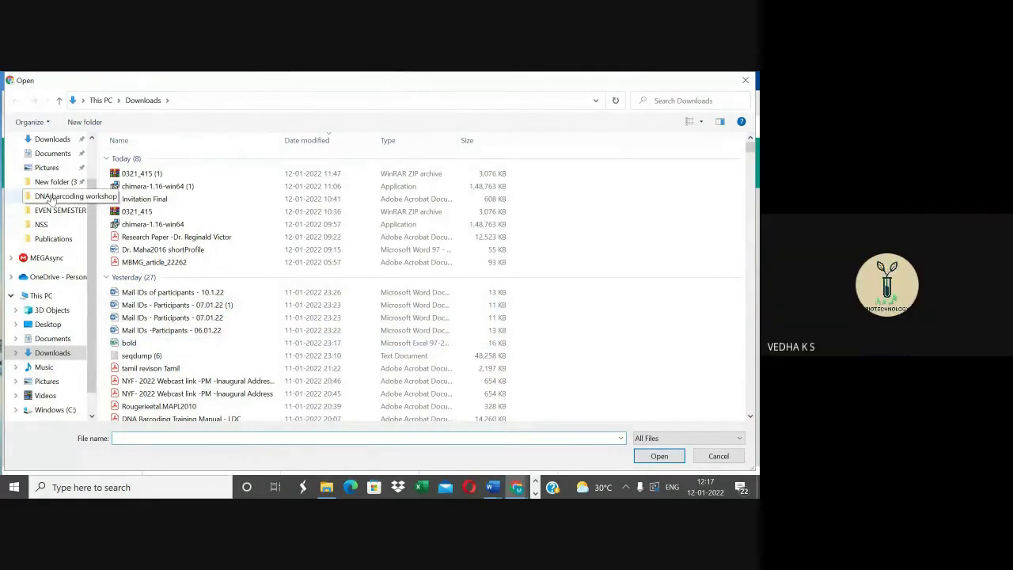
click(50, 197)
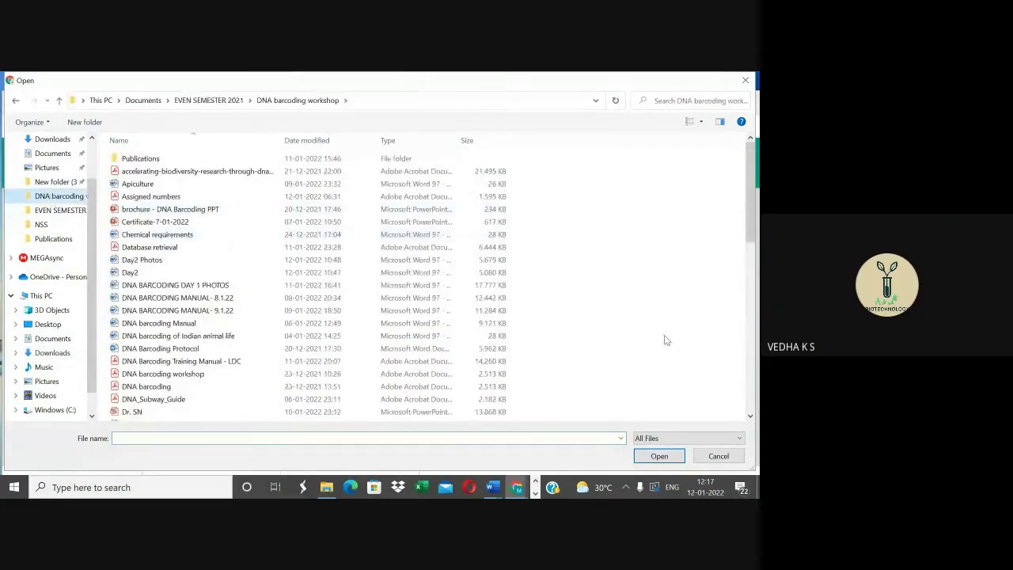
click(748, 380)
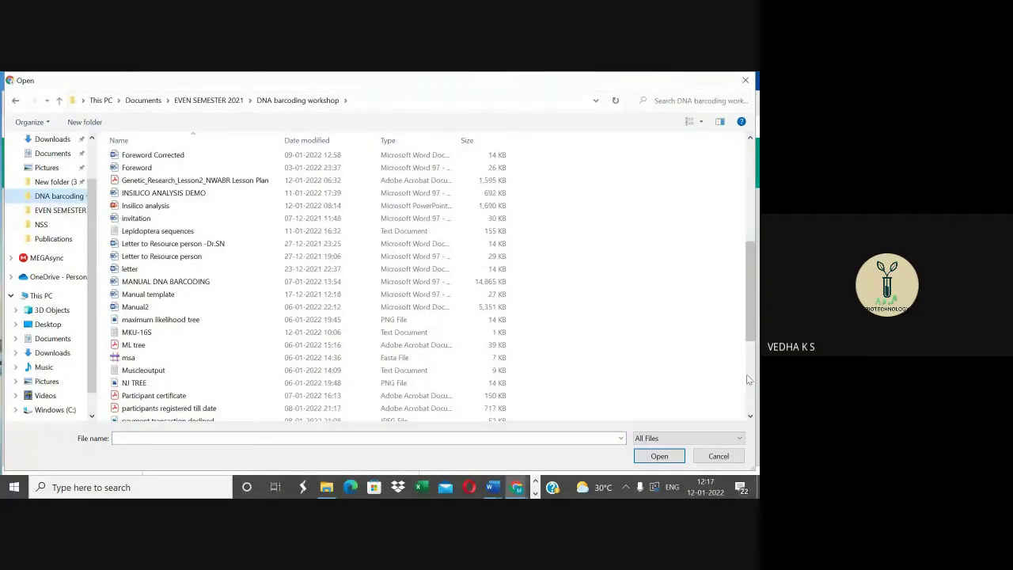
click(203, 231)
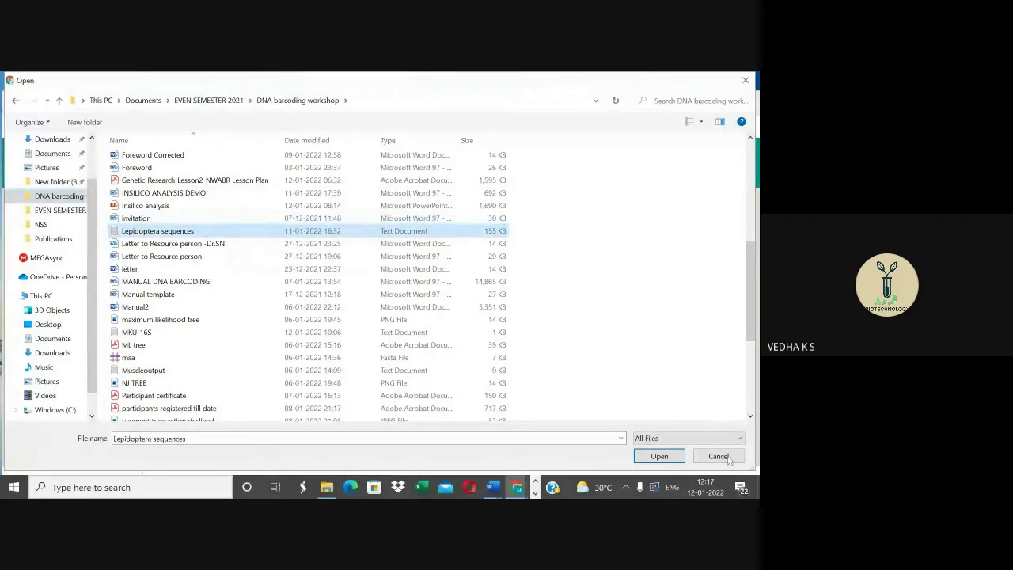
click(659, 456)
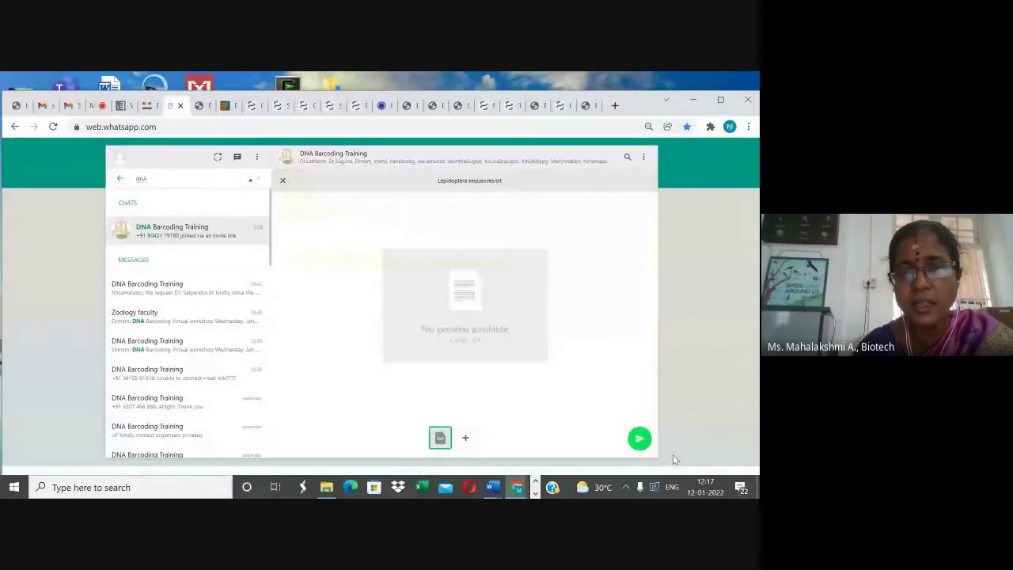
click(641, 439)
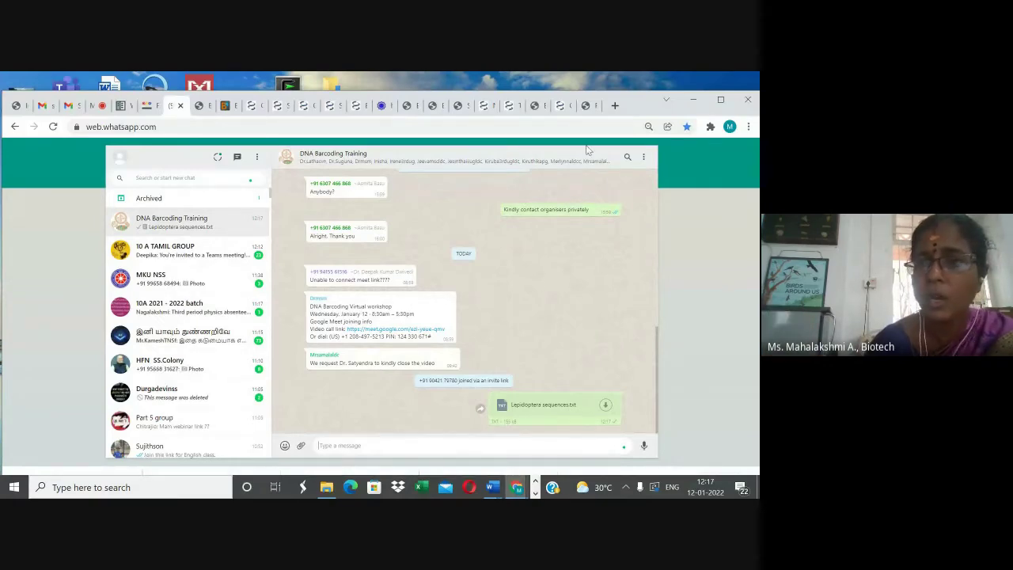
Close the CodonCode, GenBank COX1, Tree of Life, Nucleotide and seq1 BLAST tabs.
click(581, 108)
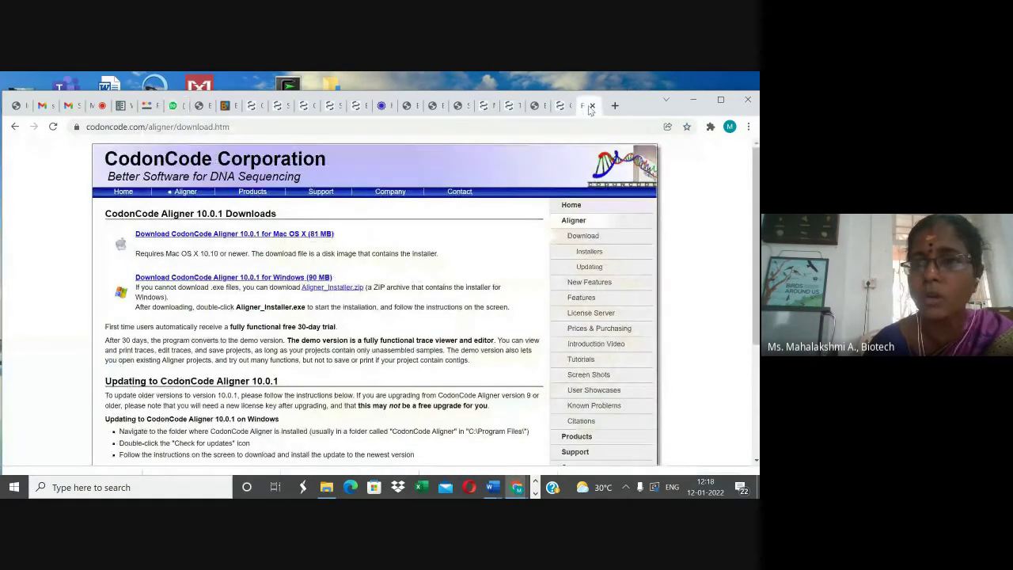
click(592, 106)
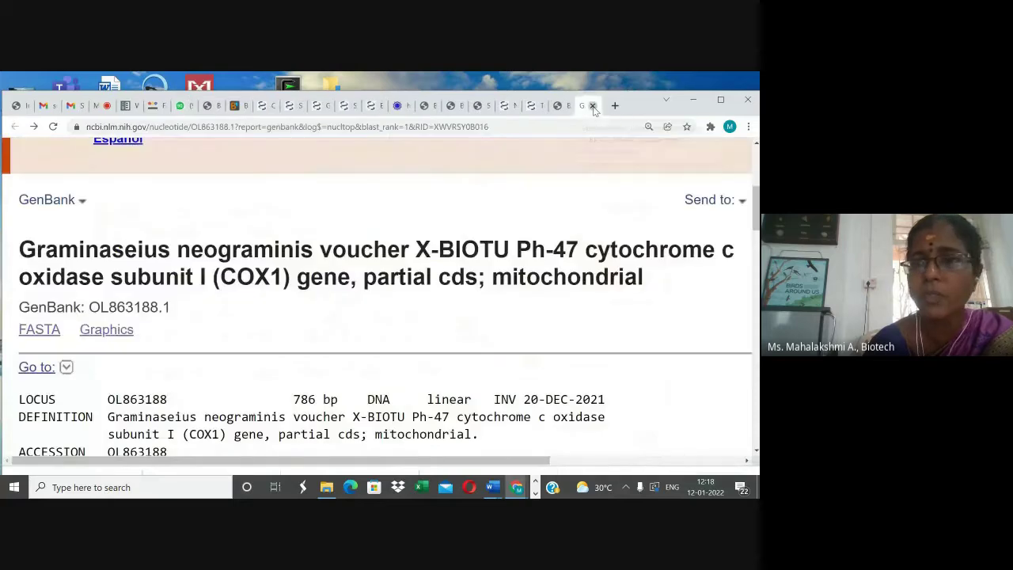
click(592, 106)
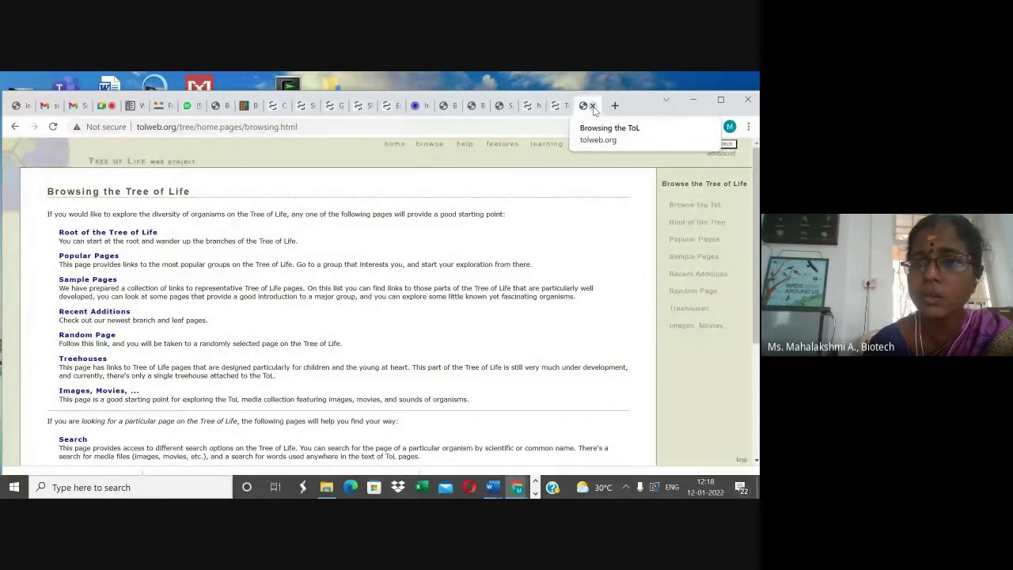
click(592, 106)
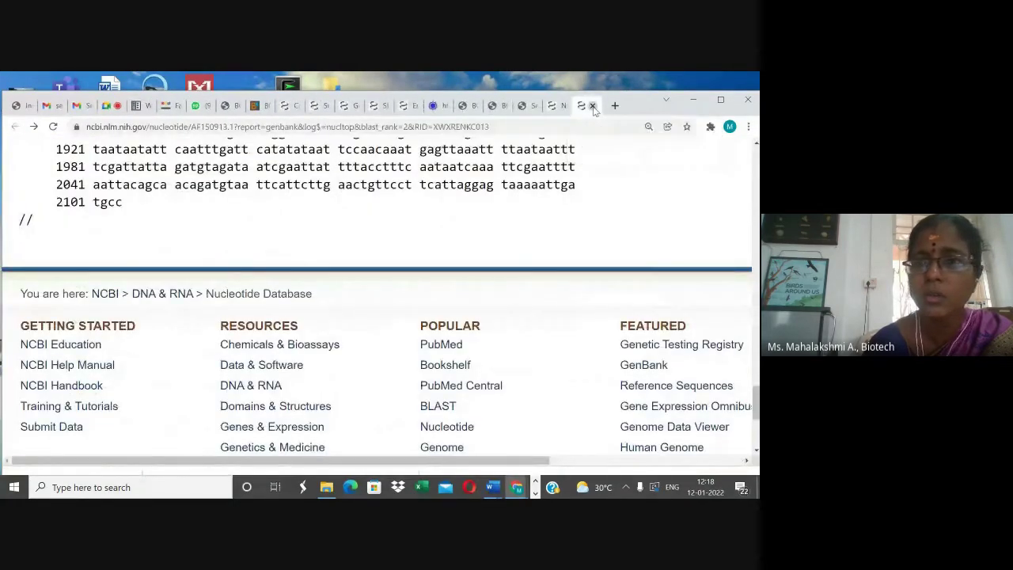
click(592, 106)
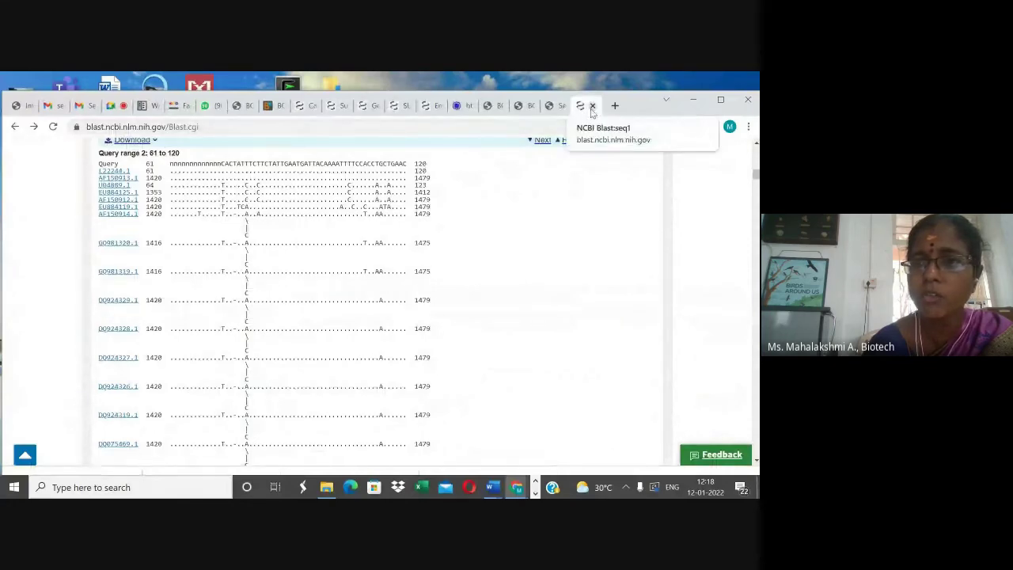
click(592, 106)
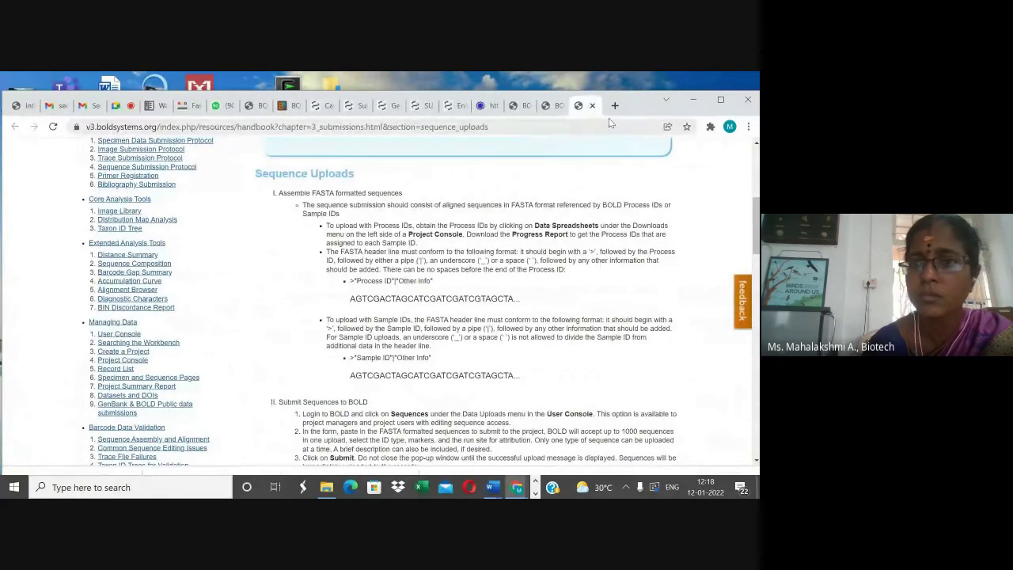
click(535, 492)
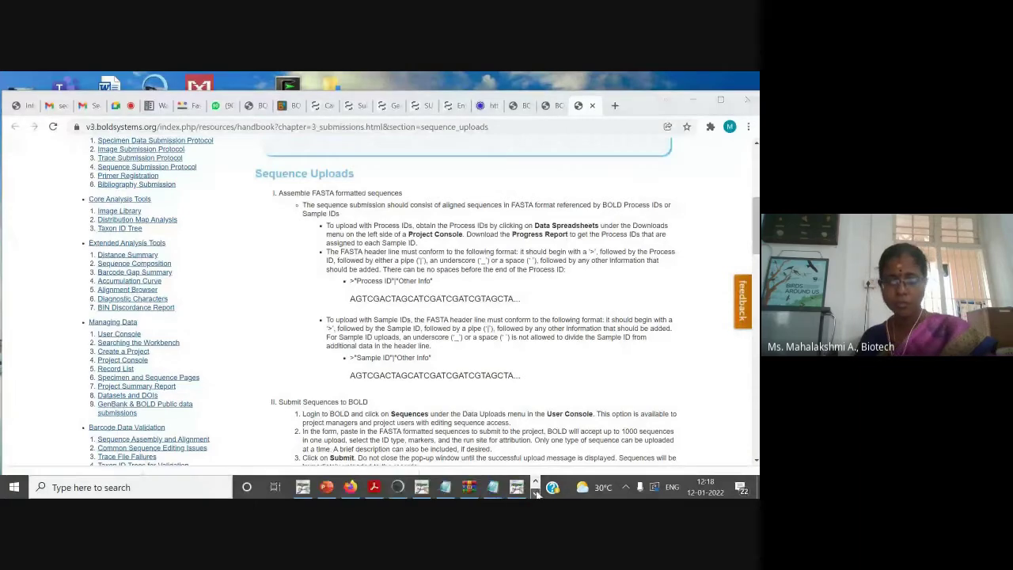
Present the Insilico analysis slides up to the DNA Subway slide, then exit the slide show.
click(326, 487)
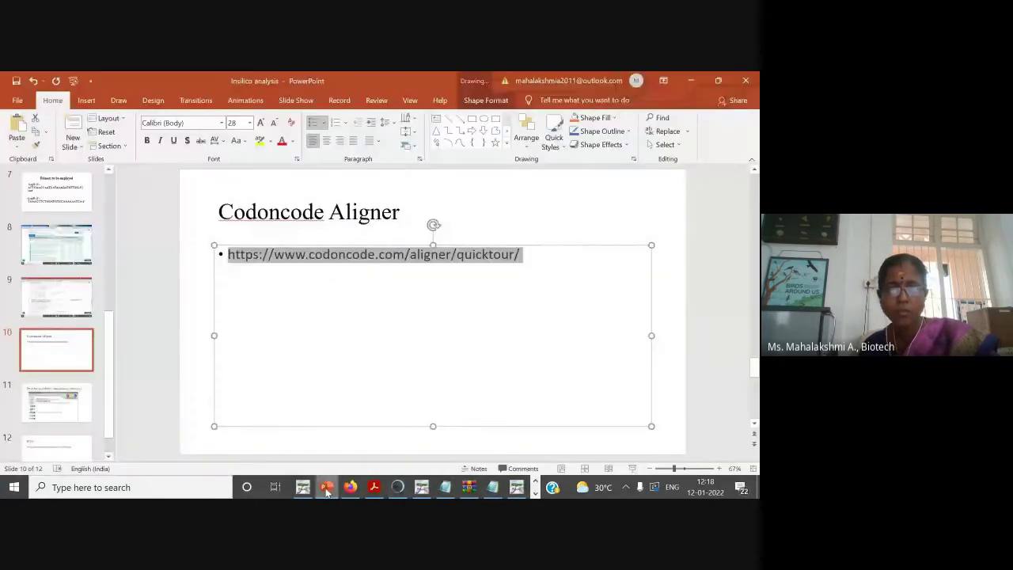
click(632, 468)
click(635, 475)
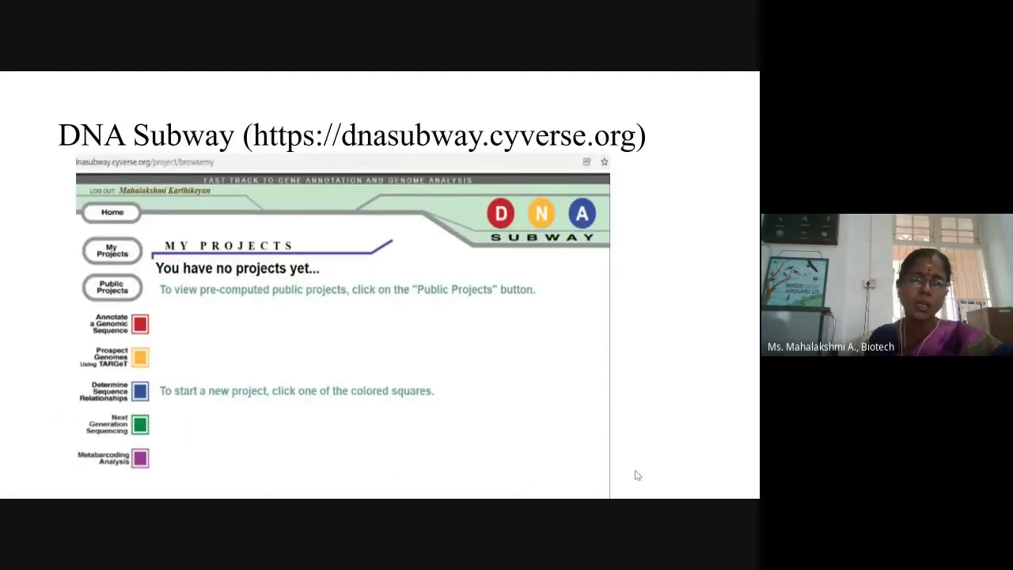
key(Escape)
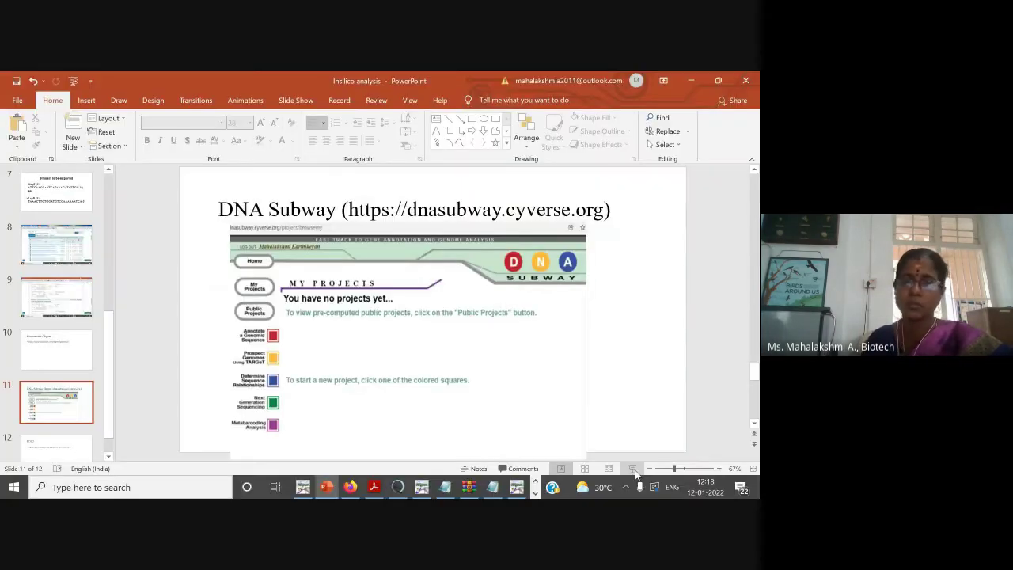
Select the full dnasubway.cyverse.org address in the slide title and minimize PowerPoint.
click(349, 210)
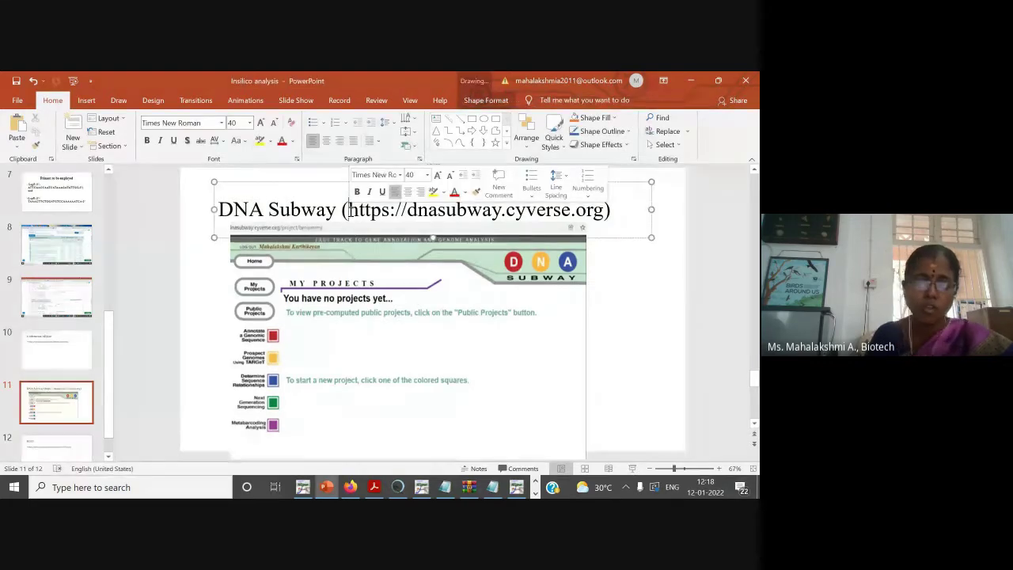
drag(349, 210, 445, 211)
key(shift+Right)
key(shift+Right)
key(shift+Right)
key(shift+Right)
key(shift+Right)
key(shift+Right)
key(shift+Right)
key(shift+Right)
key(shift+Right)
key(shift+Right)
key(shift+Right)
key(shift+Right)
key(shift+Right)
key(shift+Right)
key(shift+Right)
key(shift+Right)
key(shift+Right)
key(ctrl+c)
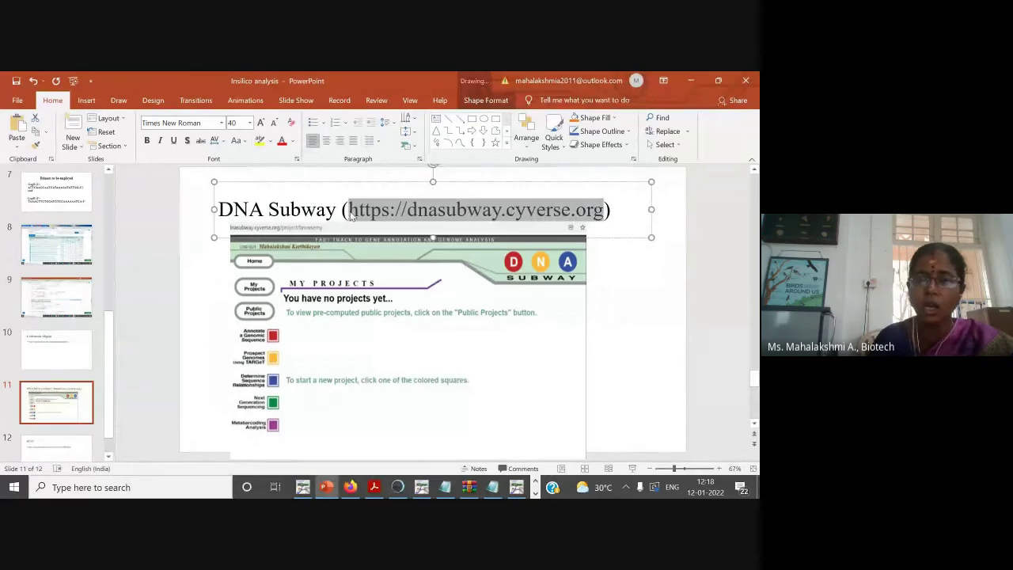
click(693, 79)
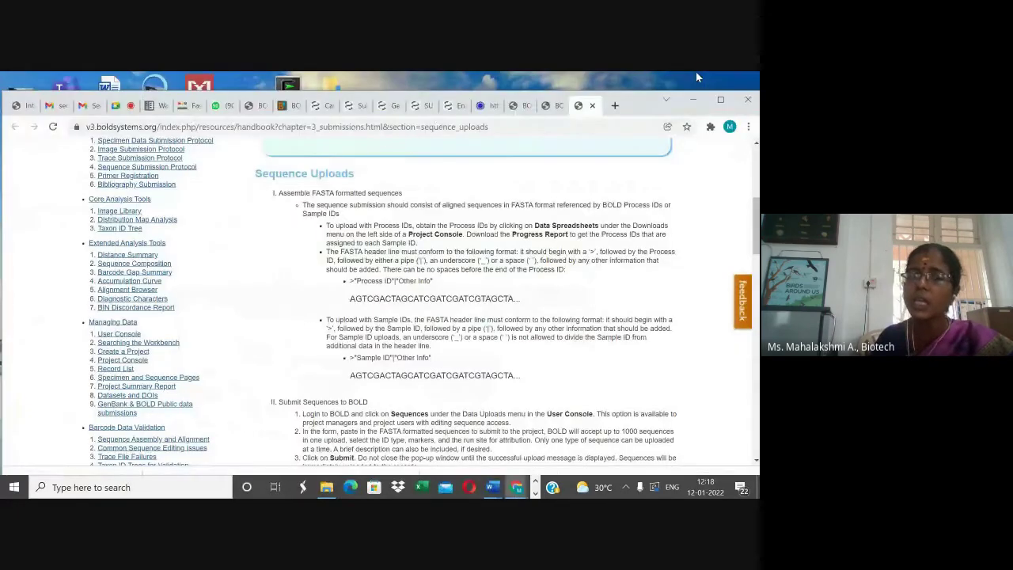
Load dnasubway.cyverse.org in a new Chrome tab by pasting the copied address.
click(615, 106)
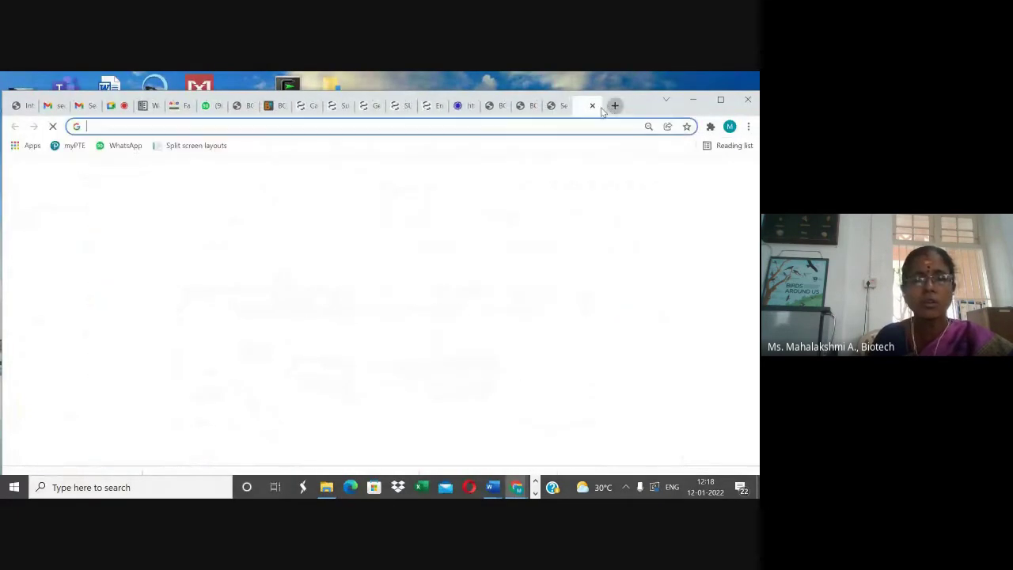
click(472, 132)
key(ctrl+v)
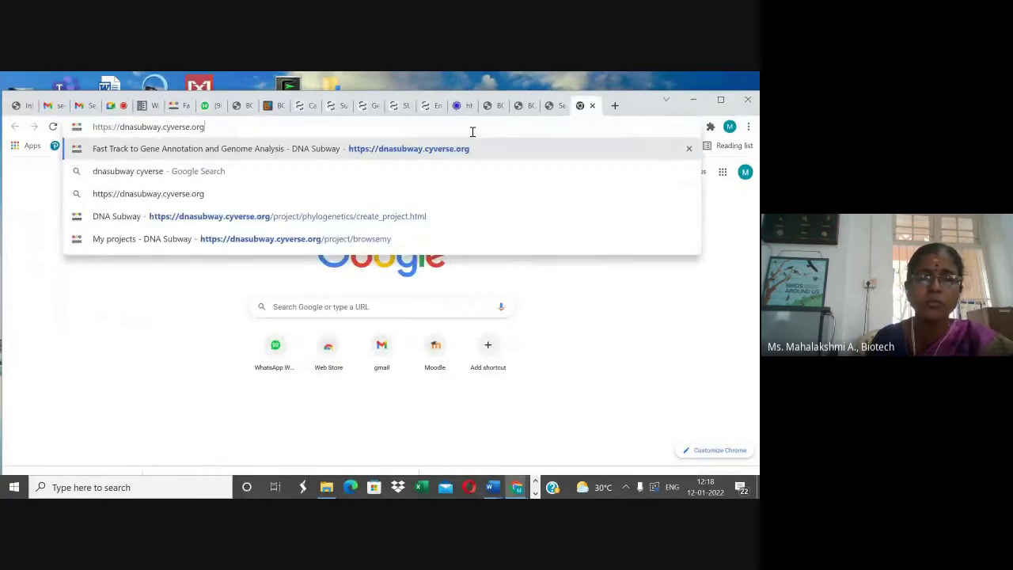
key(Return)
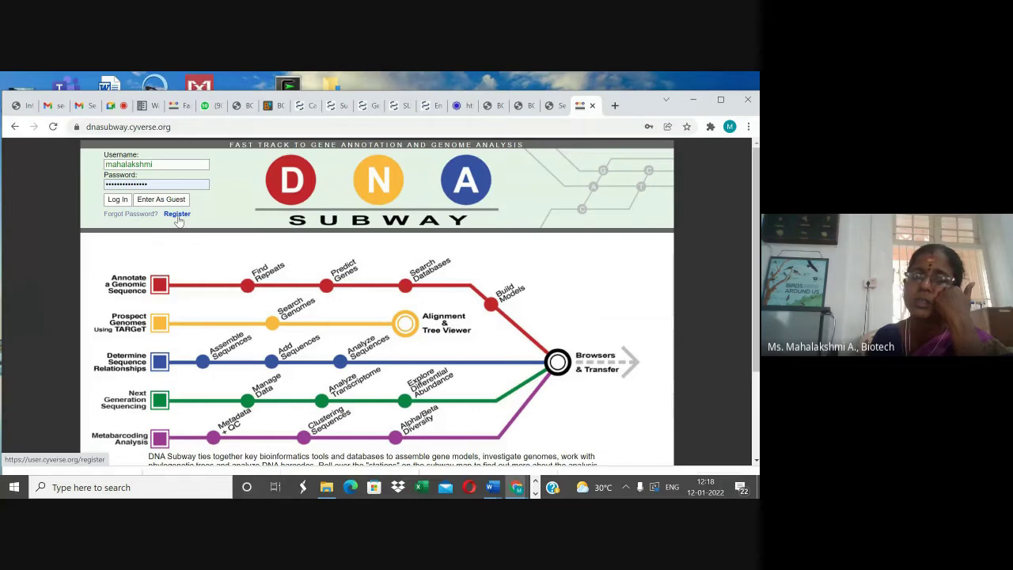
Begin CyVerse account registration, correct the first name and enter the last name.
click(178, 215)
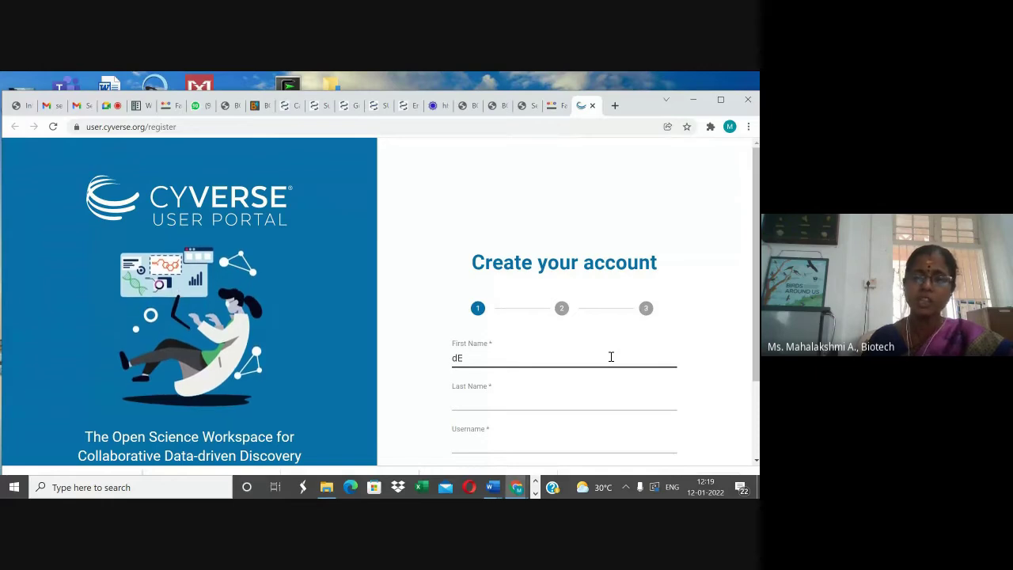
key(BackSpace)
key(BackSpace)
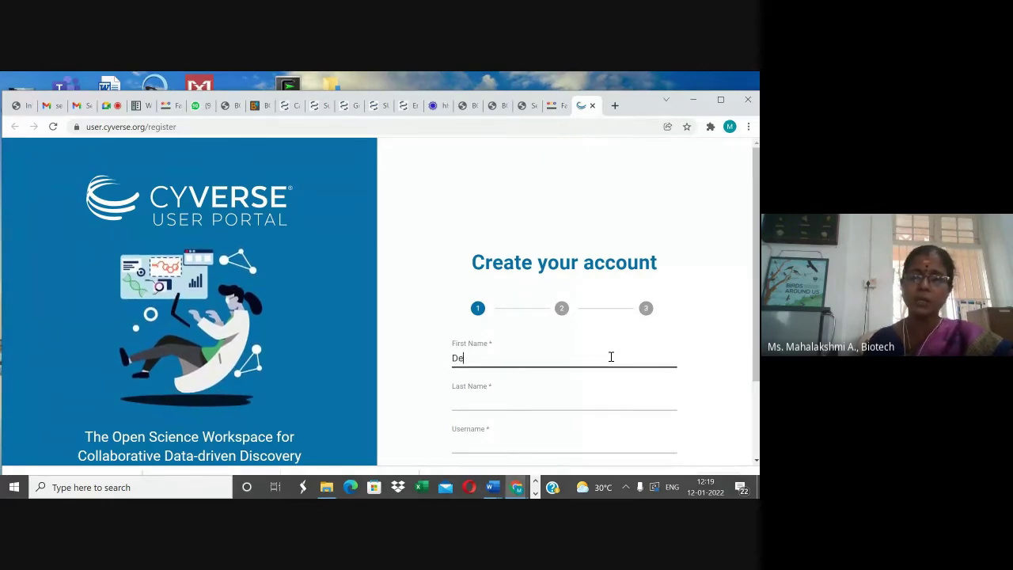
click(505, 402)
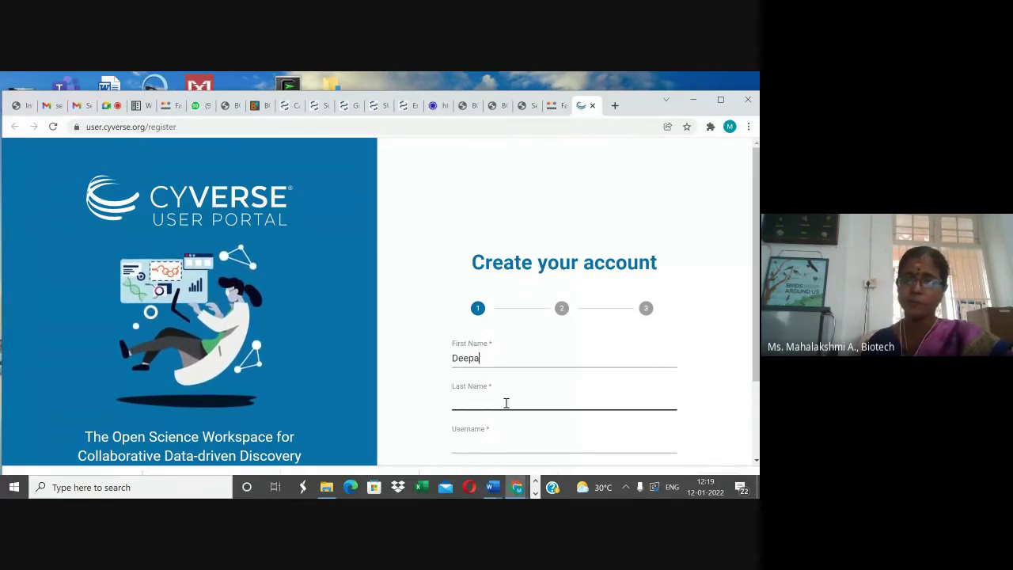
text(Shankar)
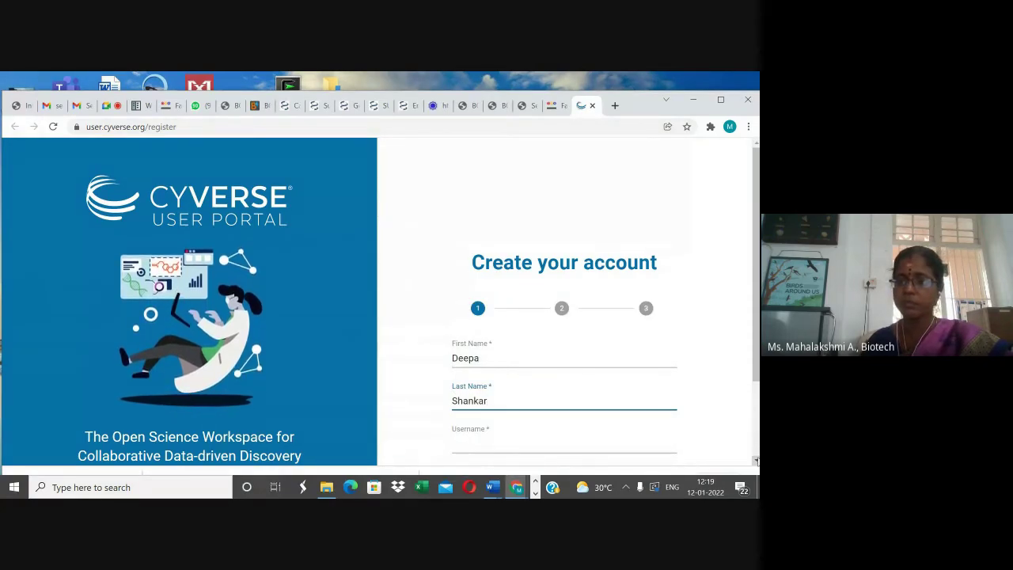
scroll(754, 455, down, 1)
Fill the Username field from a saved suggestion and trim it to the name part.
click(505, 399)
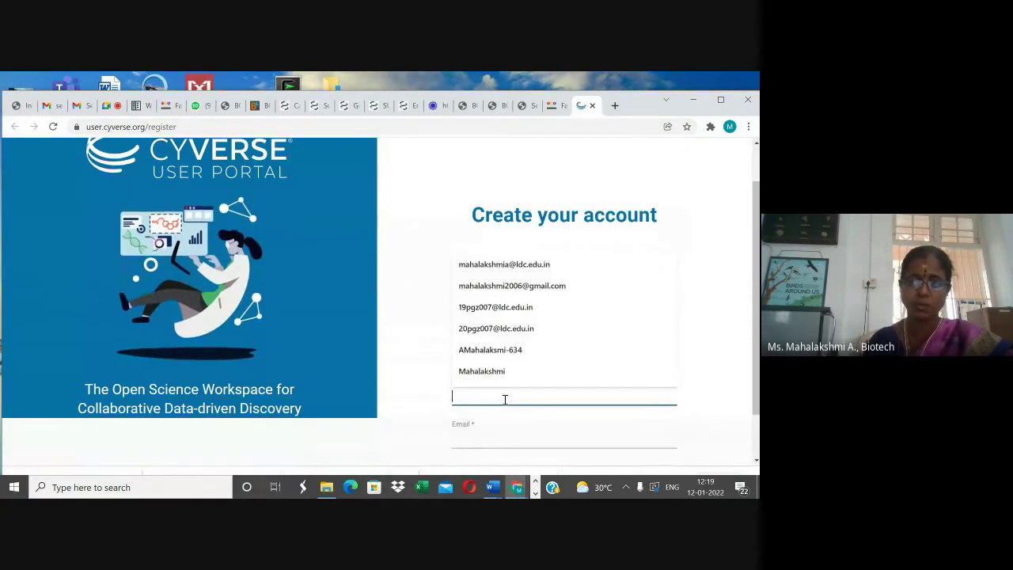
click(533, 266)
key(BackSpace)
key(BackSpace)
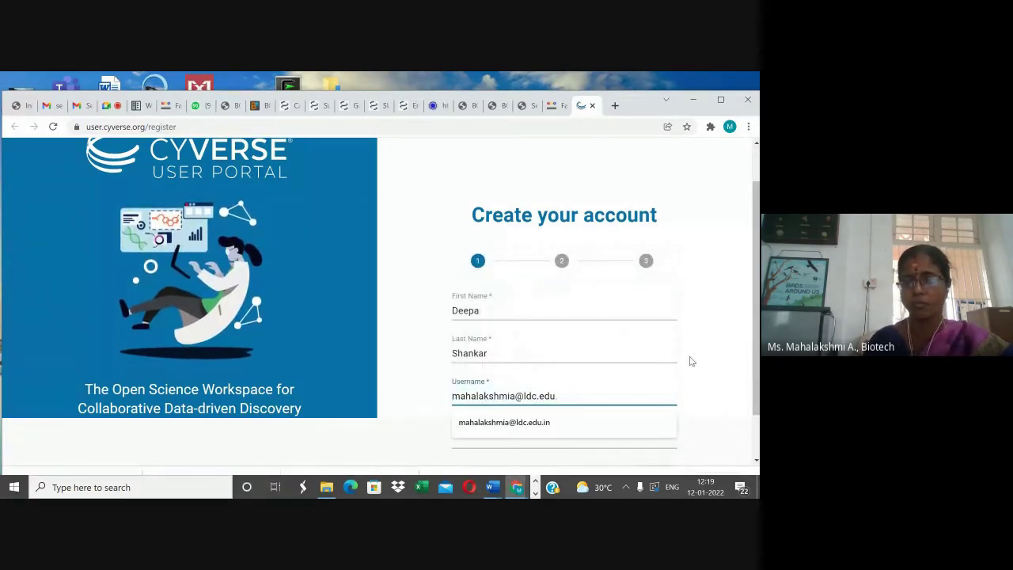
key(BackSpace)
key(BackSpace)
key(BackSpace)
key(BackSpace)
key(BackSpace)
key(BackSpace)
key(BackSpace)
key(BackSpace)
key(BackSpace)
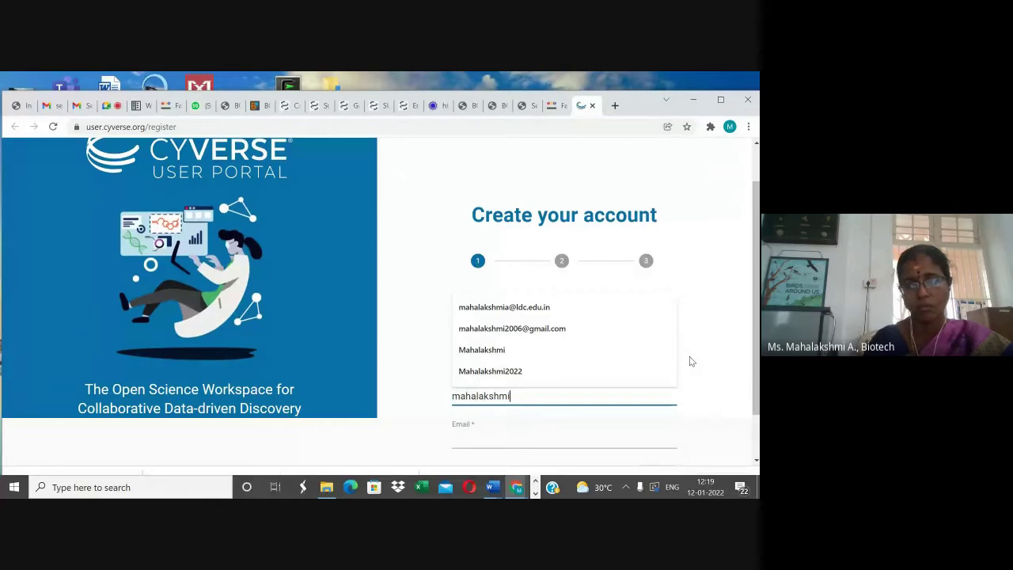
text(a)
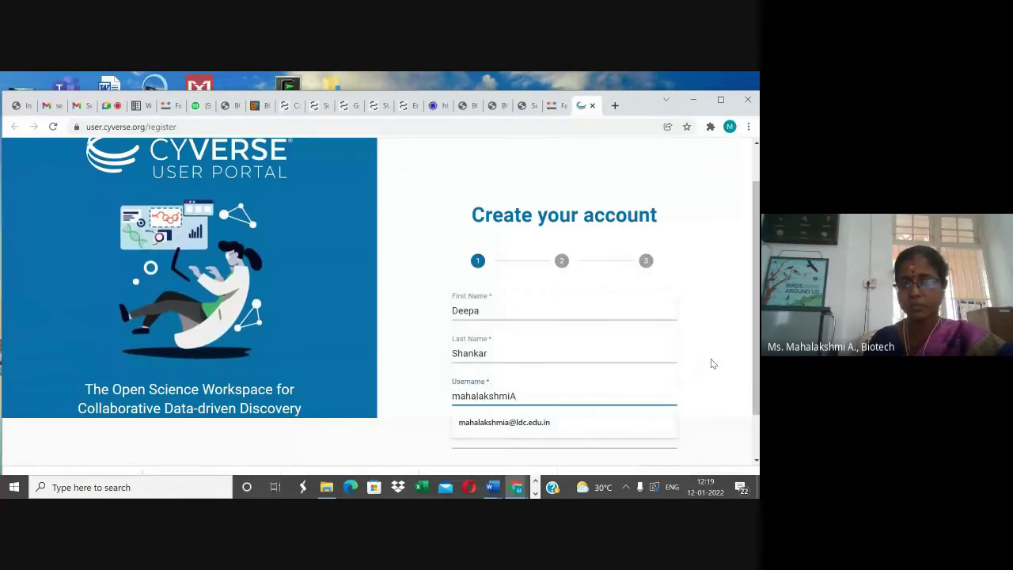
click(429, 428)
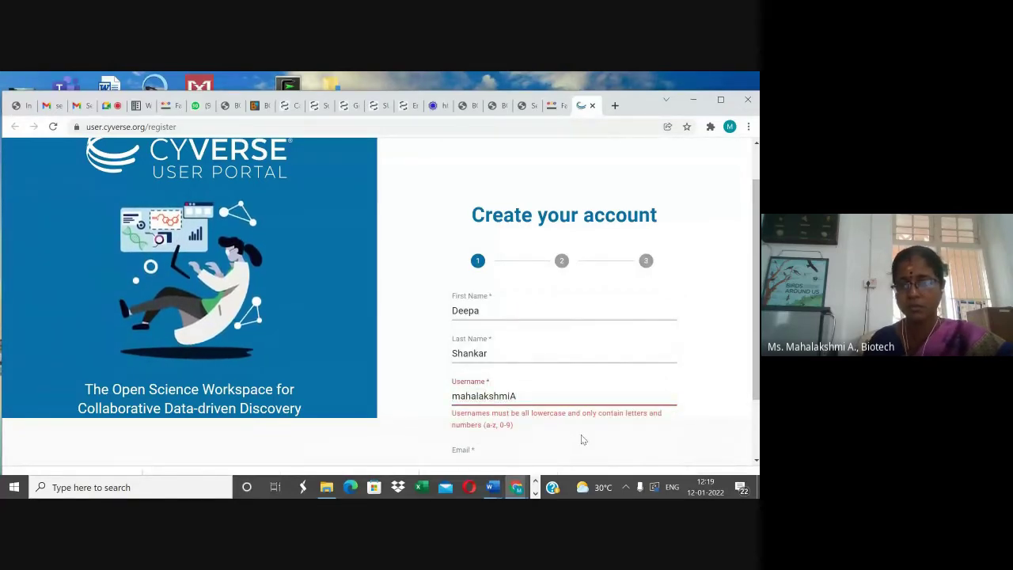
Clear the rejected username and retype it.
click(531, 394)
key(BackSpace)
key(BackSpace)
key(BackSpace)
key(BackSpace)
key(BackSpace)
key(BackSpace)
key(BackSpace)
key(BackSpace)
key(BackSpace)
key(BackSpace)
key(BackSpace)
key(BackSpace)
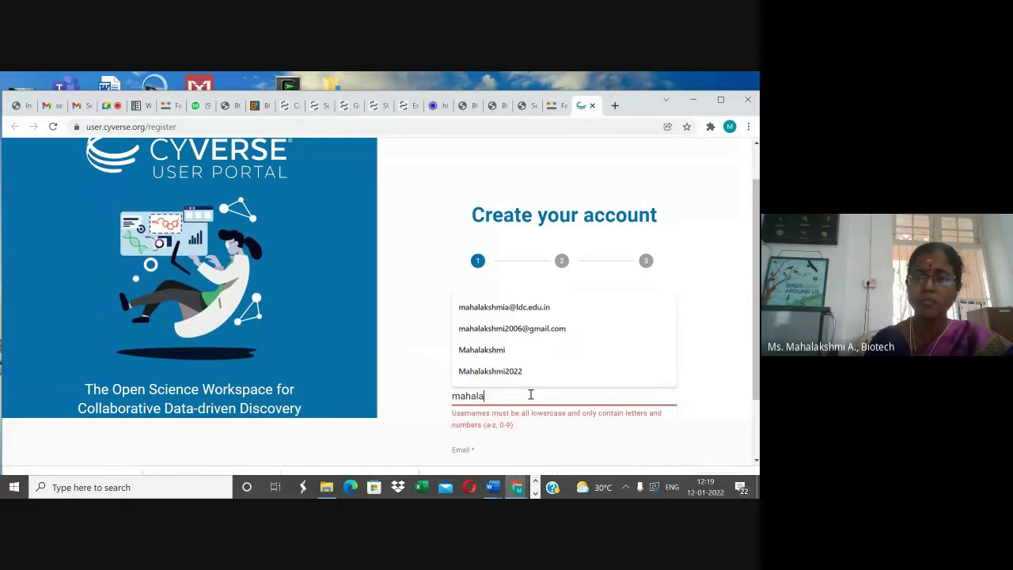
text(Mah)
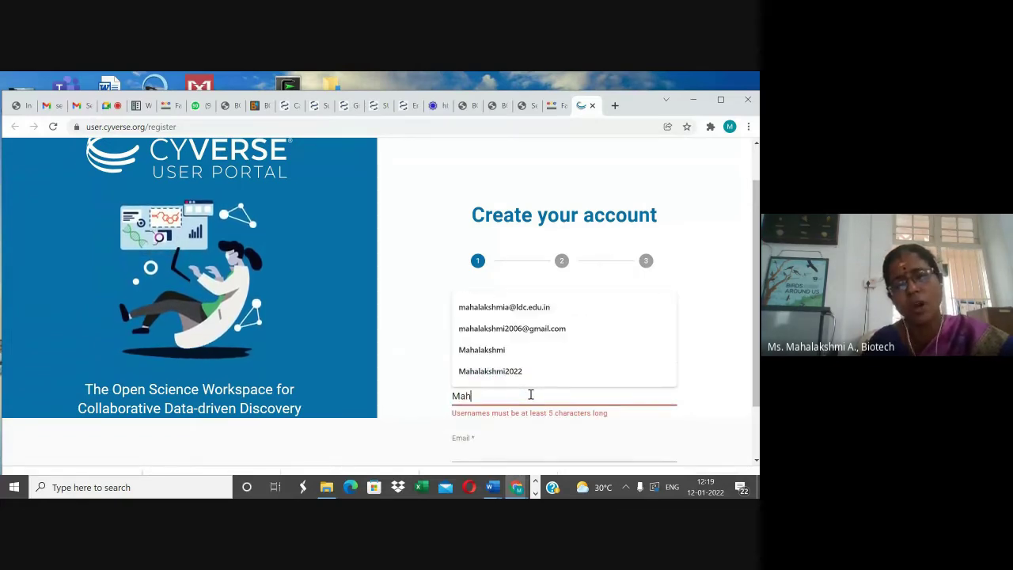
text(alaksjm)
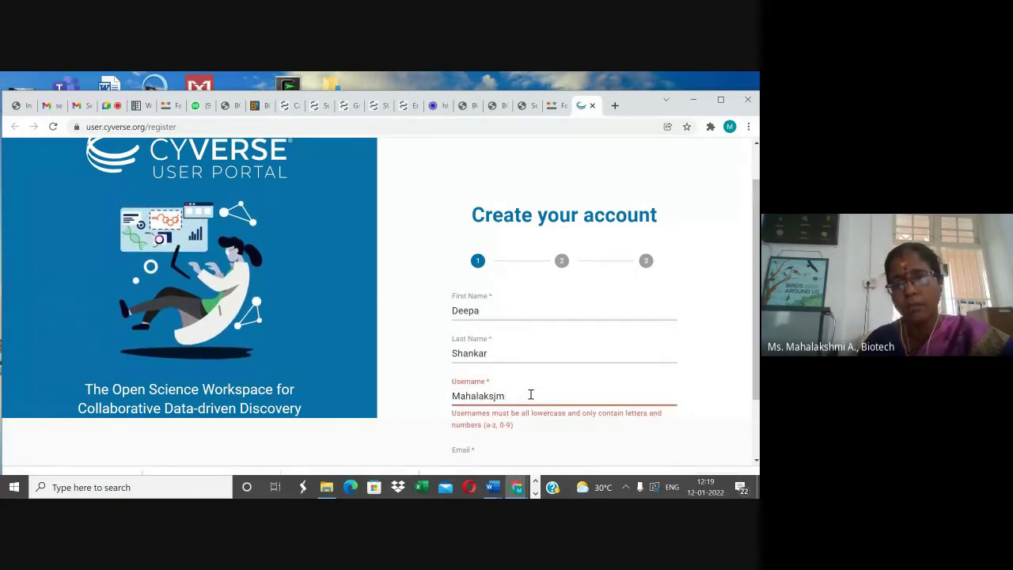
key(BackSpace)
key(BackSpace)
text(hmi)
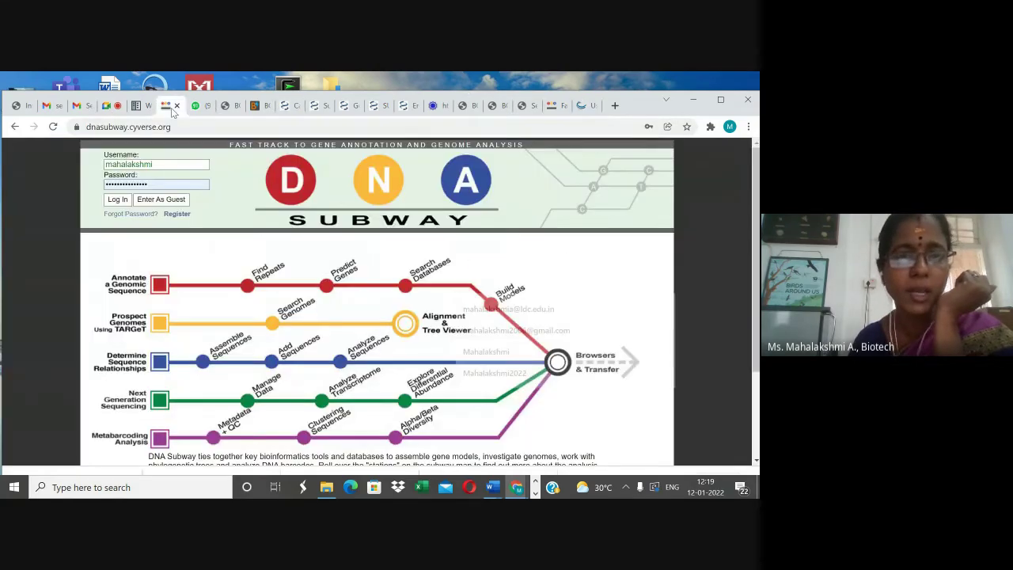
Close the CyVerse registration tab and return to the DNA Subway tab.
click(171, 109)
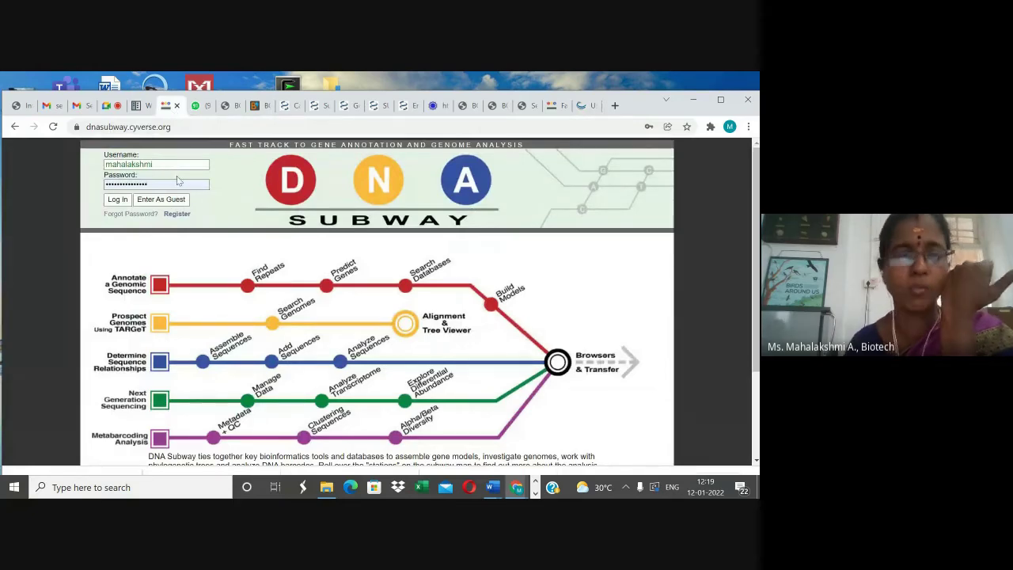
click(112, 110)
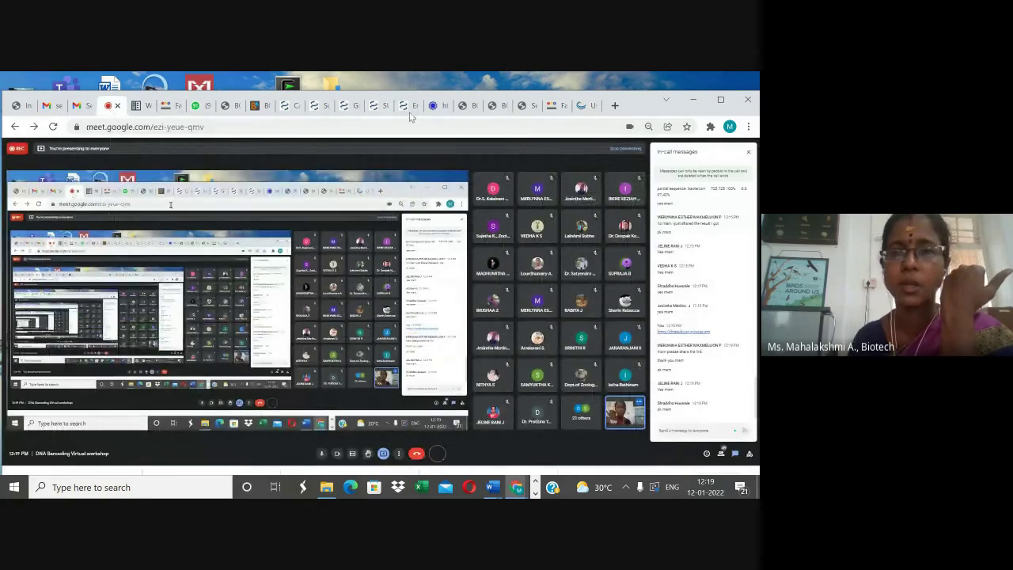
click(583, 107)
click(590, 105)
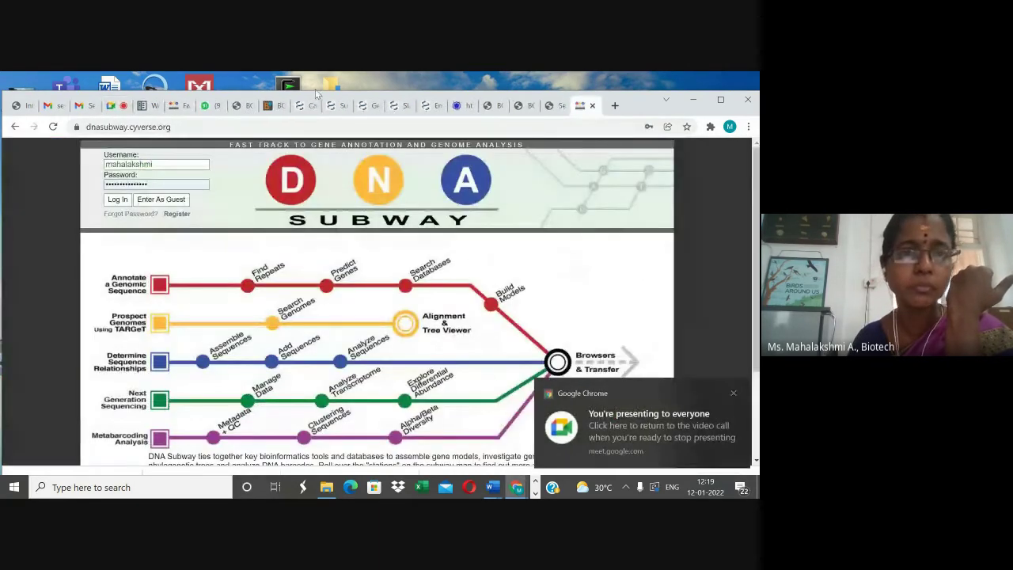
click(177, 107)
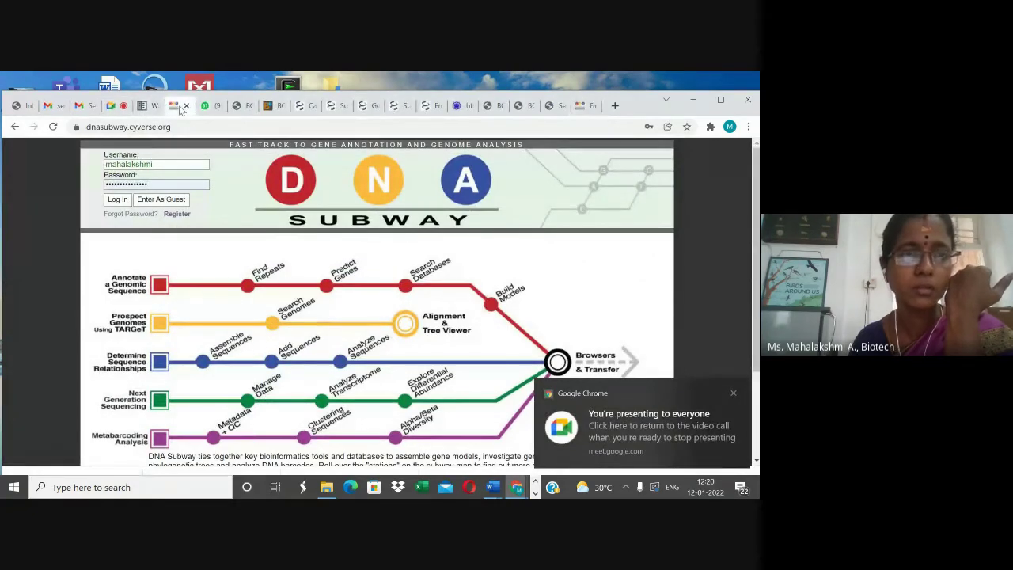
Log in to DNA Subway and choose Determine Sequence Relationships on My Projects.
click(118, 199)
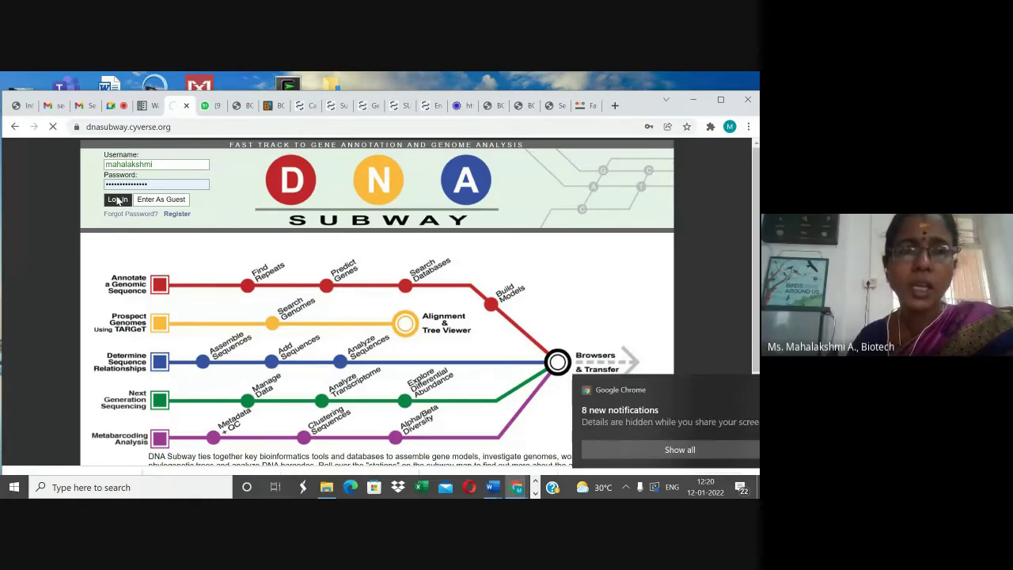
click(734, 395)
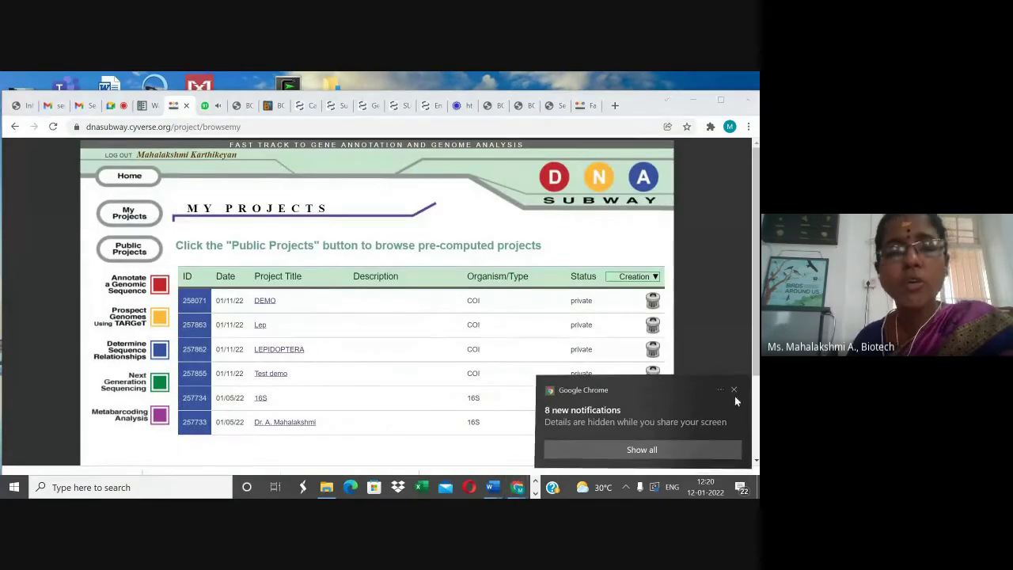
click(734, 396)
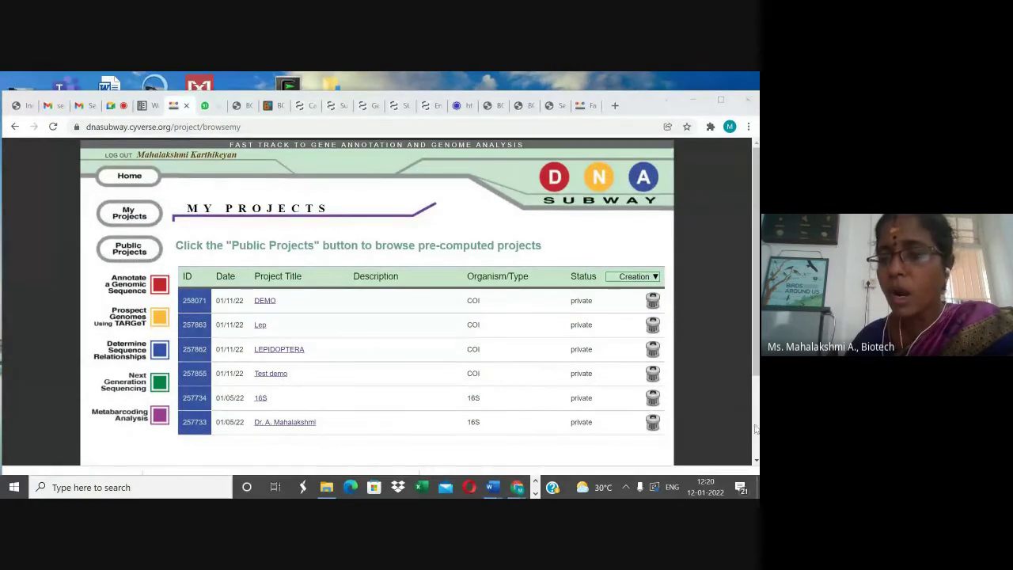
scroll(734, 396, down, 1)
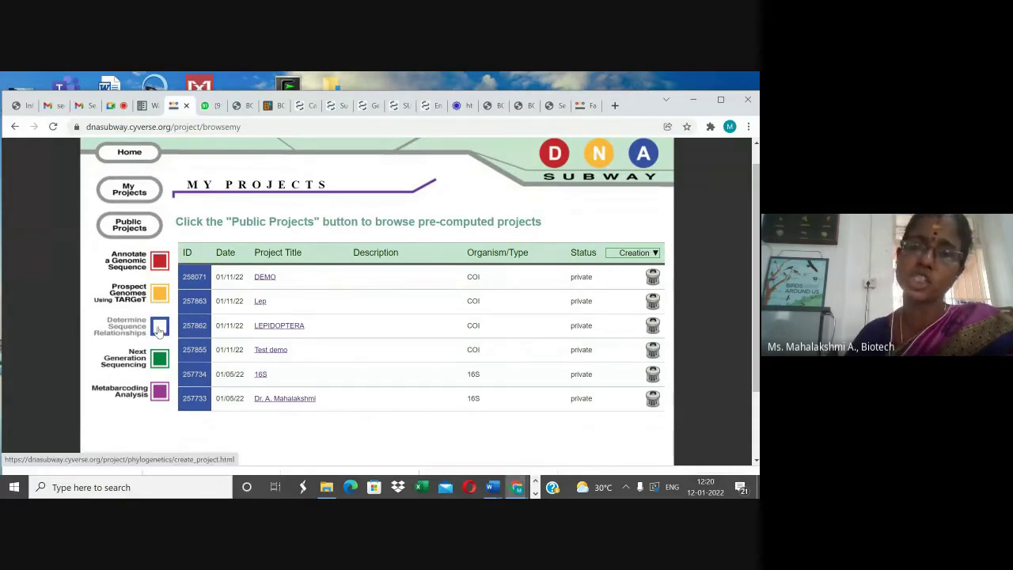
click(158, 330)
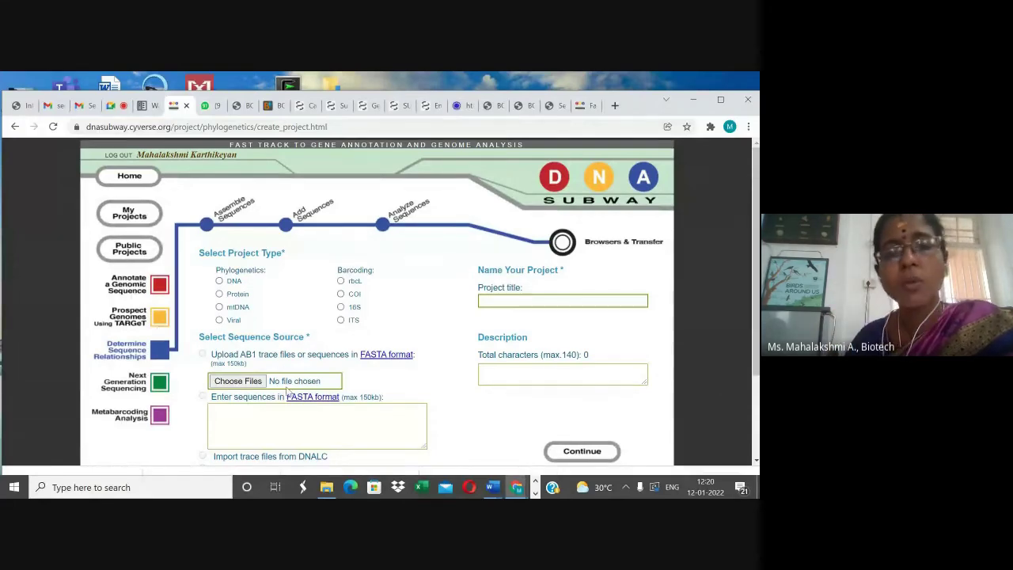
Choose COI barcoding and upload Lepidoptera sequences.txt from the DNA barcoding workshop folder.
click(340, 294)
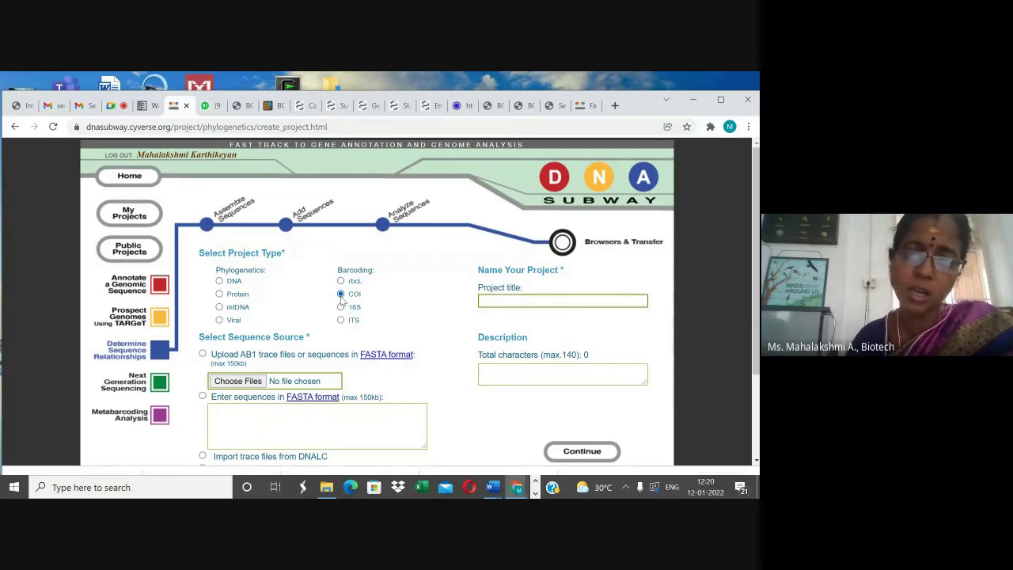
click(252, 381)
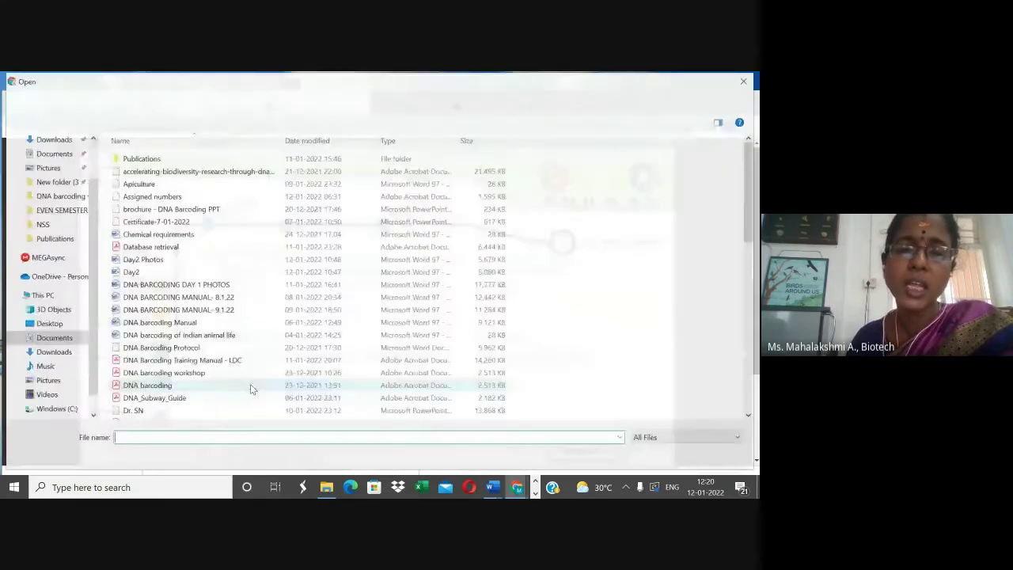
click(62, 198)
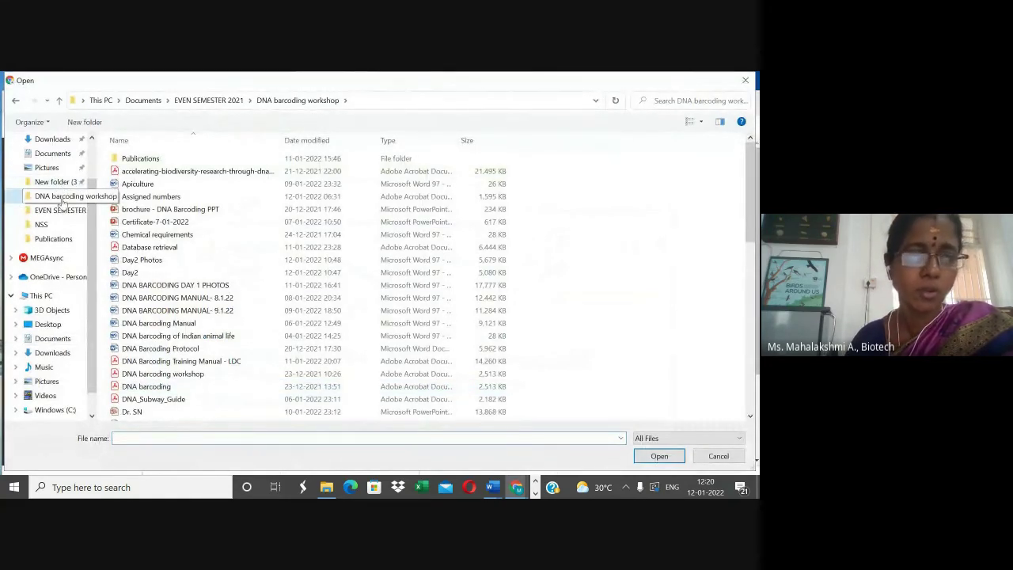
click(746, 334)
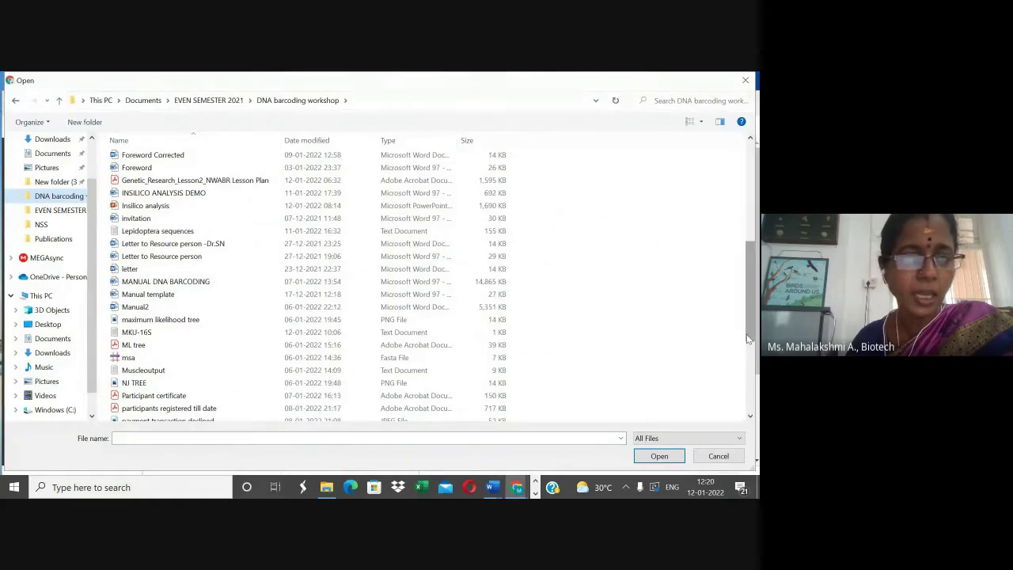
click(252, 236)
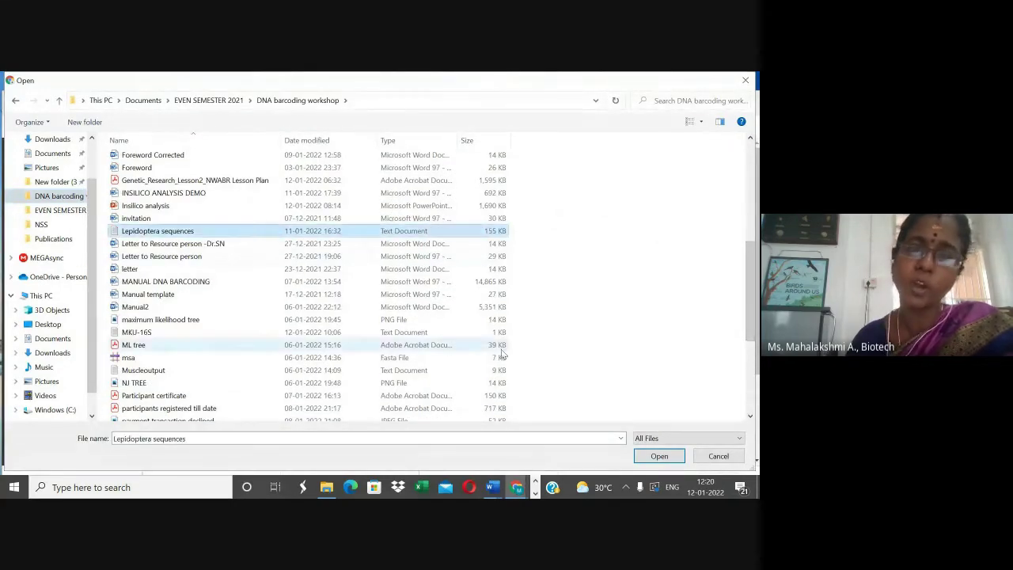
click(659, 457)
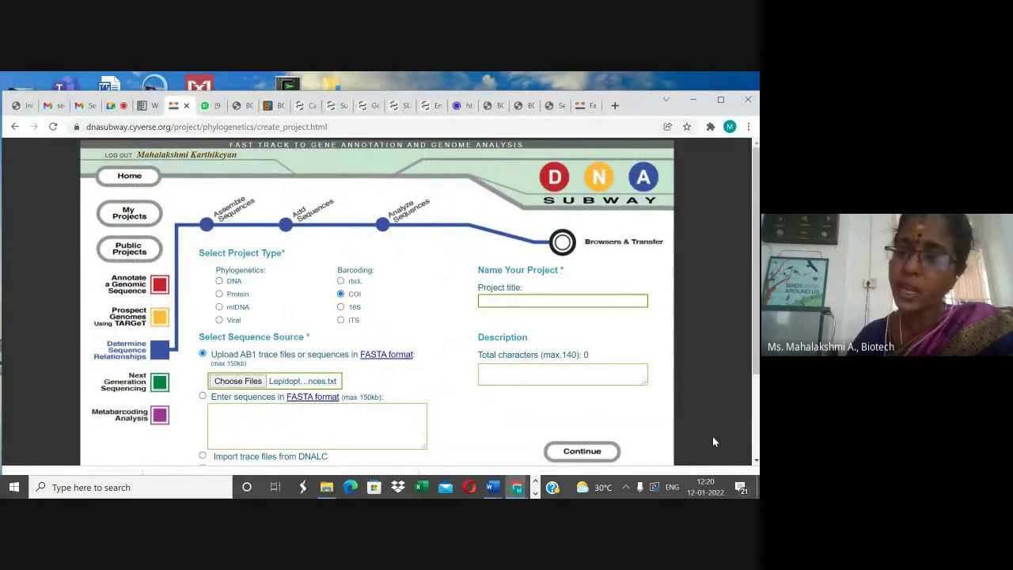
click(756, 461)
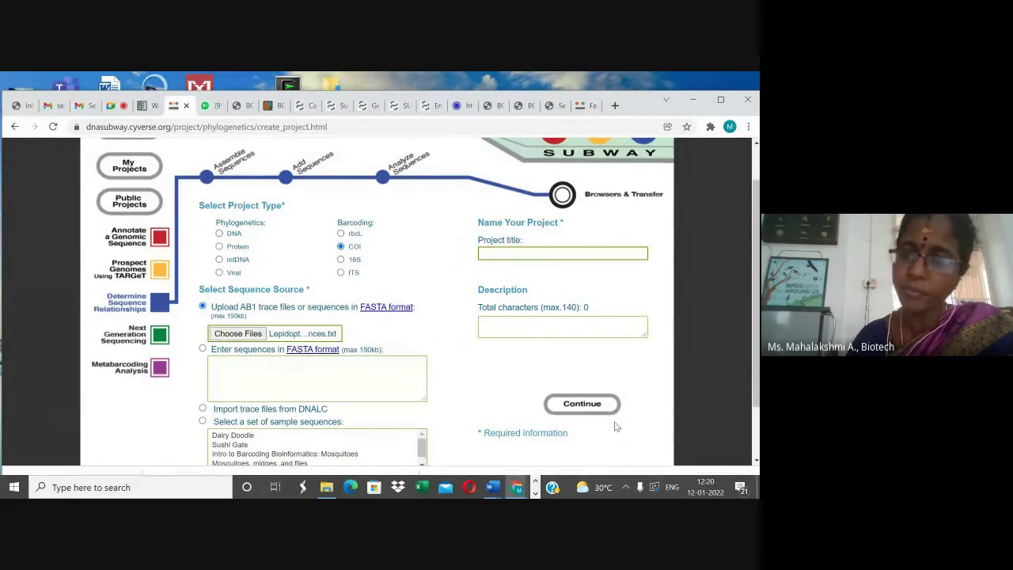
Title the project 'DNA BARCODING LAB DEMO' and create it.
click(503, 252)
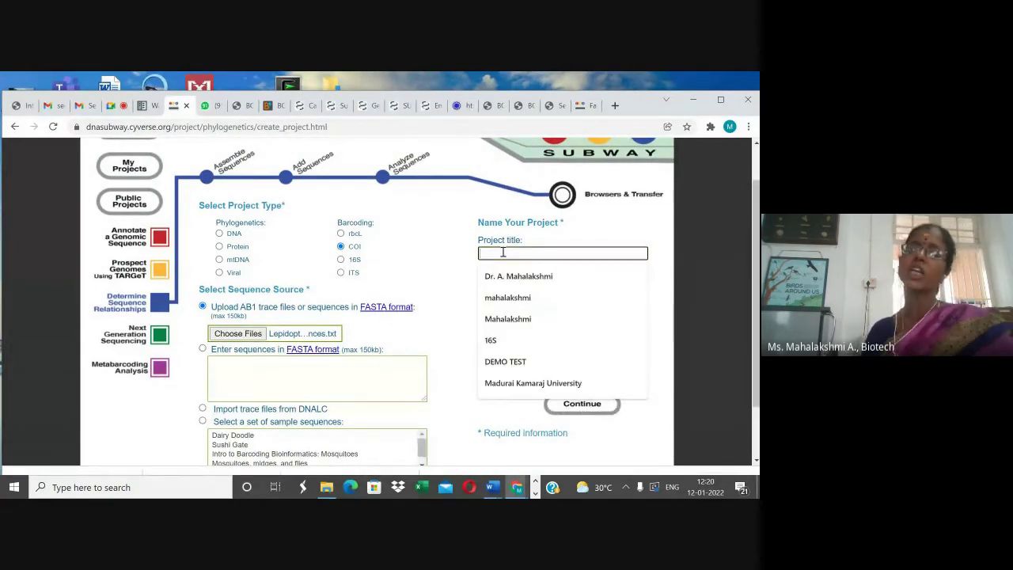
text(D)
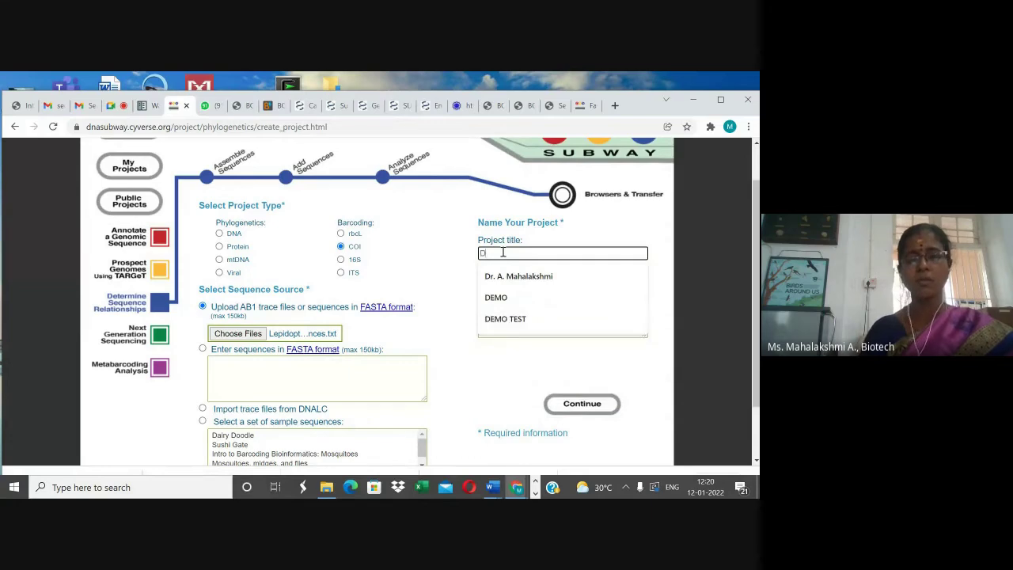
text(NA BARCODING LA)
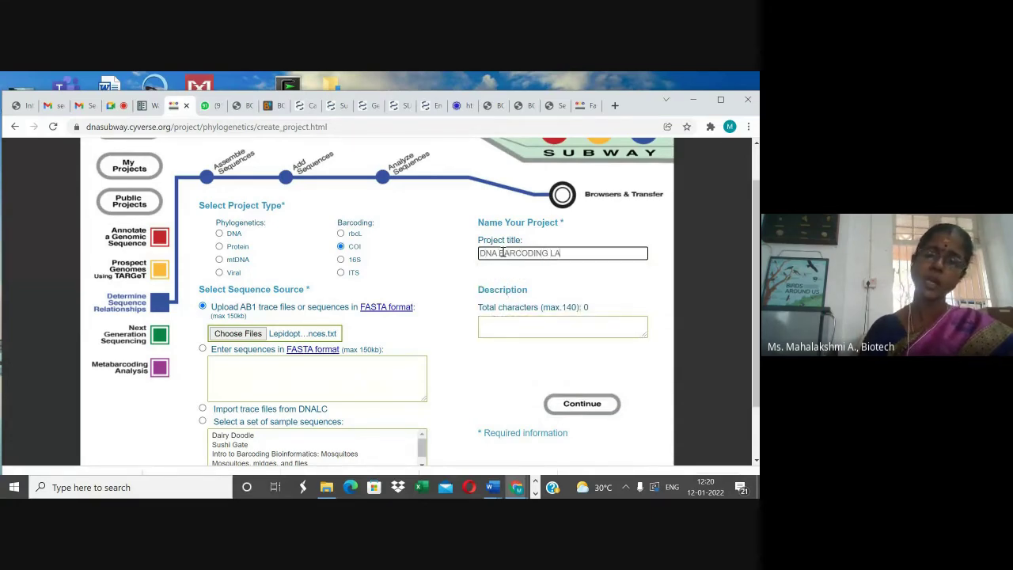
text(B DEMO)
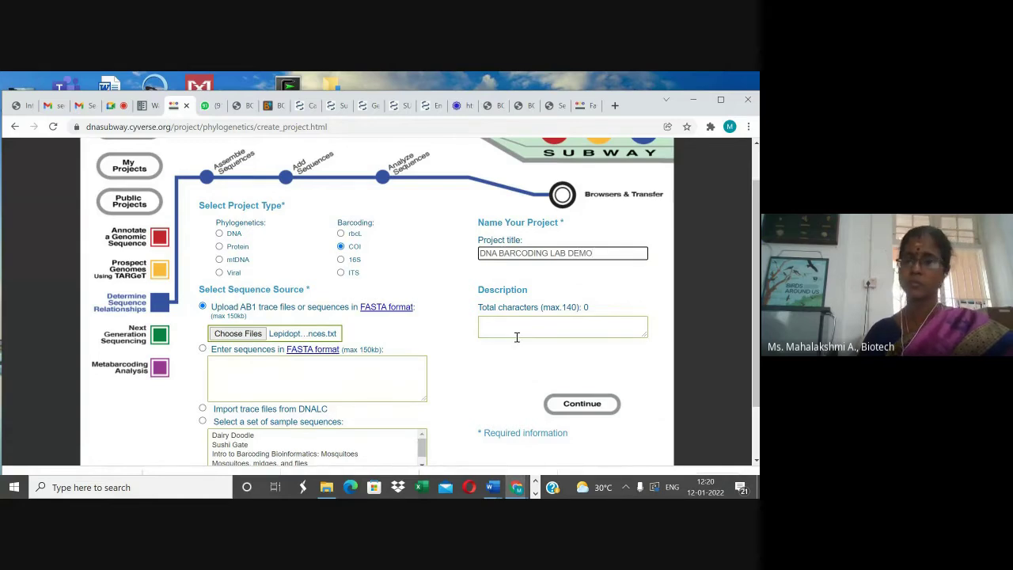
click(590, 410)
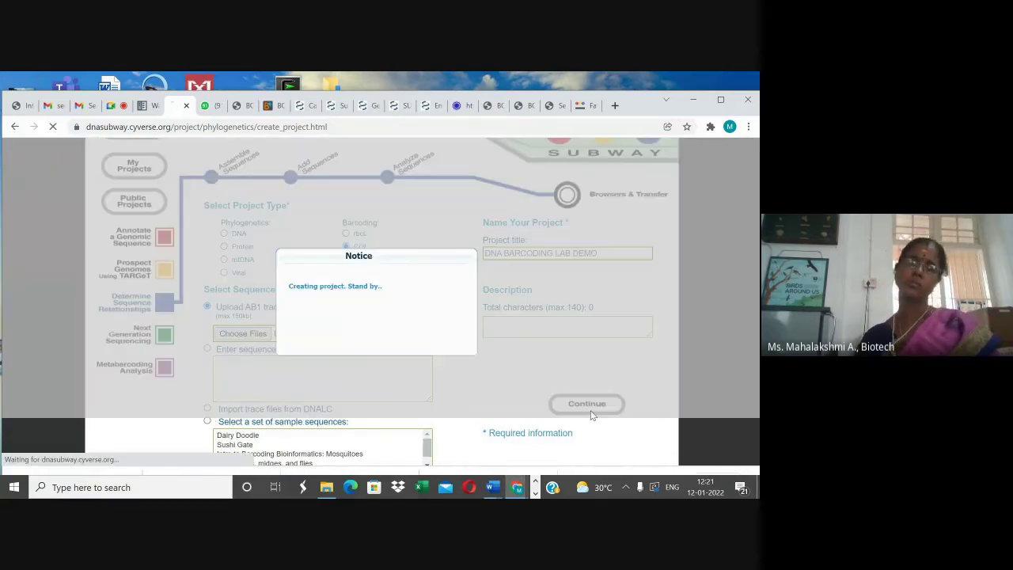
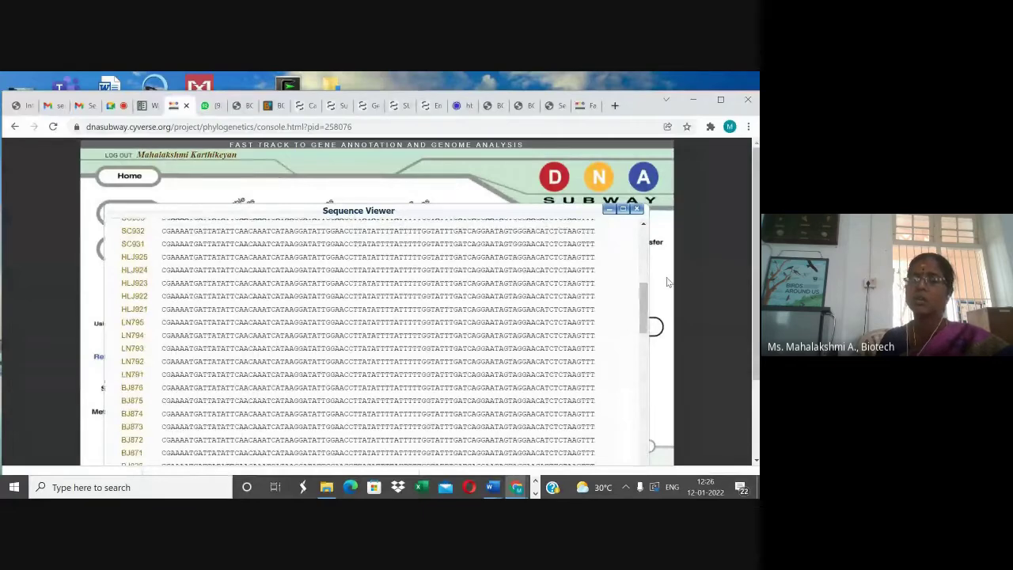
Close the Sequence Viewer, run Sequence Trimmer, and open Pair Builder listing the BJ sequences.
click(637, 211)
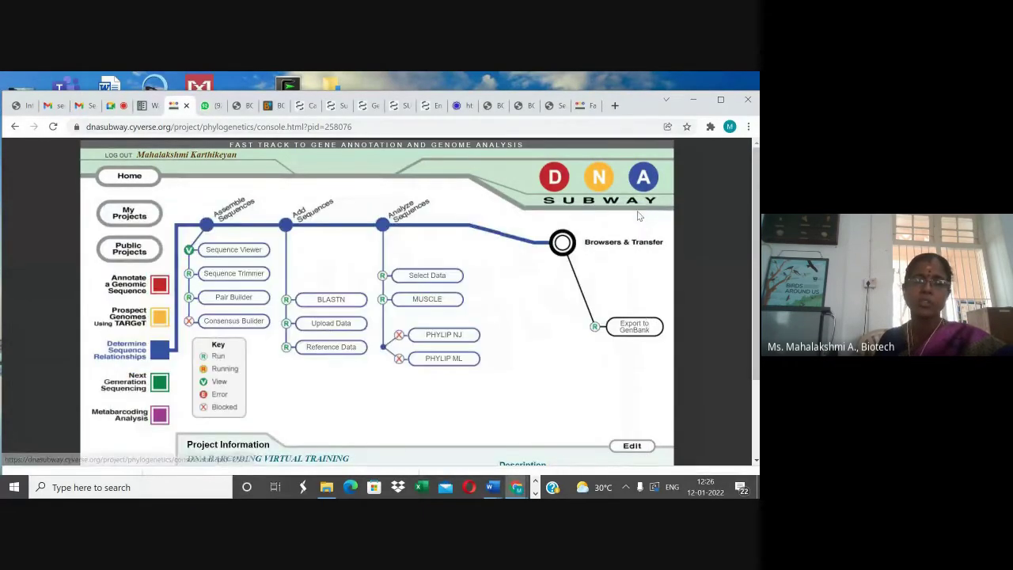
click(243, 272)
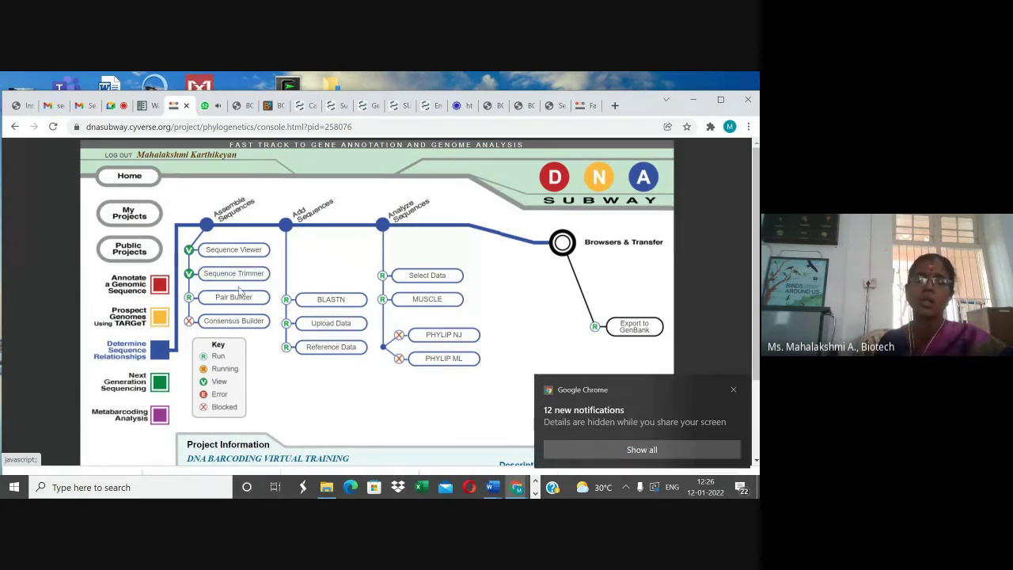
click(238, 298)
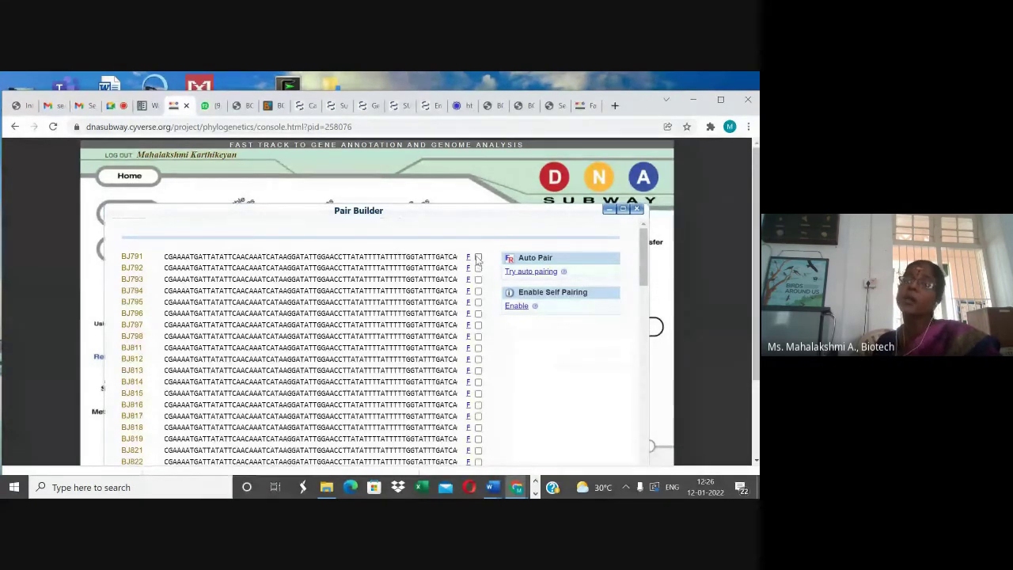
Pair BJ791 with BJ792 in Pair Builder and save the pair.
click(478, 259)
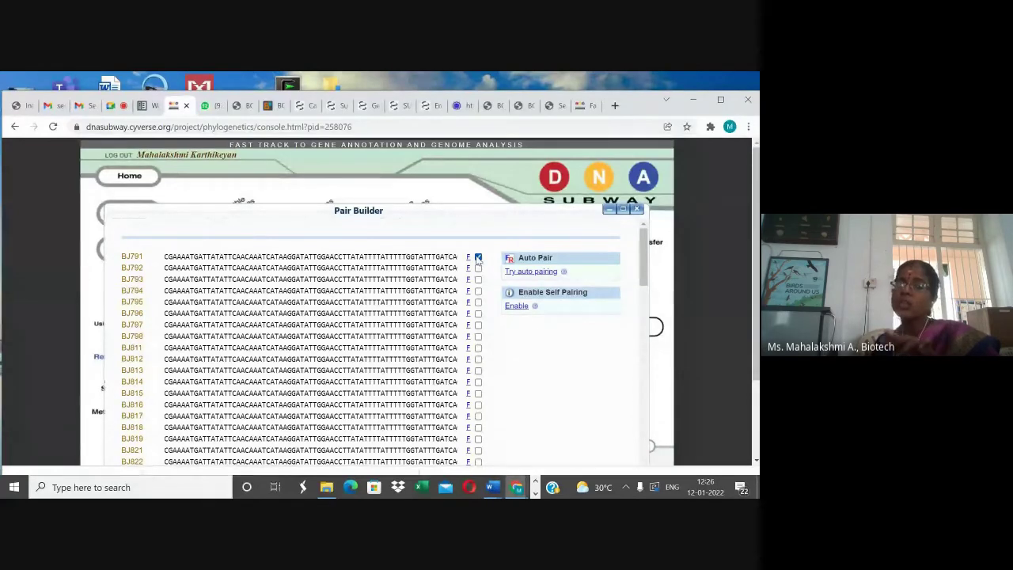
click(478, 269)
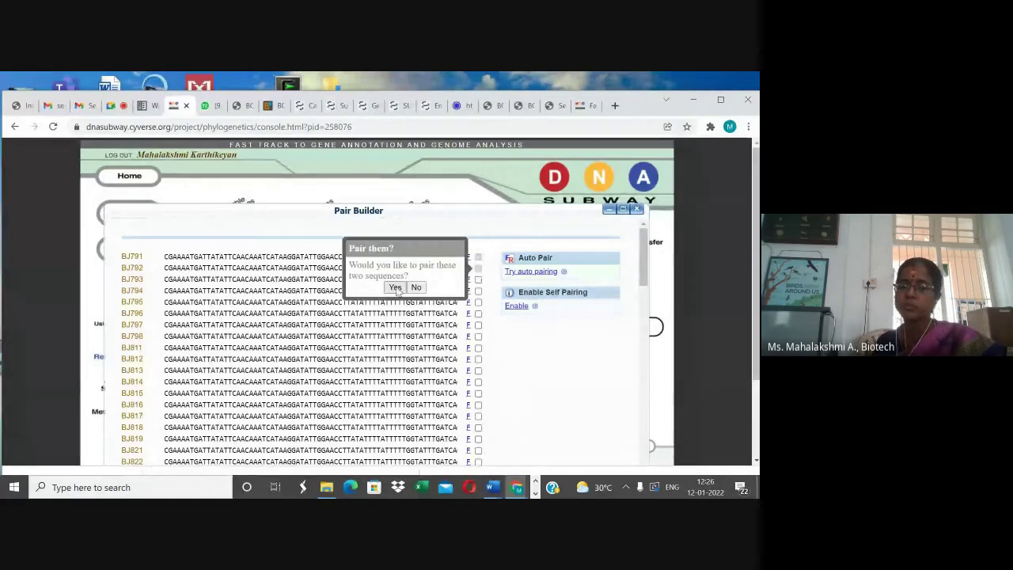
click(395, 288)
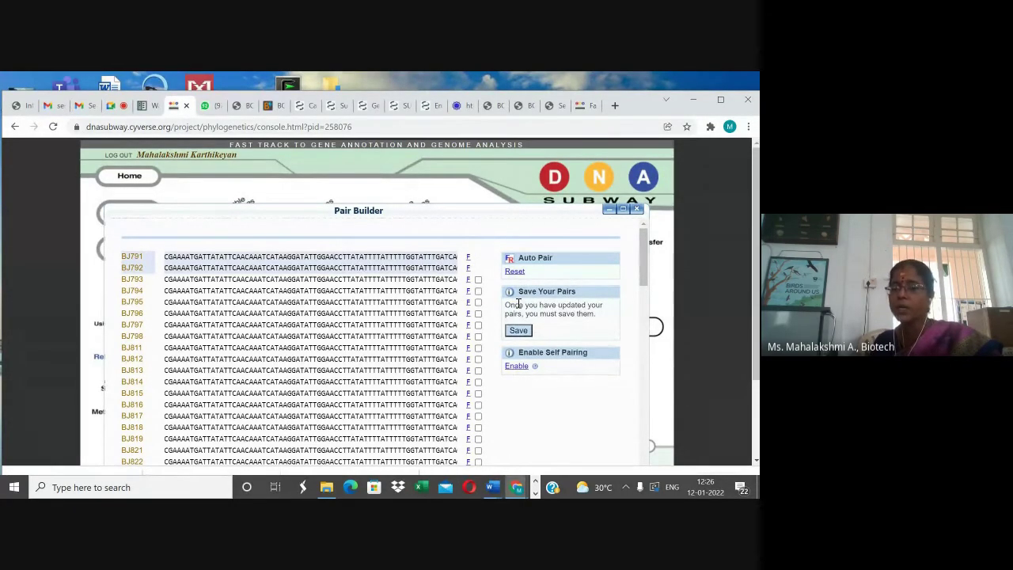
click(518, 331)
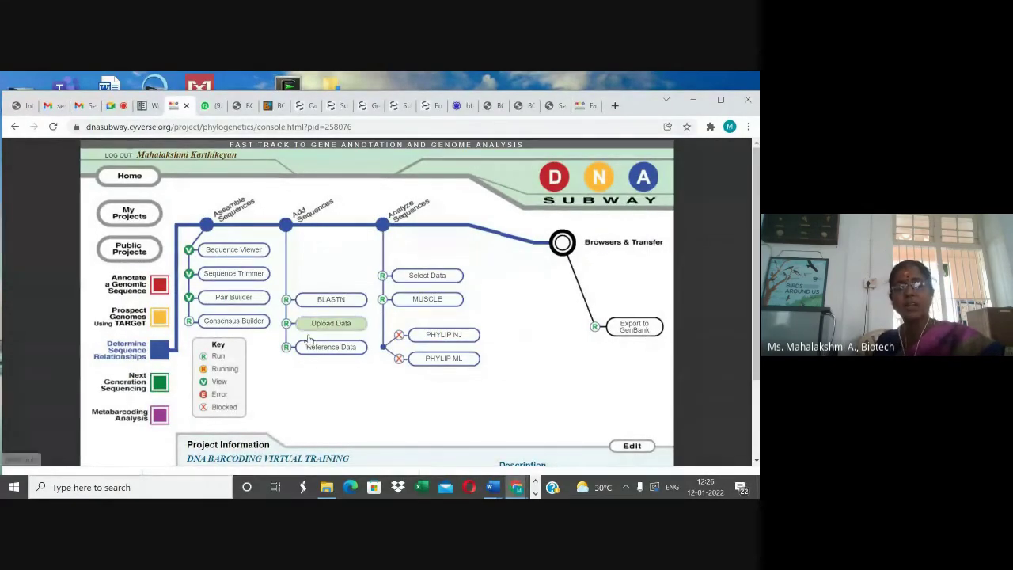
Reopen Pair Builder and pair BJ793–BJ794, BJ795–BJ796 and BJ797–BJ798.
click(232, 301)
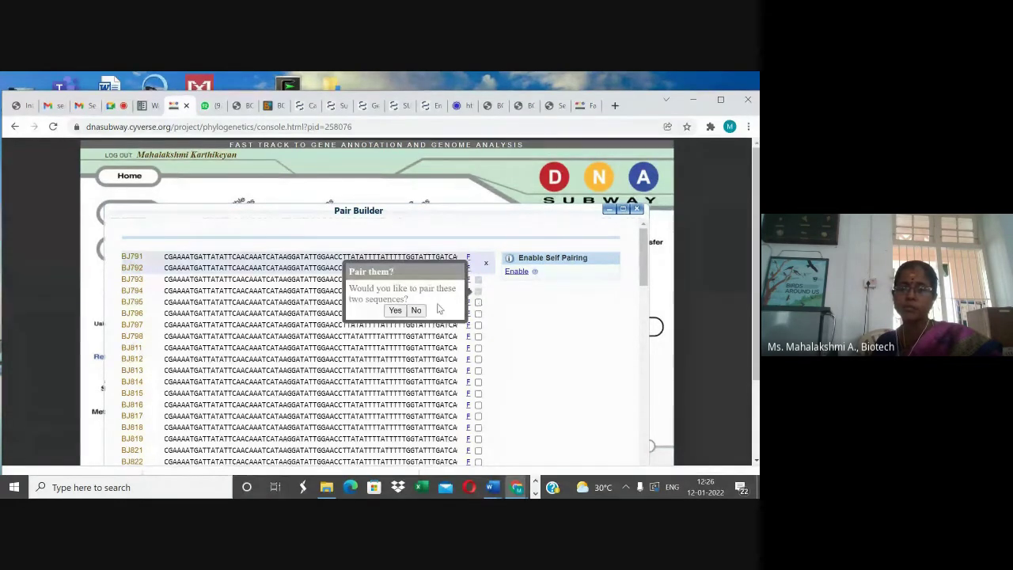
click(396, 310)
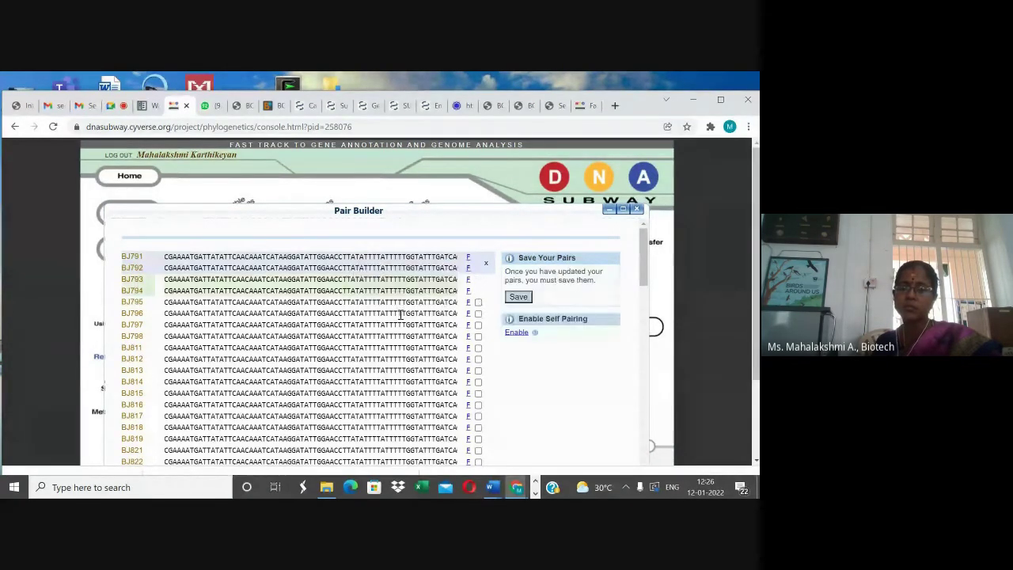
click(478, 313)
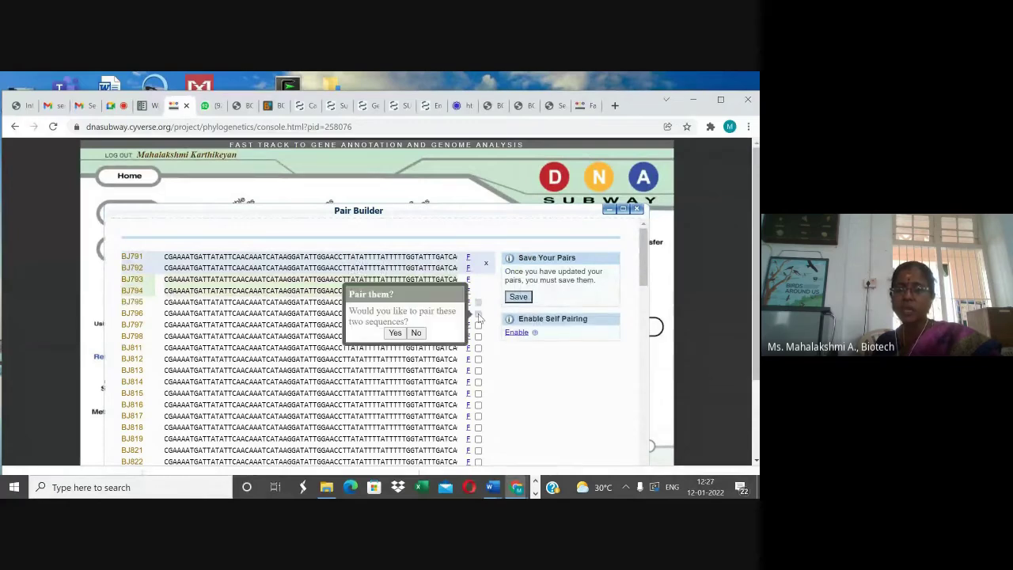
click(395, 332)
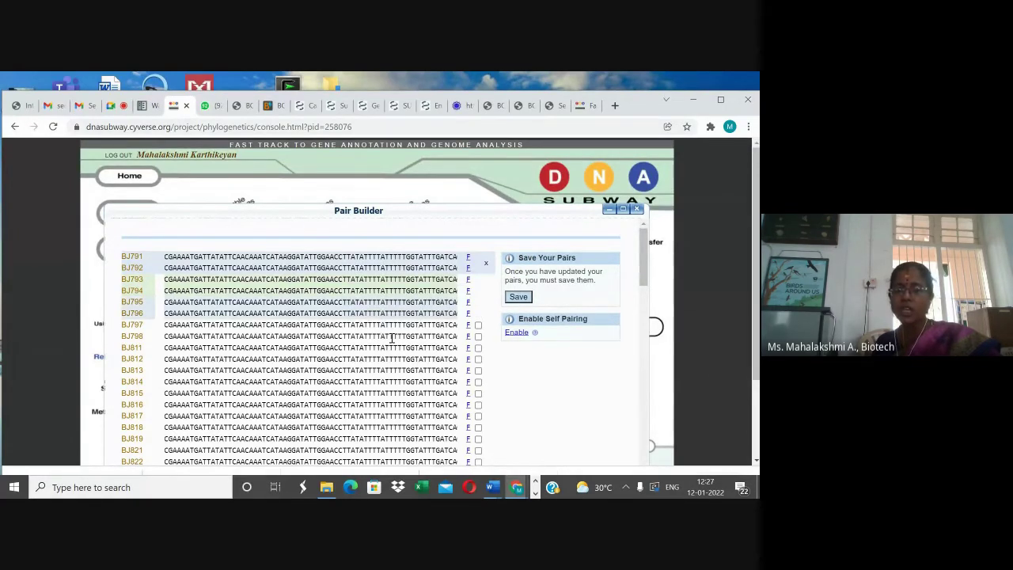
click(478, 337)
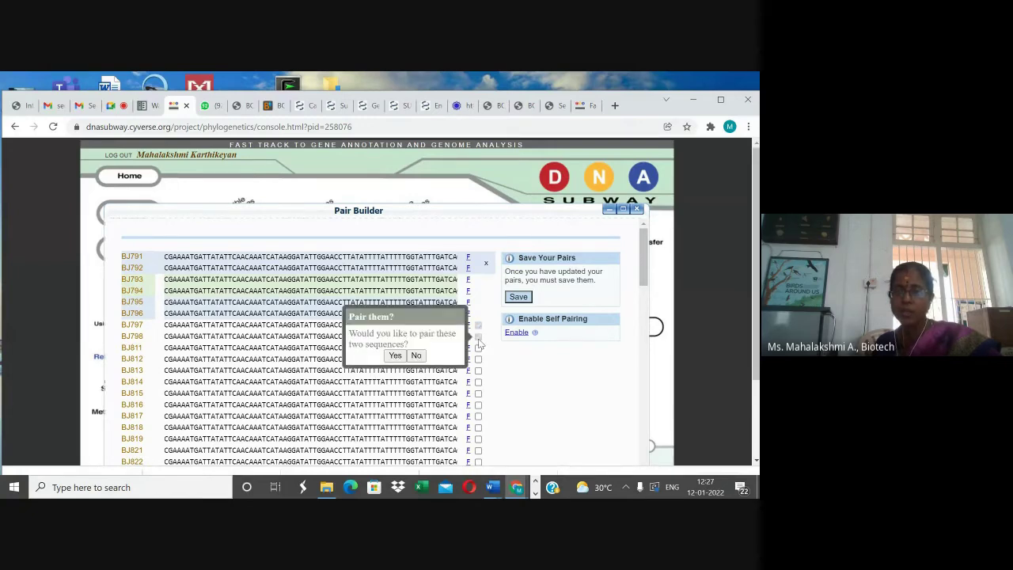
click(395, 355)
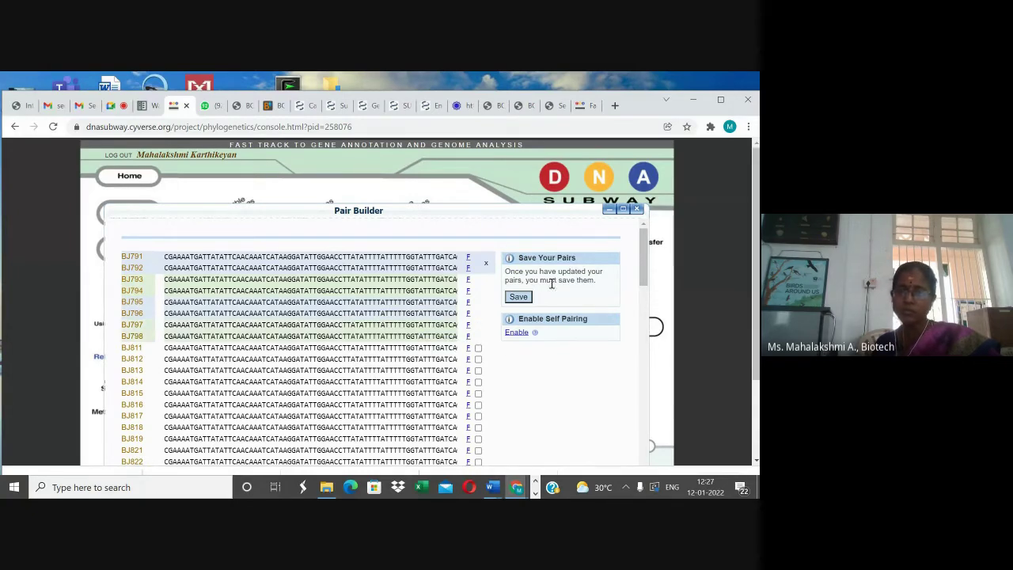
Pair BJ811 with BJ812, save the updated pairs, and return to the project console.
click(478, 349)
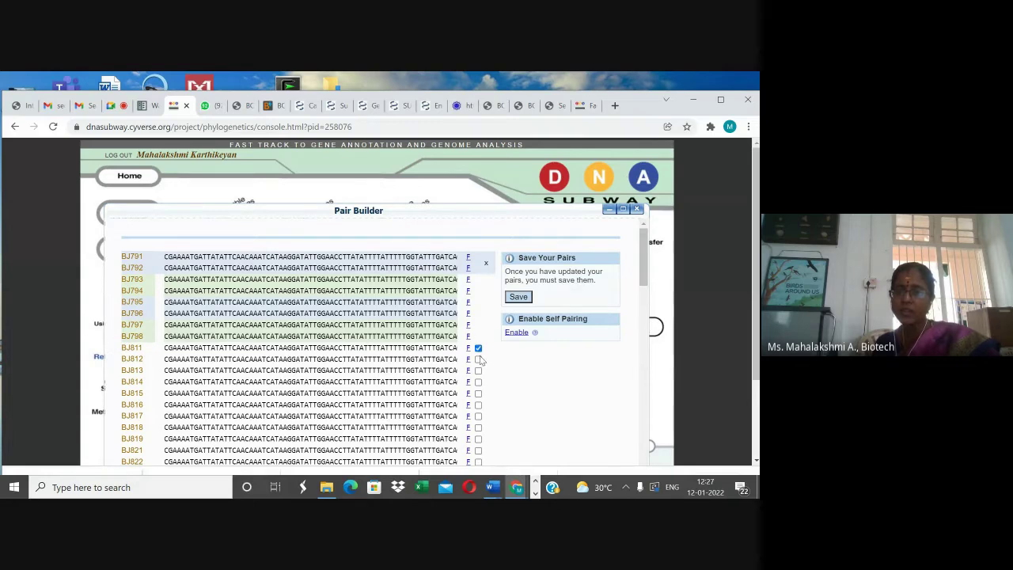
click(478, 359)
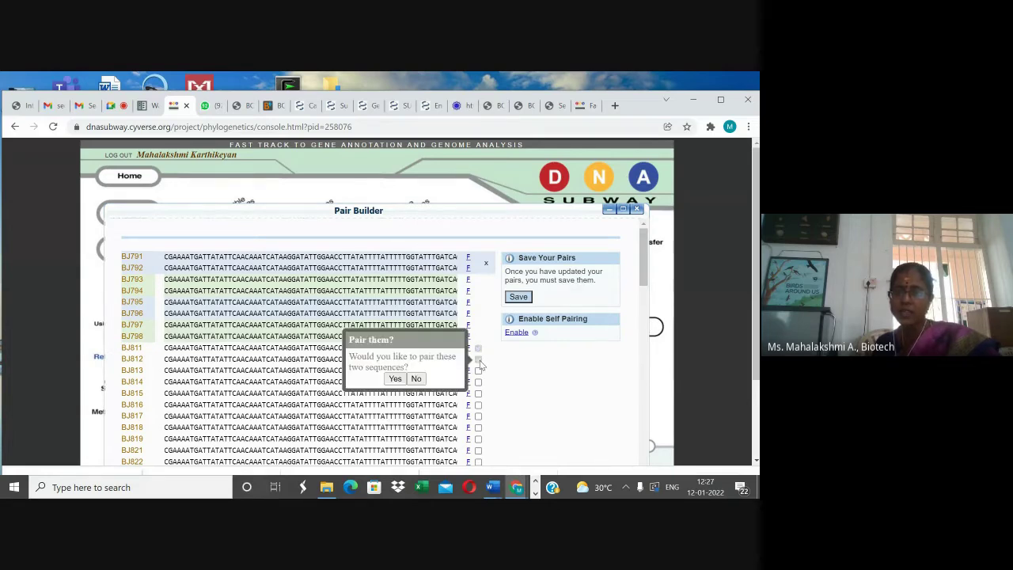
click(394, 378)
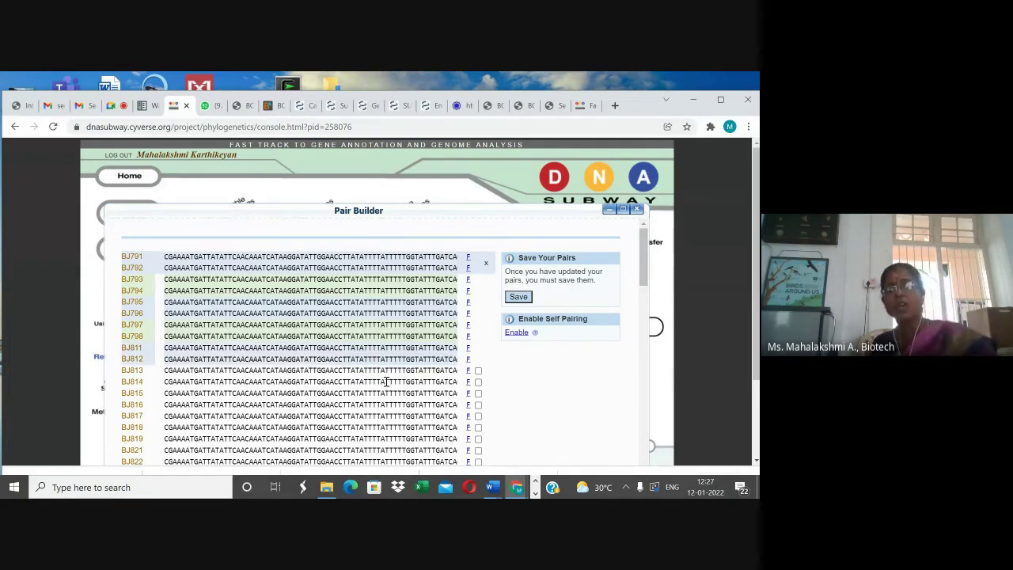
click(532, 296)
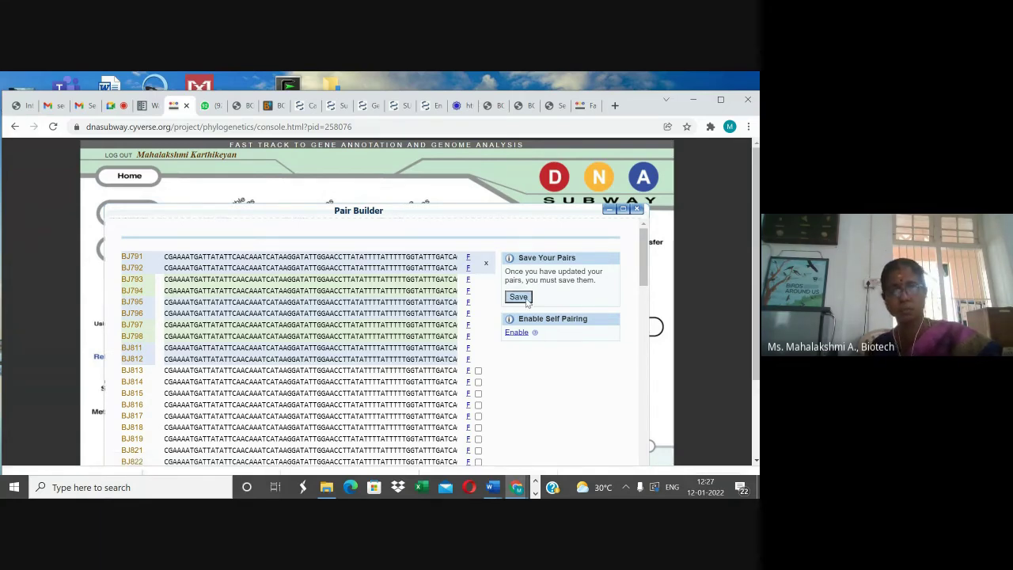
click(527, 302)
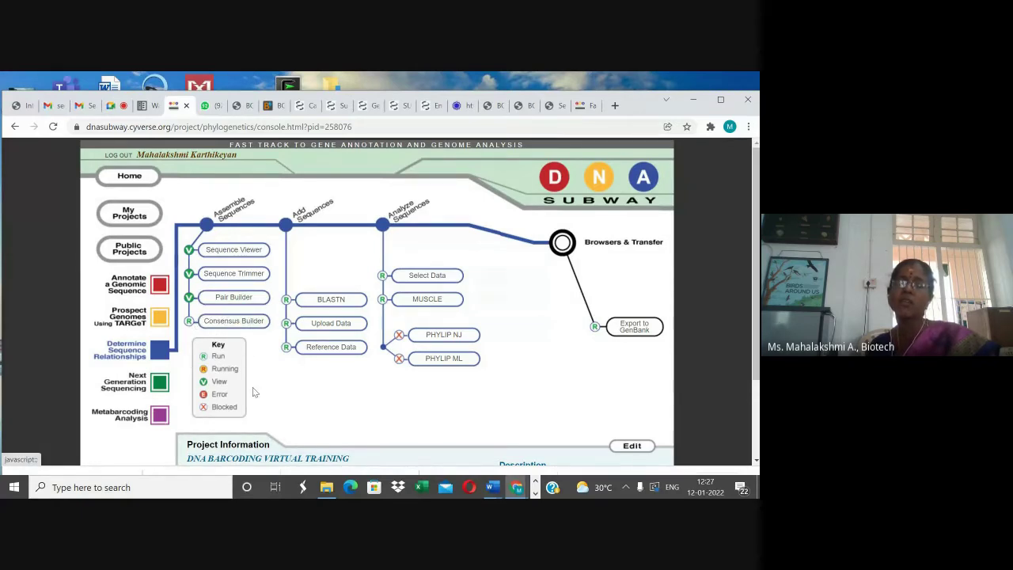
Run Consensus Builder, review pair BJ79's consensus from BJ791 and BJ792, then minimise it.
click(223, 324)
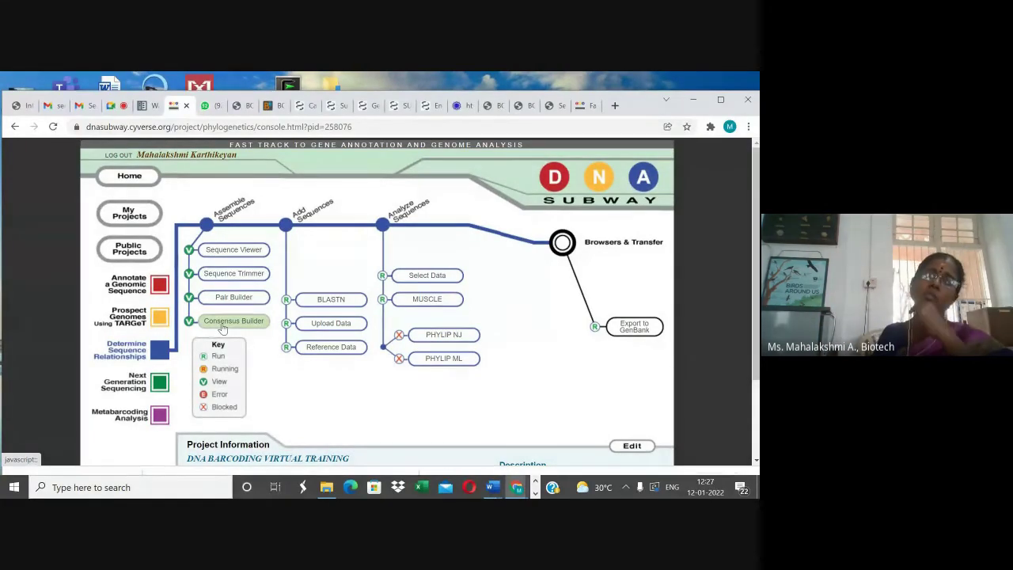
click(222, 326)
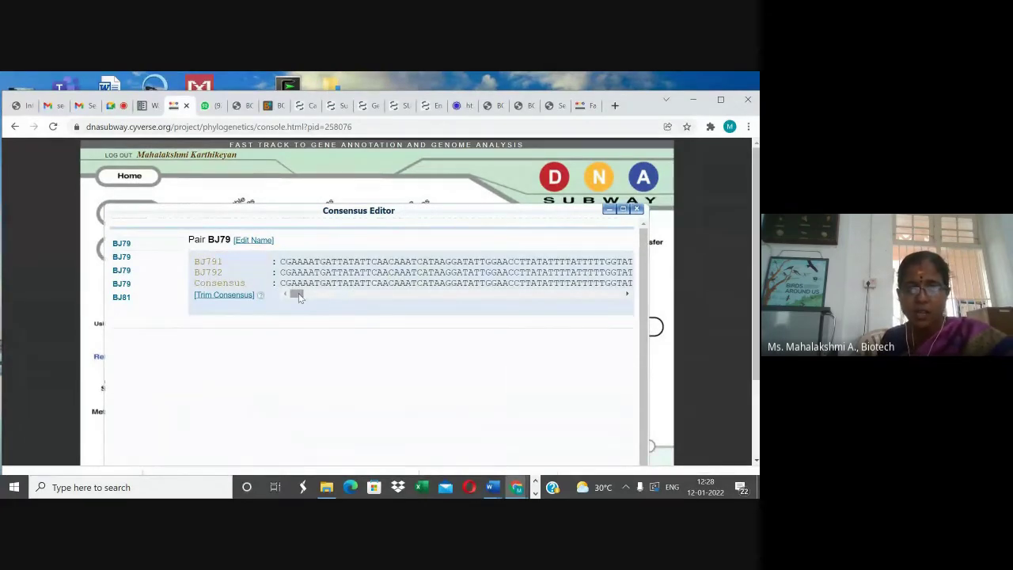
drag(299, 297, 628, 325)
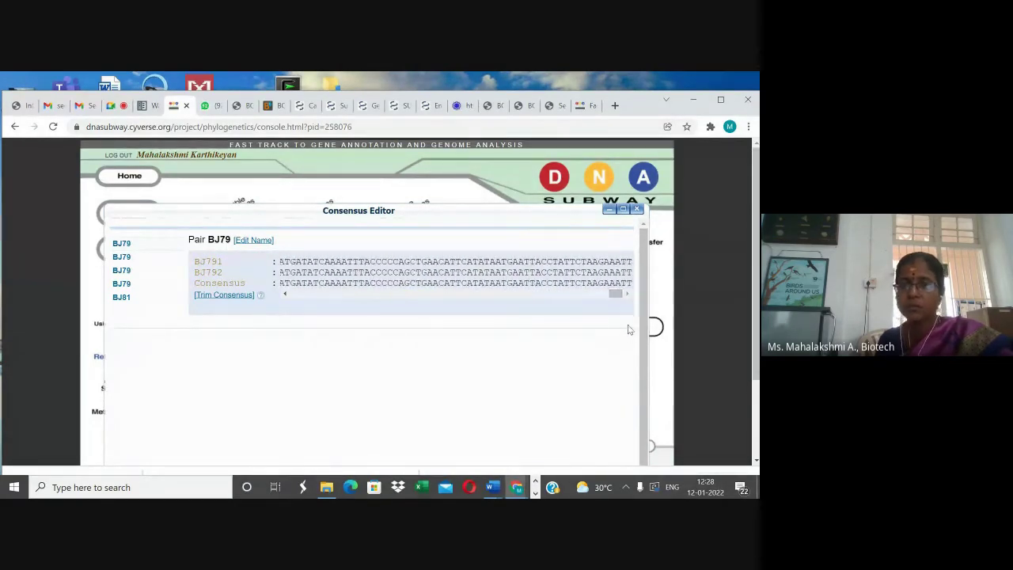
click(608, 210)
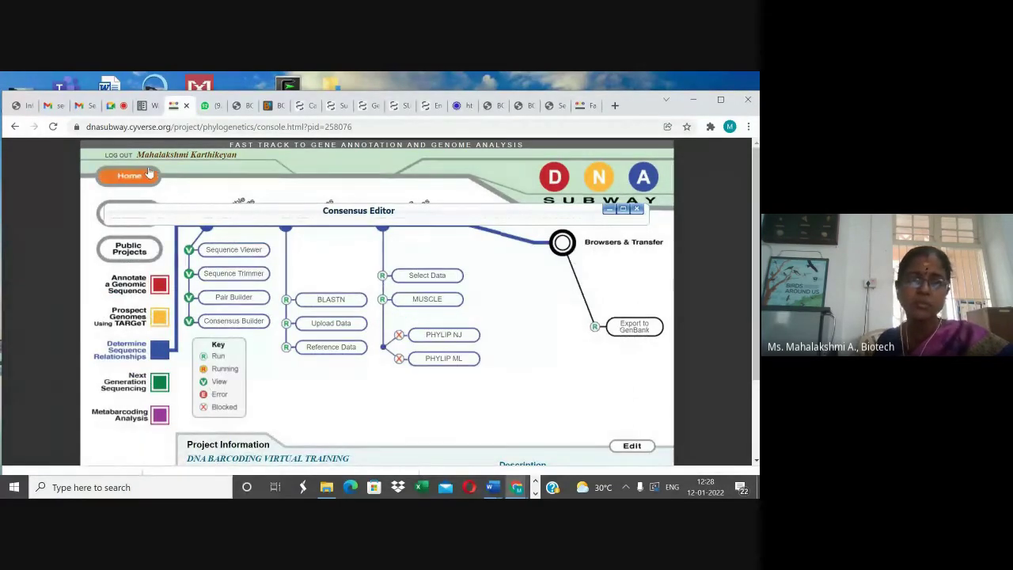
click(117, 107)
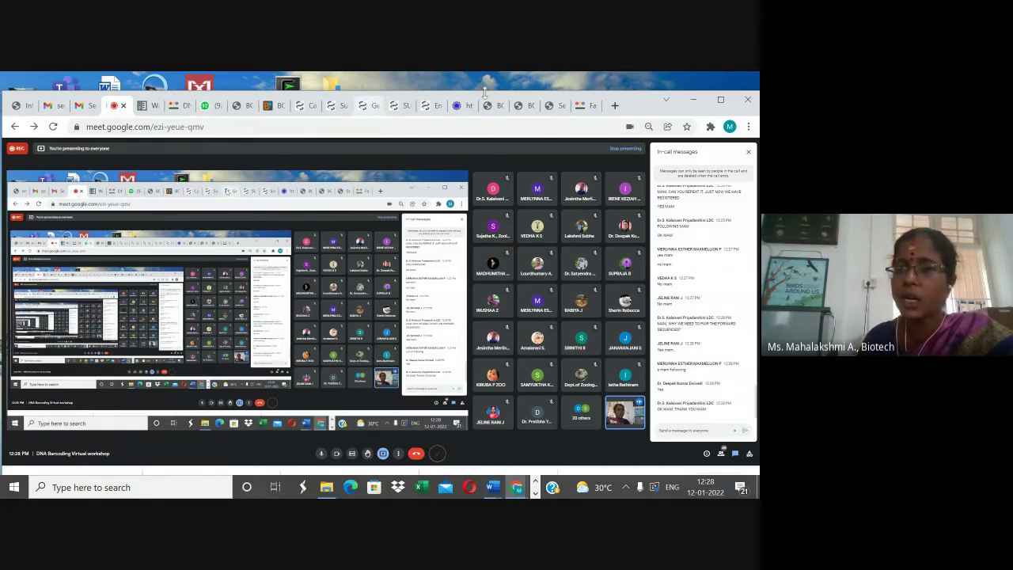
click(583, 108)
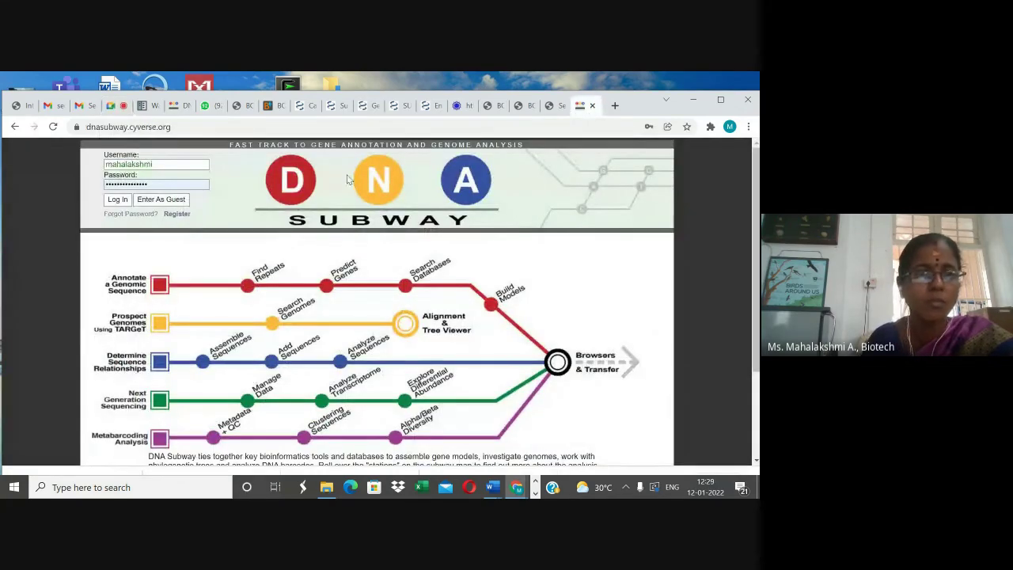
click(177, 107)
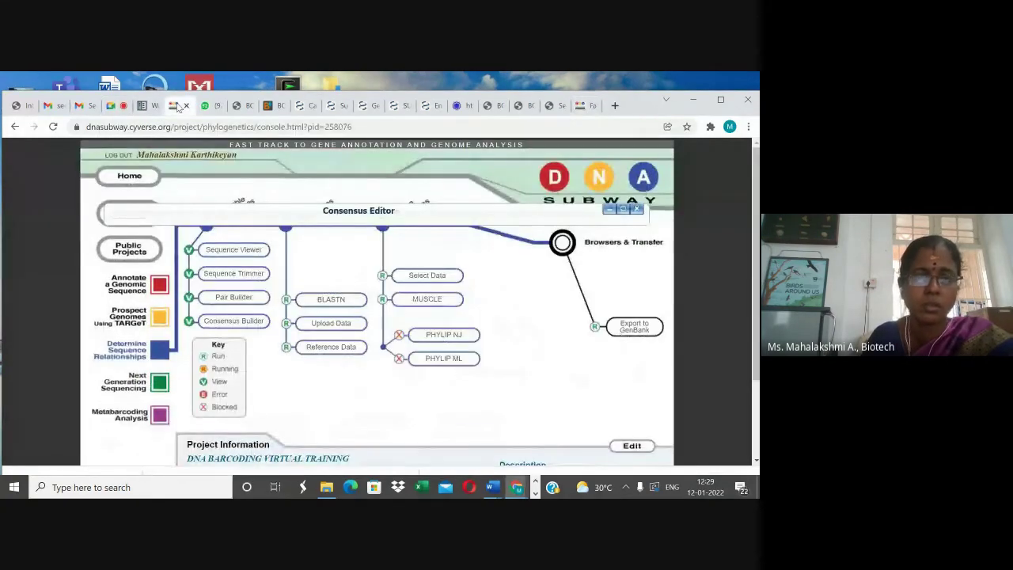
Run BLASTN on the first BJ79 sequence and sort the hits by bit score.
click(312, 306)
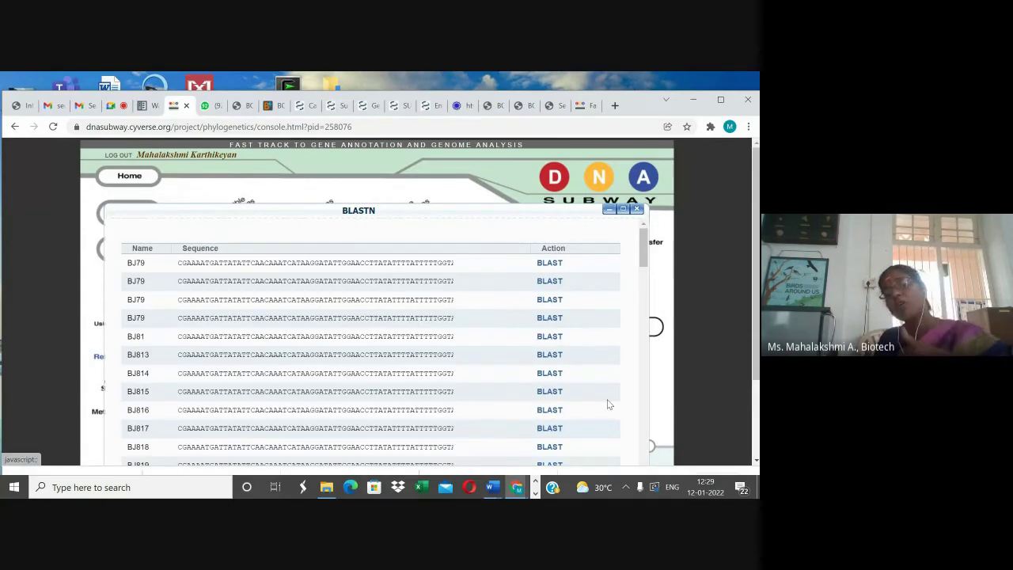
click(551, 266)
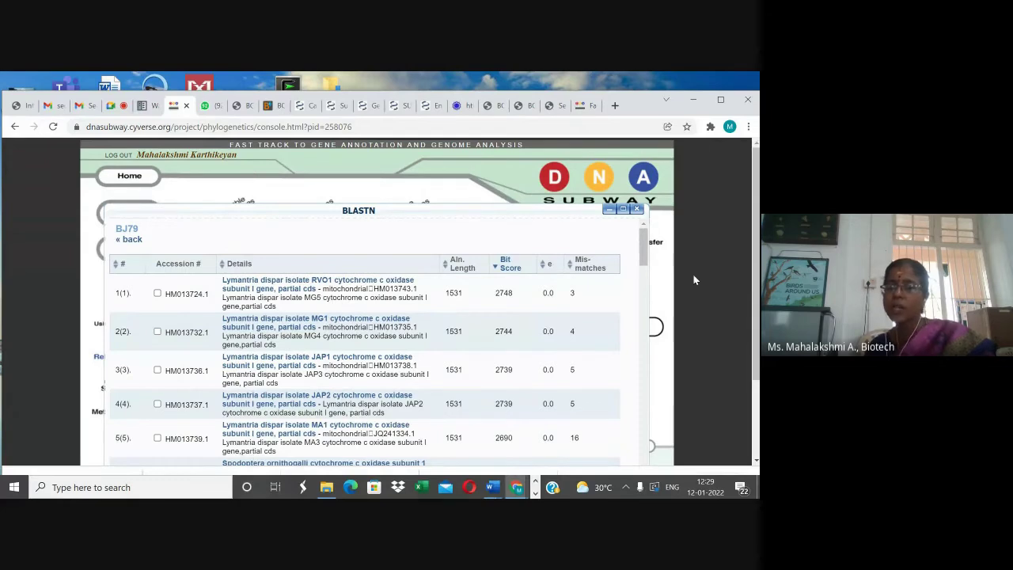
click(490, 260)
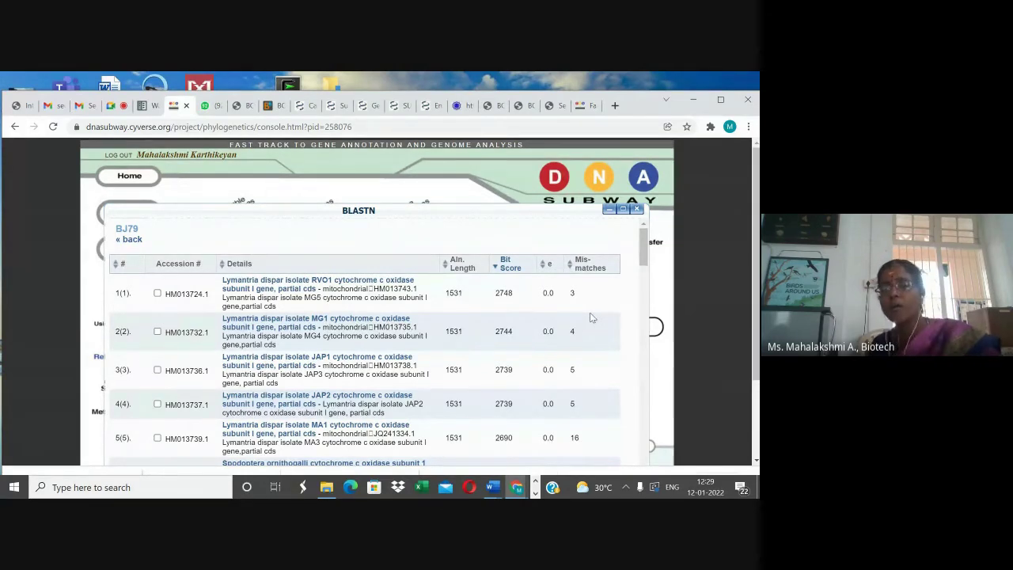
Add the top six hits, including HM013724.1, HM013736.1, HM013737.1 and MW665998.1, to the project.
click(157, 294)
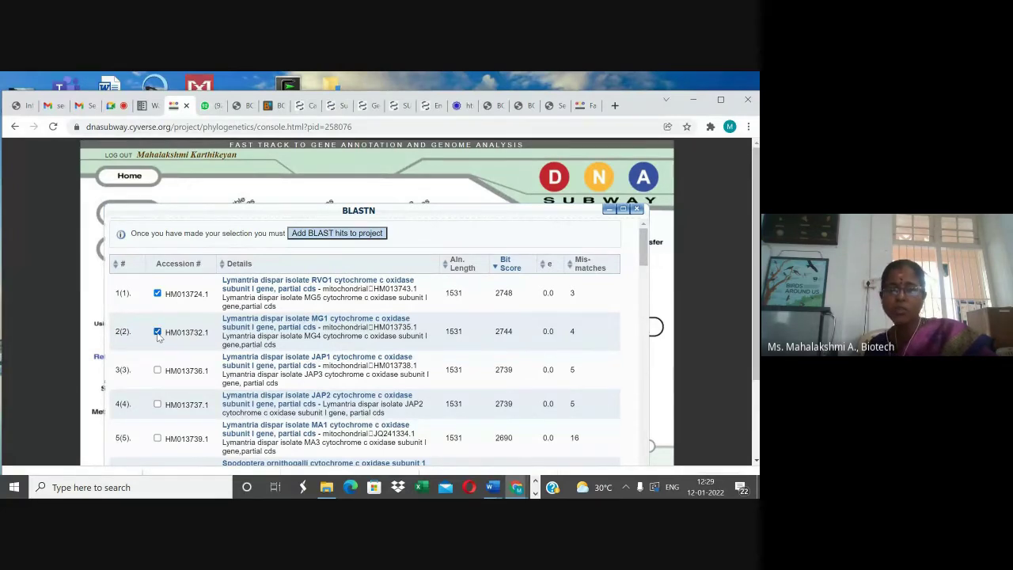
click(158, 369)
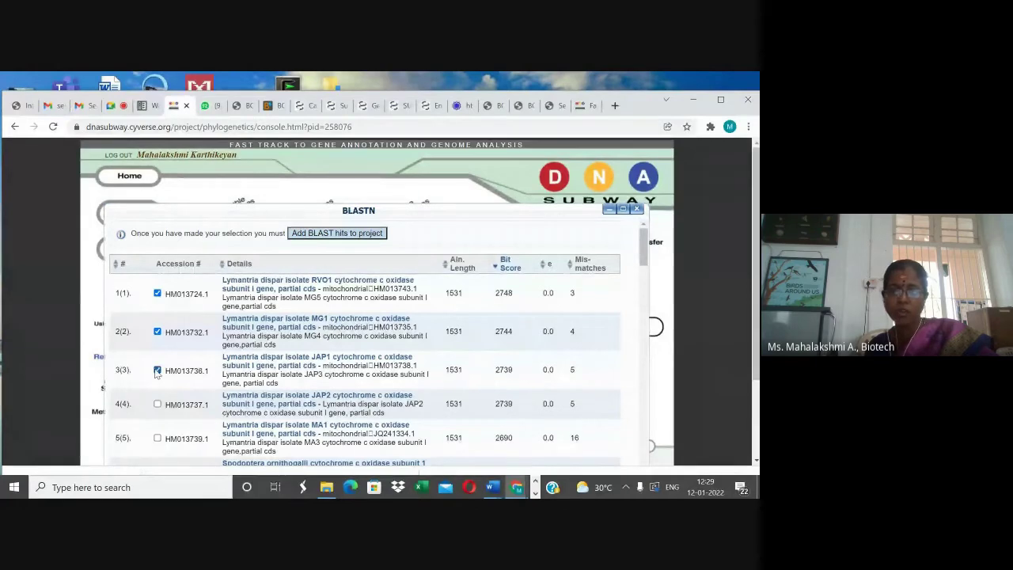
click(157, 404)
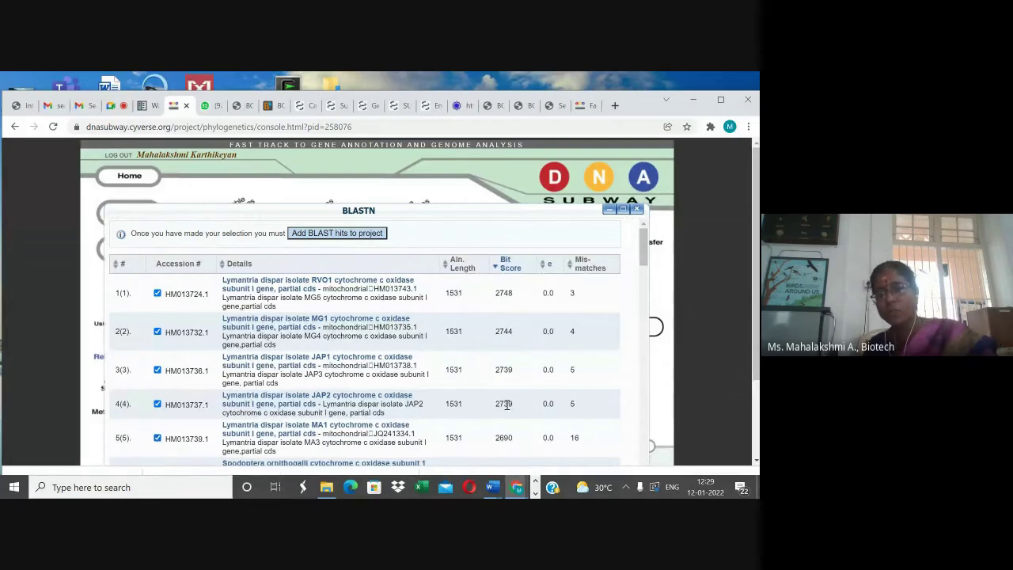
click(756, 461)
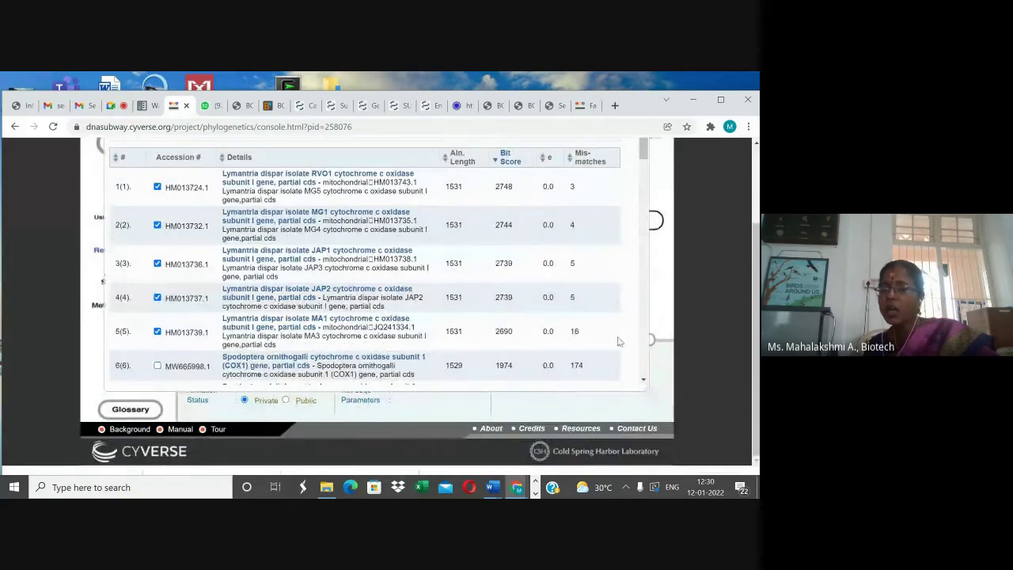
click(158, 366)
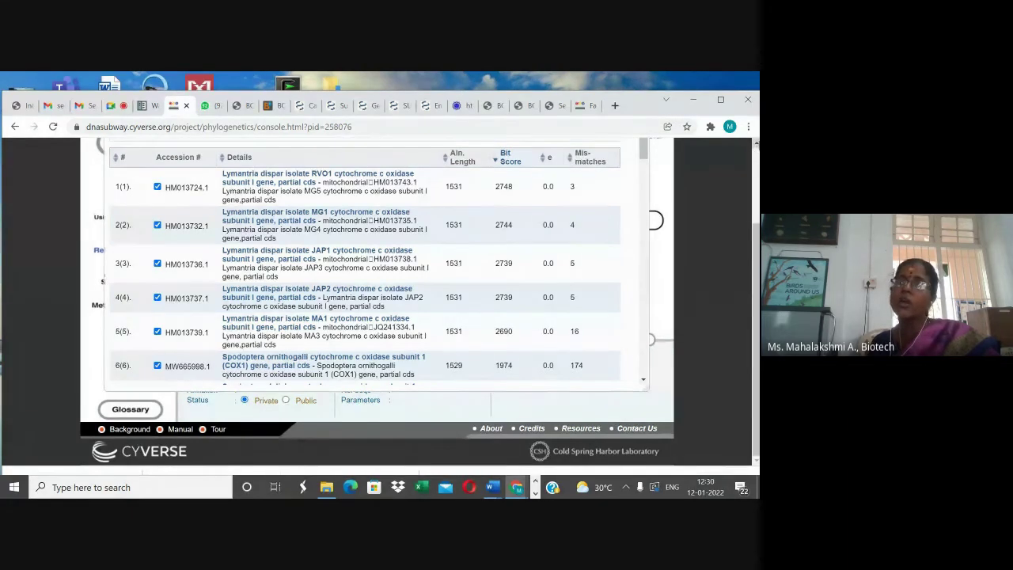
scroll(685, 243, up, 1)
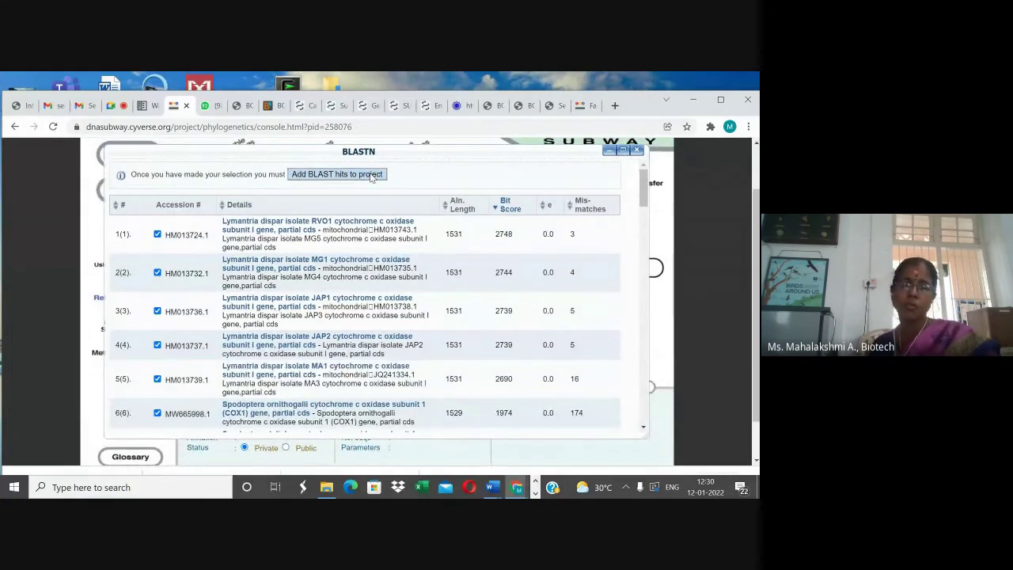
click(371, 174)
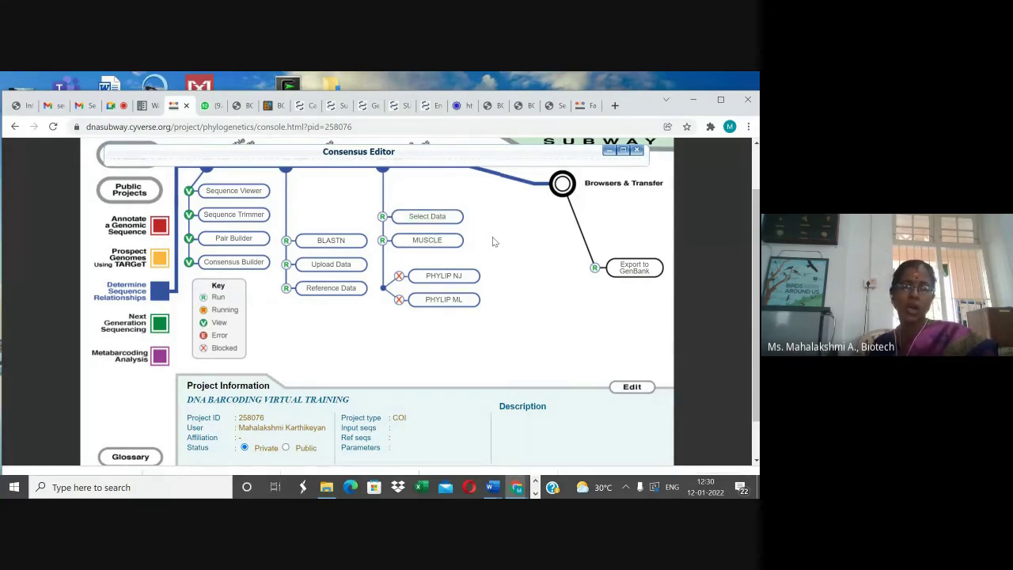
Check the Upload Data options, close them, and bring the BLASTN window back.
click(342, 268)
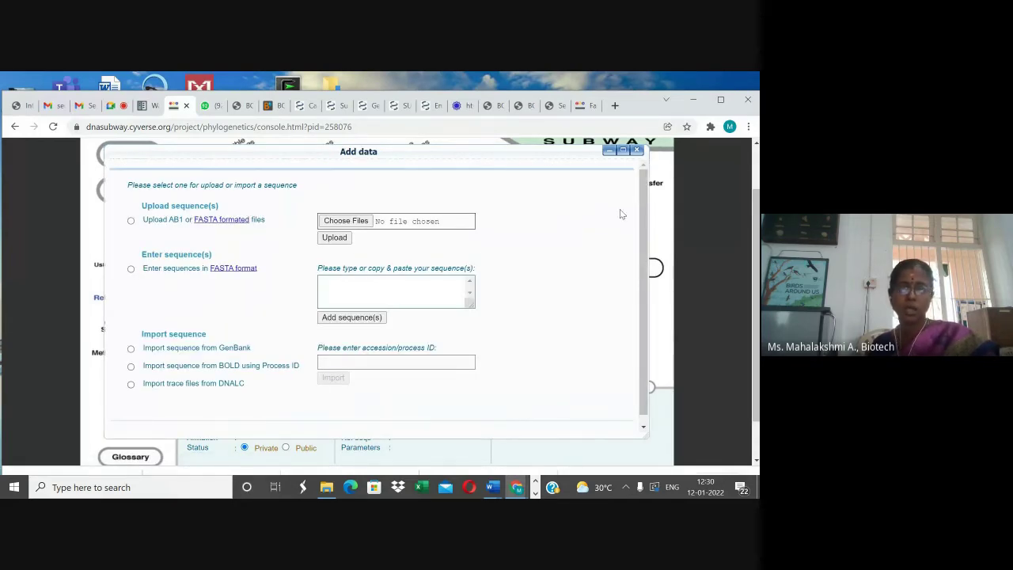
click(638, 152)
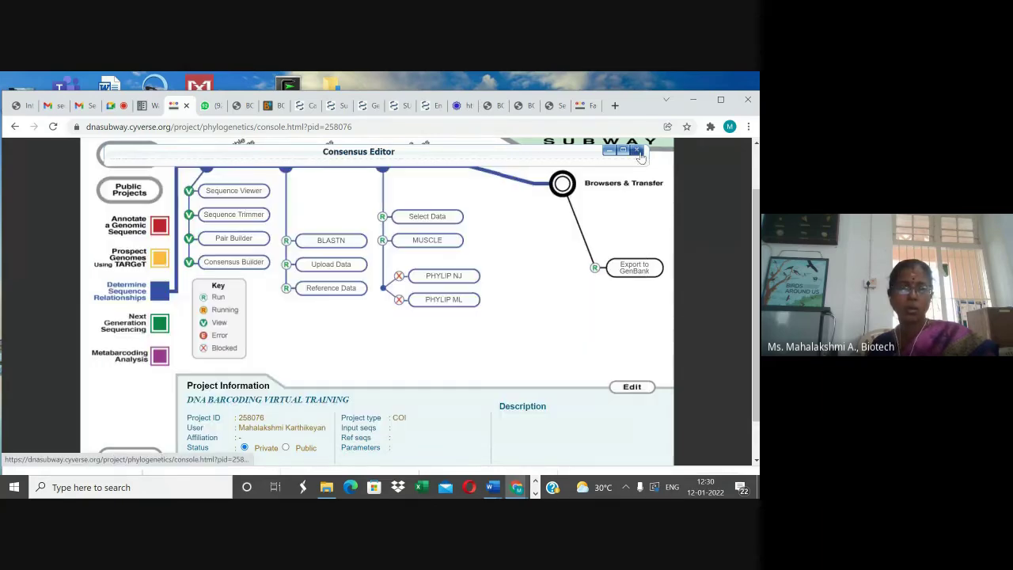
click(331, 240)
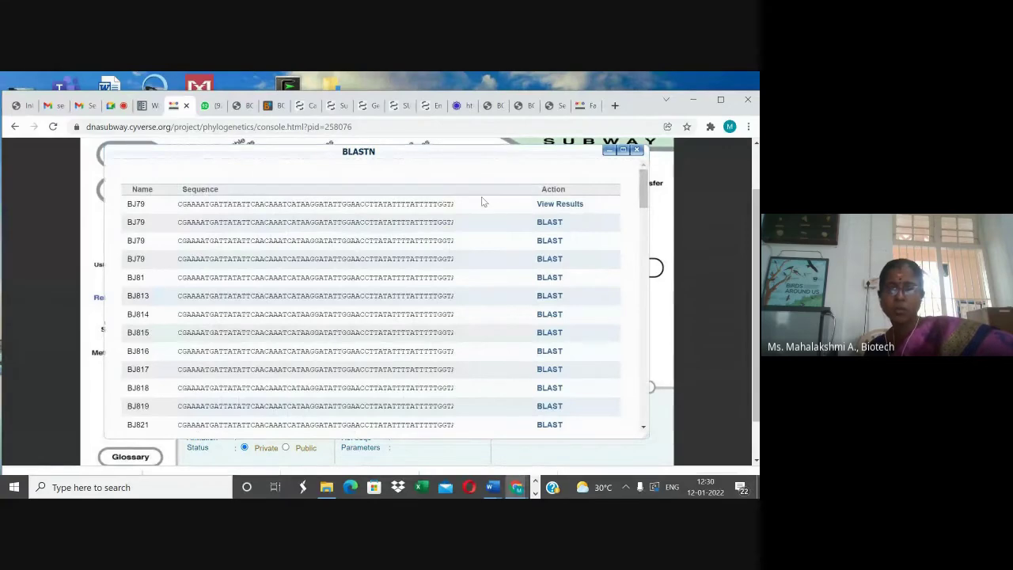
Add BJ79 hits MW666005.1, MW666004.1 and MW666001.1 to the project from its BLAST results.
click(545, 204)
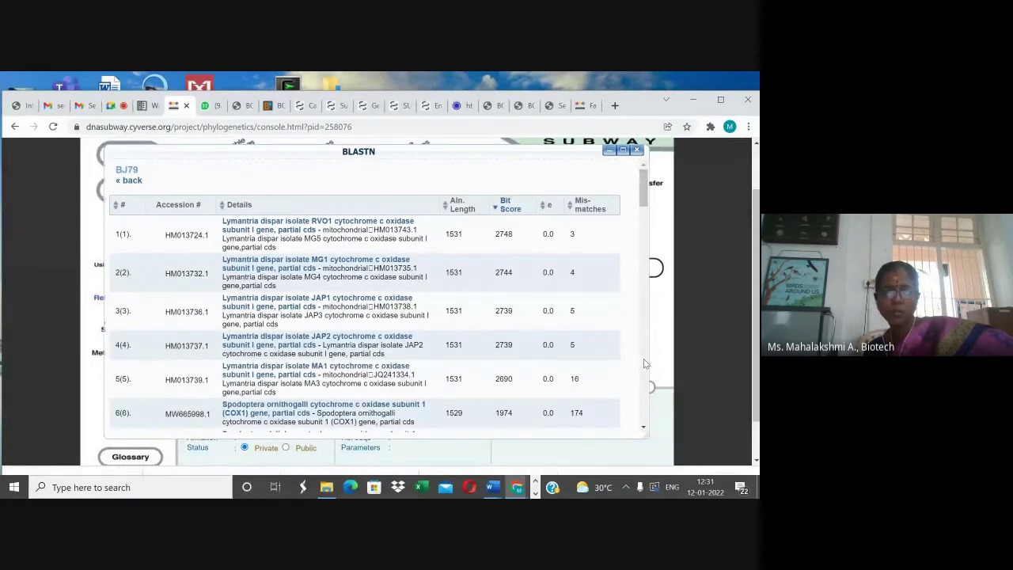
scroll(643, 358, down, 3)
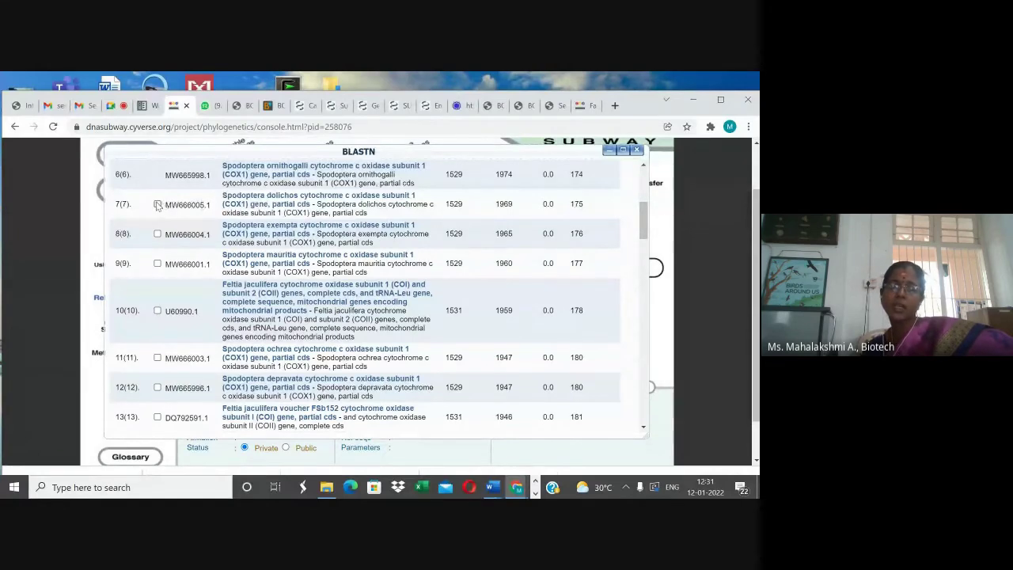
click(156, 204)
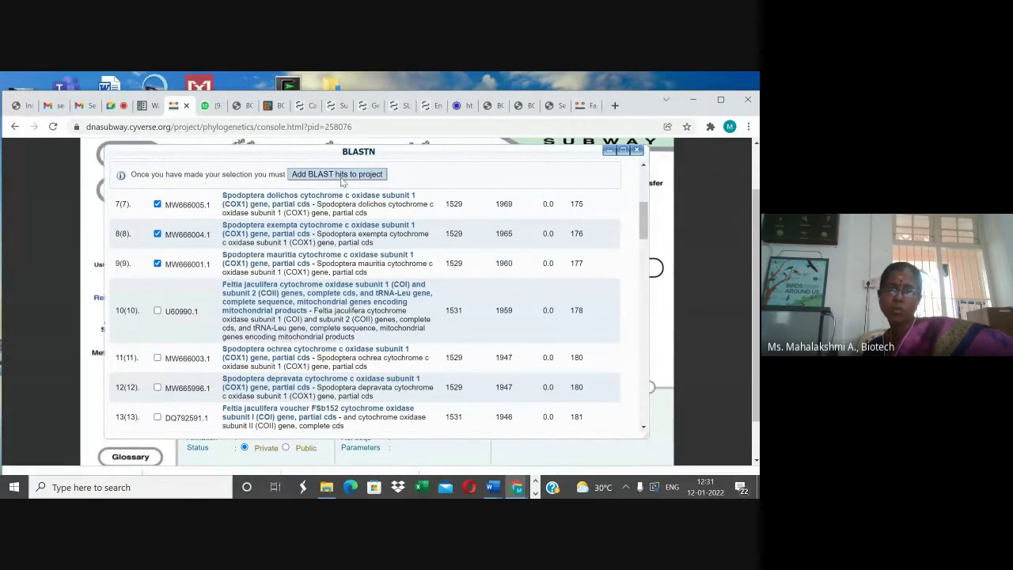
click(342, 178)
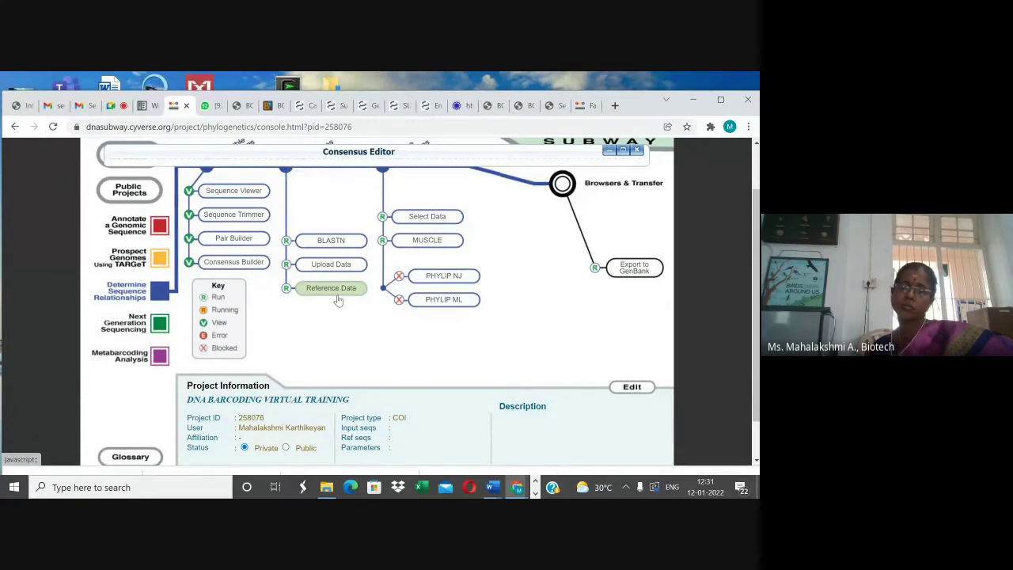
Add the Common insects COI reference set from Reference Data and close the dialog.
click(334, 293)
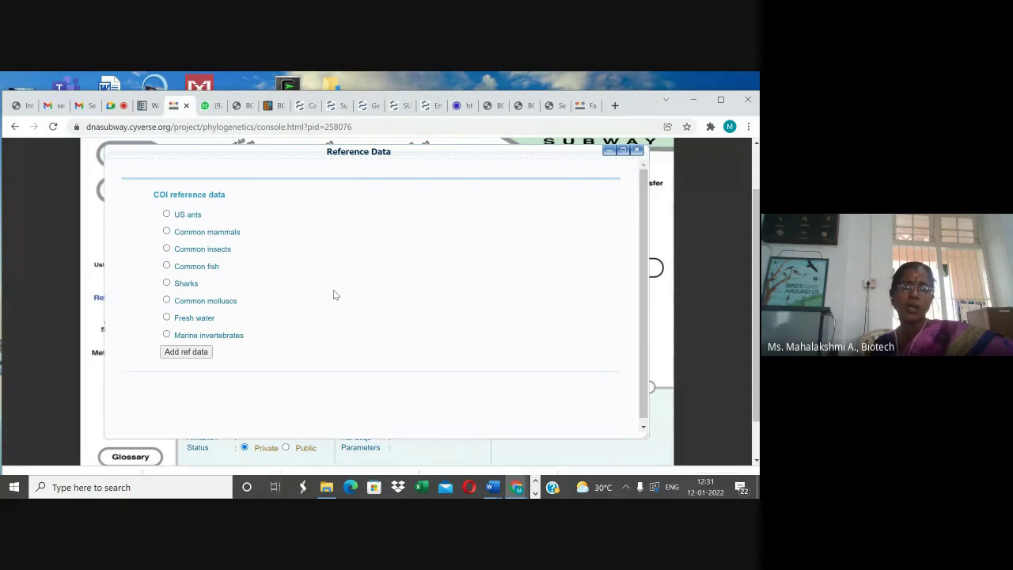
click(166, 249)
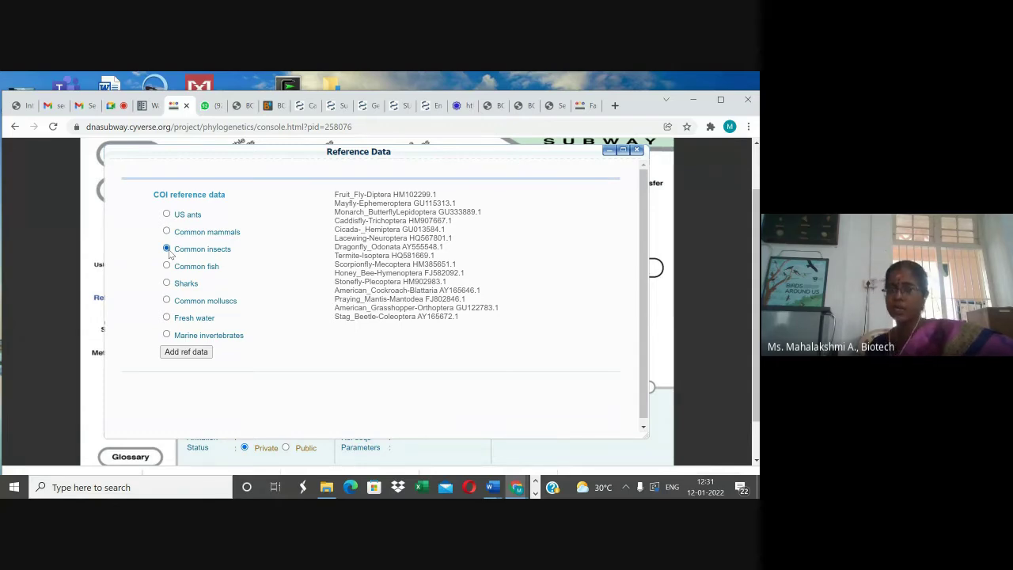
click(202, 353)
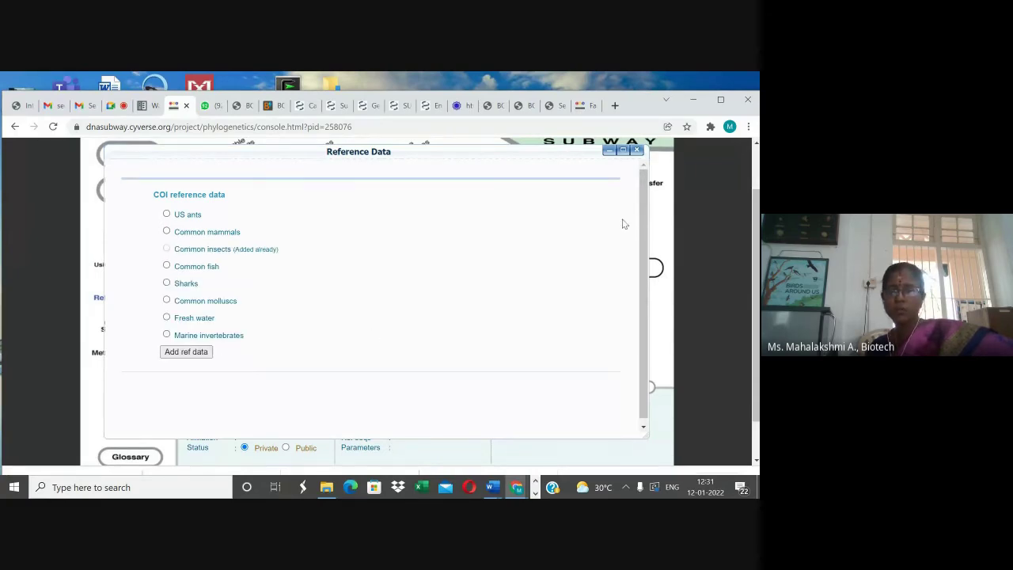
click(637, 152)
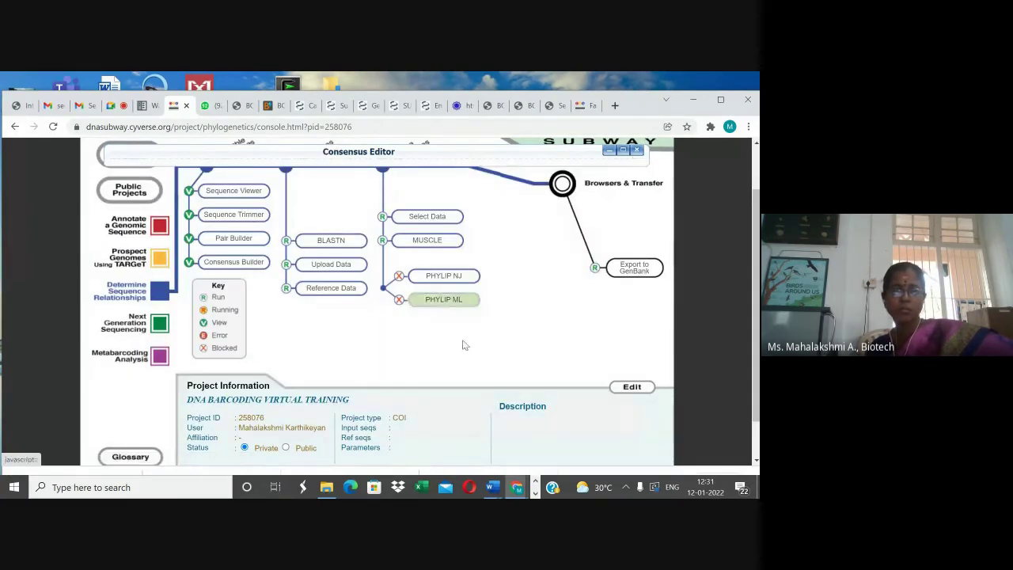
In Select Data, select all user and reference sequences and save the selection for MUSCLE.
click(427, 217)
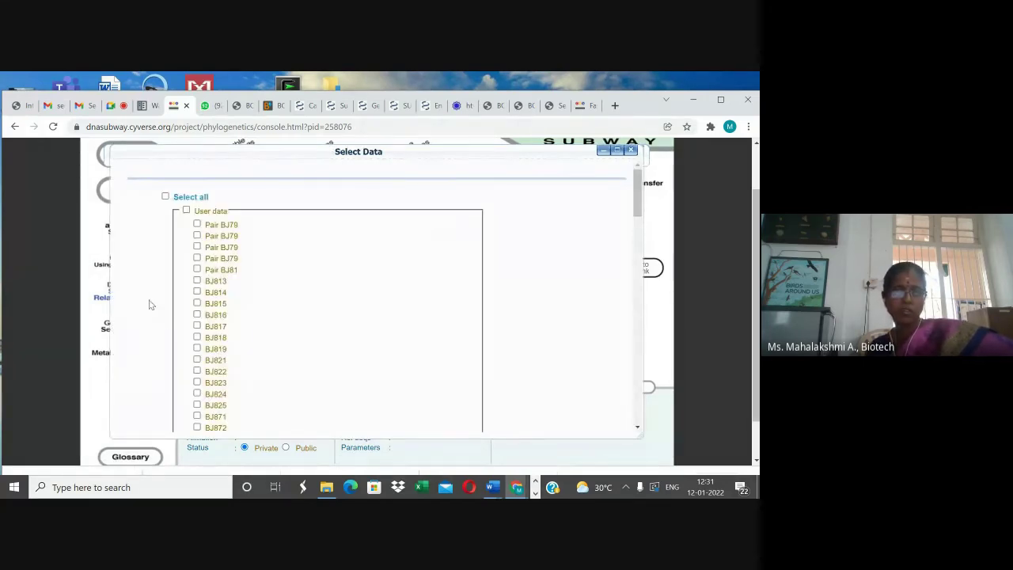
click(198, 224)
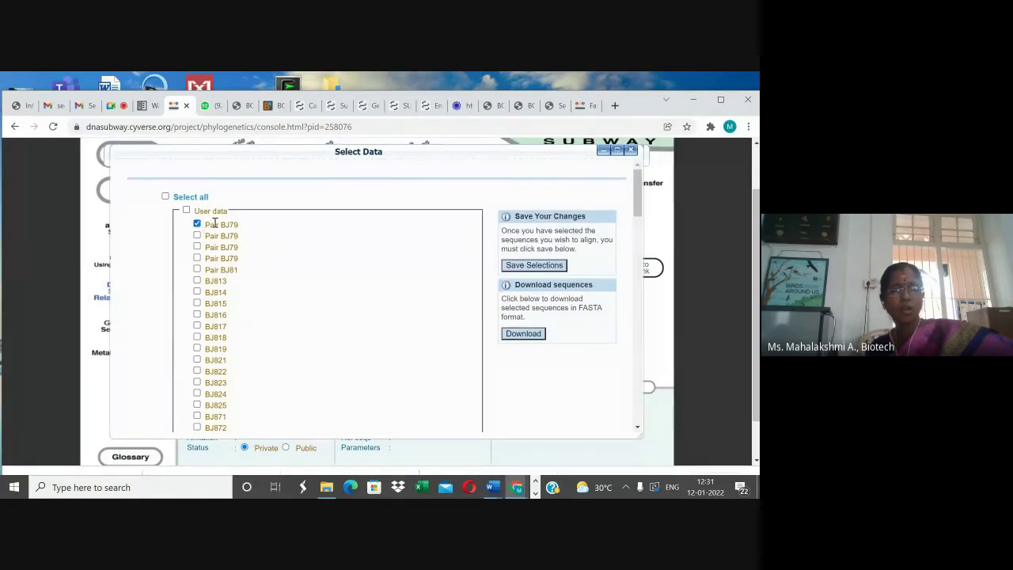
click(197, 270)
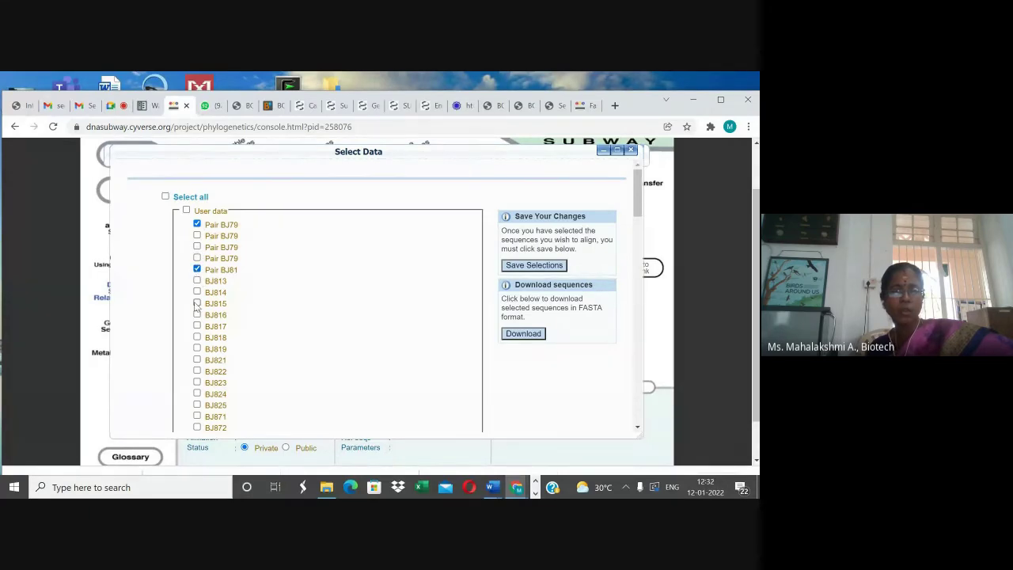
click(197, 304)
click(197, 292)
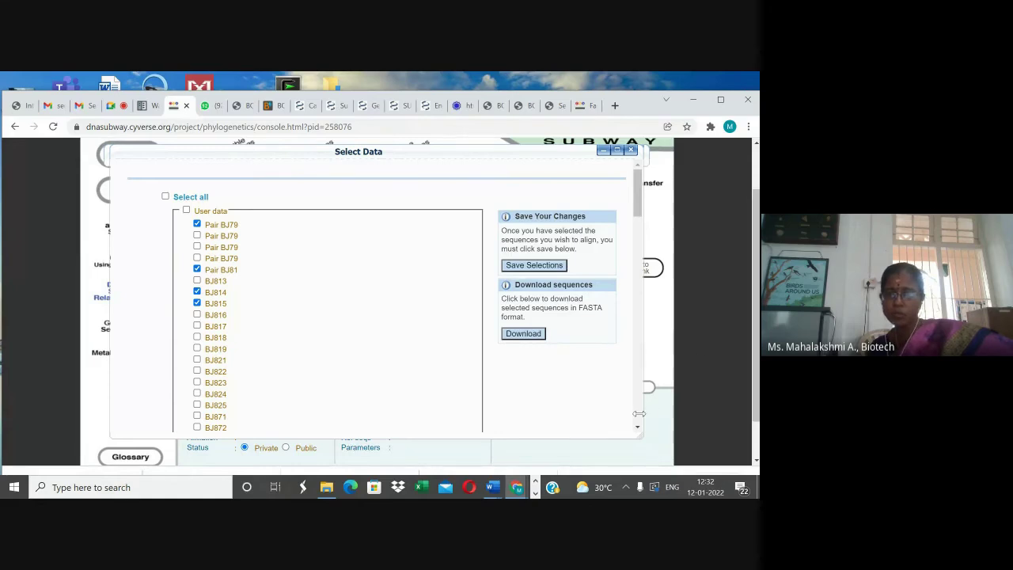
scroll(639, 413, down, 10)
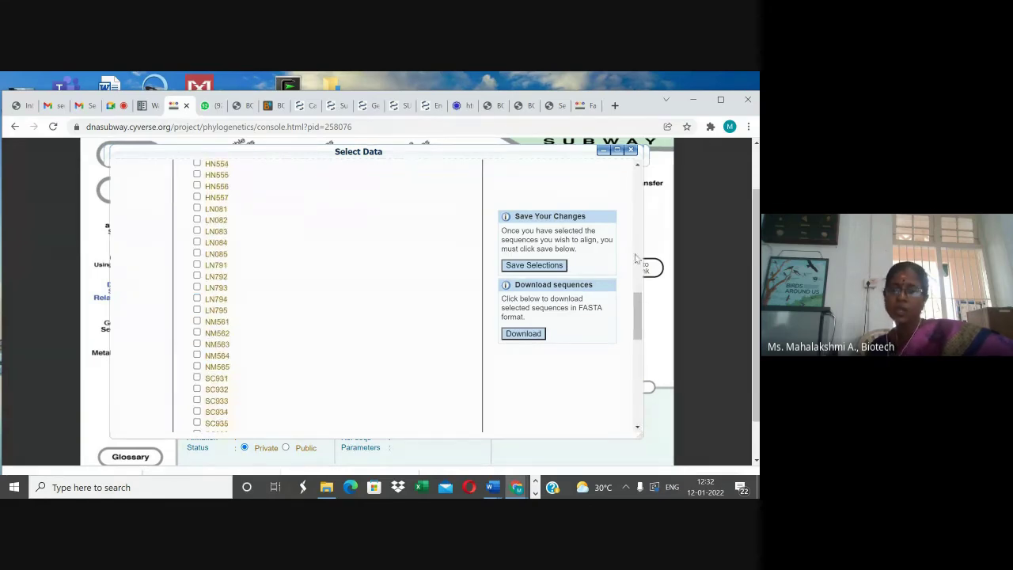
click(638, 179)
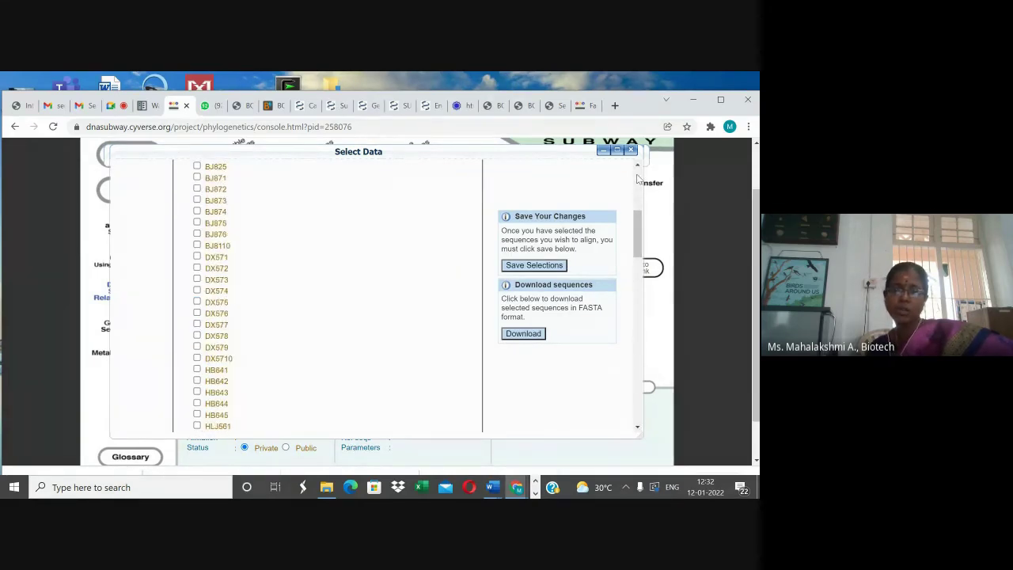
click(638, 178)
click(165, 197)
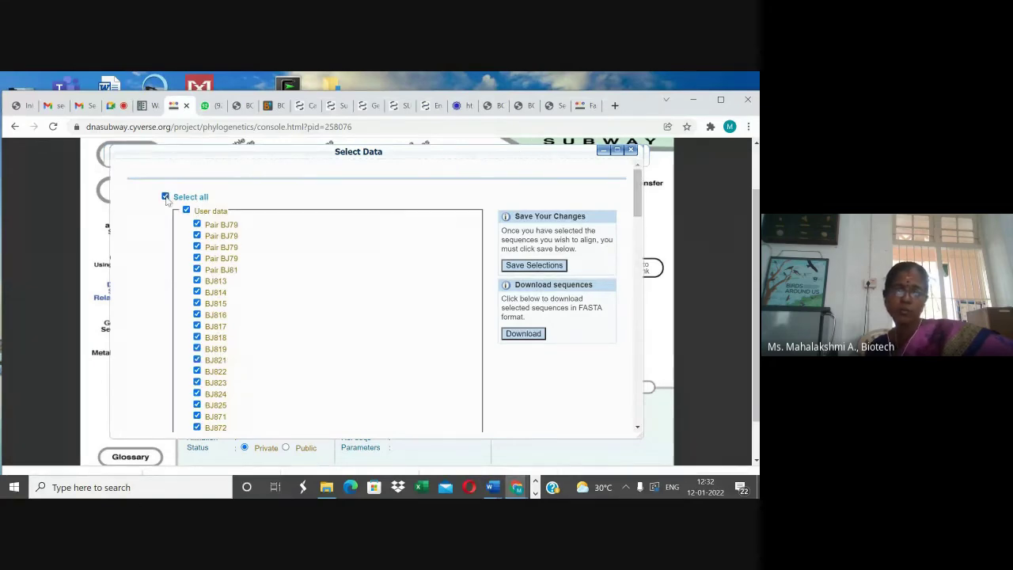
click(535, 265)
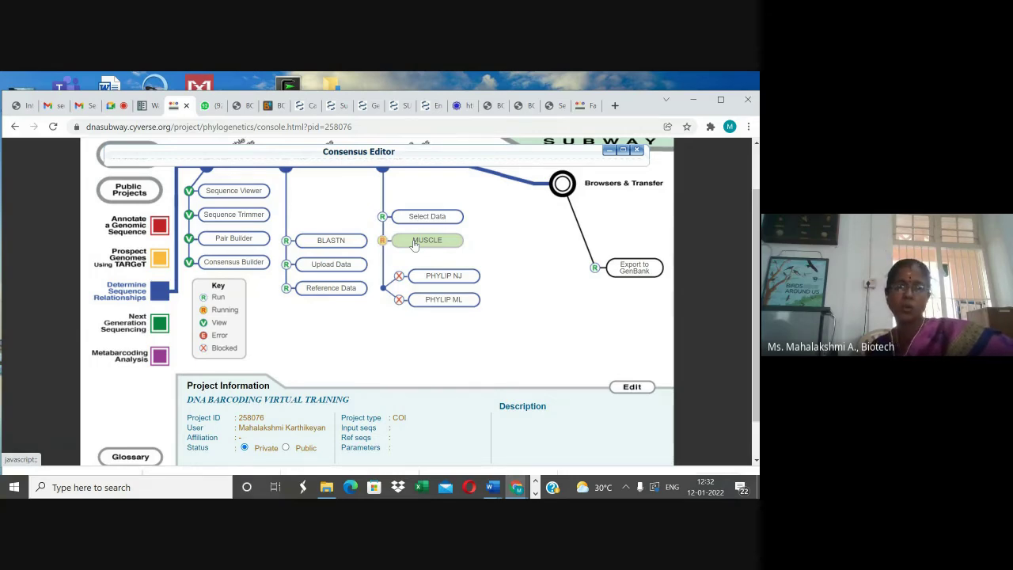
Maximise the Consensus Editor, then move between browser tabs back to the DNA Subway console.
click(625, 151)
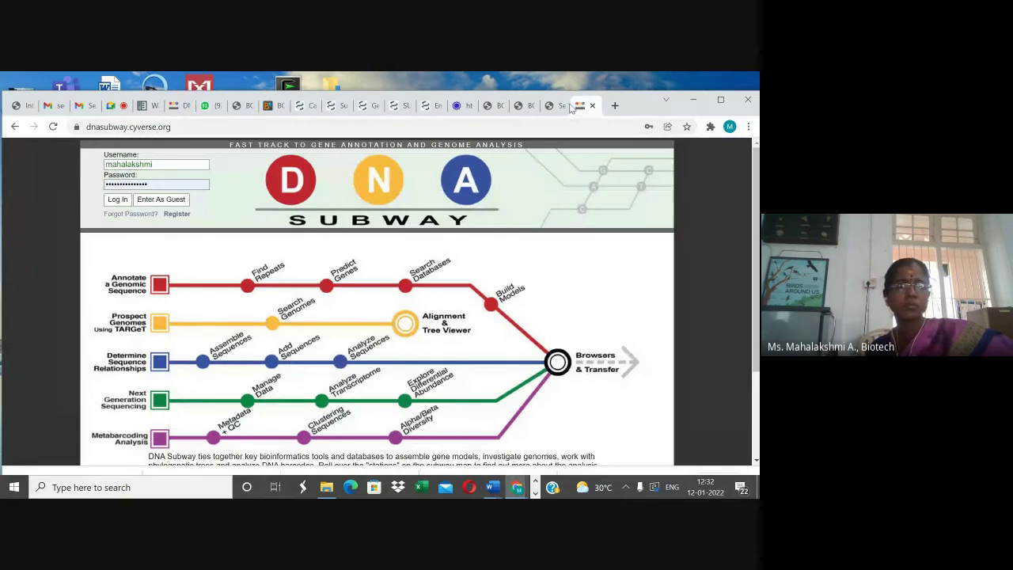
click(176, 110)
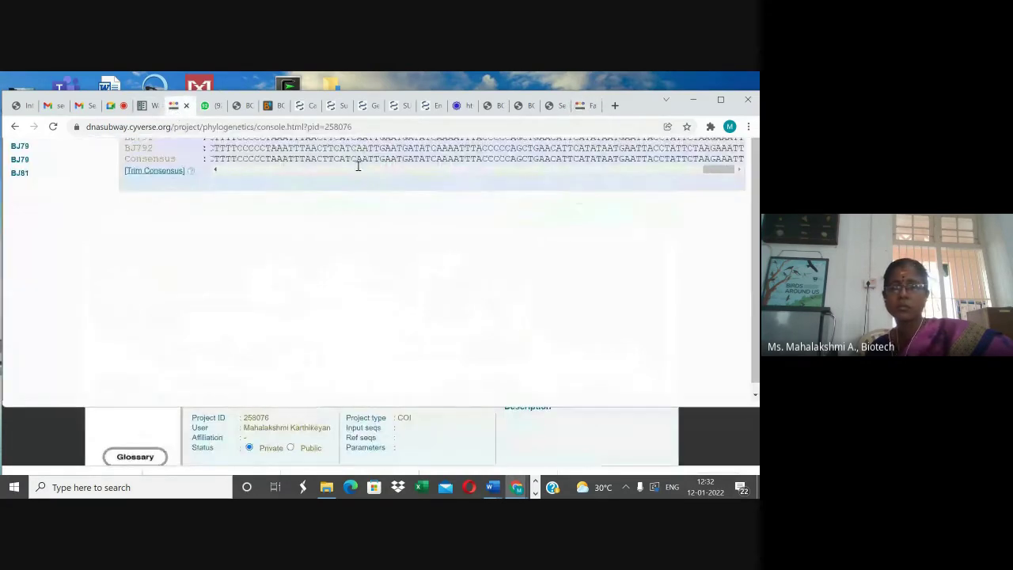
click(14, 127)
click(15, 126)
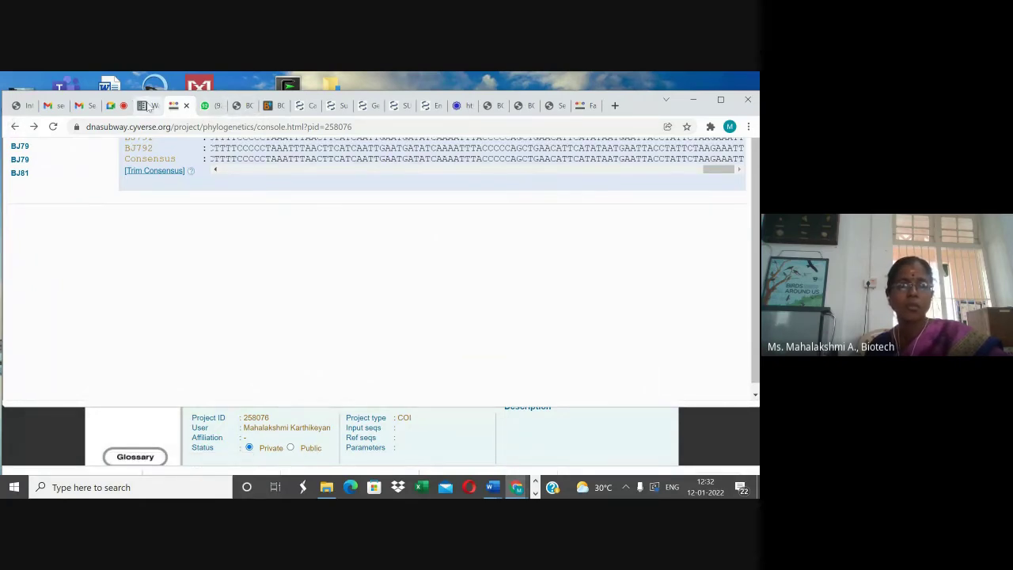
click(149, 107)
click(121, 105)
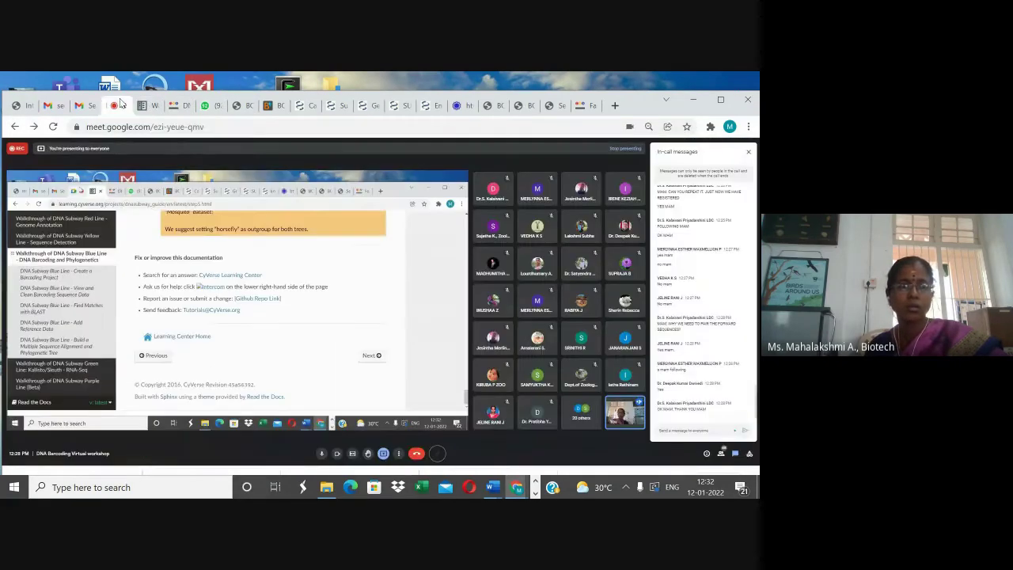
click(174, 106)
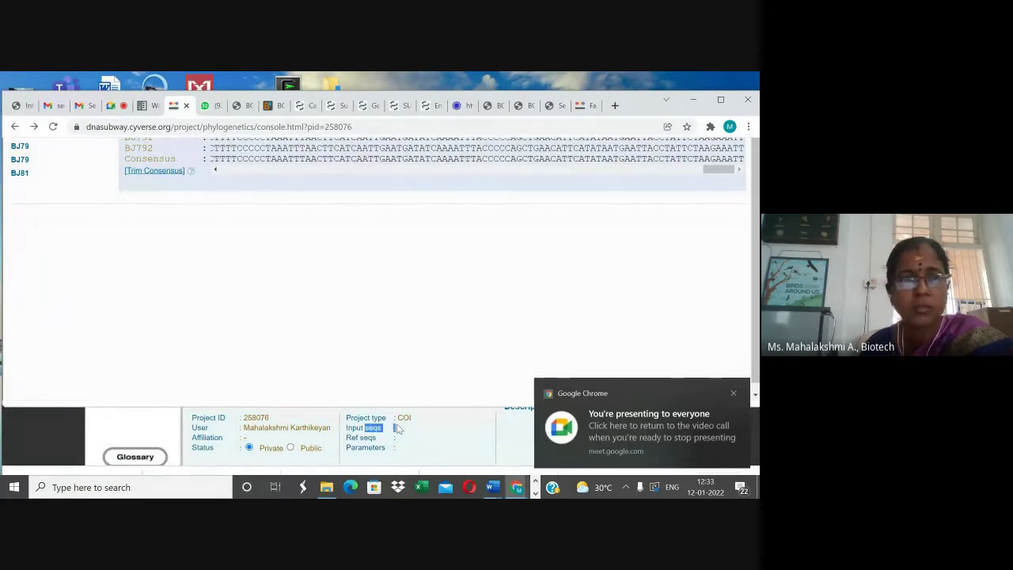
Open the DNA BARCODING VIRTUAL TRAINING project from the My Projects list.
key(ctrl+a)
click(459, 247)
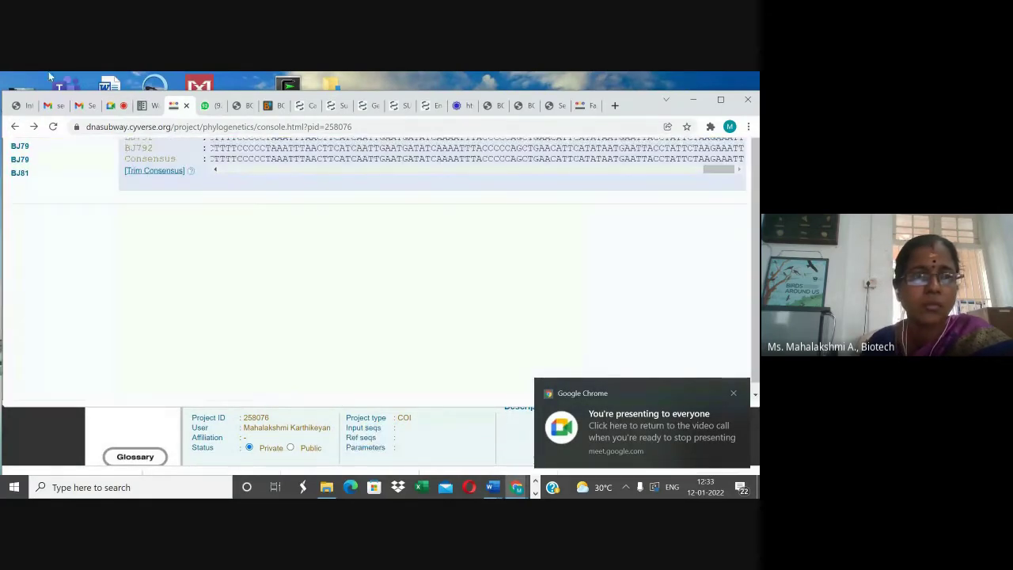
click(15, 128)
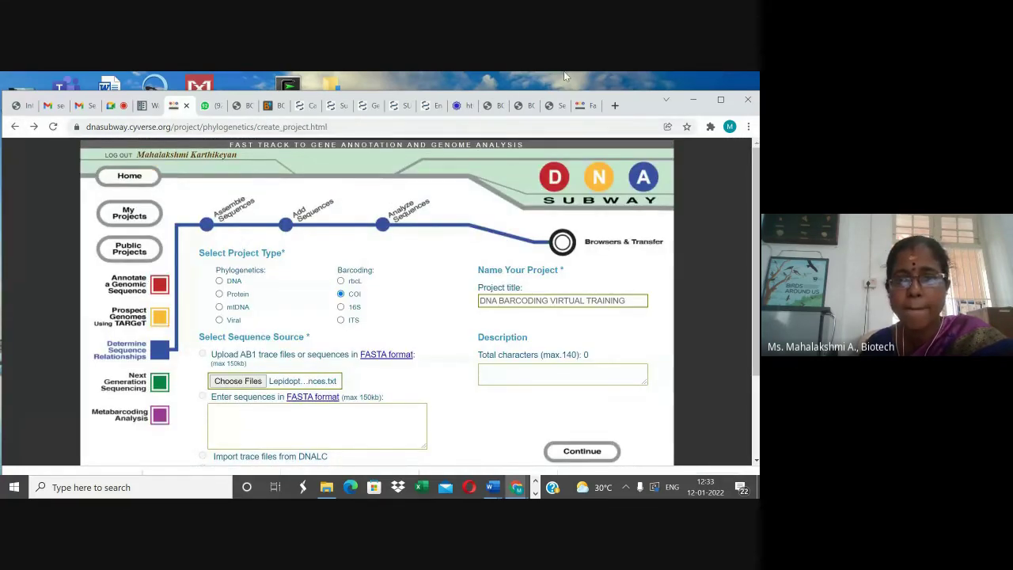
click(578, 105)
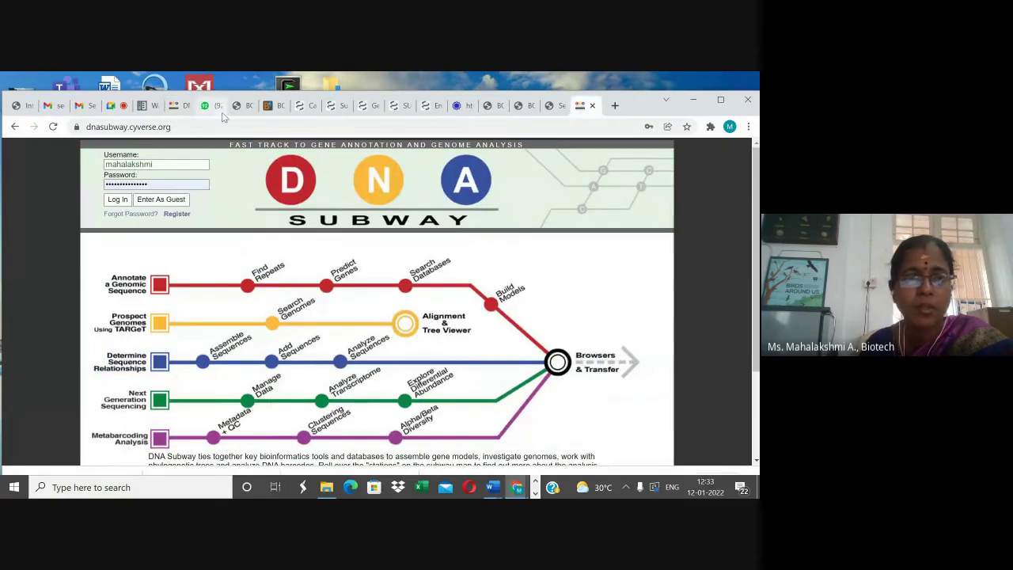
click(175, 108)
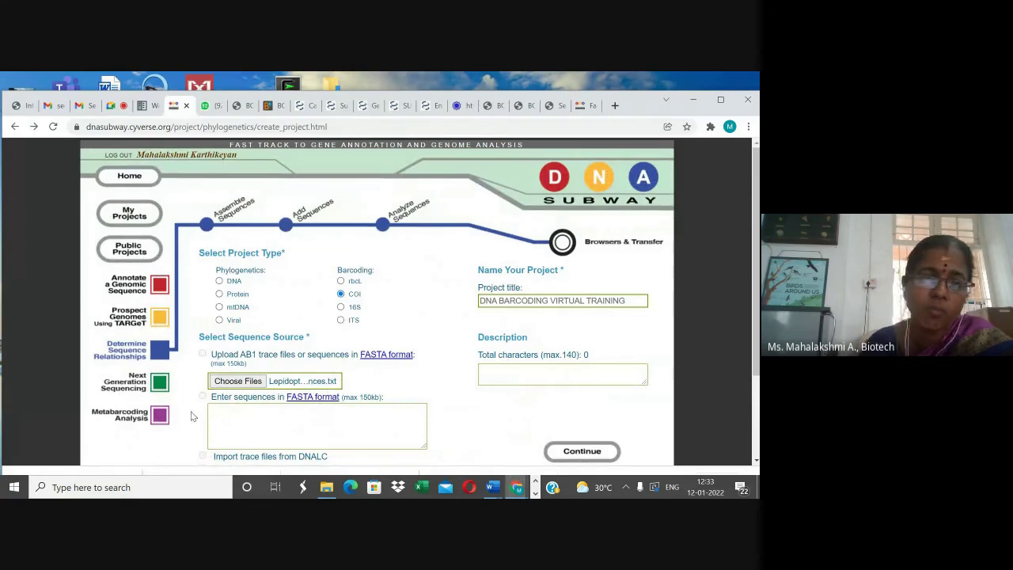
click(111, 223)
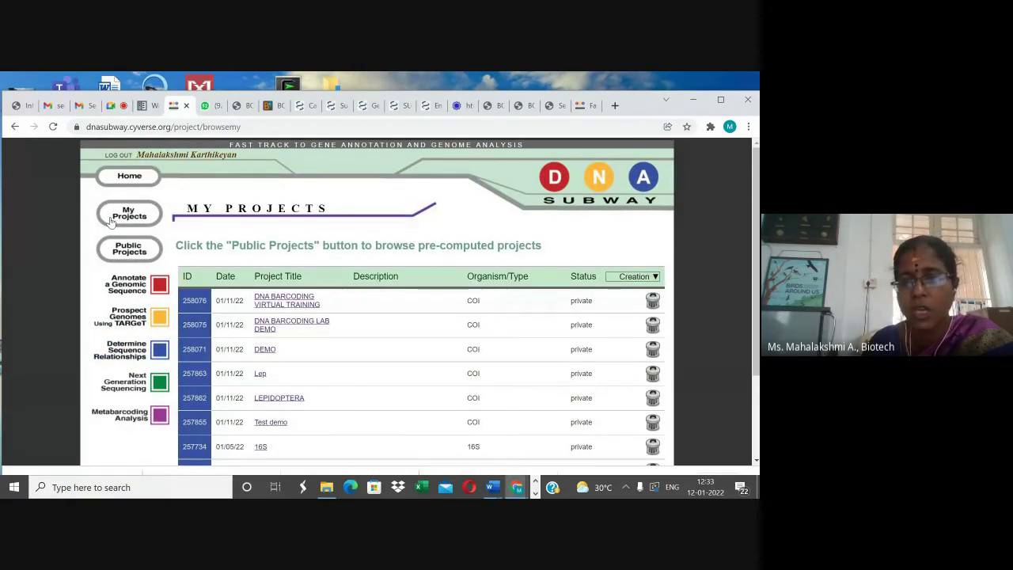
click(305, 308)
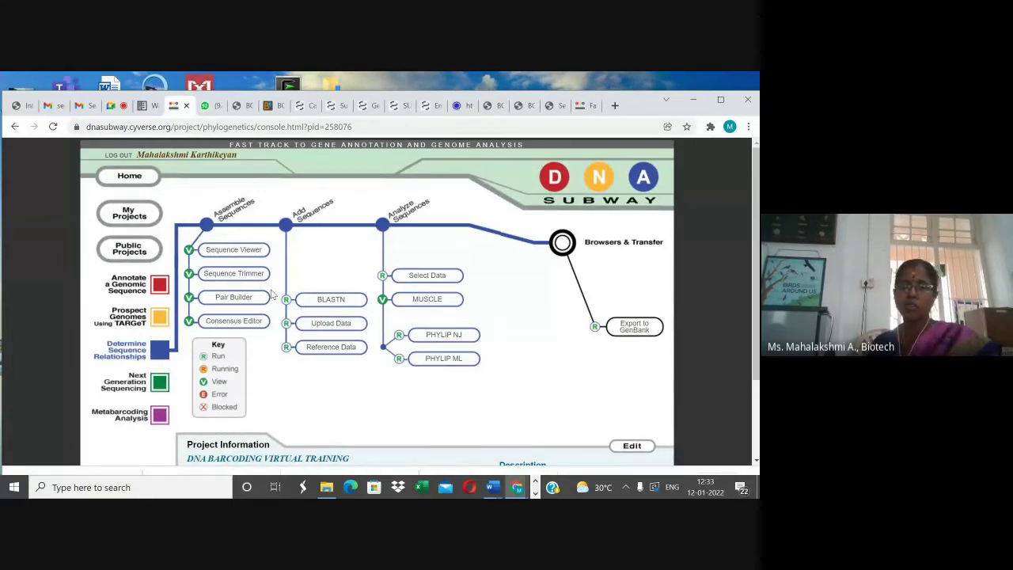
Open the MUSCLE Alignment Viewer and scroll through the 97 aligned sequences.
click(428, 301)
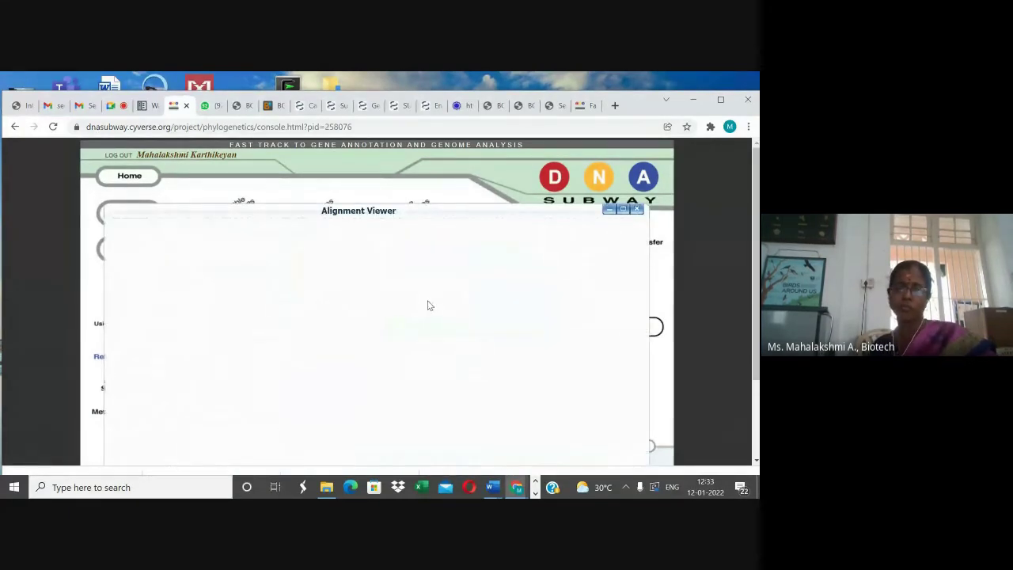
click(623, 210)
click(746, 140)
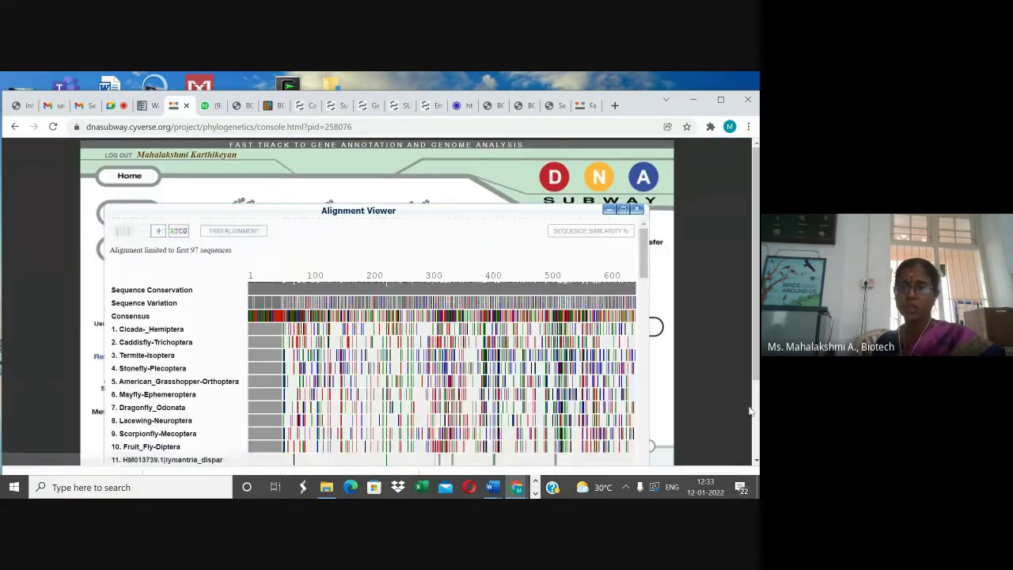
scroll(713, 372, down, 3)
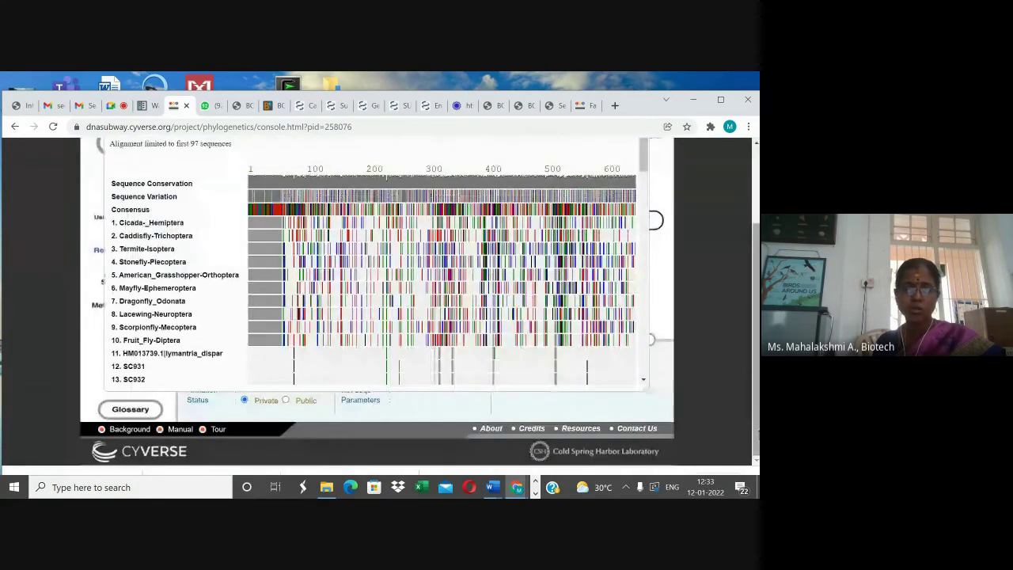
scroll(644, 247, down, 3)
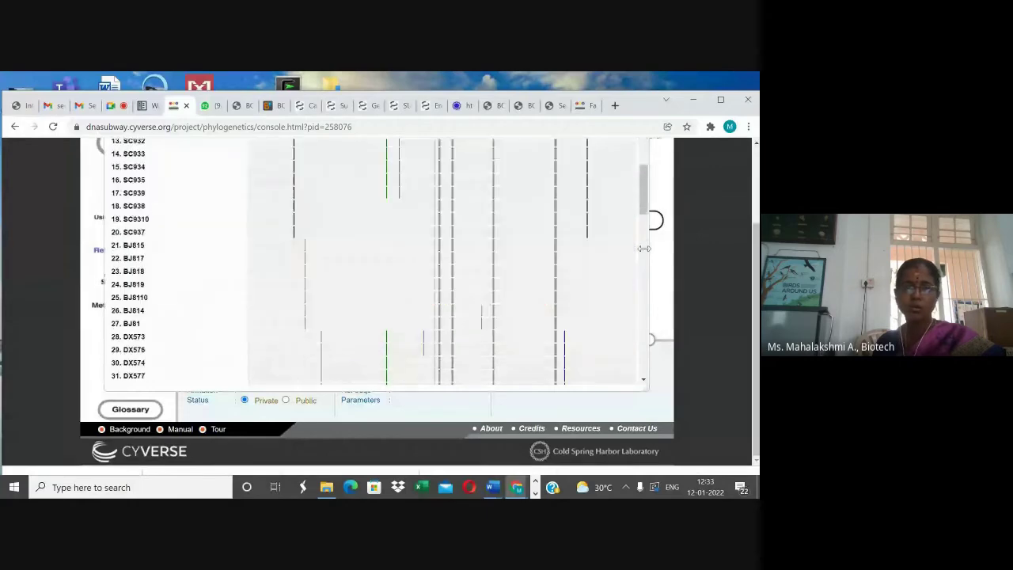
scroll(640, 285, down, 3)
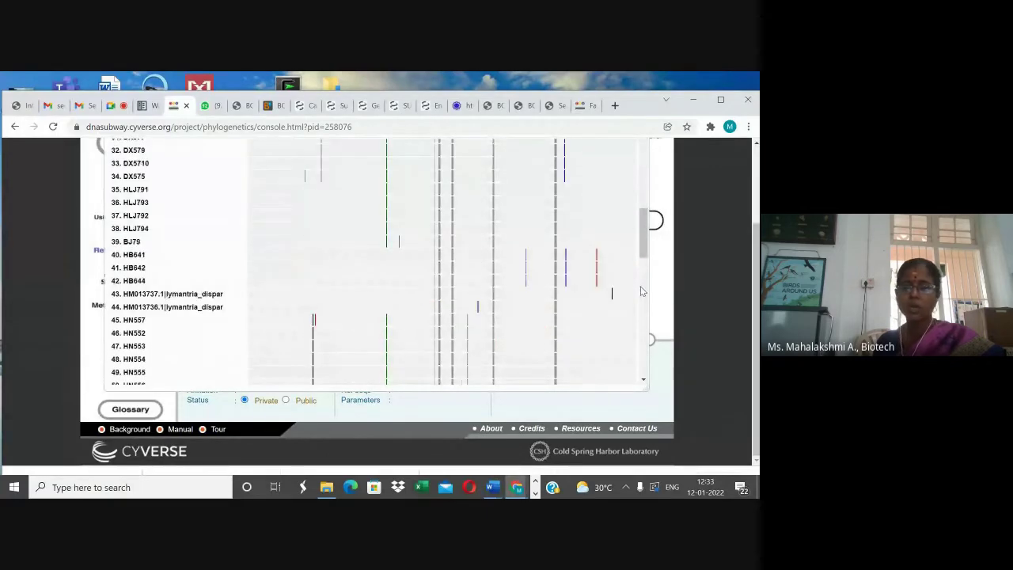
scroll(642, 349, down, 8)
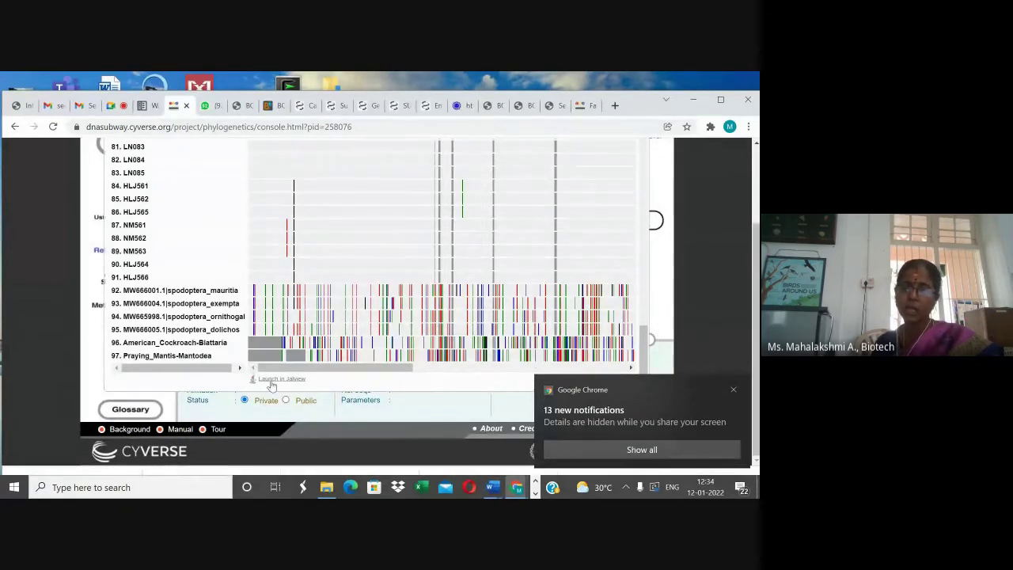
Launch the alignment in Jalview, then minimise the Alignment Viewer over the workflow.
click(271, 383)
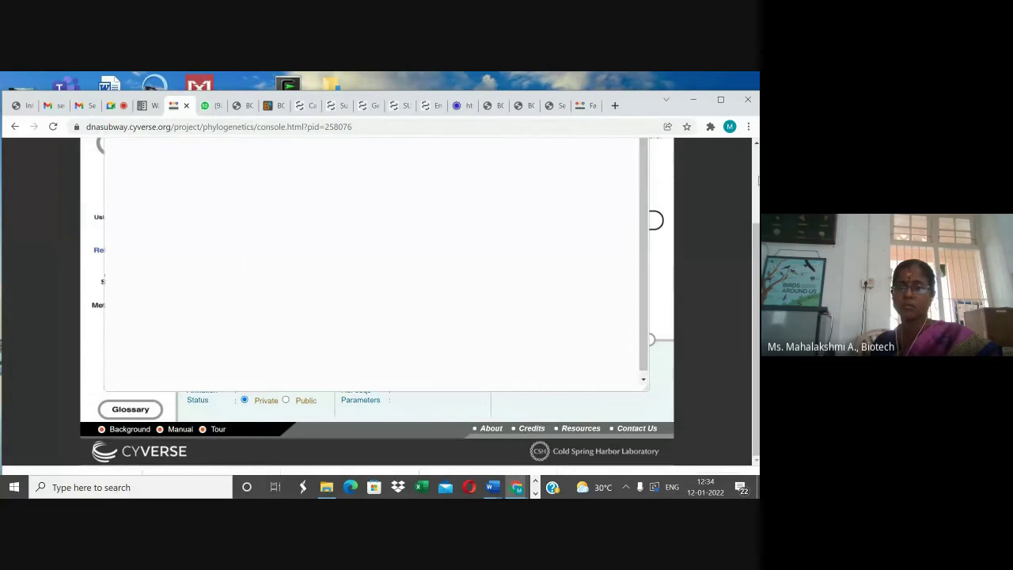
click(756, 183)
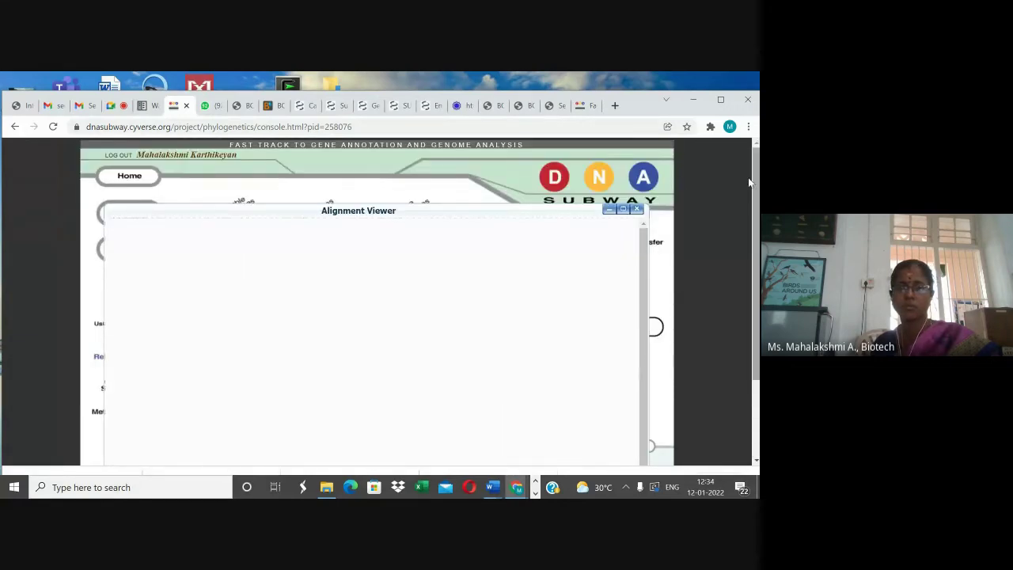
click(610, 210)
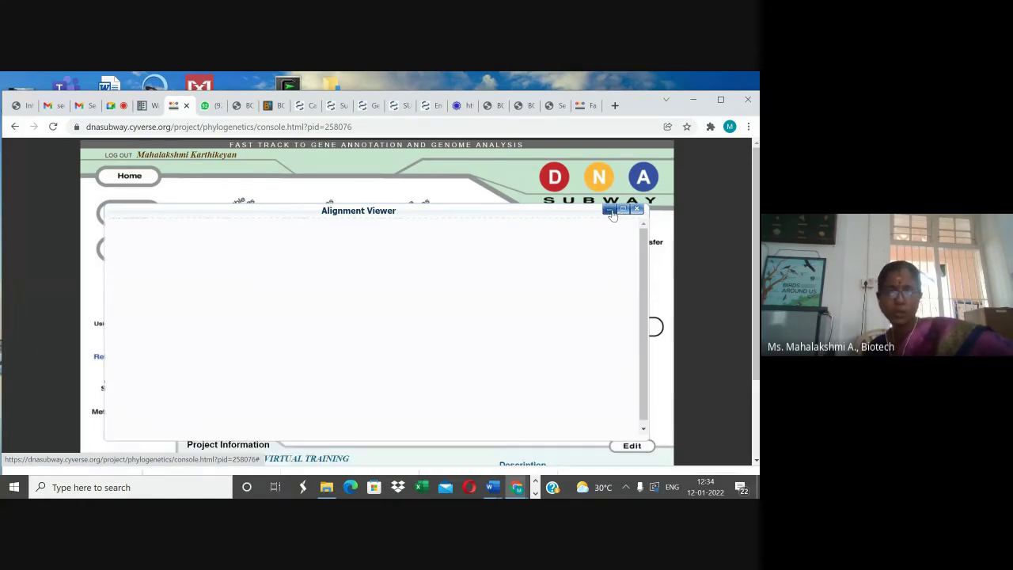
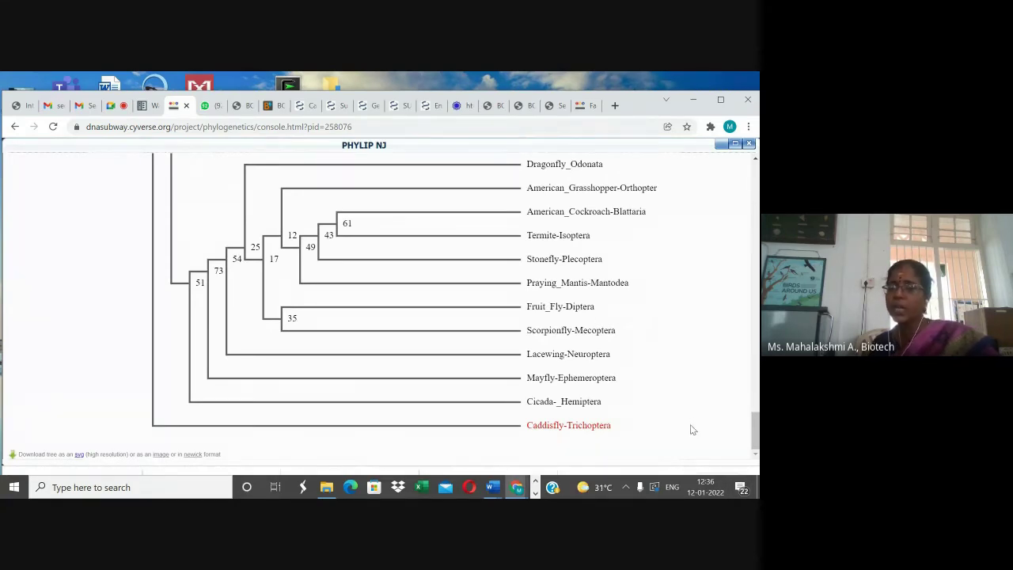
click(756, 196)
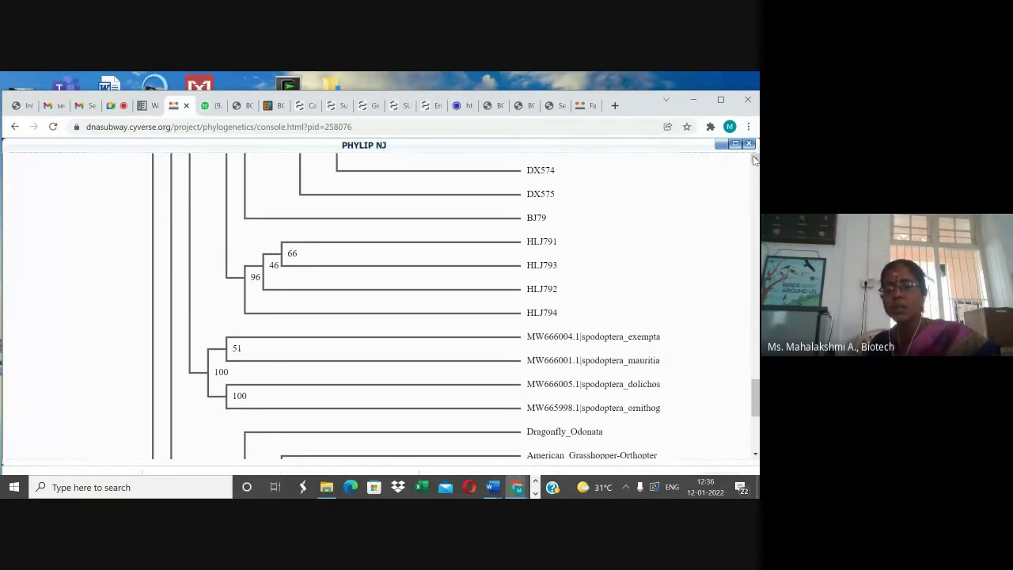
scroll(754, 159, up, 5)
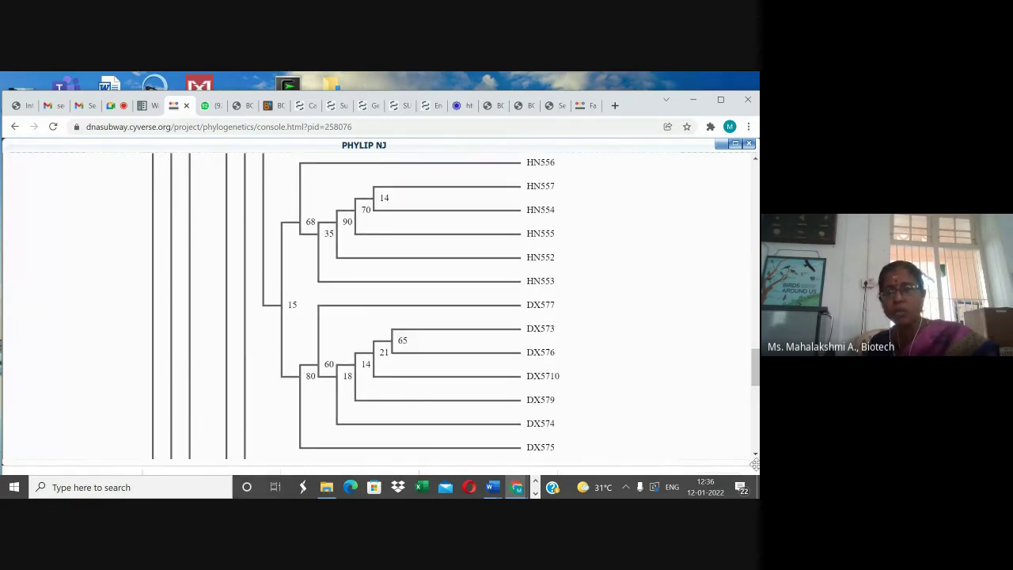
scroll(755, 455, down, 3)
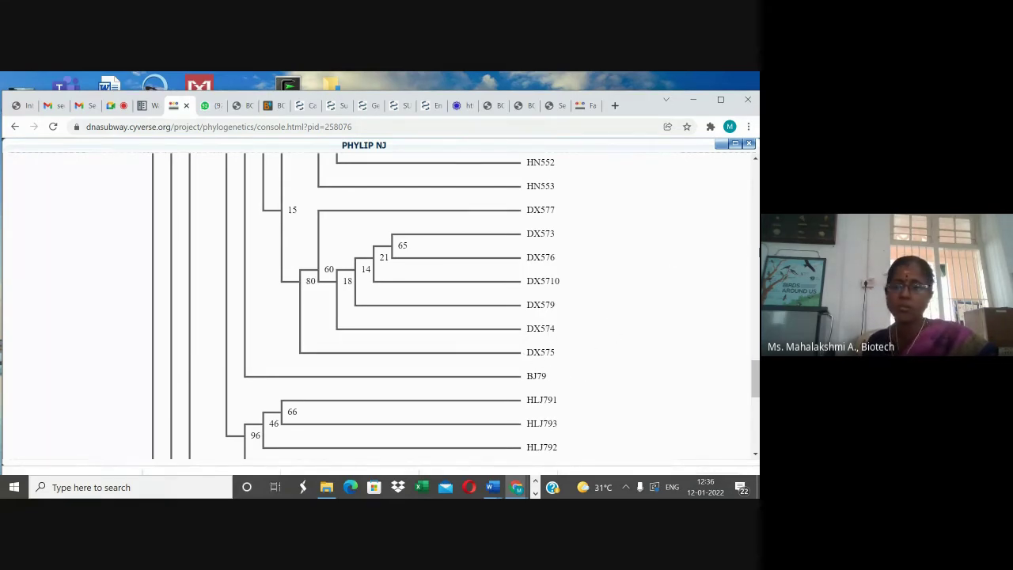
scroll(756, 234, up, 3)
scroll(755, 235, up, 3)
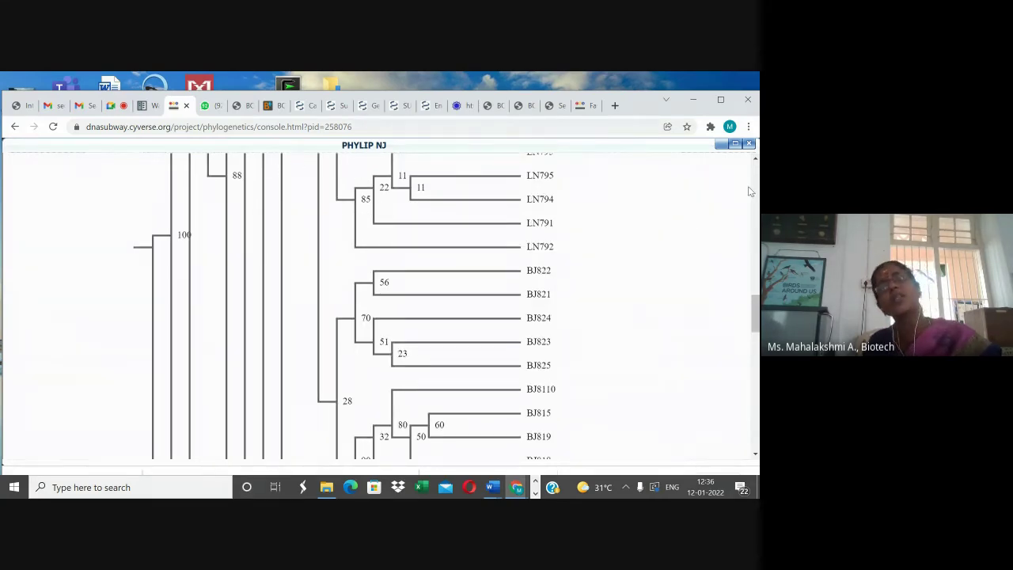
click(755, 159)
click(755, 159)
click(755, 159)
click(755, 159)
click(755, 159)
click(755, 159)
click(755, 159)
click(755, 159)
click(755, 159)
click(755, 159)
click(755, 159)
click(755, 159)
click(755, 159)
click(755, 159)
click(755, 159)
click(755, 159)
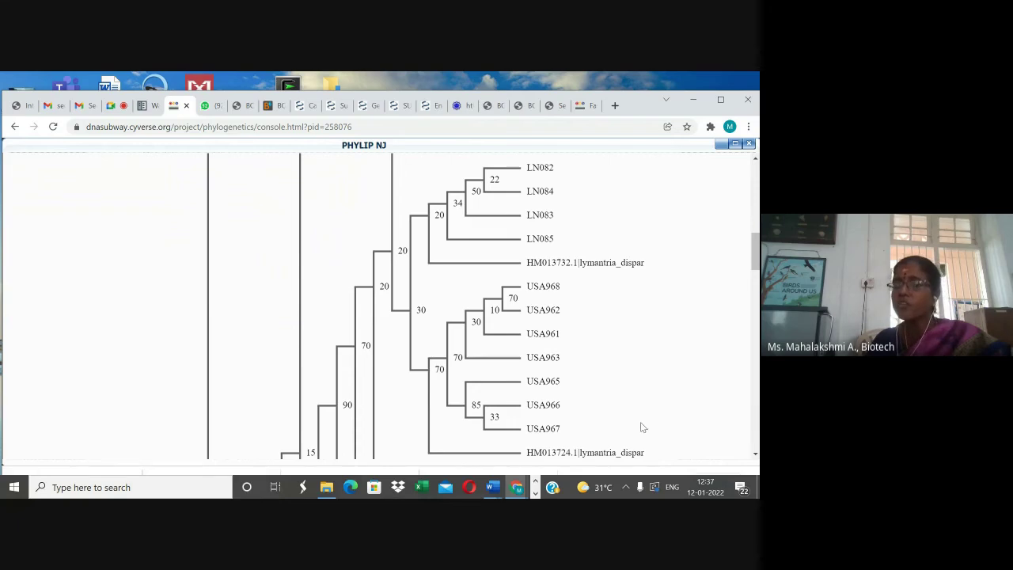
click(755, 454)
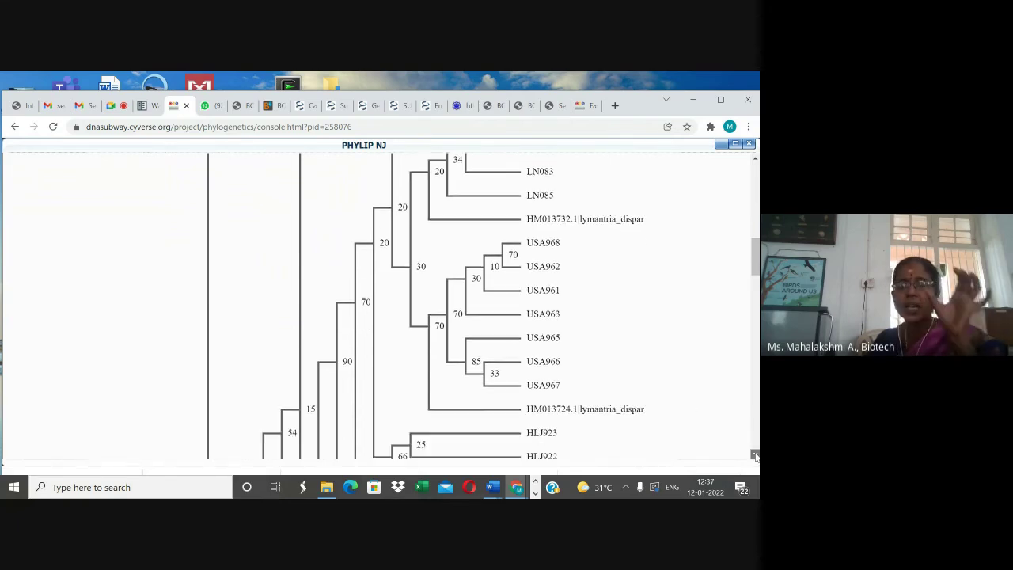
click(755, 455)
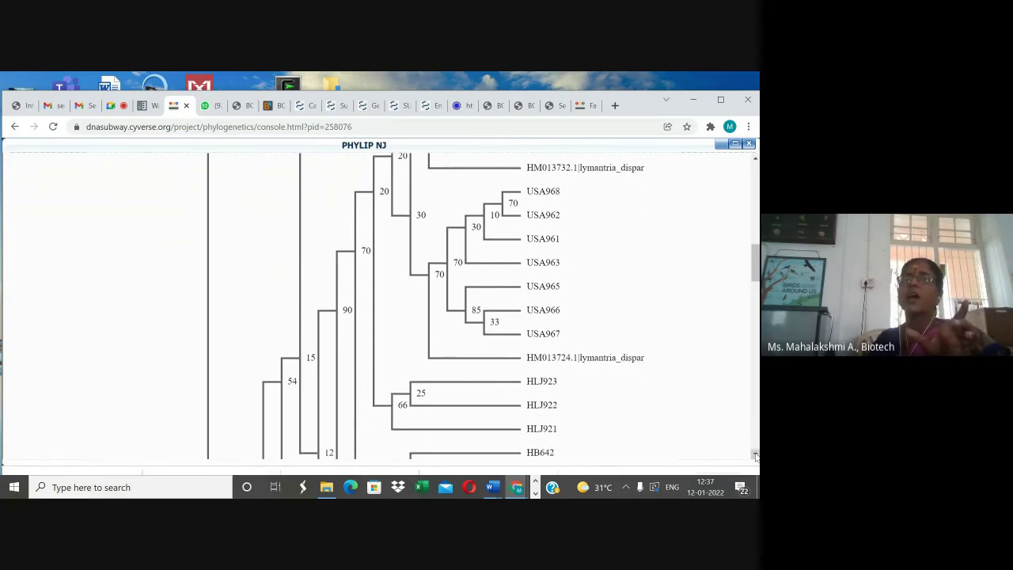
click(755, 454)
click(755, 454)
click(755, 454)
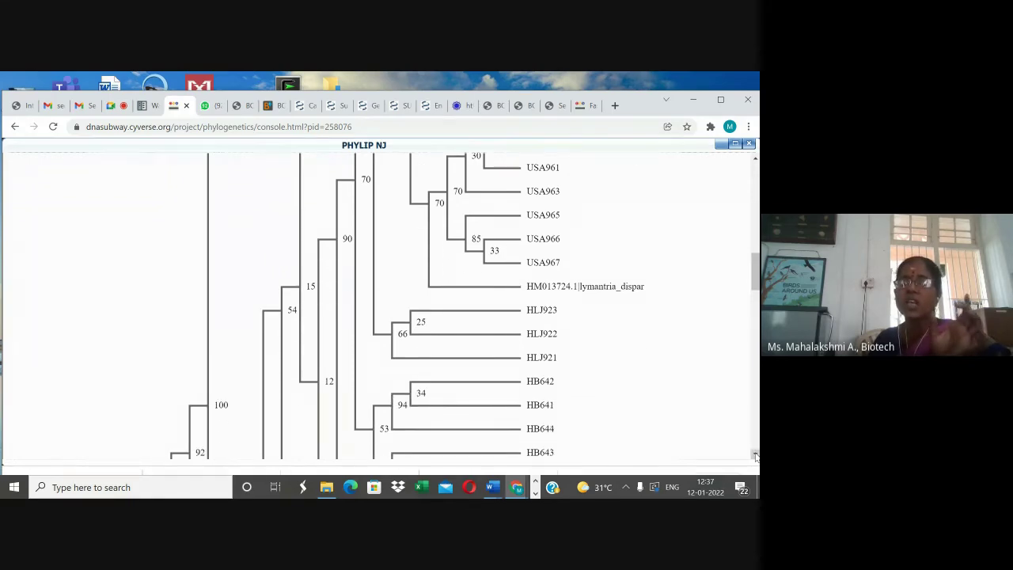
scroll(554, 277, down, 5)
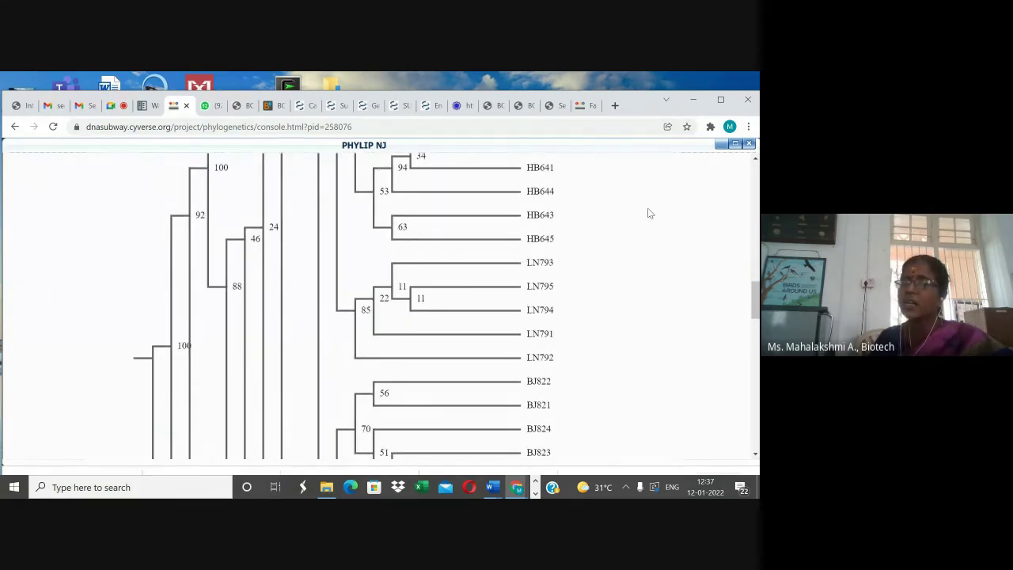
click(755, 161)
click(755, 161)
click(755, 161)
click(755, 161)
click(755, 161)
click(755, 162)
click(755, 161)
click(755, 162)
click(755, 161)
click(755, 161)
click(755, 162)
click(755, 162)
click(755, 162)
click(755, 162)
click(755, 161)
click(755, 161)
click(755, 162)
click(755, 162)
click(755, 162)
click(755, 161)
click(755, 162)
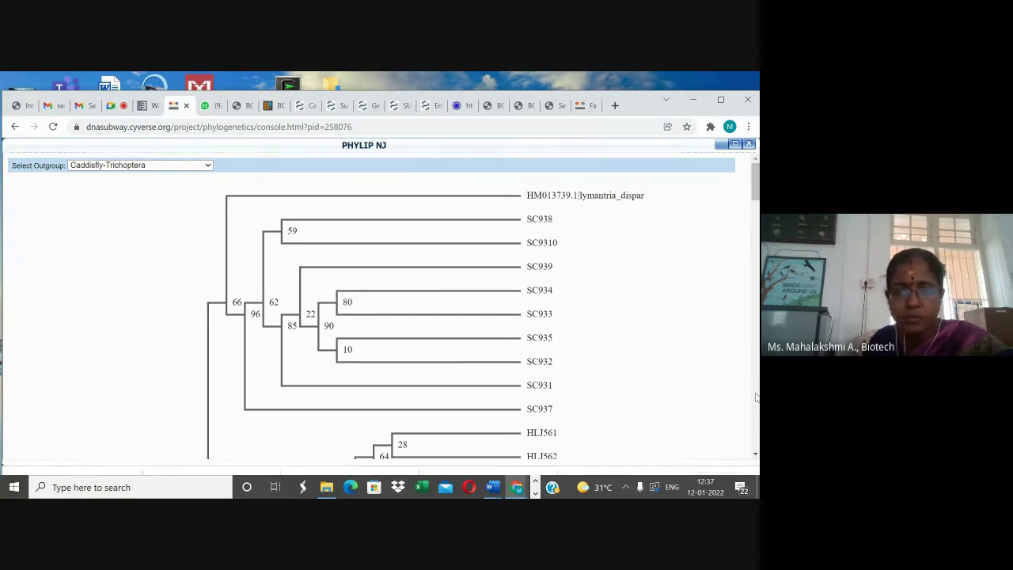
Scroll down through the neighbour-joining tree, then bring the Google Meet workshop call to the front.
scroll(755, 398, down, 3)
scroll(756, 397, down, 3)
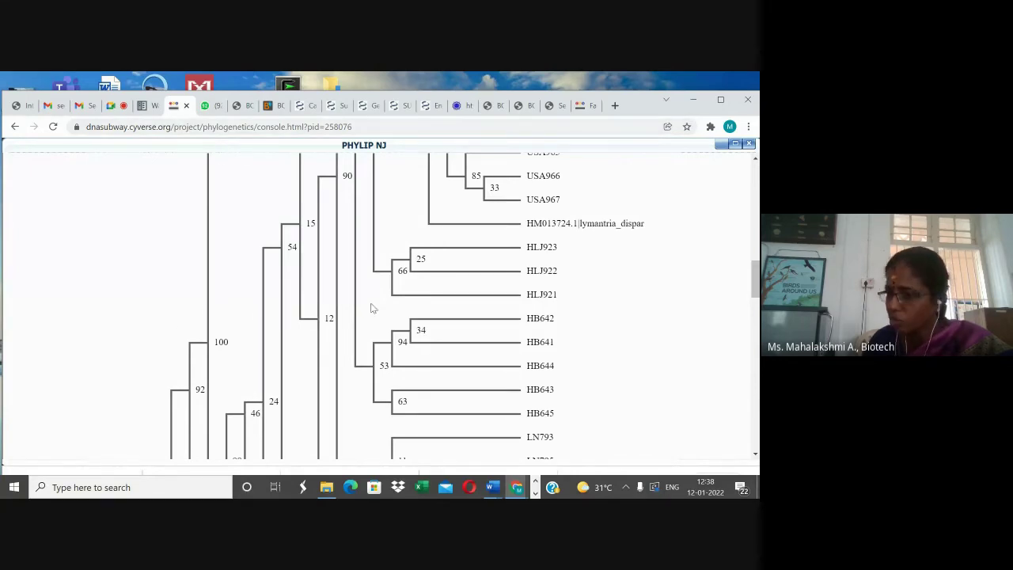
scroll(754, 428, down, 3)
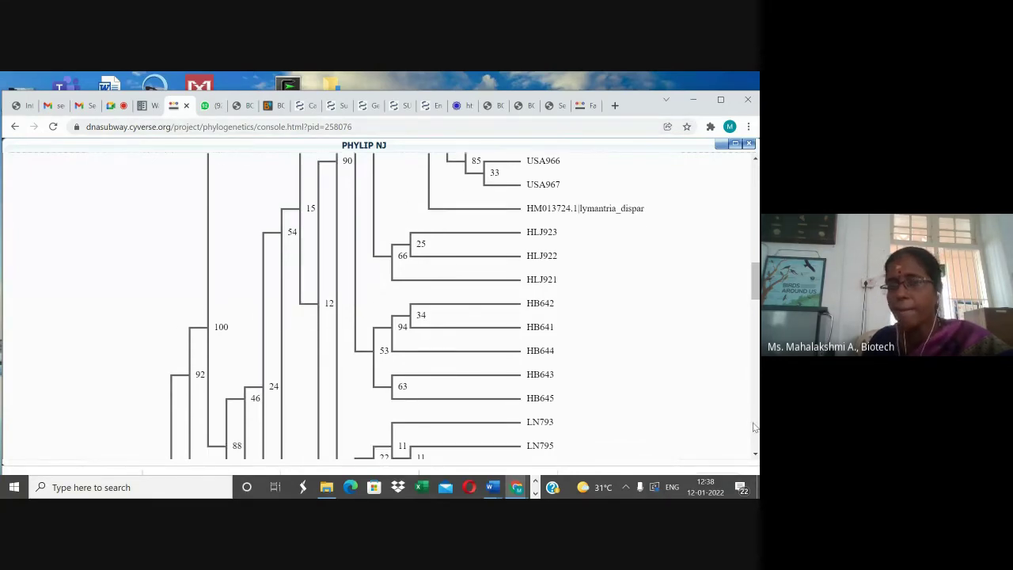
scroll(754, 427, down, 3)
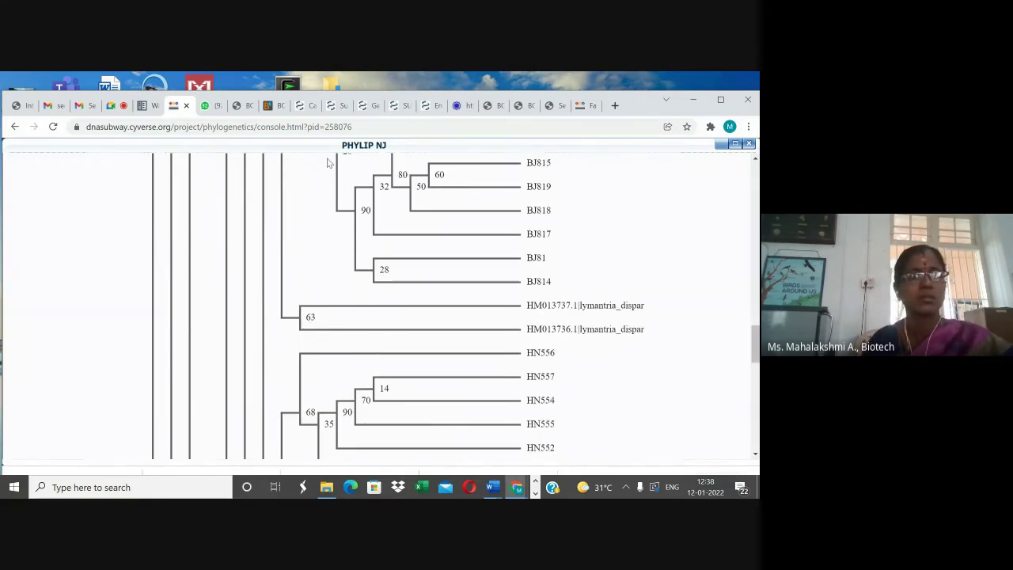
click(115, 108)
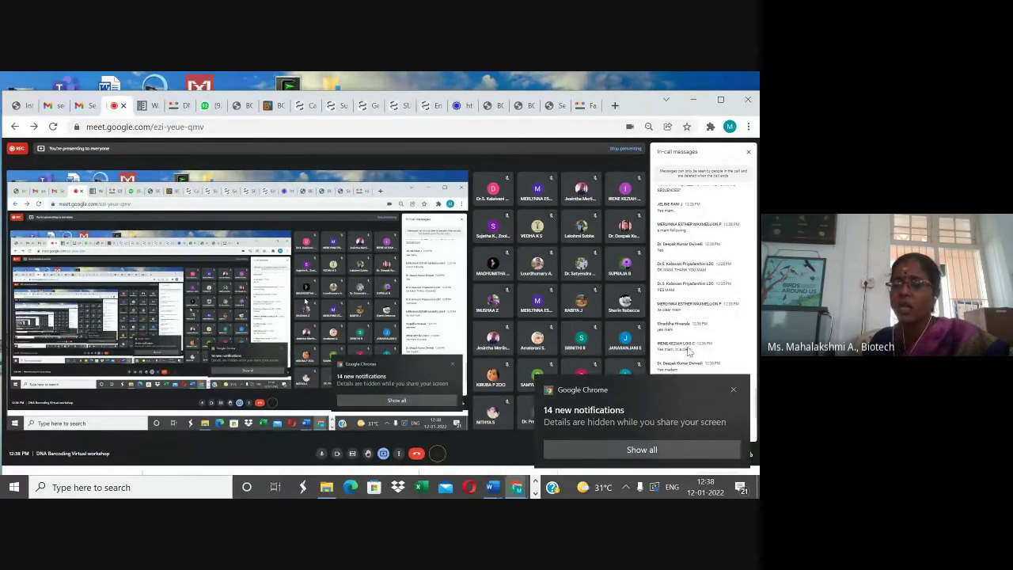
Close the new-notifications and screen-sharing toasts, then switch to the DNA Subway home page.
click(733, 391)
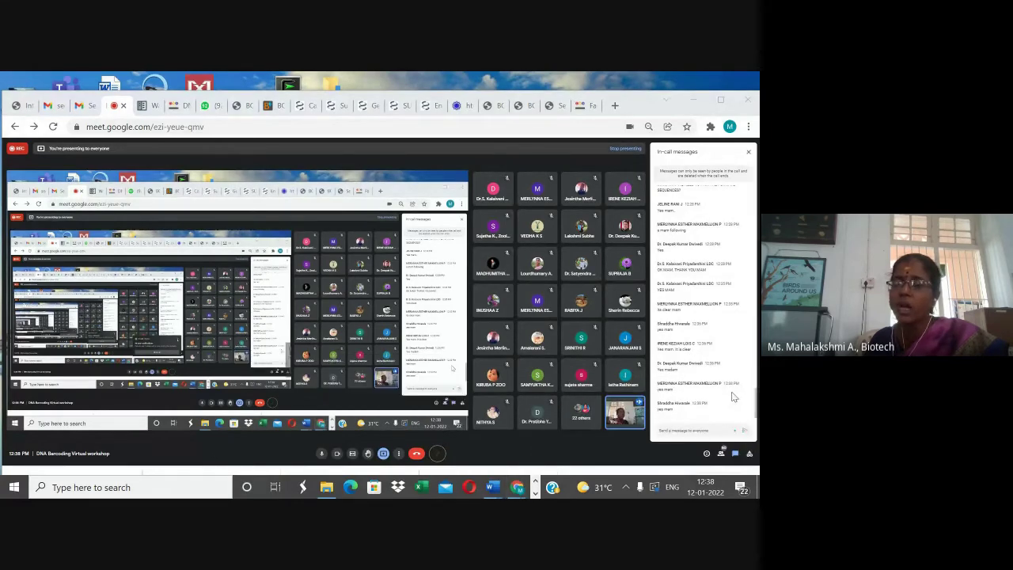
click(732, 393)
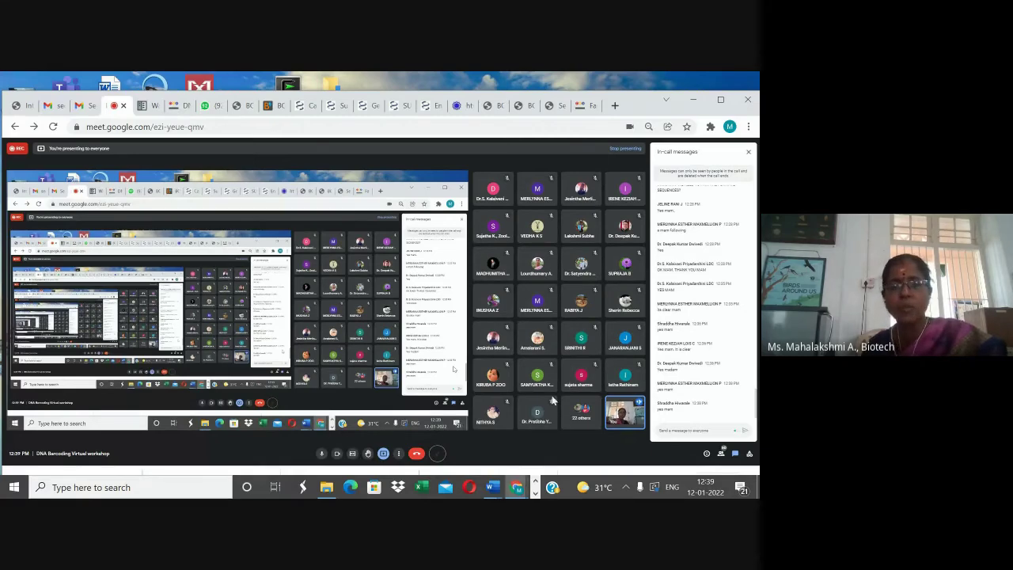
click(586, 108)
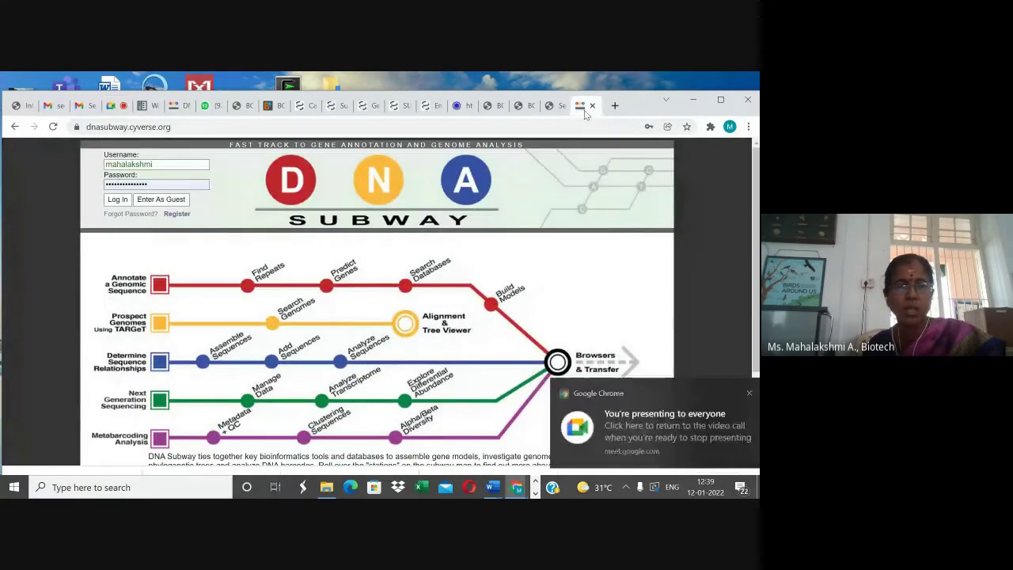
Reopen the PHYLIP NJ tree, dismiss the sharing notice, and scroll through the Caddisfly-rooted tree.
click(173, 107)
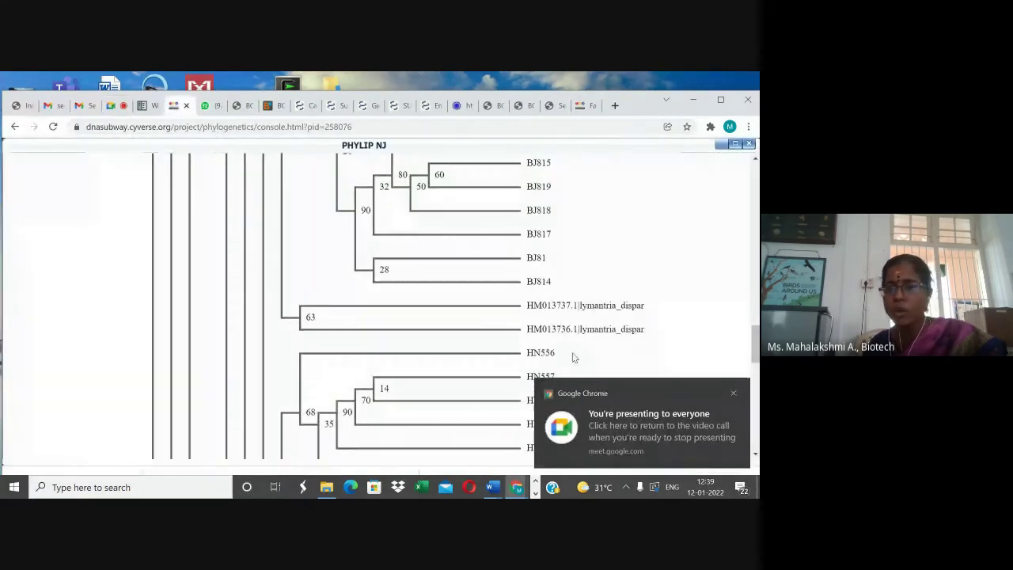
click(734, 393)
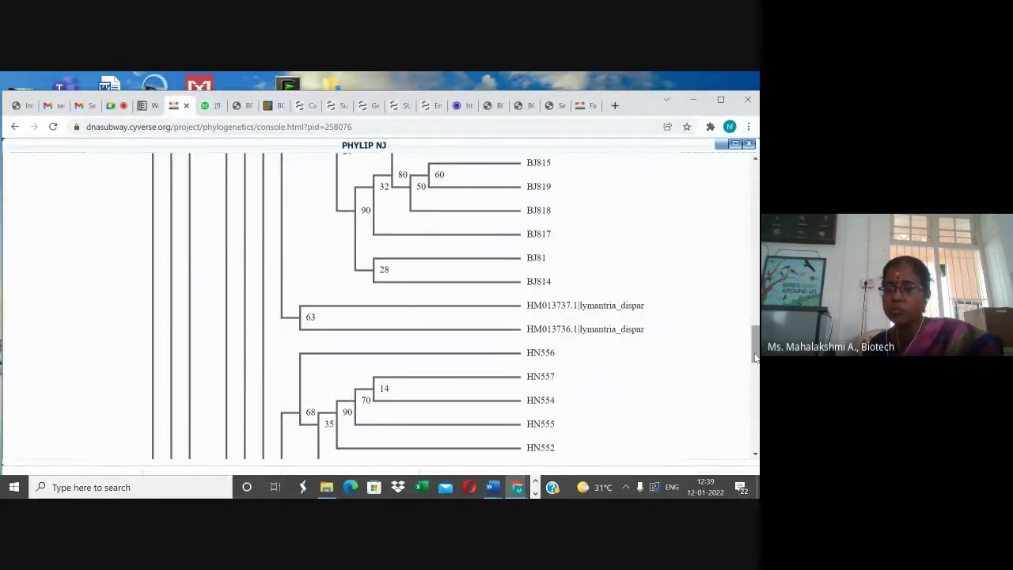
drag(755, 357, 755, 412)
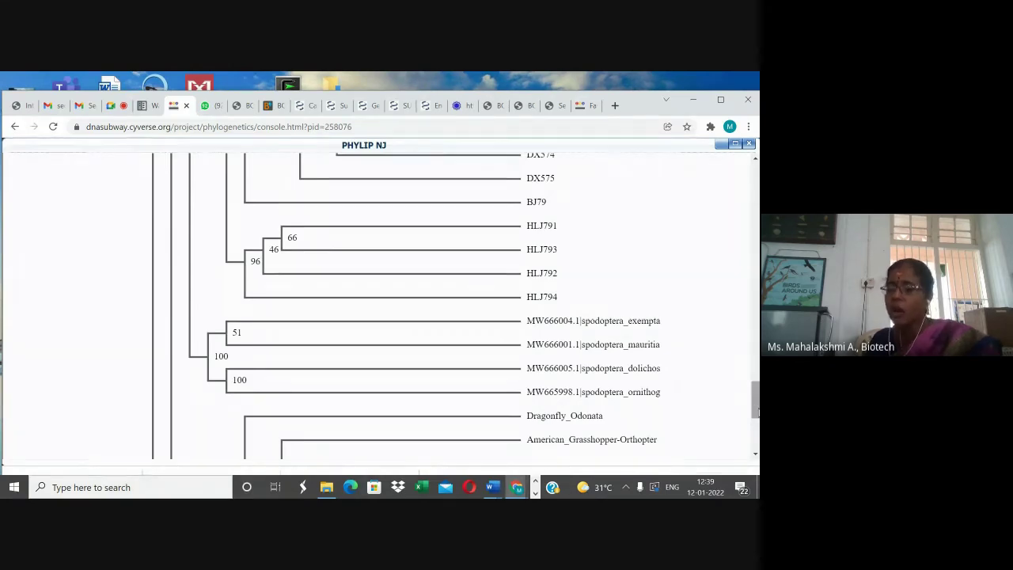
drag(755, 412, 756, 190)
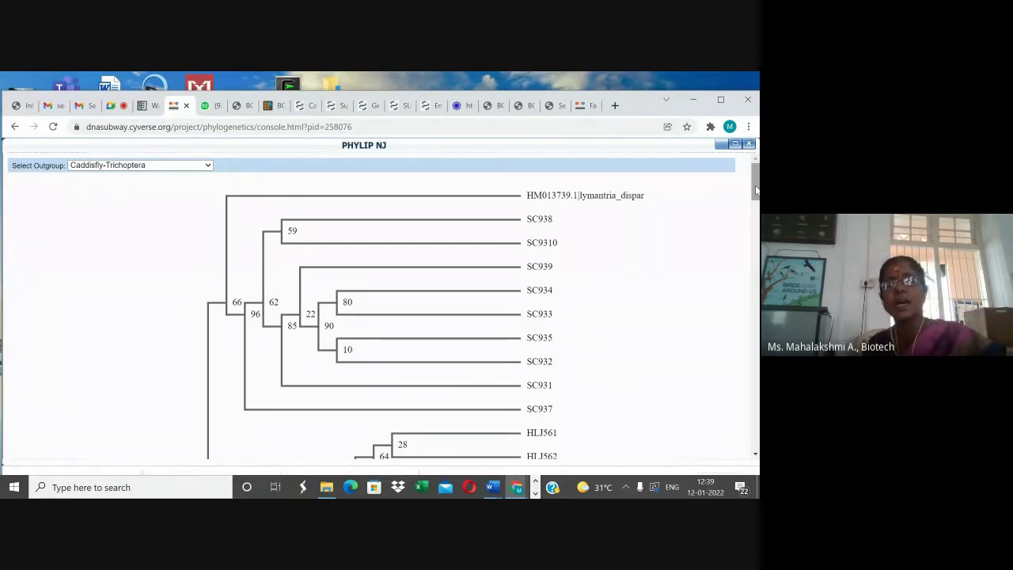
Close the neighbour-joining tree window and launch PHYLIP ML on the project map.
click(116, 106)
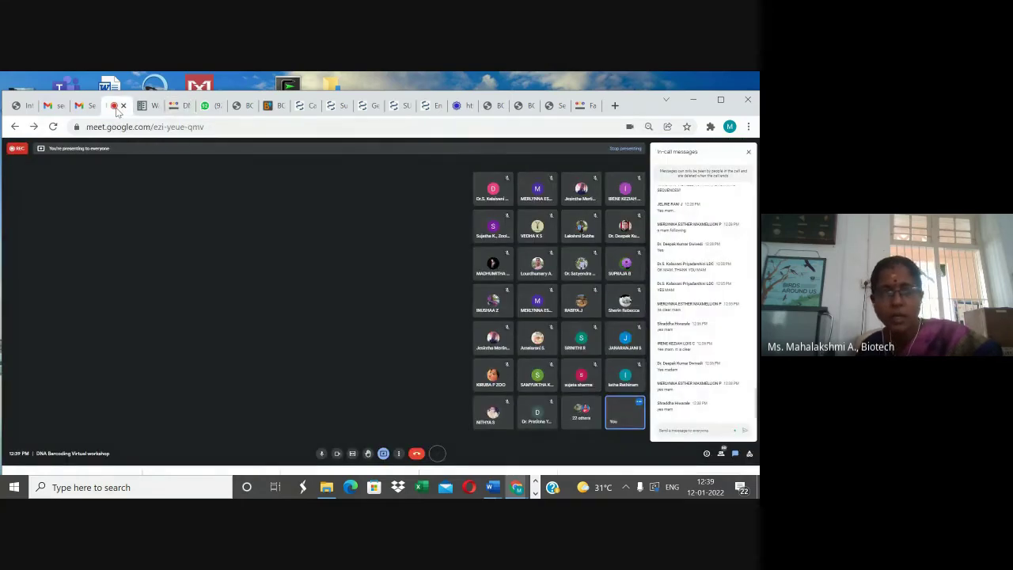
click(582, 106)
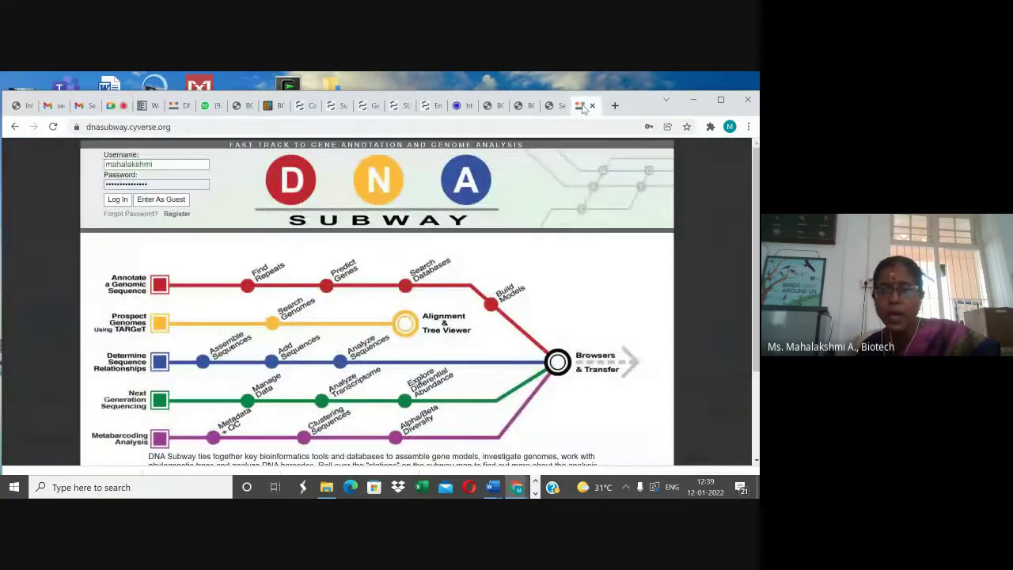
click(179, 106)
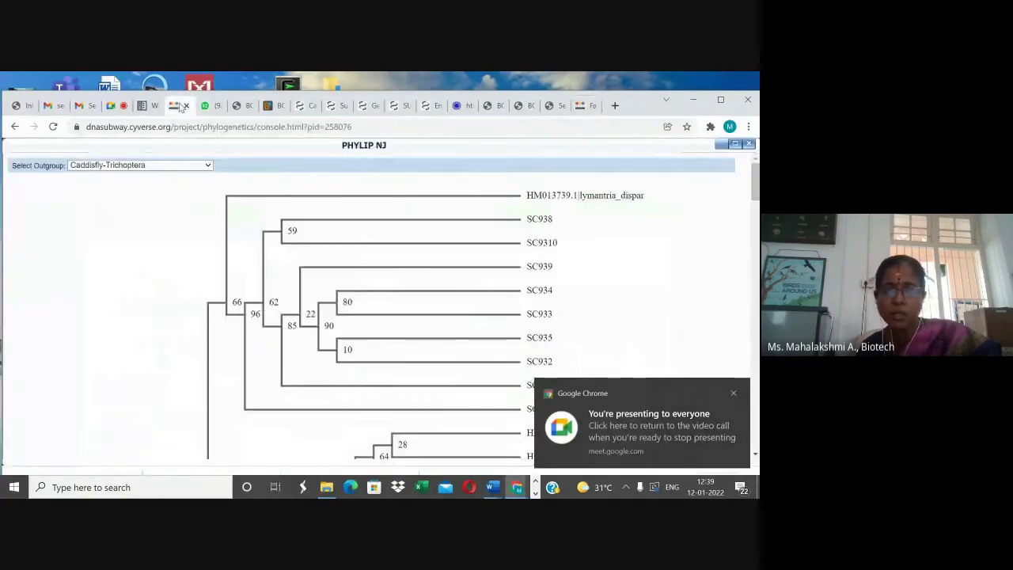
click(14, 129)
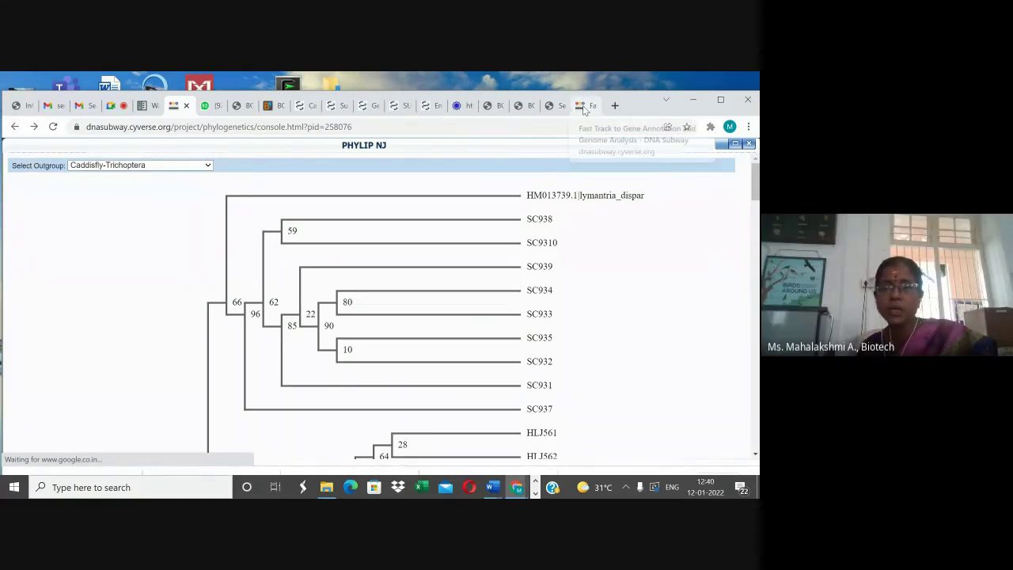
click(749, 145)
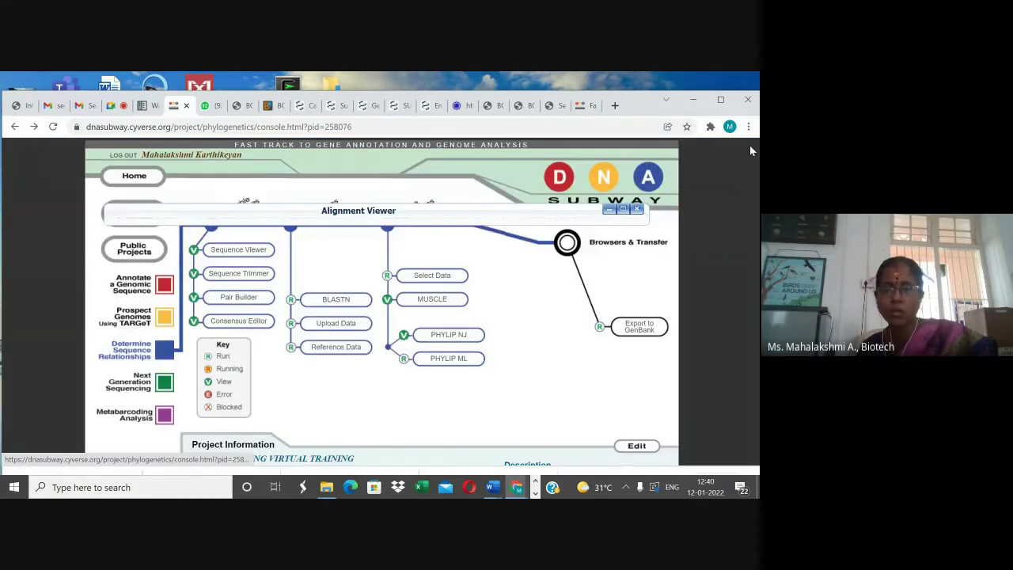
click(452, 362)
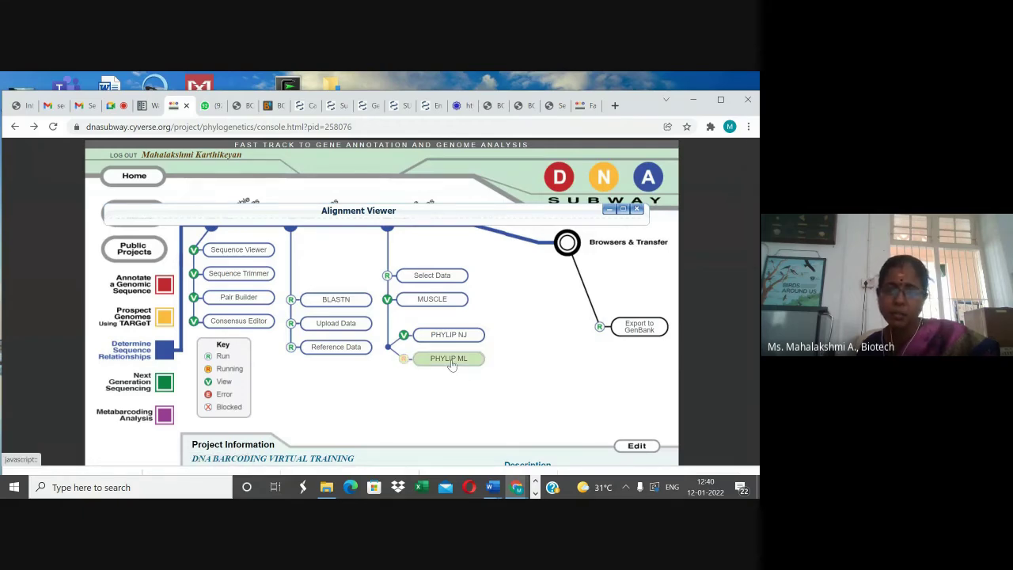